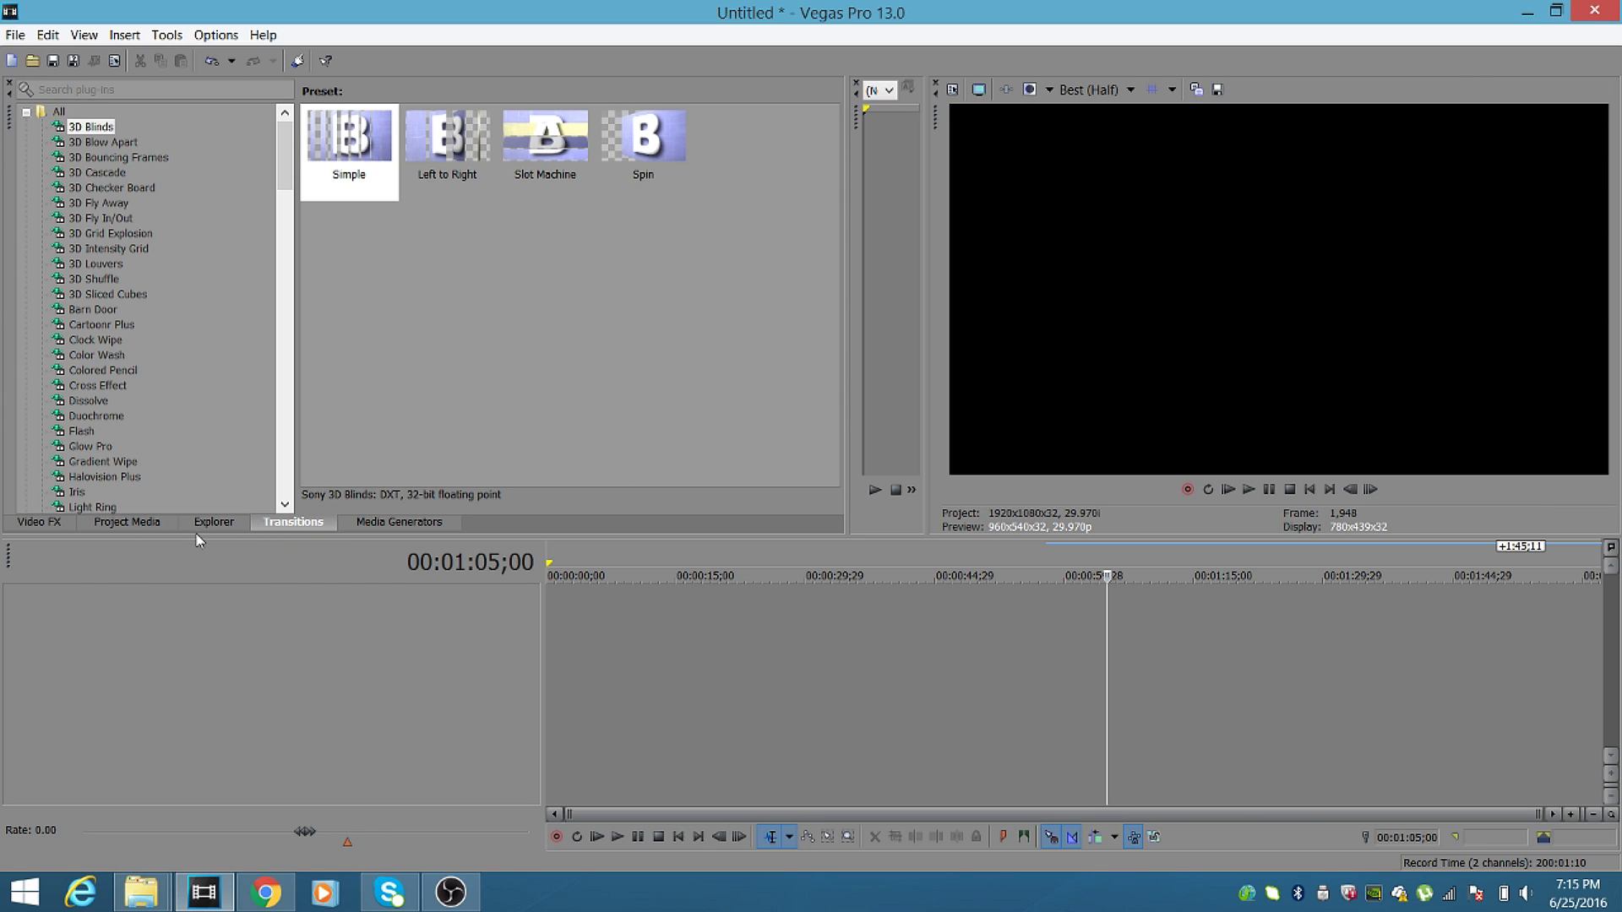
Add CLIPEDIT.mp4 and then the Forest Steady Shot clip to the timeline, matching the project video settings to the first clip.
click(139, 528)
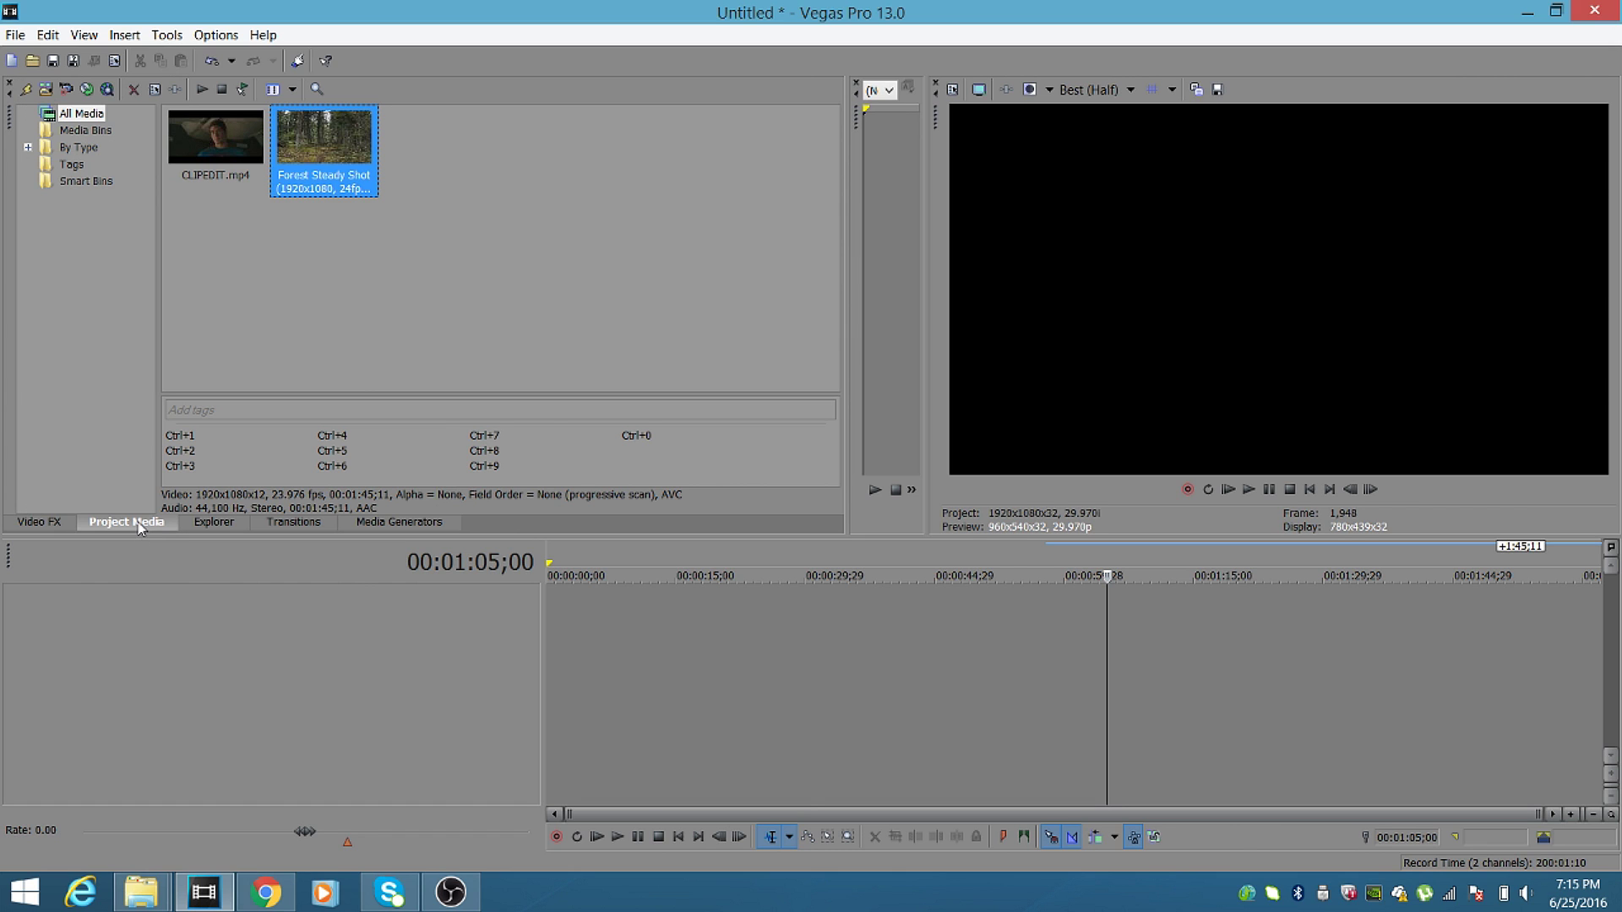
click(230, 159)
click(316, 160)
drag(241, 160, 372, 295)
drag(566, 626, 568, 629)
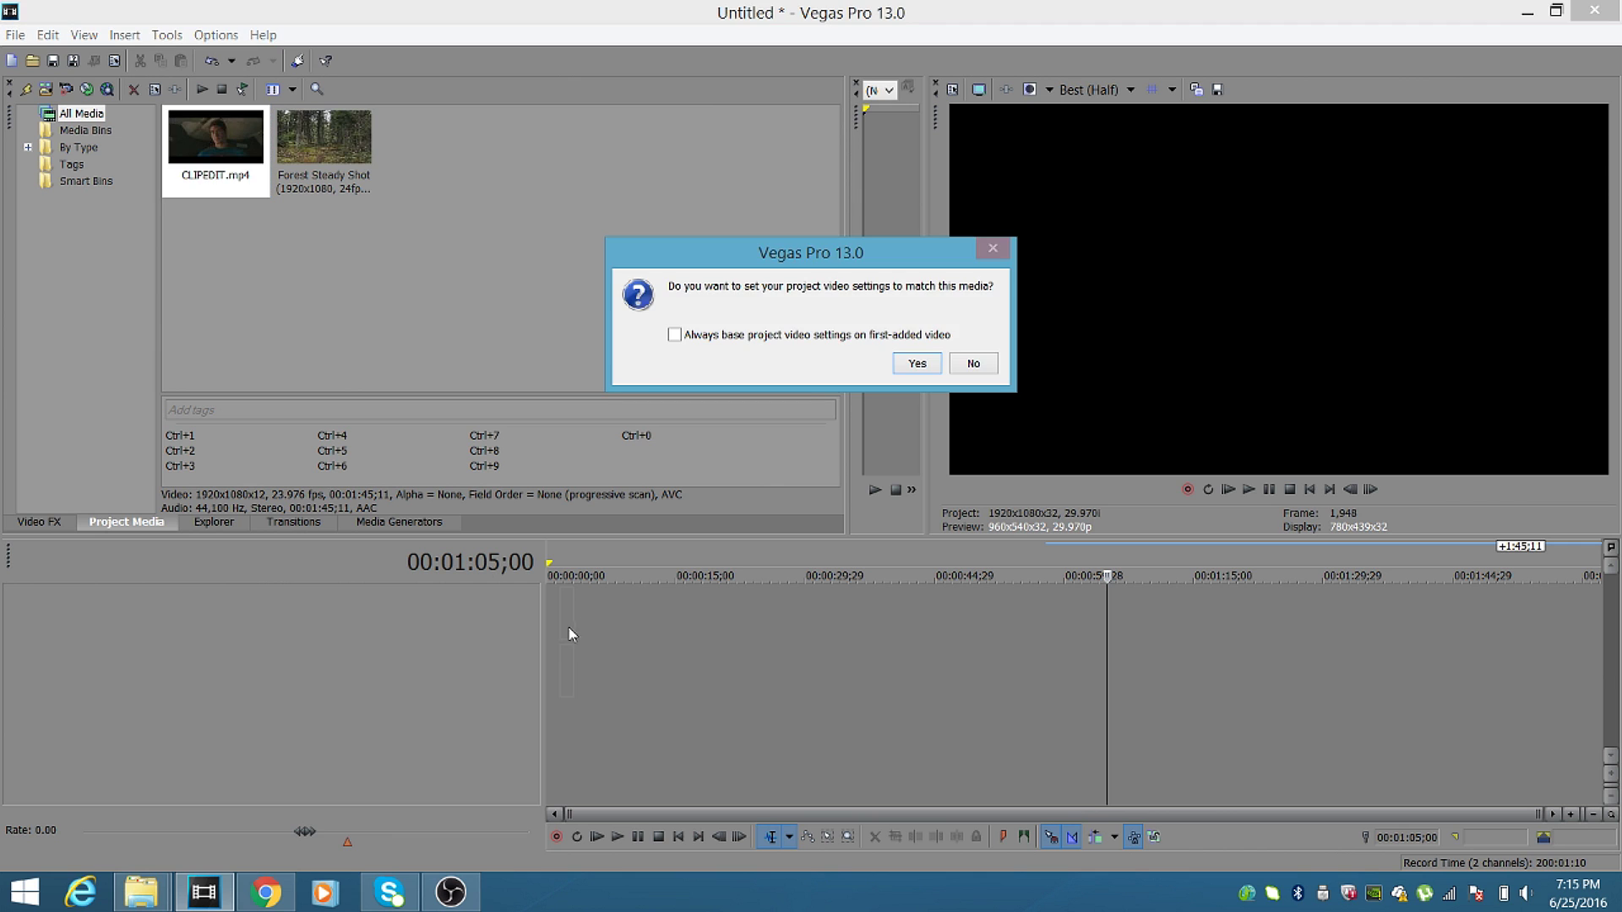
click(915, 363)
drag(307, 153, 631, 662)
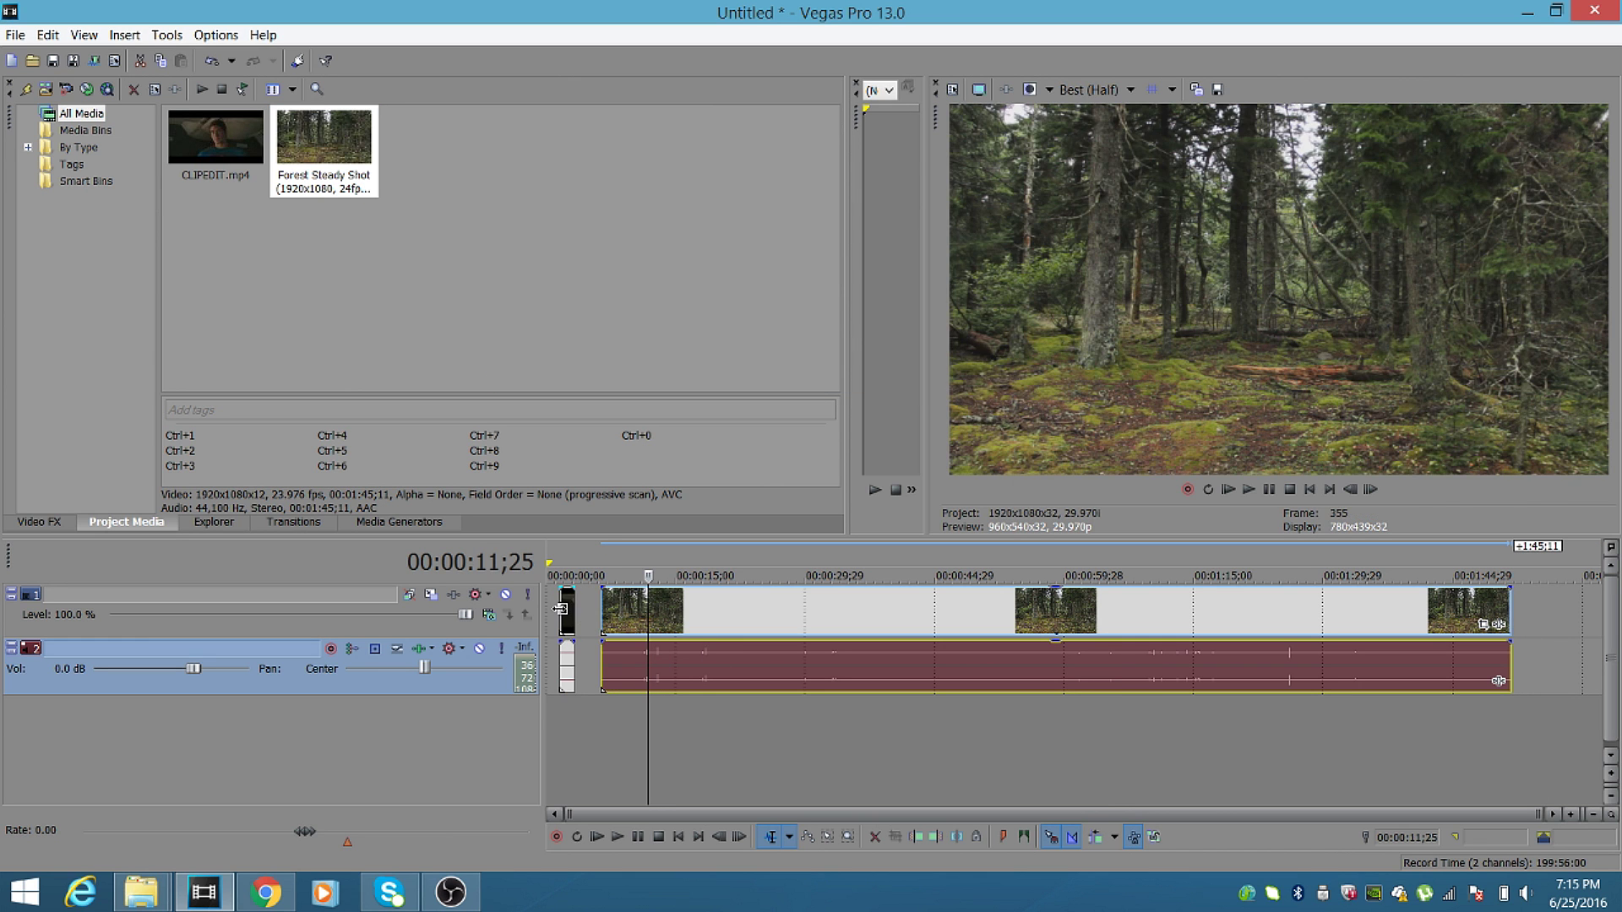
Delete the audio track belonging to the two clips, keeping only their video.
click(690, 635)
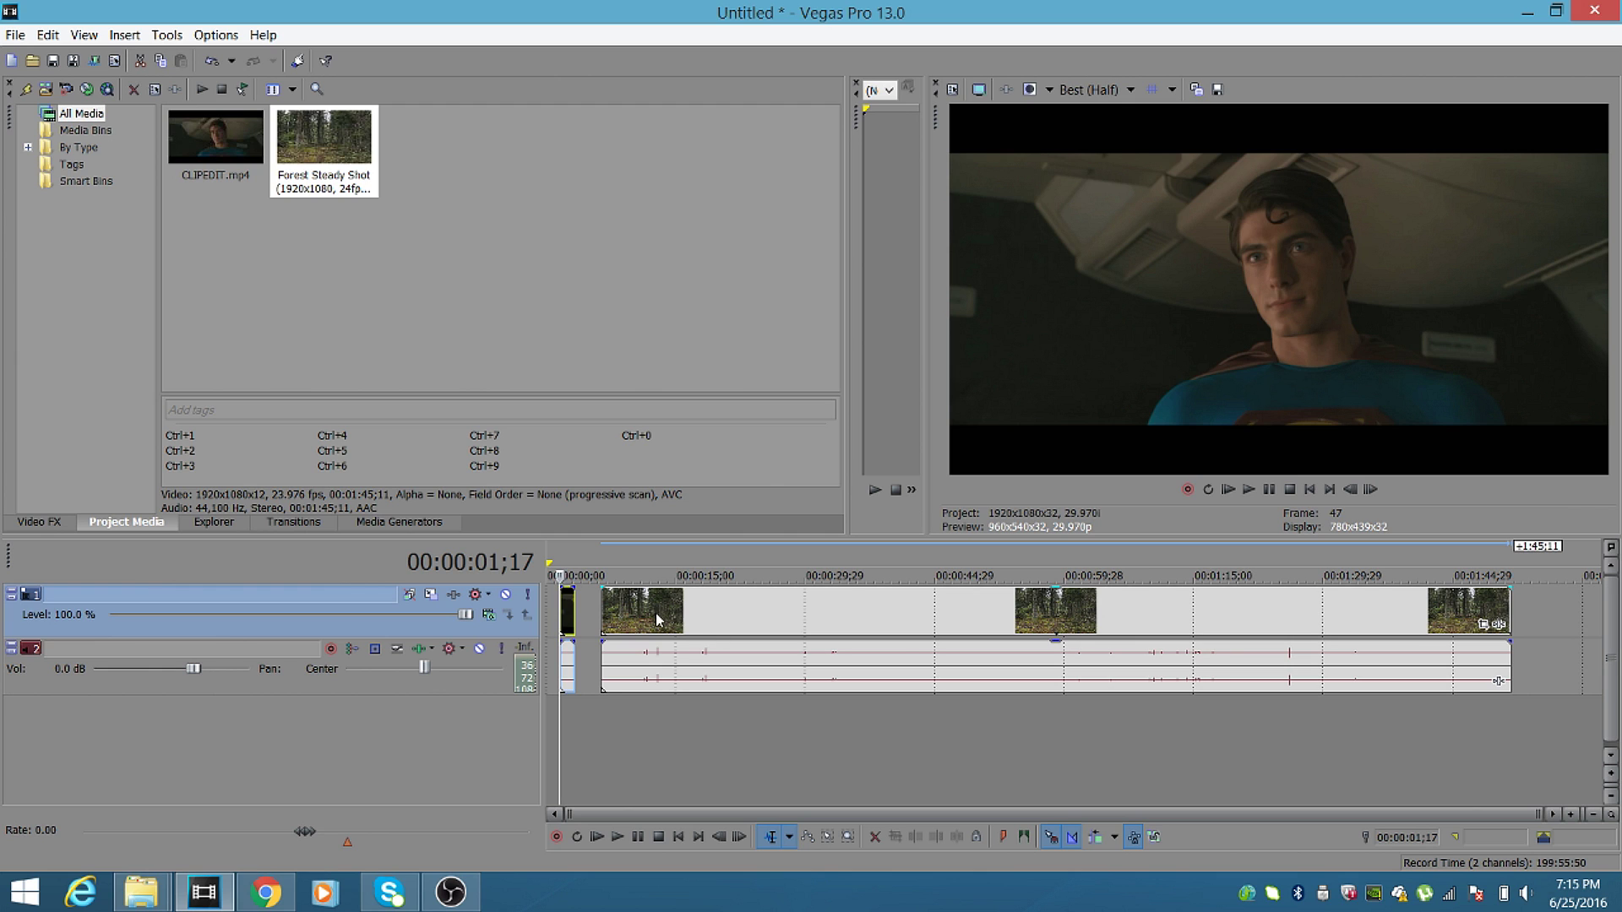
click(625, 617)
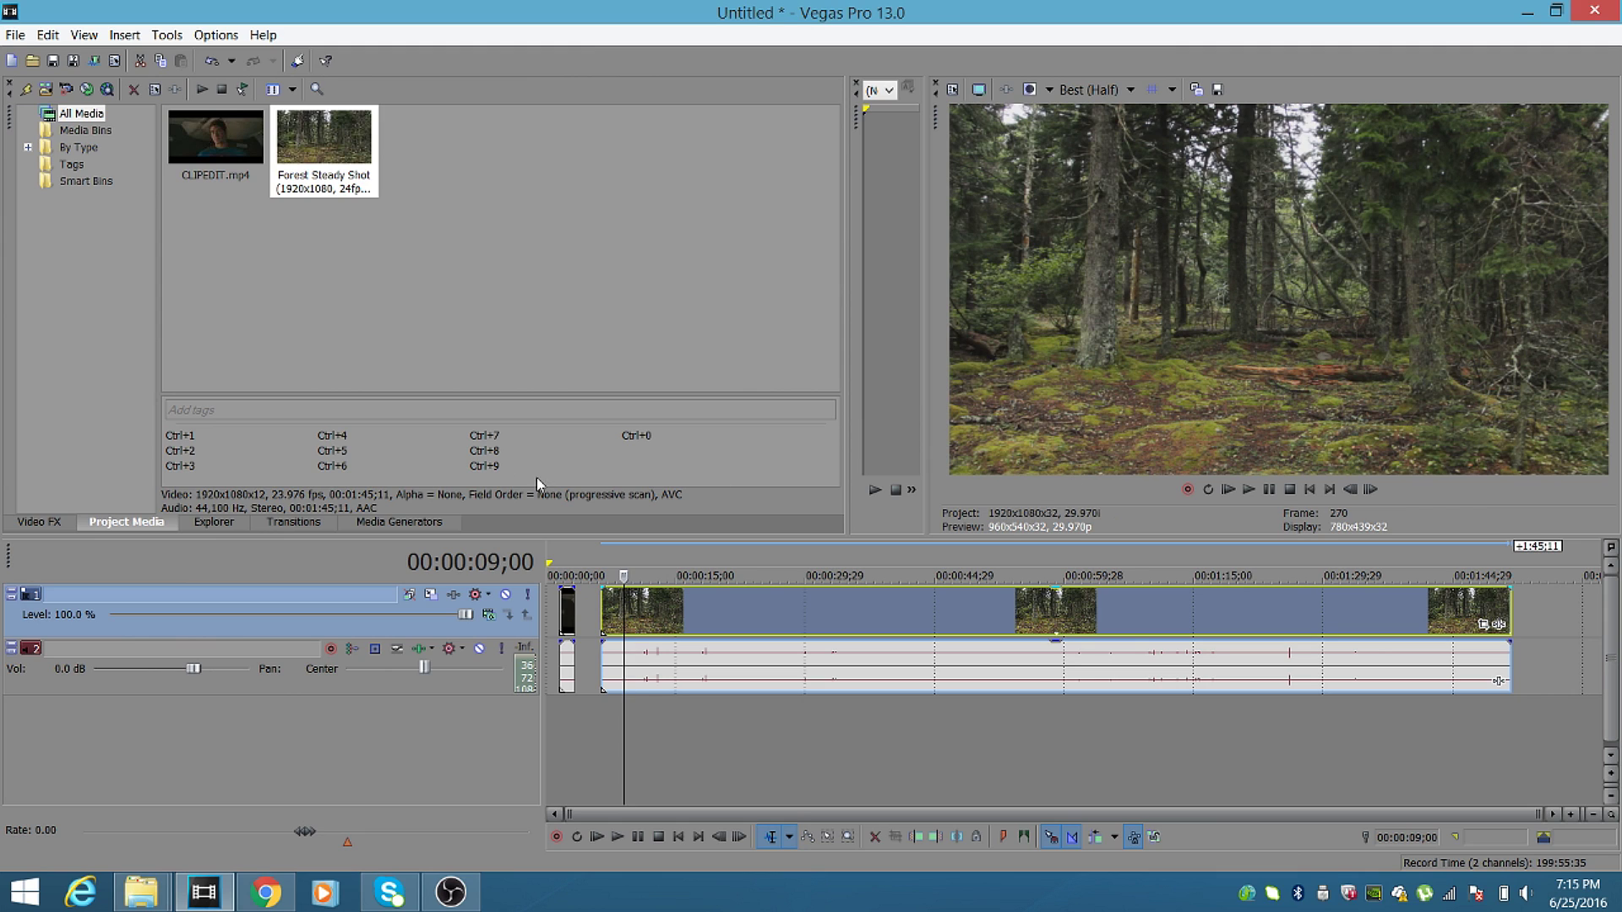
click(495, 682)
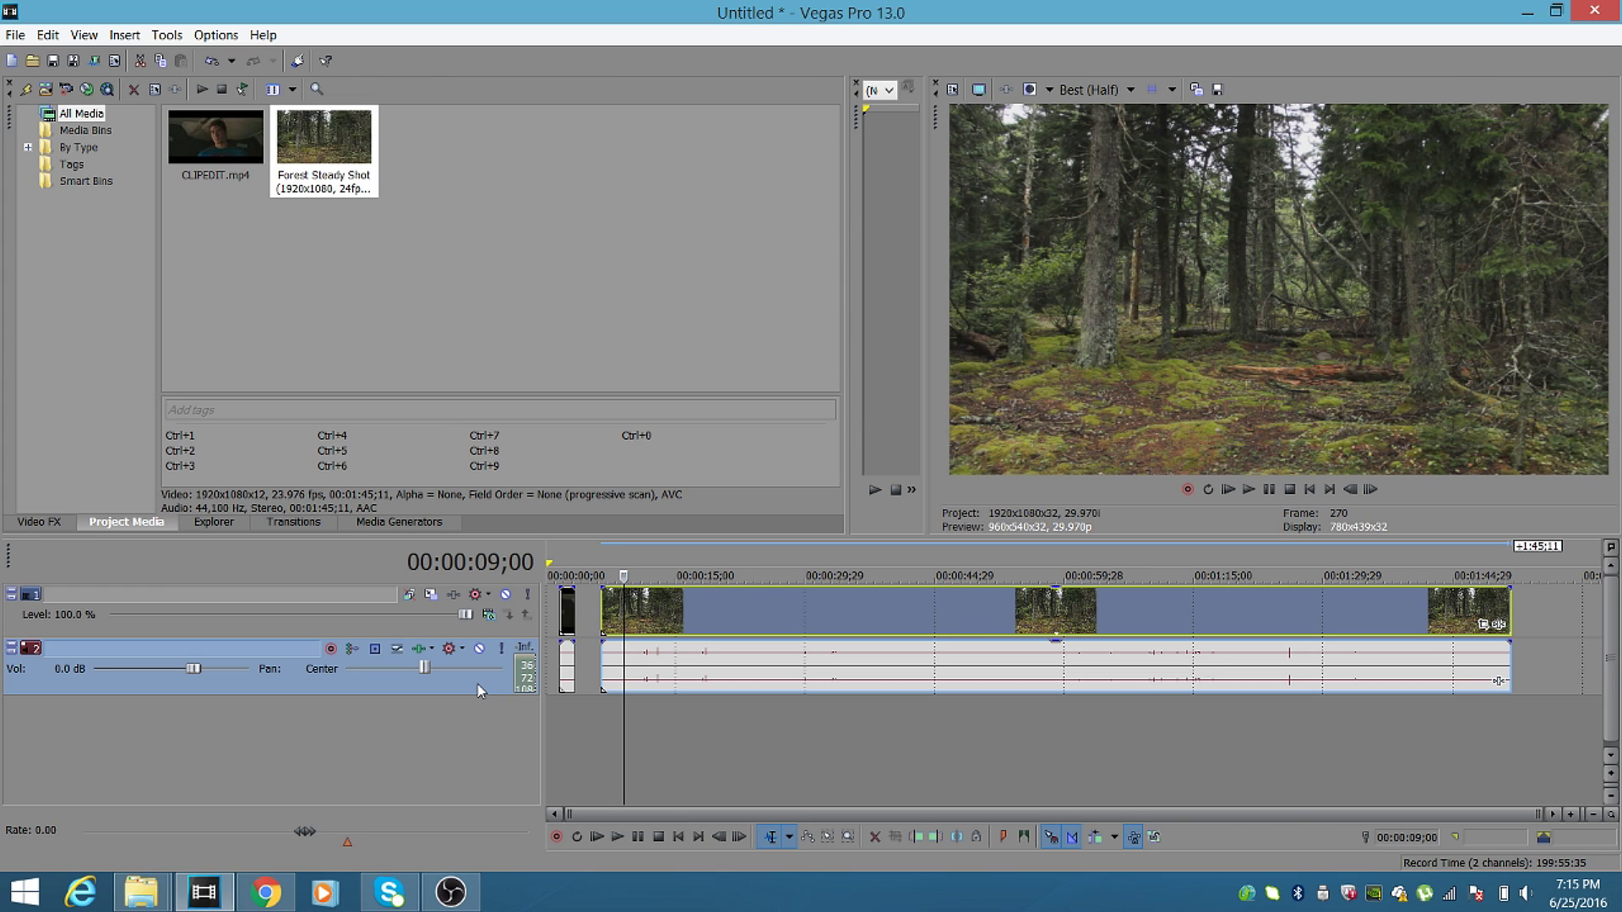
key(Delete)
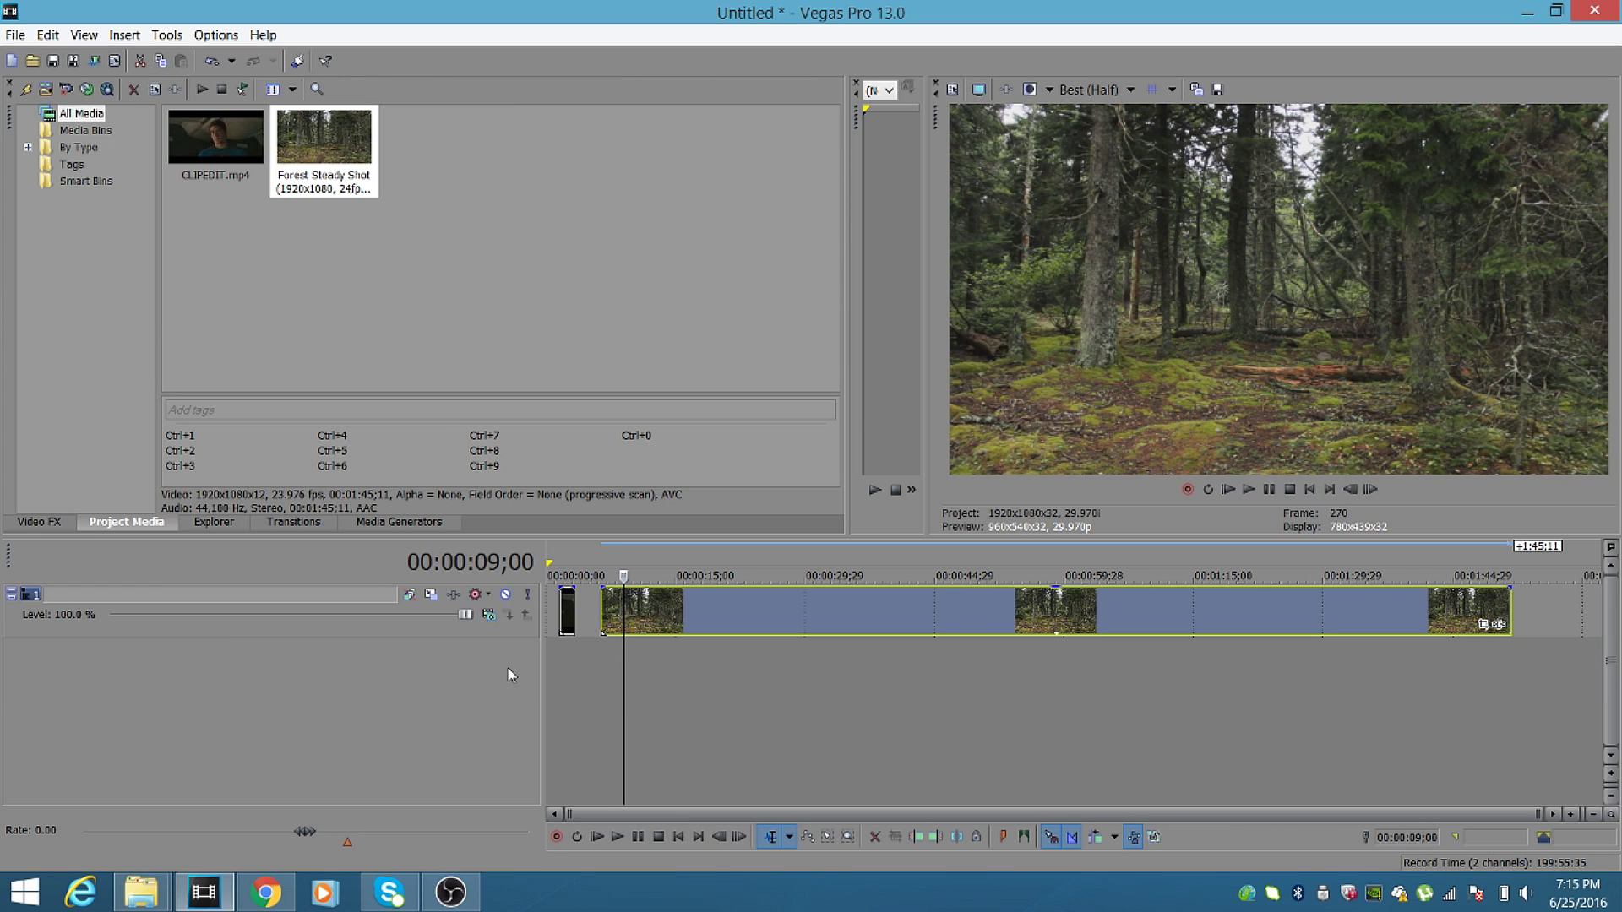
Insert a new video track above the existing one and move the CLIPEDIT clip onto it.
right_click(591, 602)
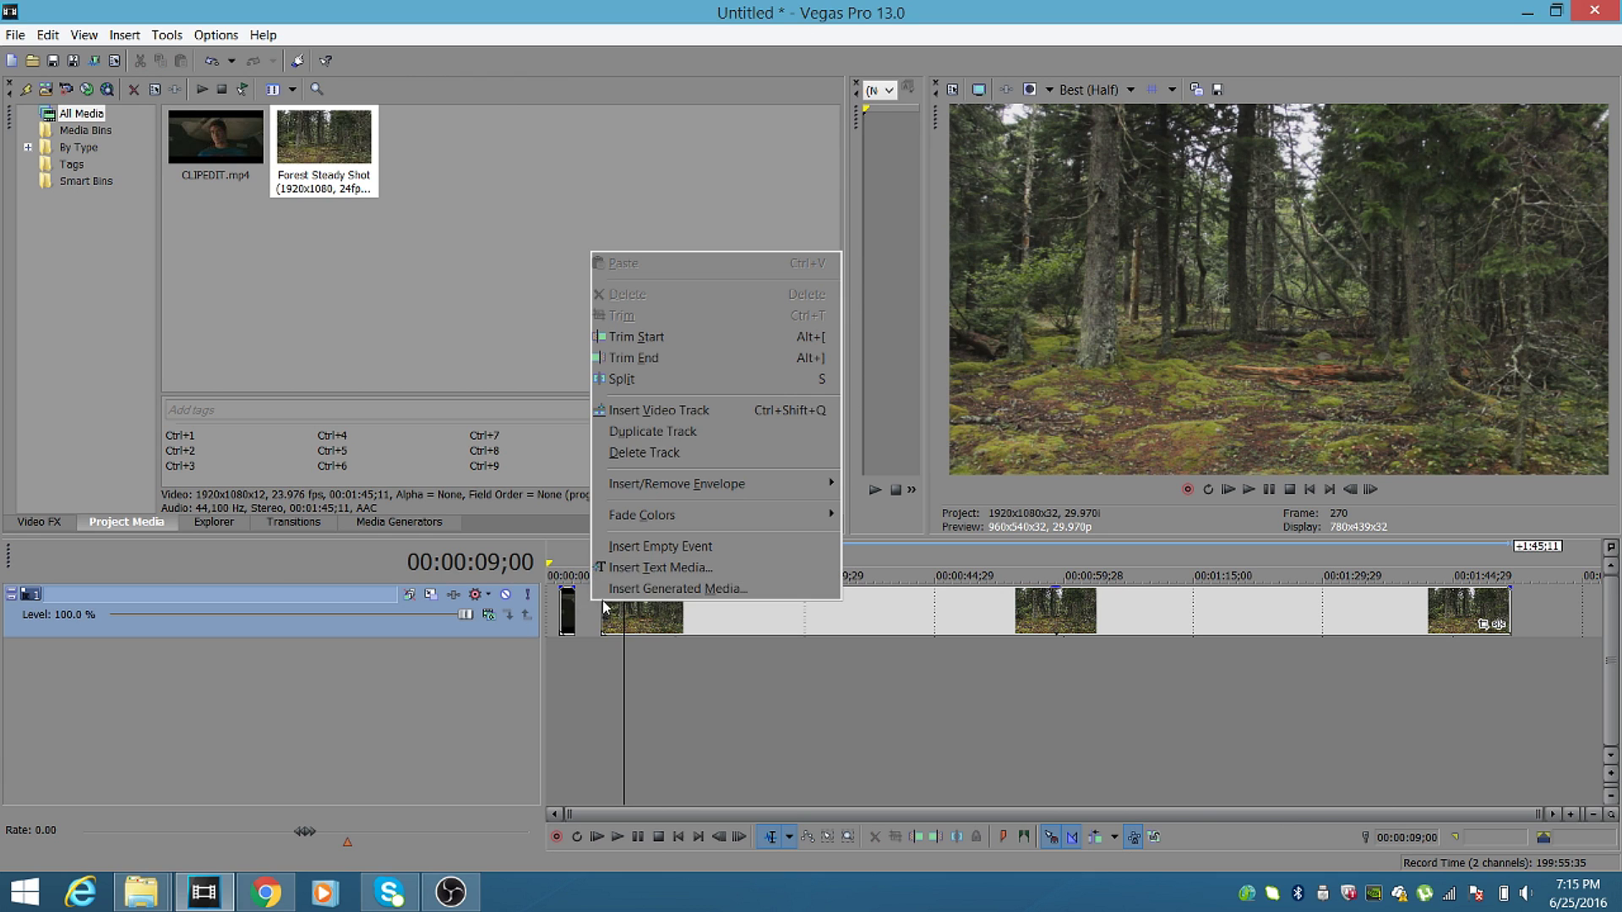
click(676, 412)
drag(558, 665, 570, 612)
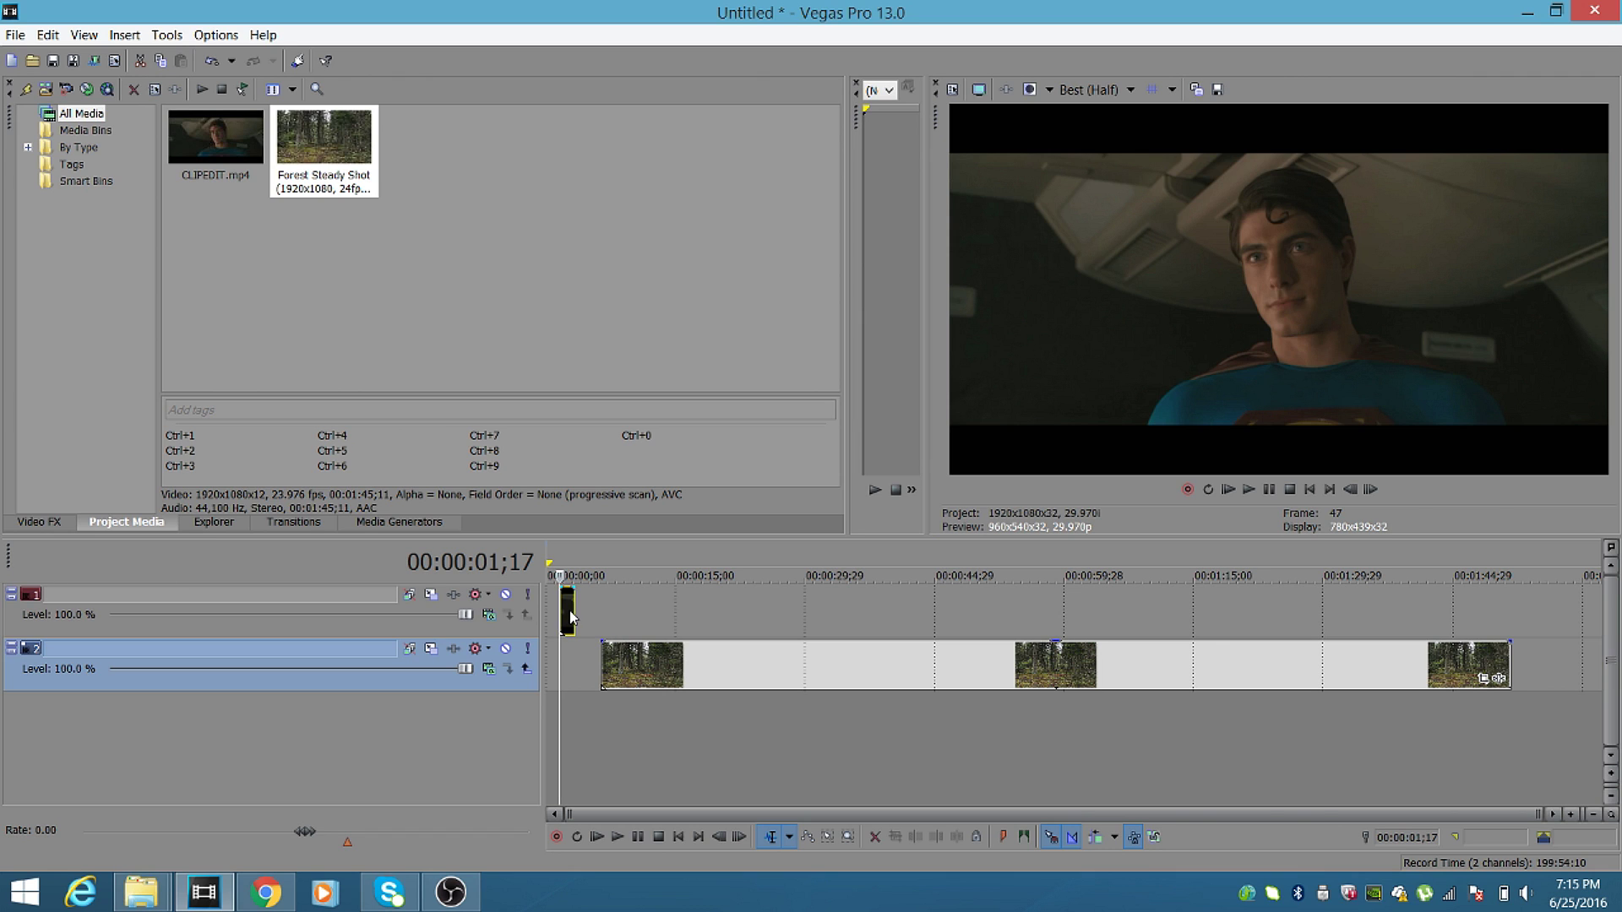
Move the forest clip so that it starts at the same time as the CLIPEDIT clip above it.
drag(649, 678, 609, 678)
scroll(608, 678, up, 10)
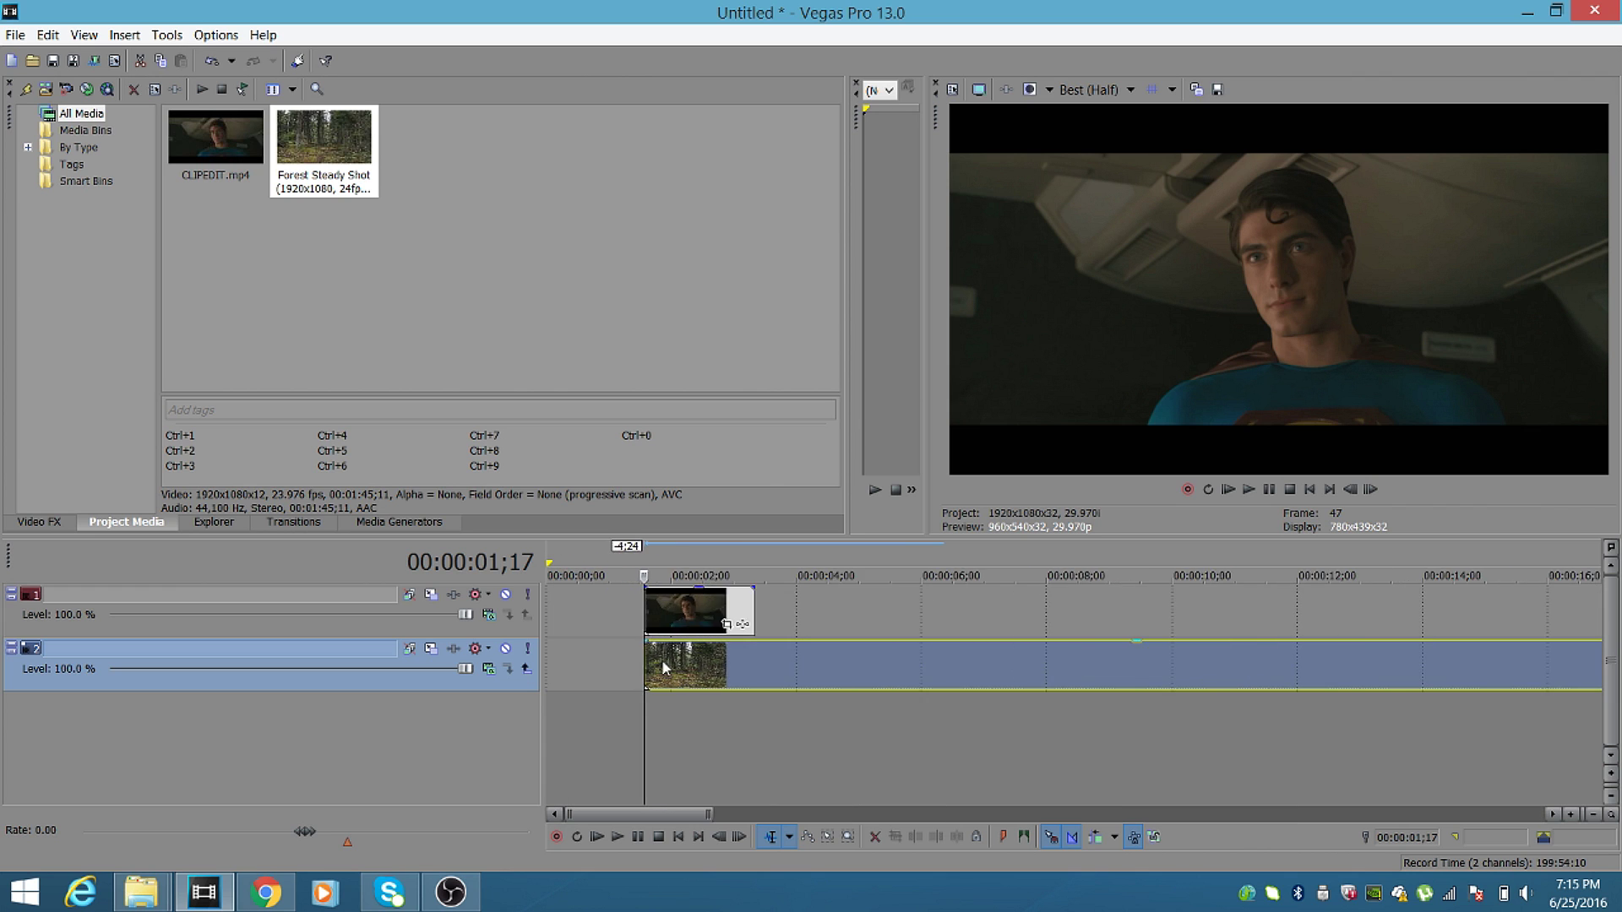
scroll(1036, 681, down, 6)
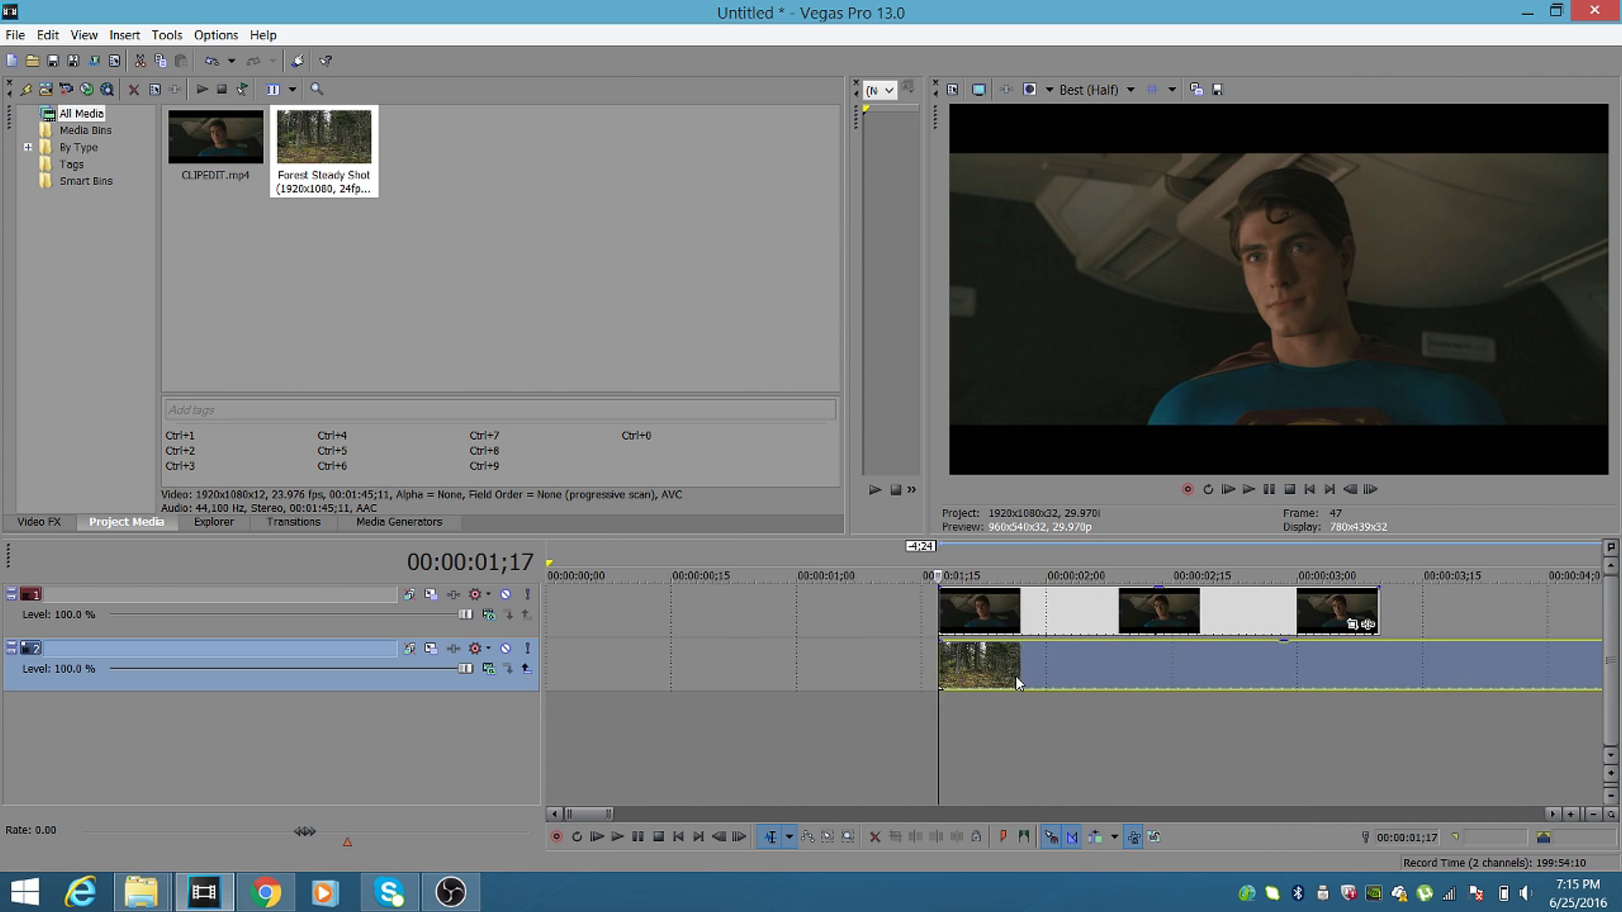
scroll(965, 656, up, 6)
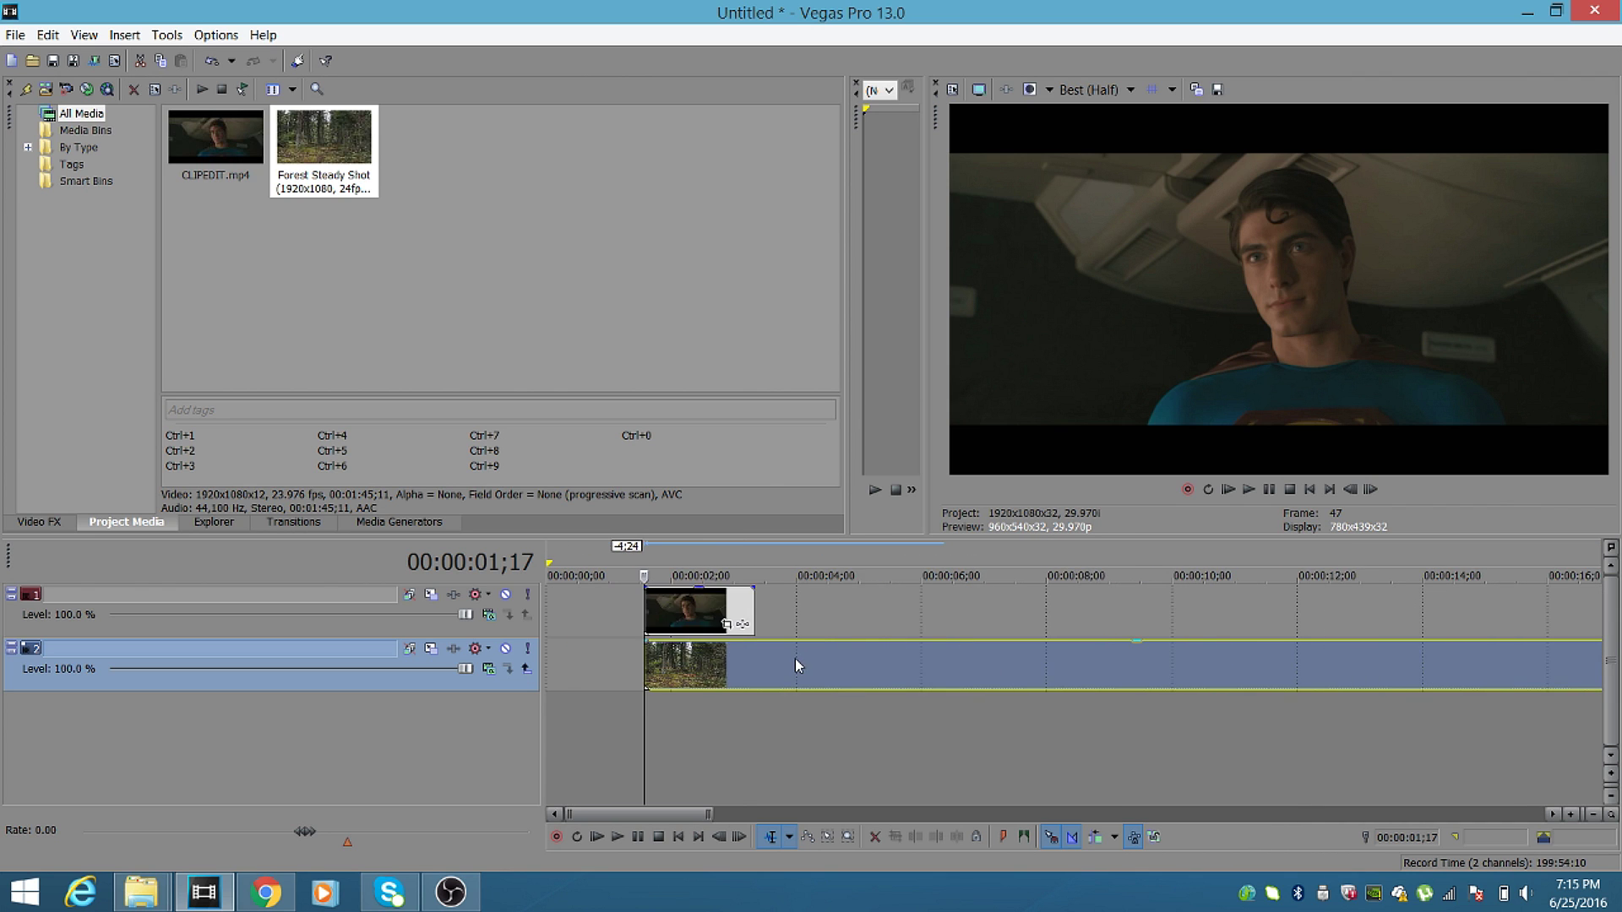
Cut the forest clip at the end of the CLIPEDIT clip and remove the excess so both have equal length.
click(1172, 654)
scroll(1176, 654, up, 2)
scroll(1089, 654, down, 1)
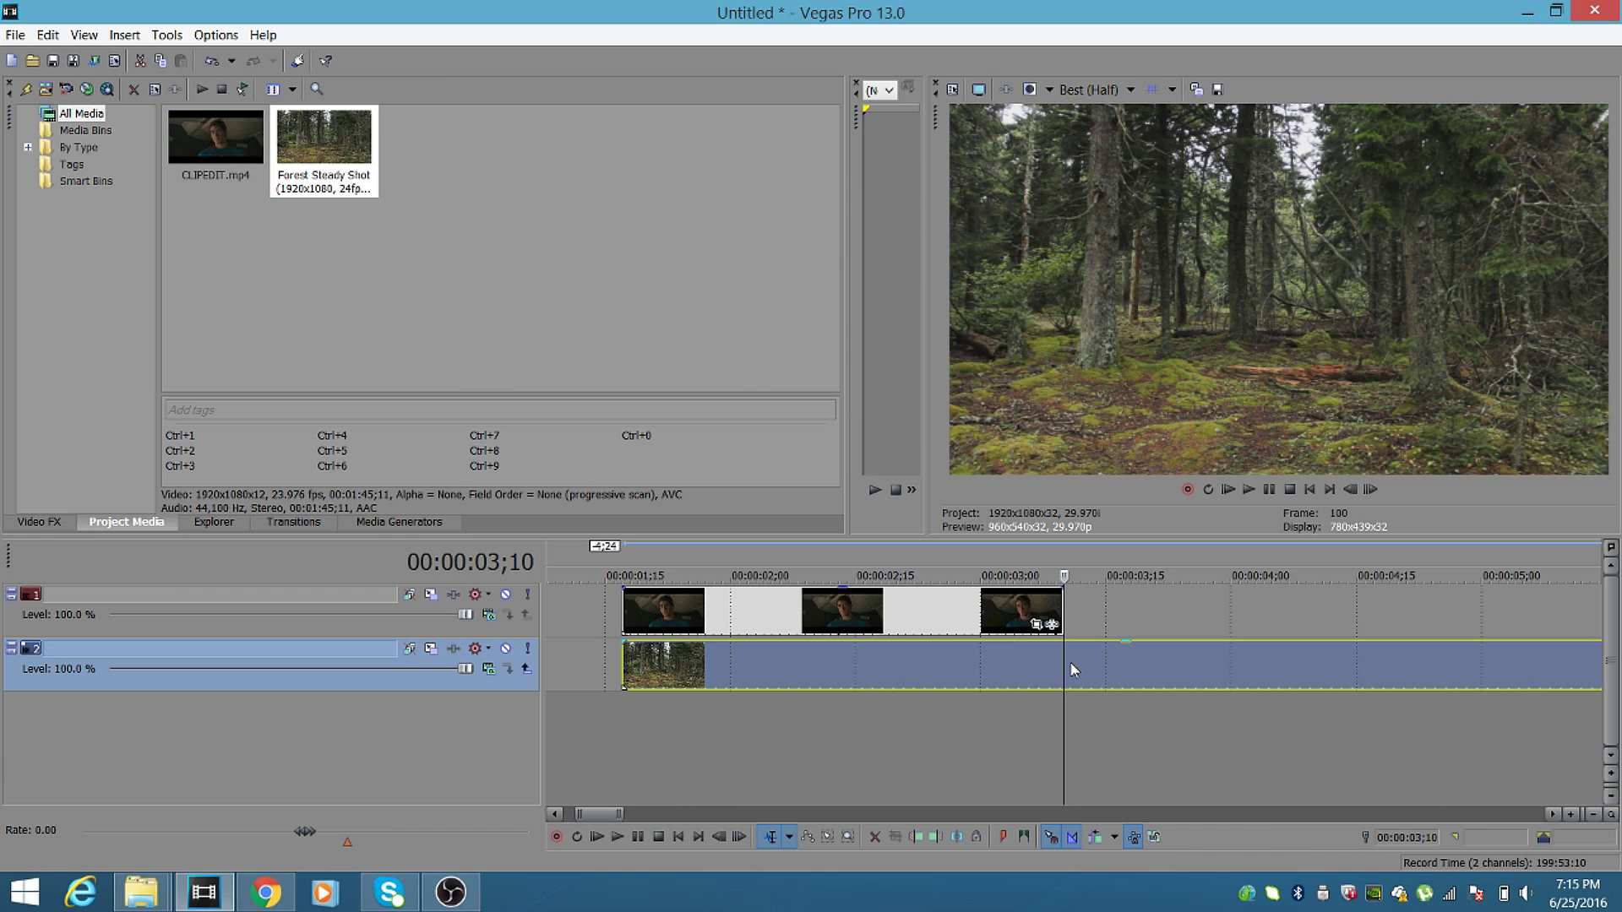
key(ctrl+z)
click(1115, 663)
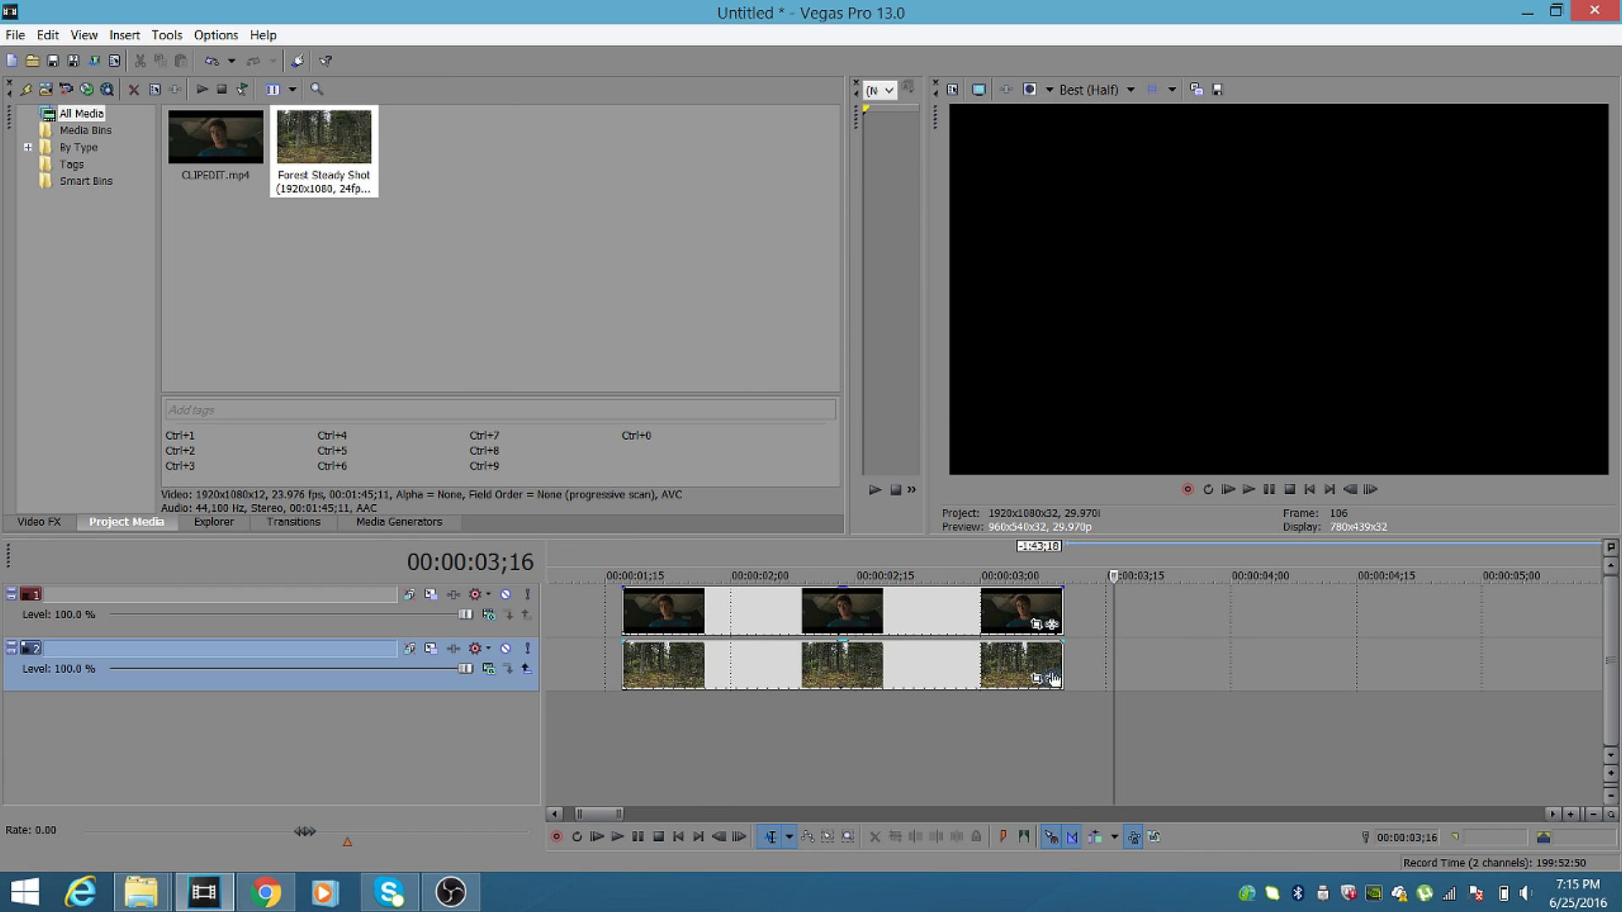
Move both clips to the very beginning of the timeline and place the playhead at 00:00:00;00.
scroll(1123, 667, down, 3)
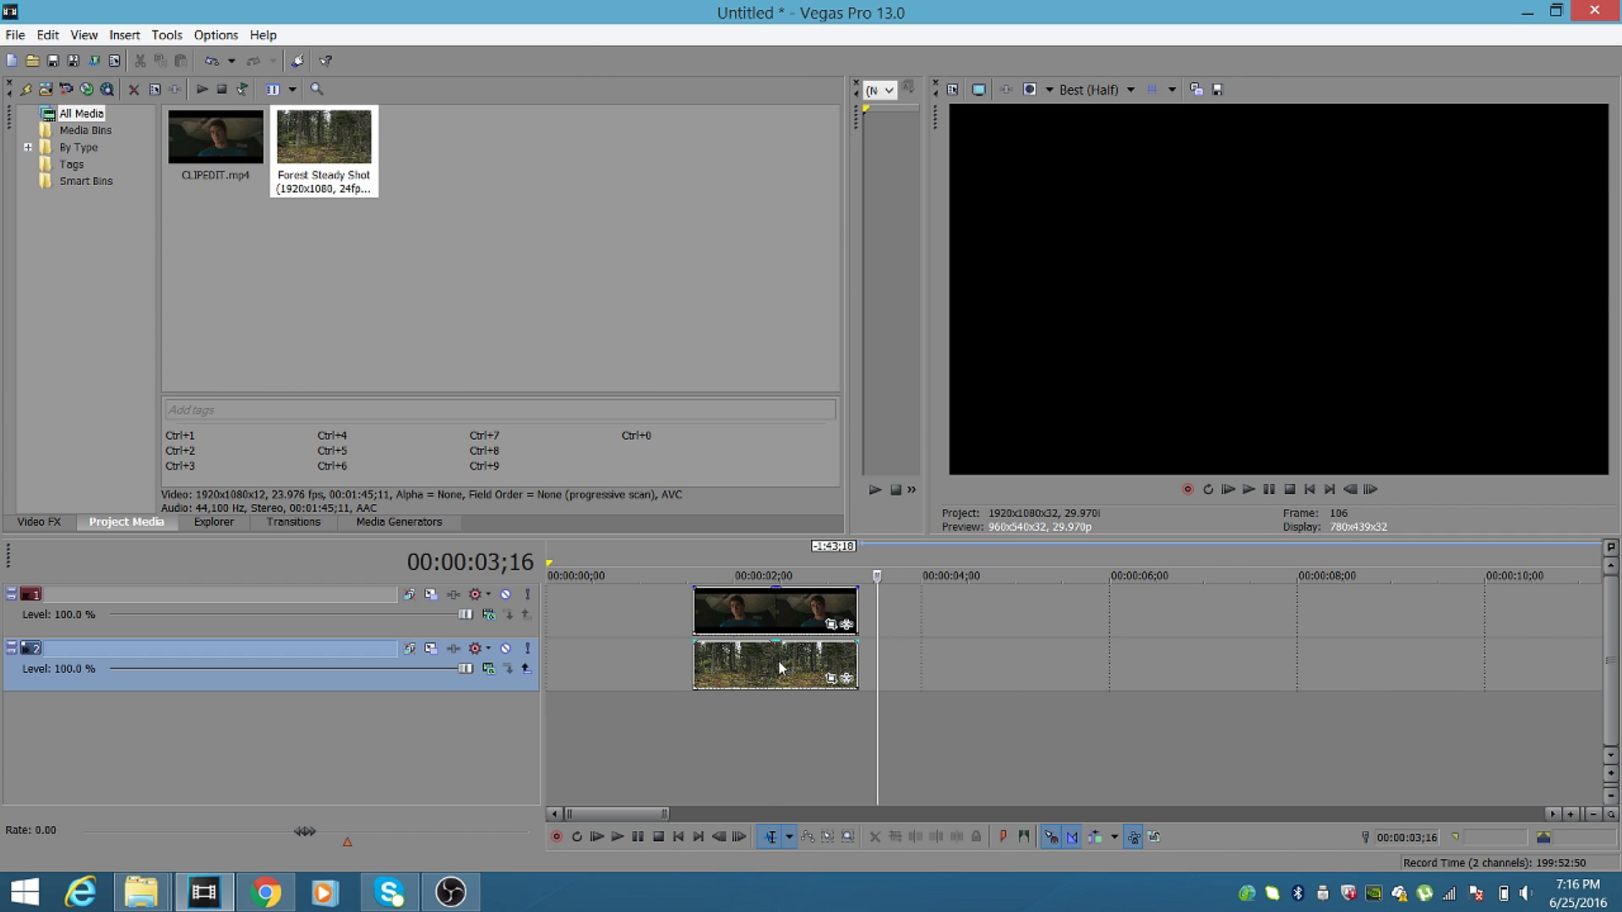
scroll(785, 667, down, 2)
drag(636, 673, 540, 674)
drag(714, 617, 566, 609)
click(566, 608)
scroll(743, 663, up, 3)
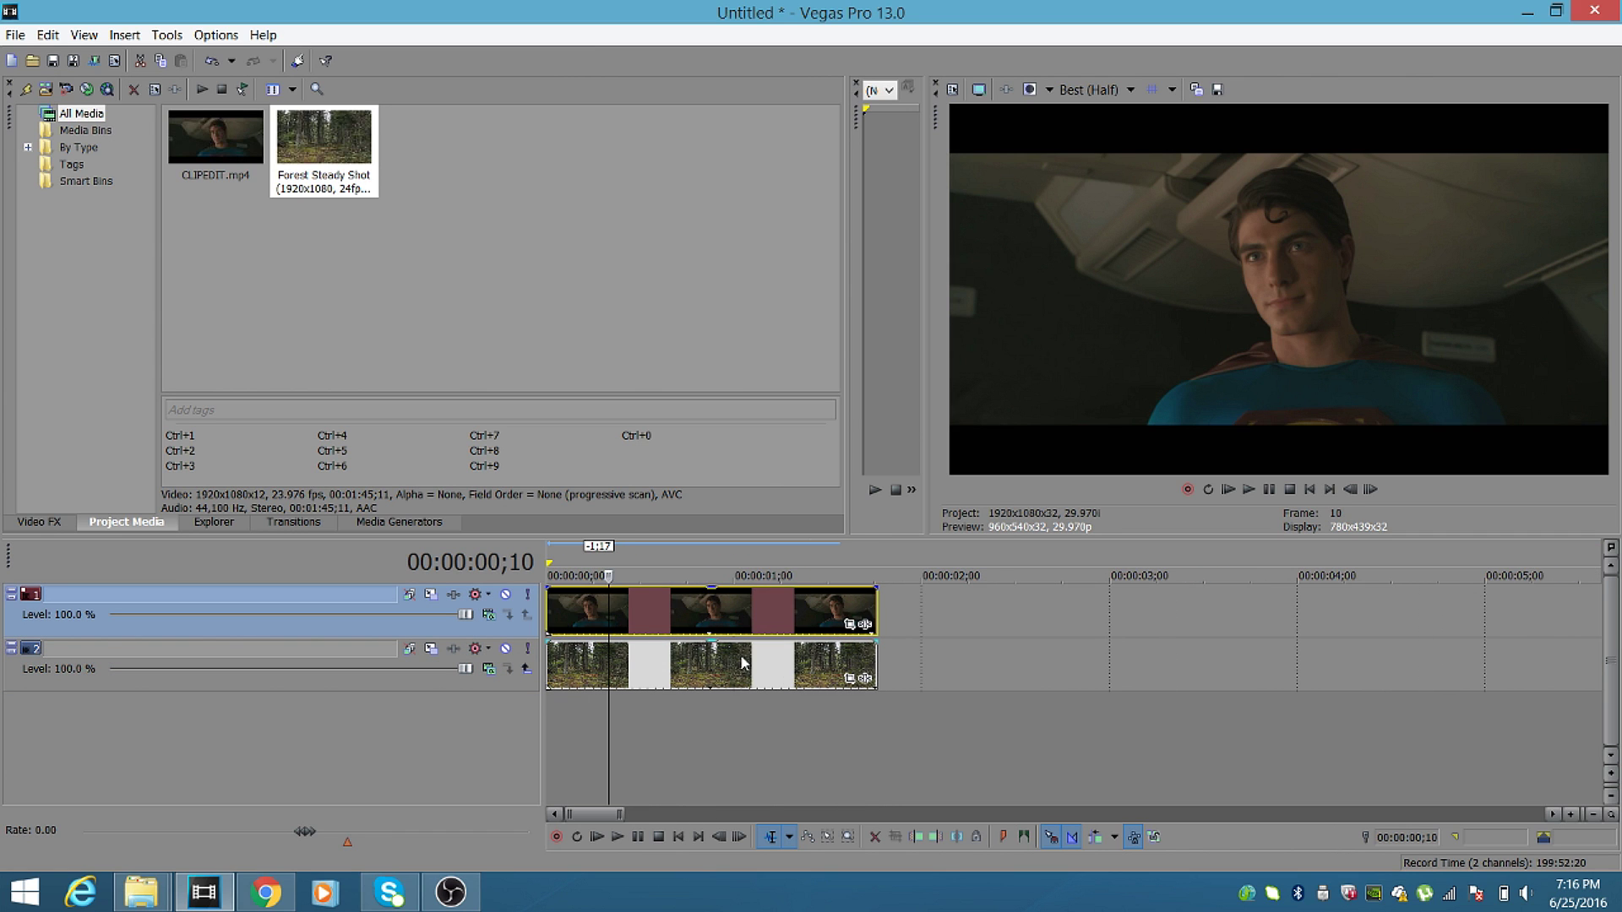
click(549, 597)
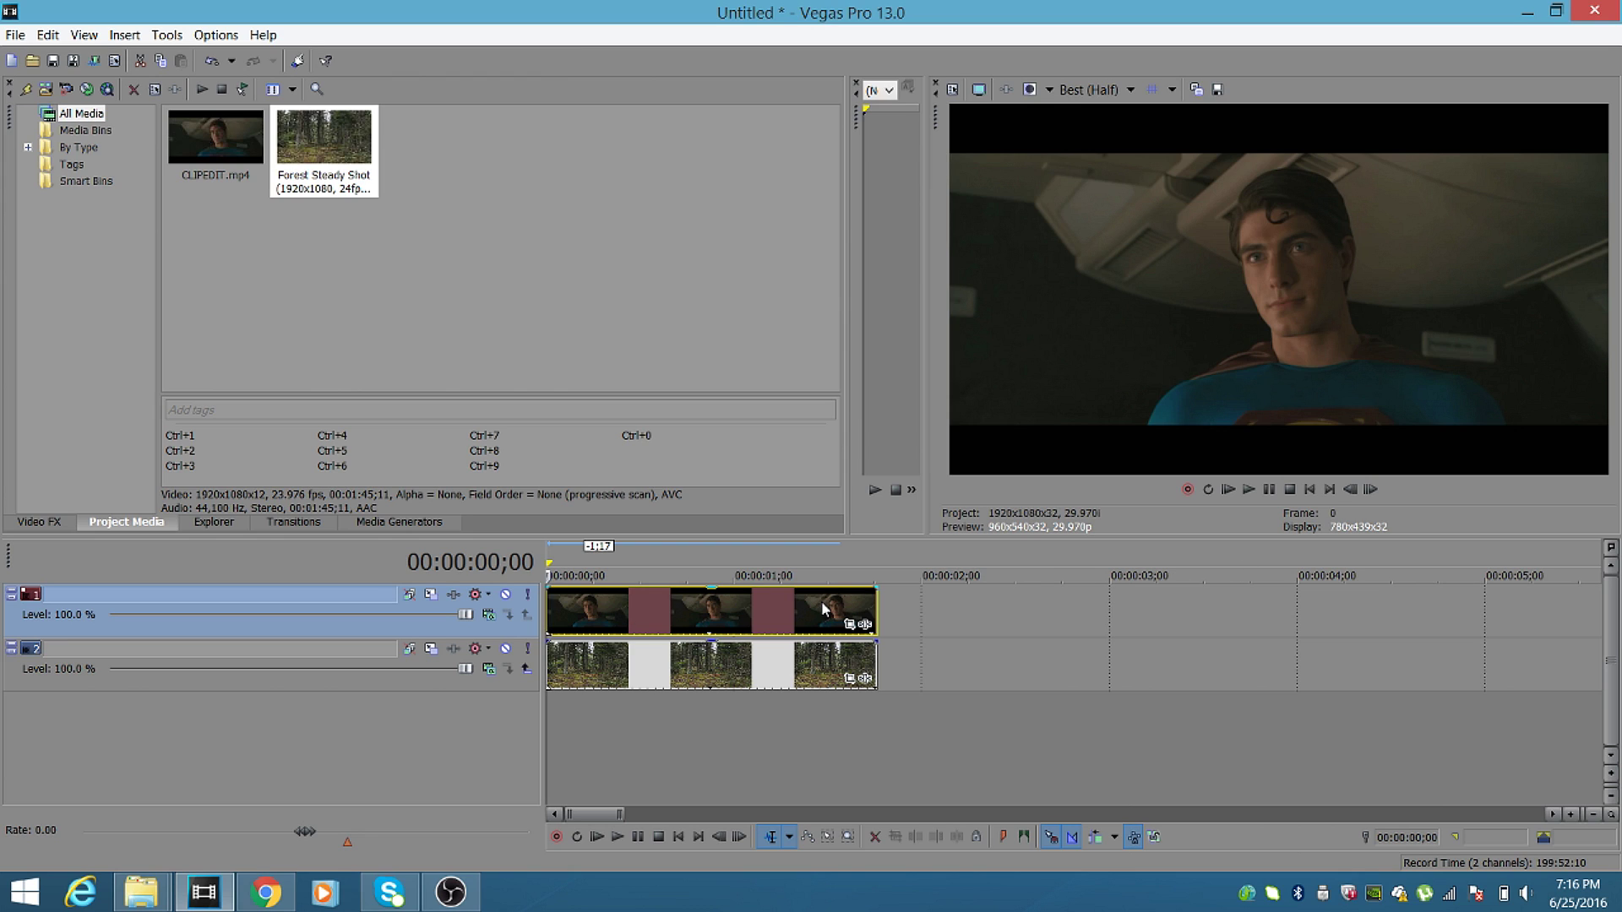
Open Event Pan/Crop for the CLIPEDIT clip, enable its mask and go to the first mask keyframe.
right_click(605, 600)
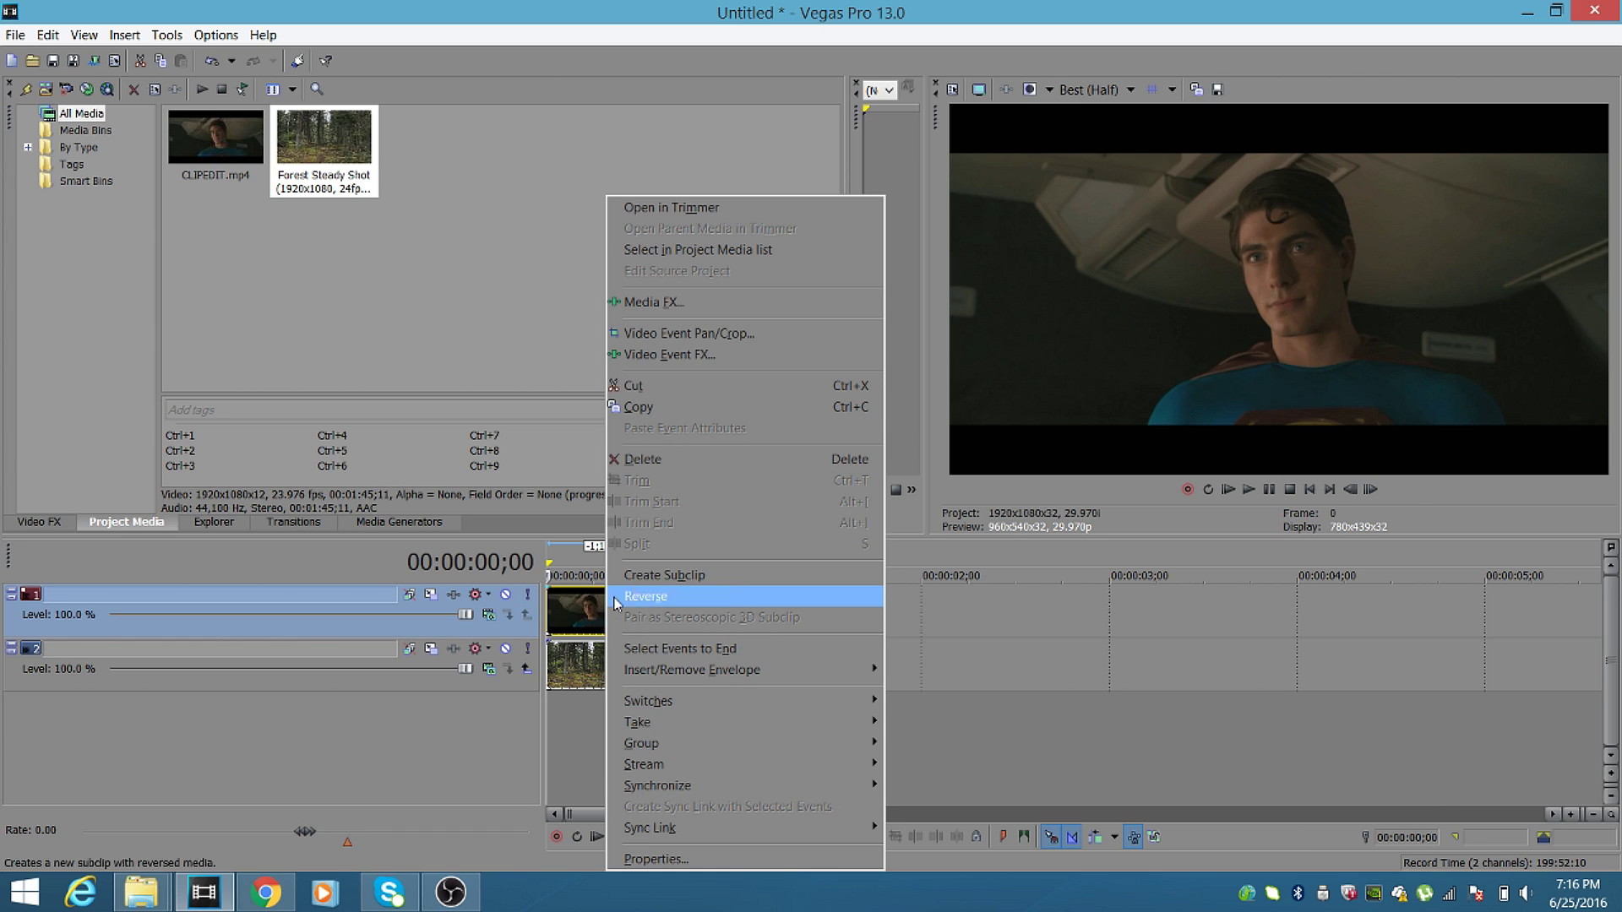
click(706, 336)
drag(1001, 123, 715, 89)
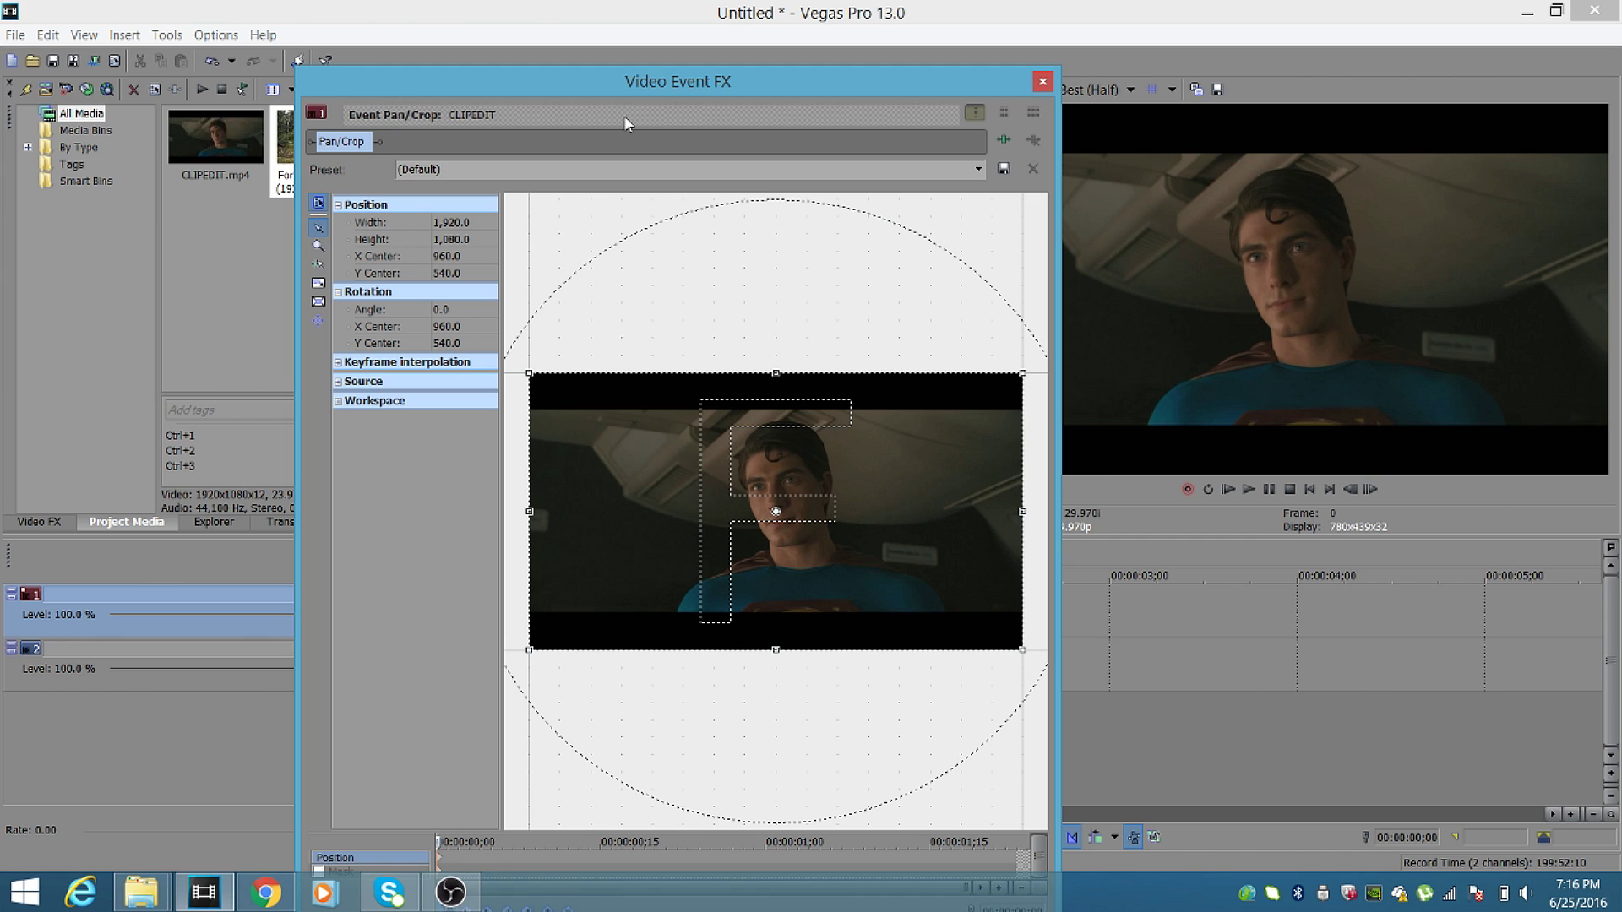
drag(598, 82, 591, 16)
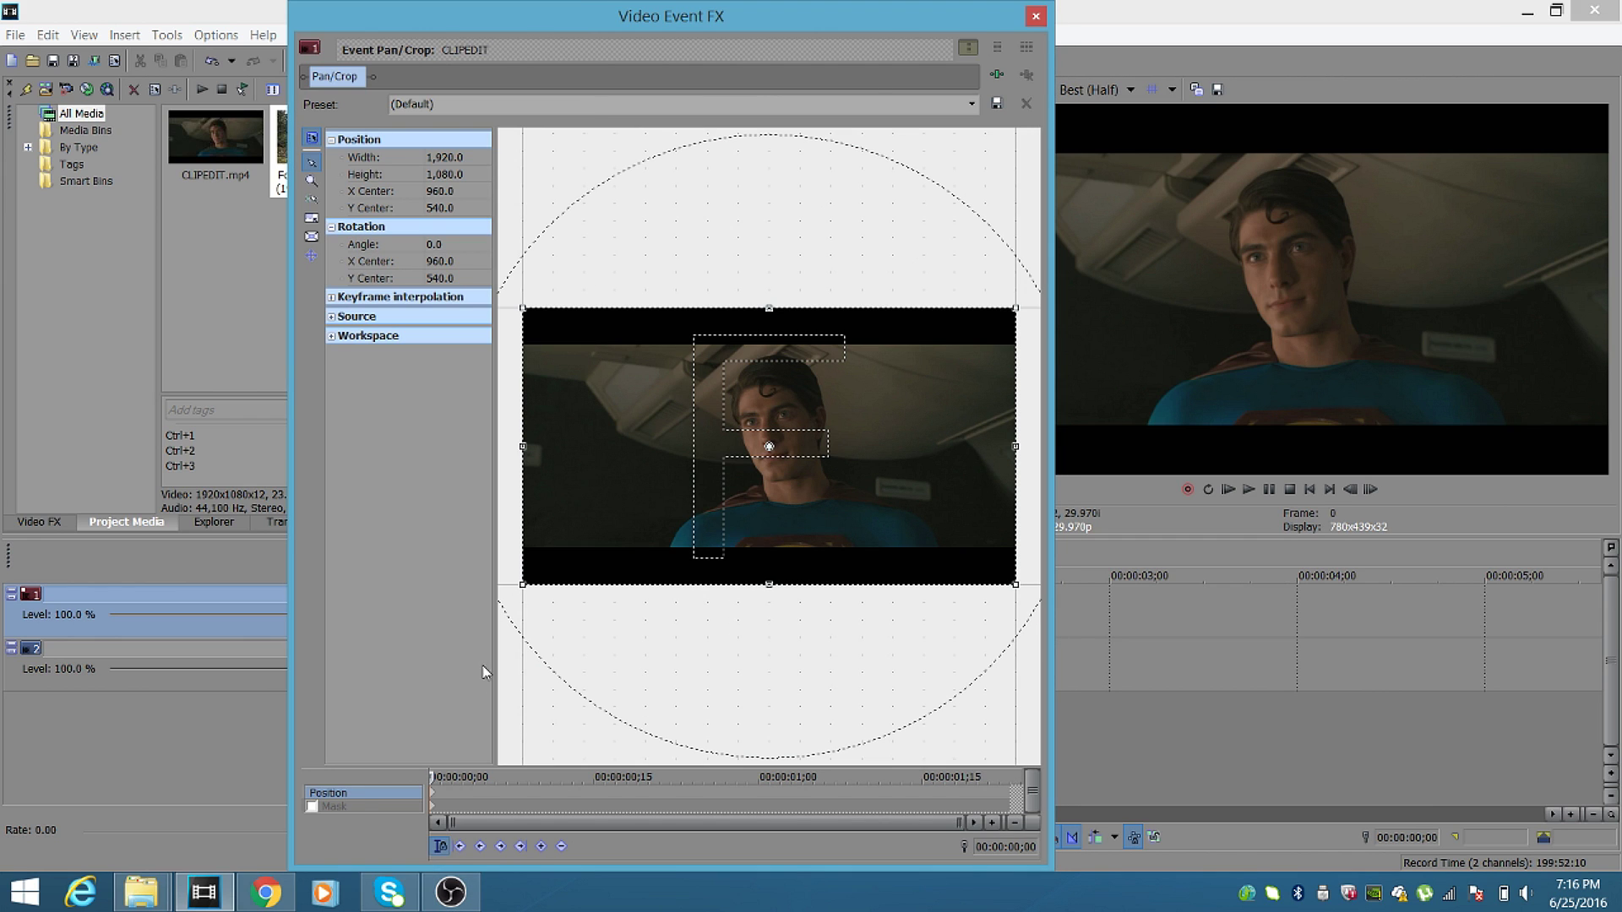
click(341, 808)
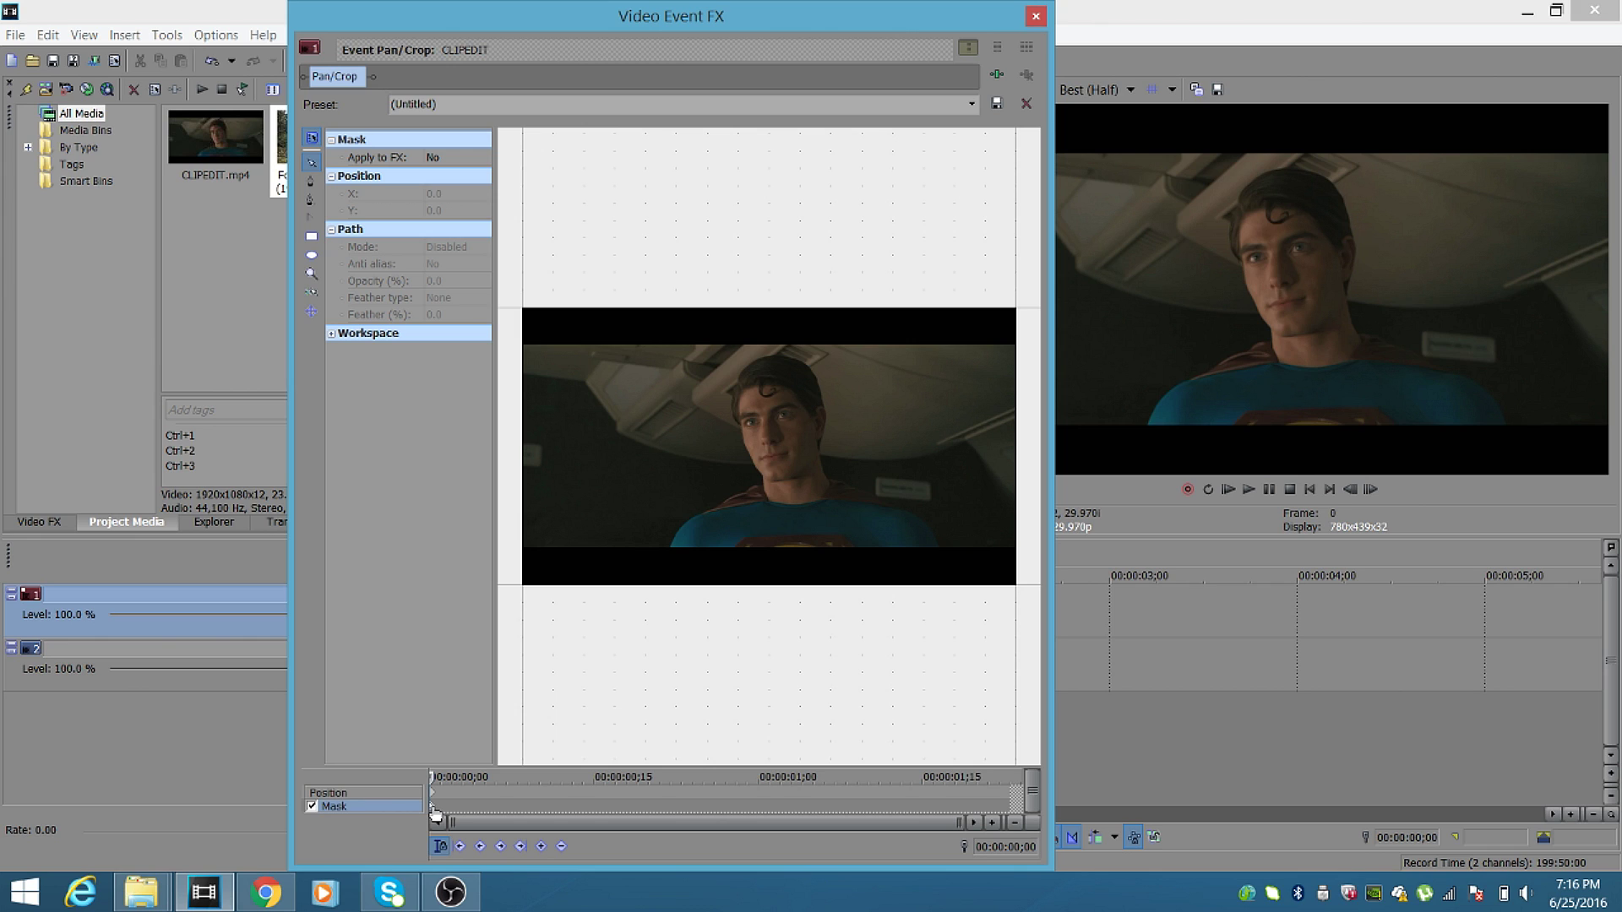
mouse_move(433, 808)
mouse_down()
mouse_move(517, 806)
mouse_move(413, 818)
mouse_move(436, 817)
mouse_up()
click(436, 812)
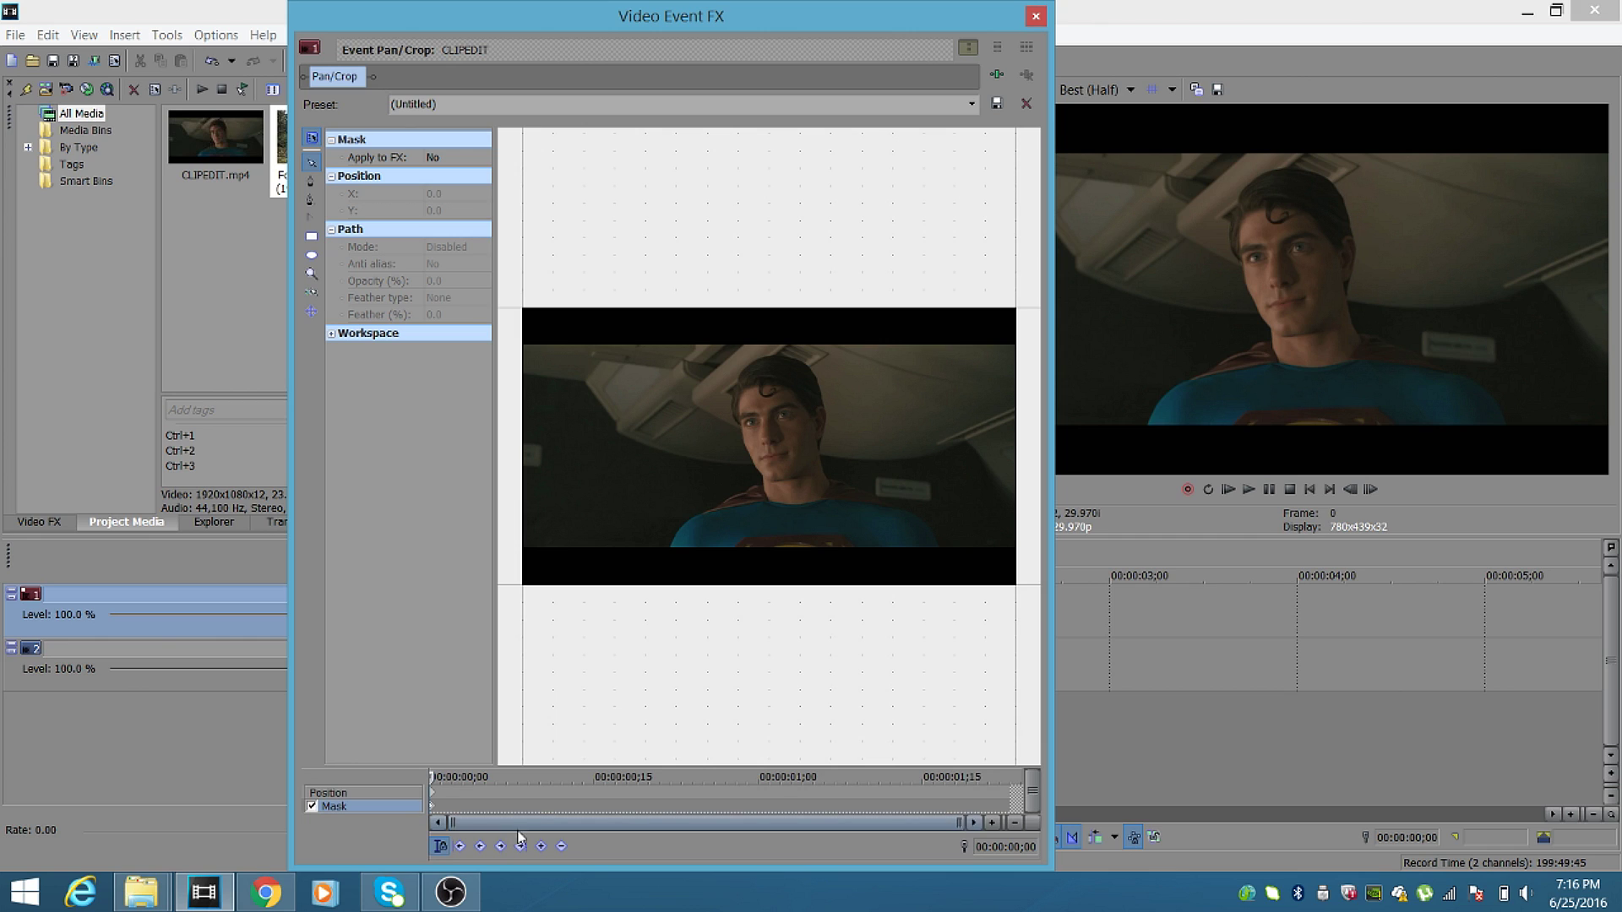
click(538, 808)
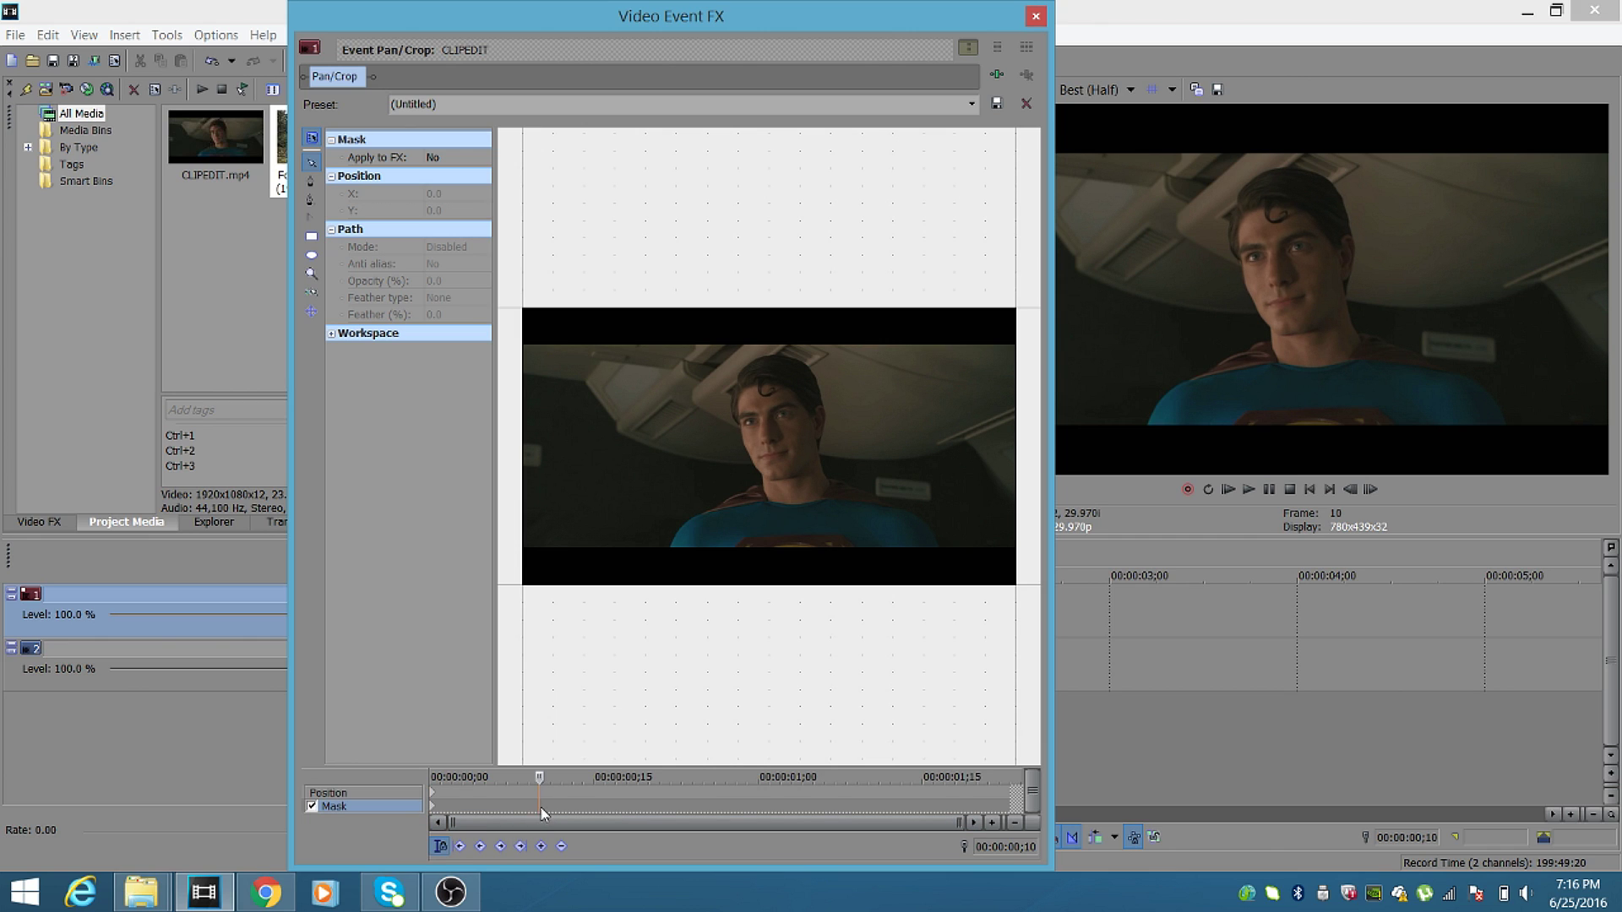
click(433, 811)
Start a mask path with the pen tool just below the man's shoulder beside the wall sign, at about X 1,613.7, Y 948.2.
click(310, 182)
scroll(782, 433, up, 4)
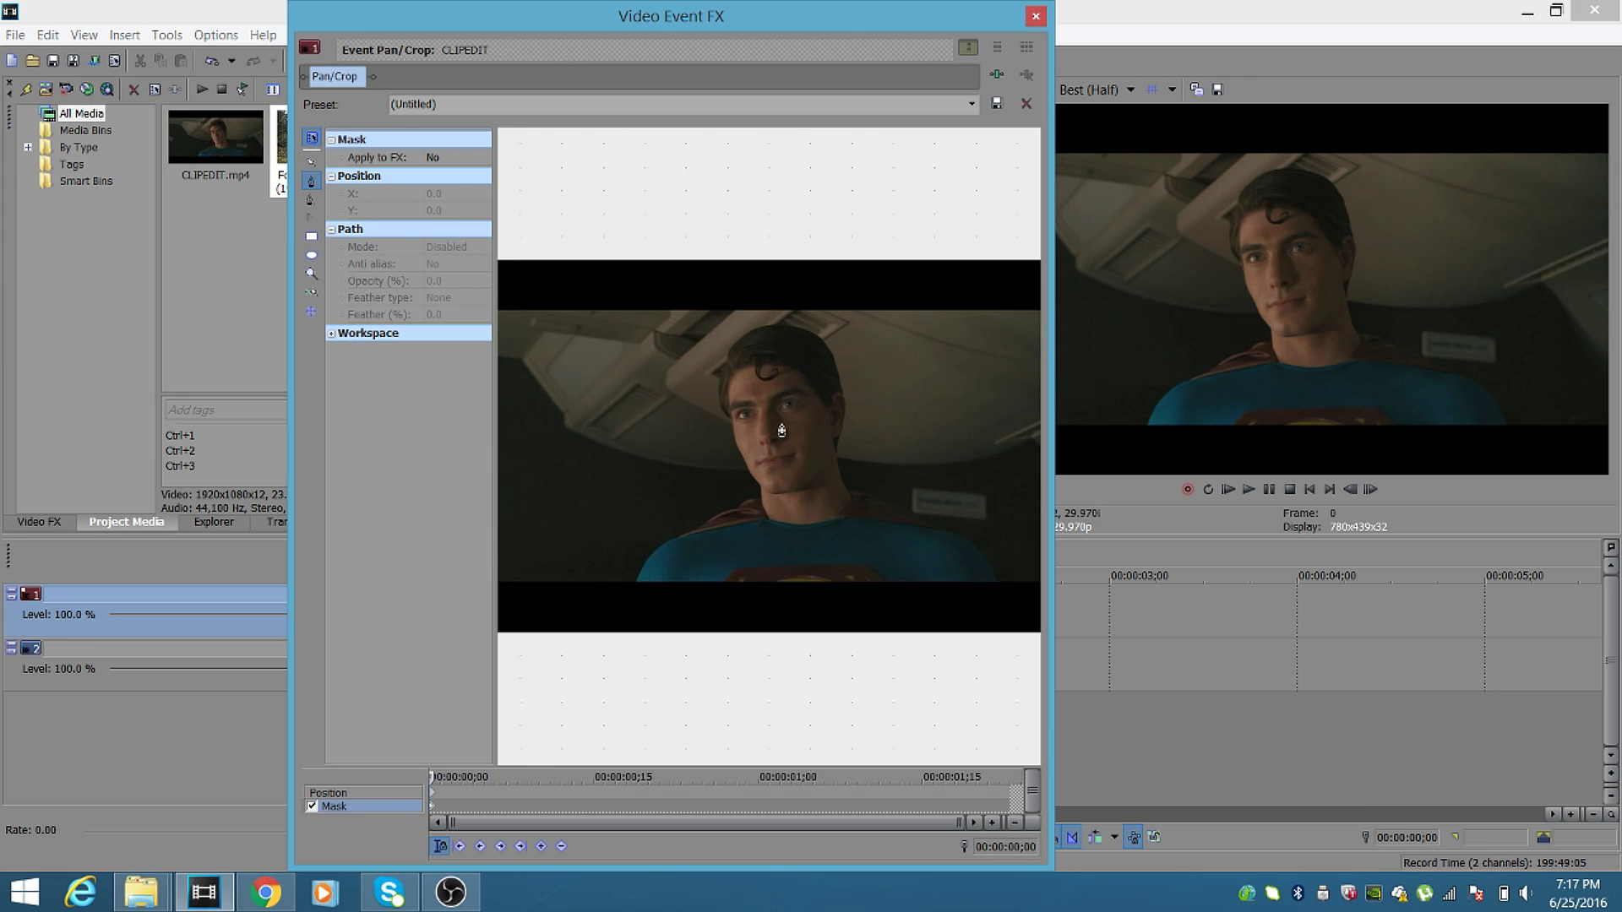
scroll(785, 441, down, 3)
scroll(788, 449, up, 6)
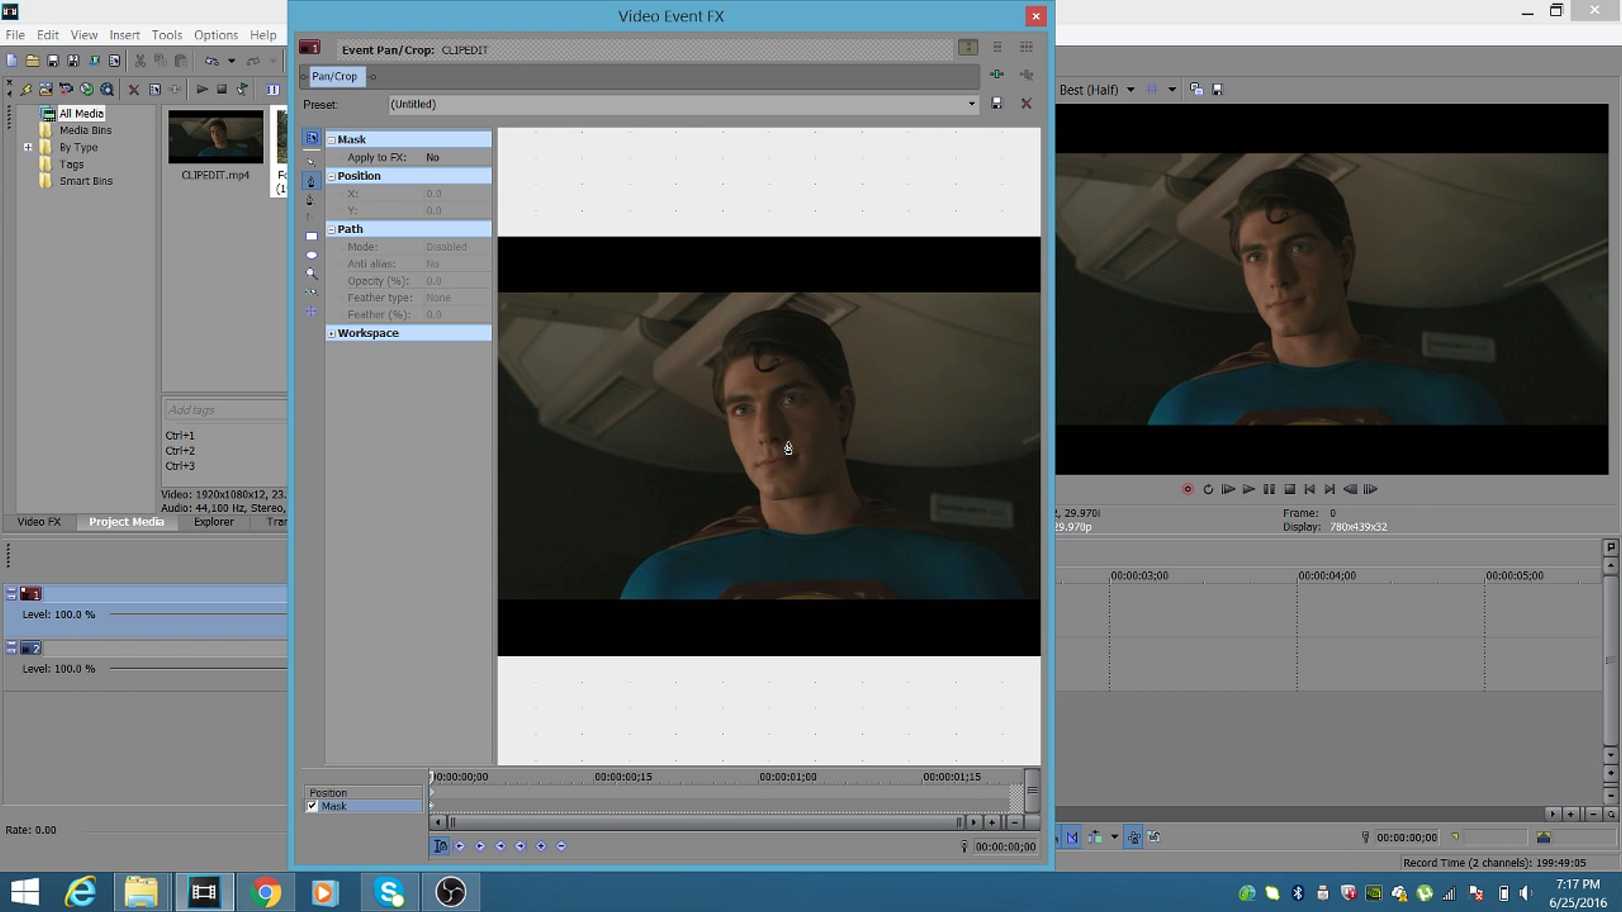
scroll(788, 449, down, 3)
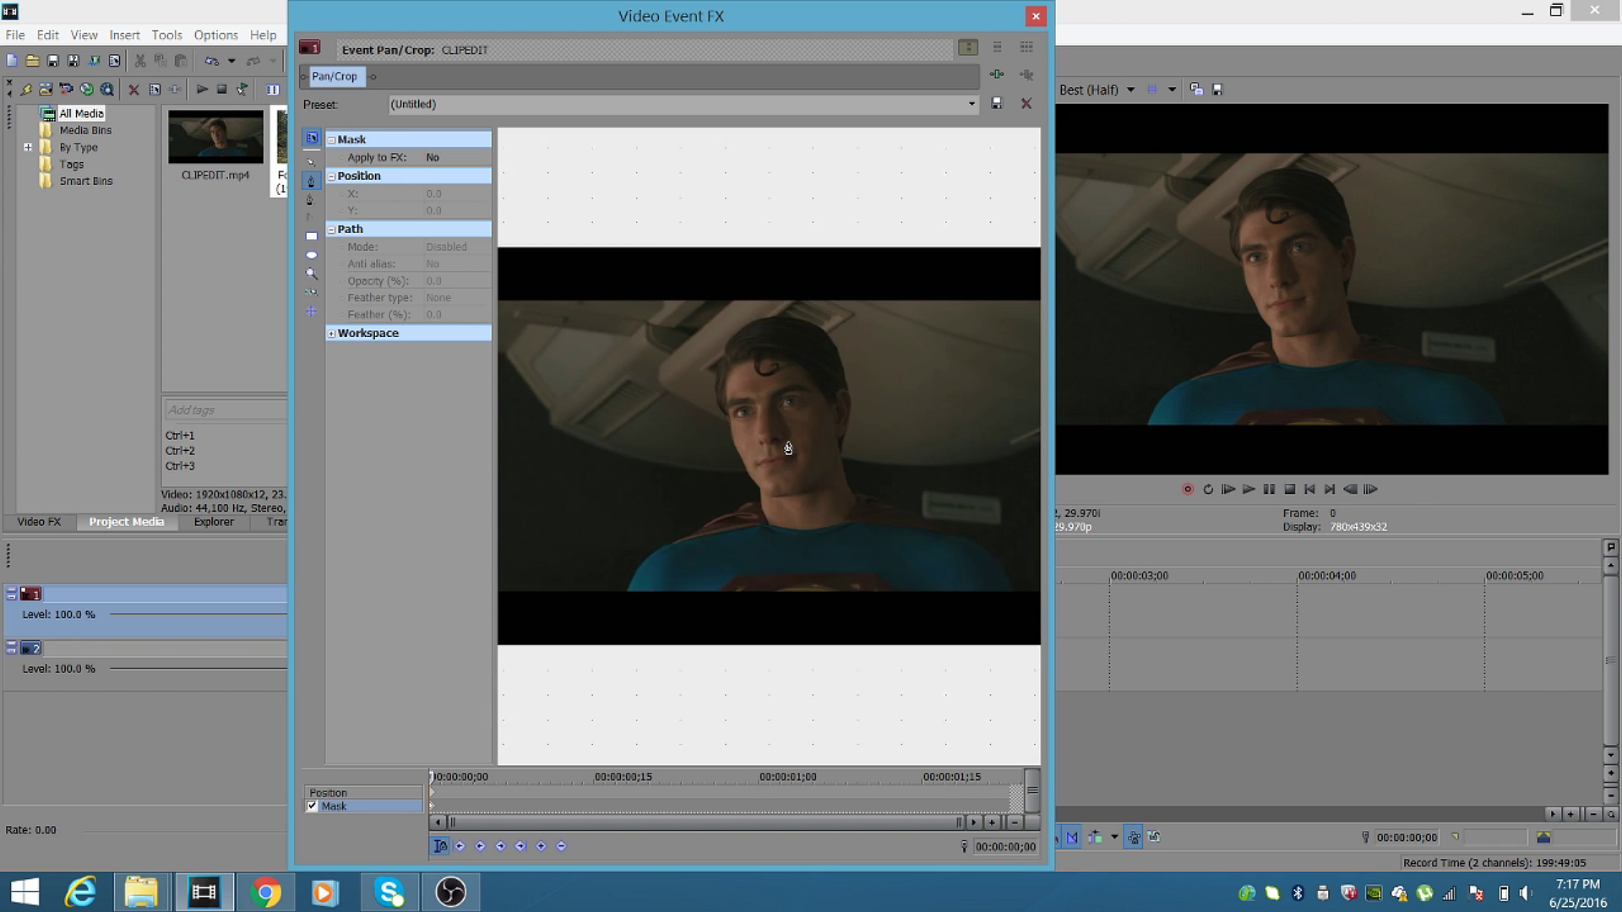
scroll(790, 449, up, 3)
scroll(790, 449, up, 3)
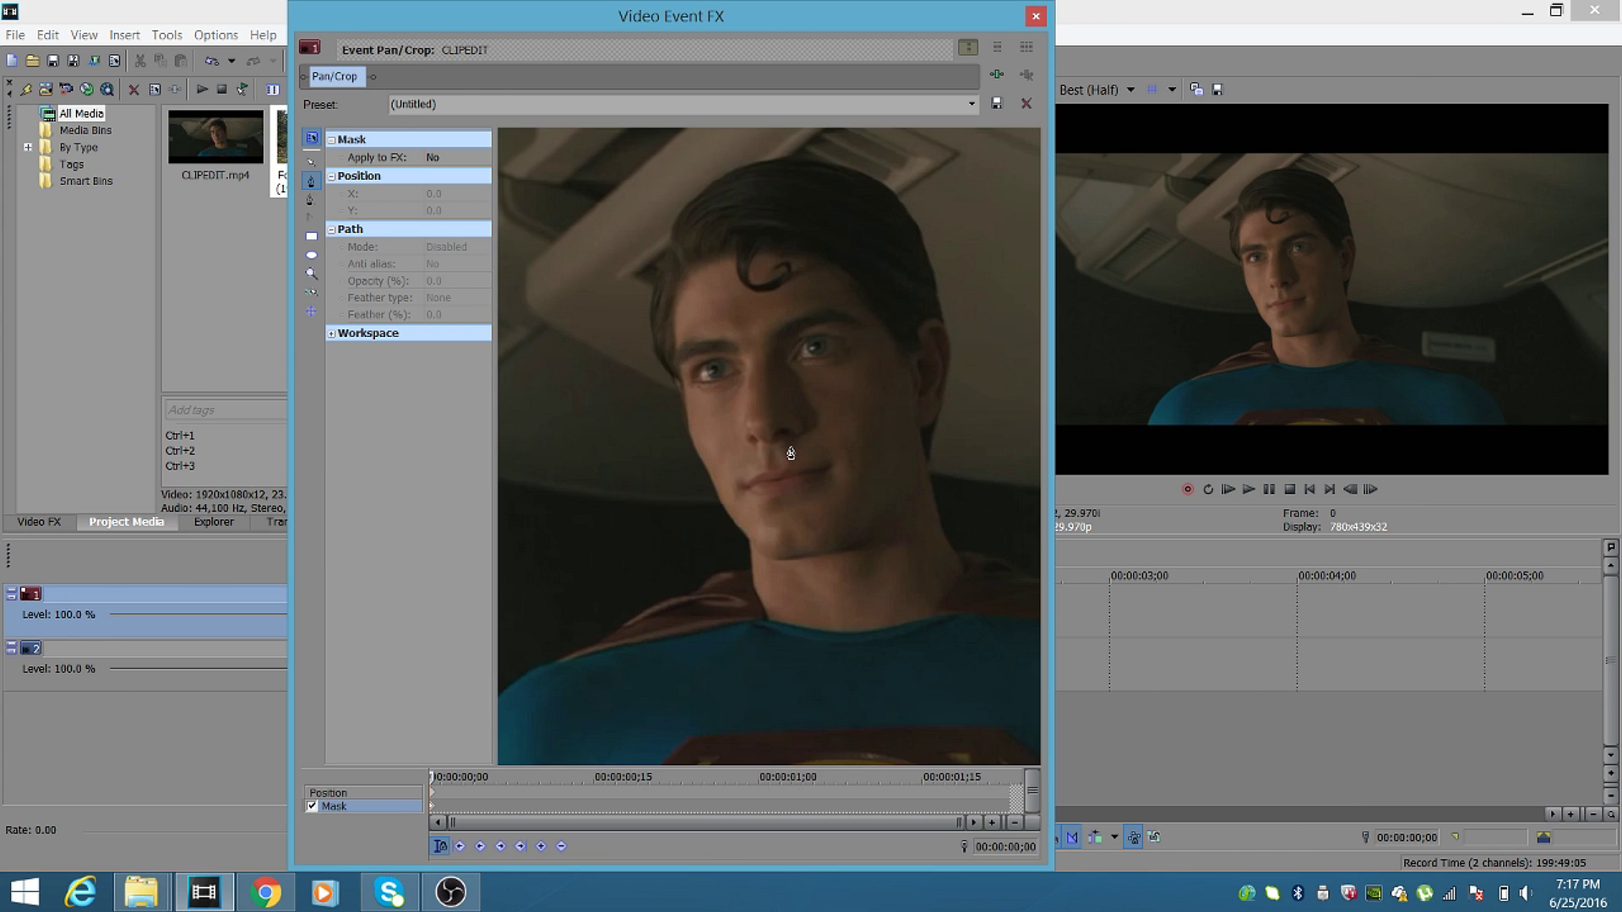
scroll(790, 454, down, 2)
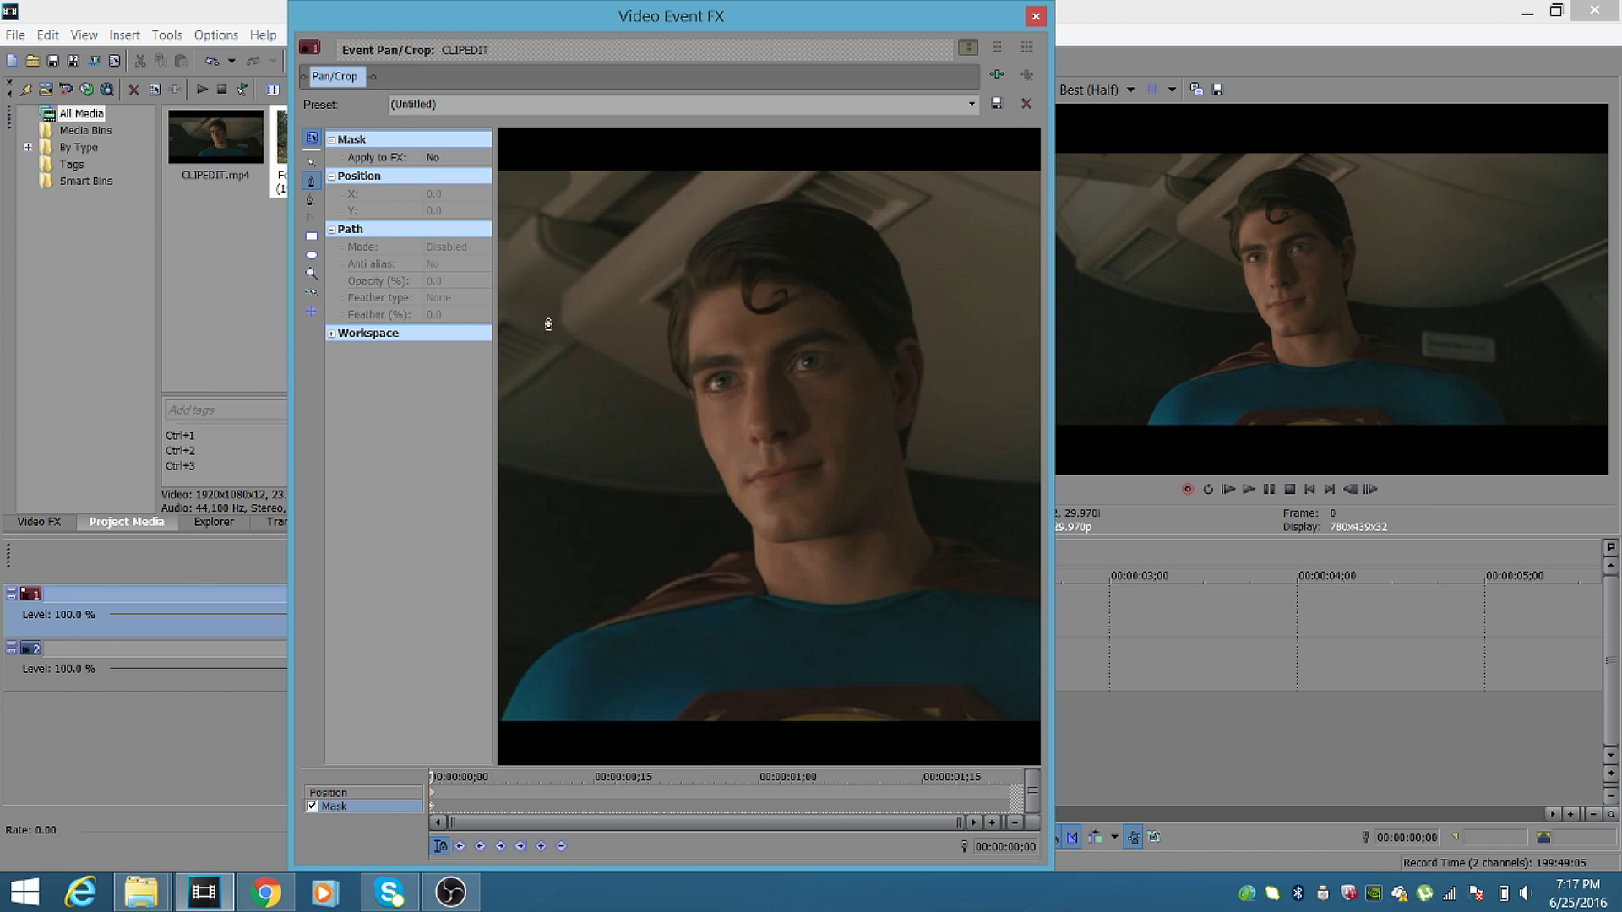
click(311, 163)
drag(902, 491, 876, 540)
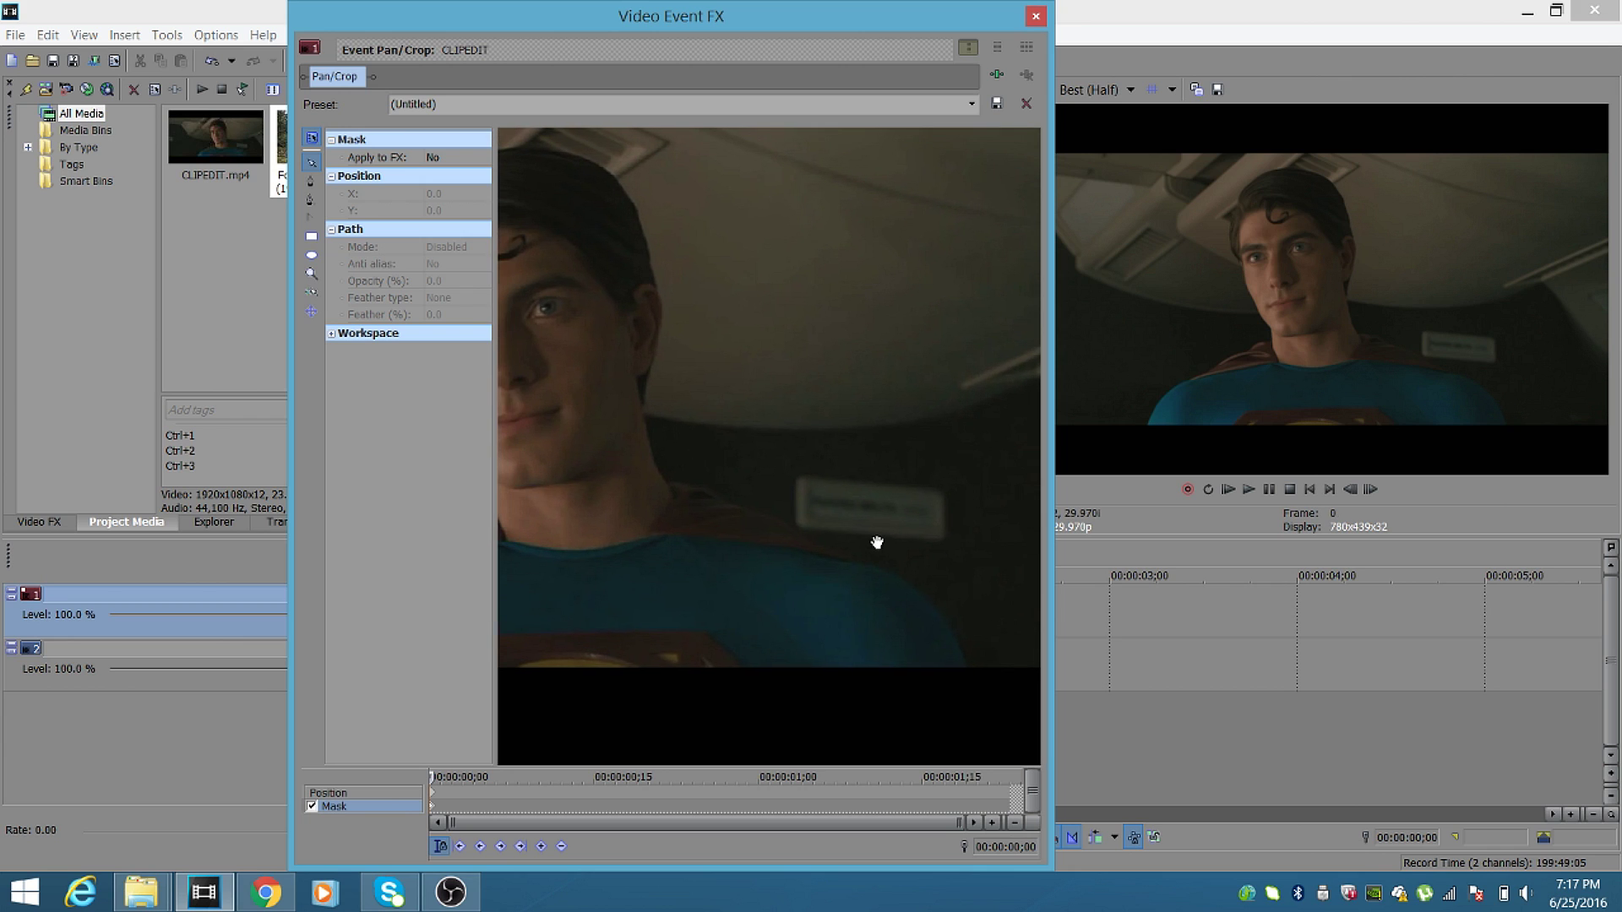
click(310, 182)
click(961, 682)
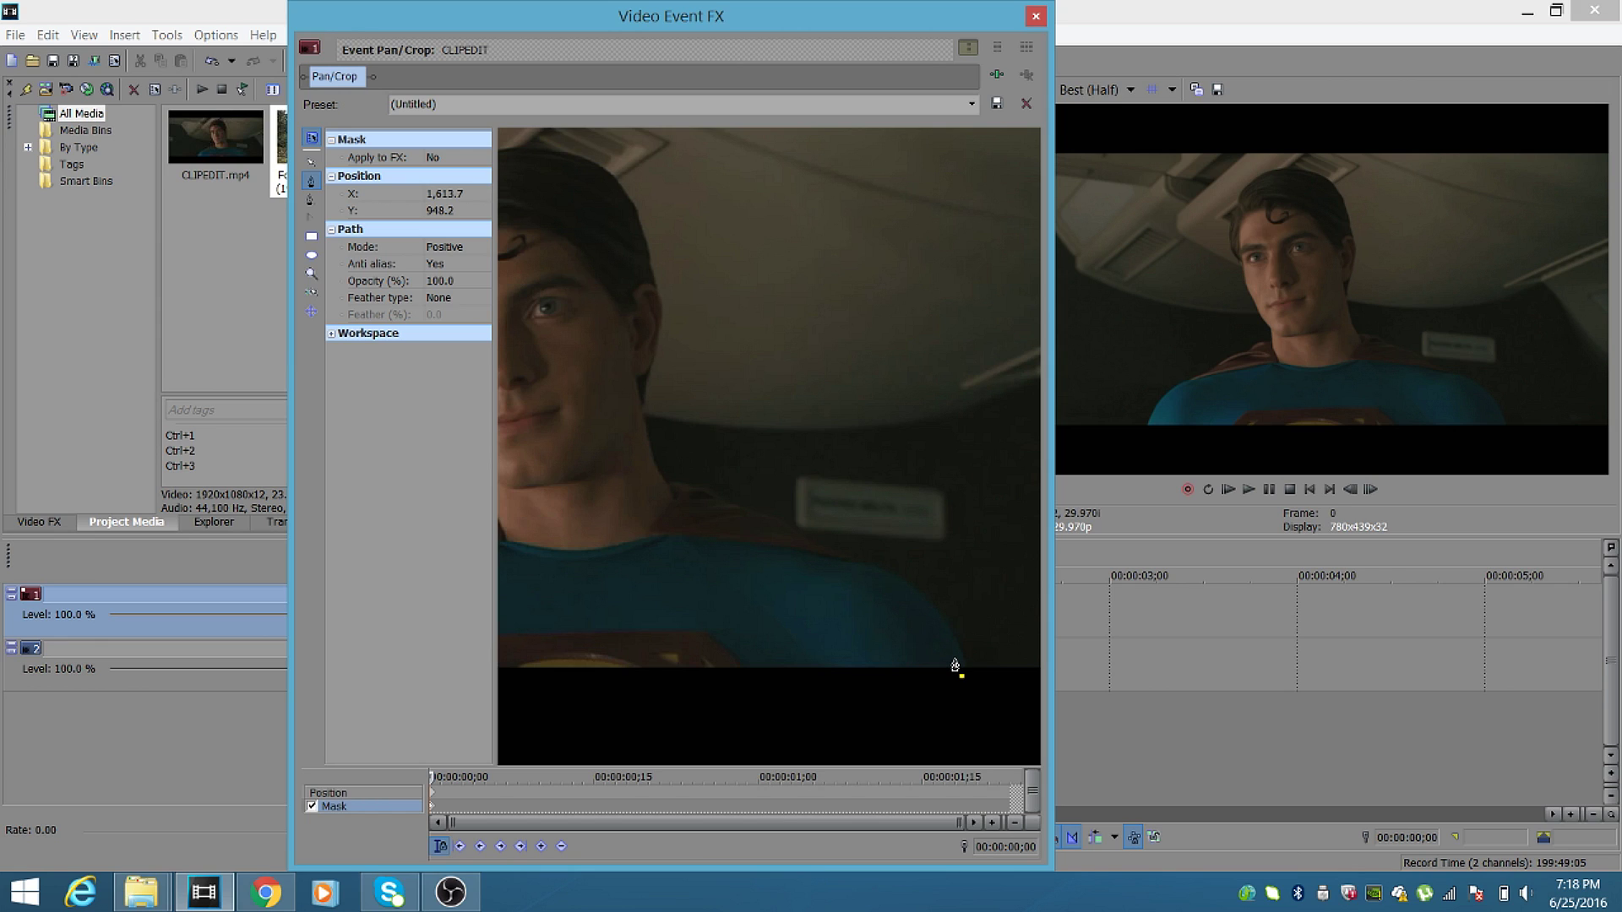
Trace the mask path from the shoulder beside the sign over the neck and head to the opposite cape edge at X 804.3, Y 760.4.
mouse_move(949, 648)
mouse_down()
mouse_move(892, 590)
mouse_move(649, 479)
mouse_move(636, 414)
mouse_move(654, 299)
mouse_move(601, 178)
mouse_move(620, 208)
mouse_move(520, 211)
mouse_move(559, 267)
mouse_move(536, 282)
mouse_move(523, 336)
mouse_move(580, 477)
mouse_move(519, 517)
mouse_up()
scroll(713, 517, up, 3)
drag(714, 517, 851, 522)
click(311, 181)
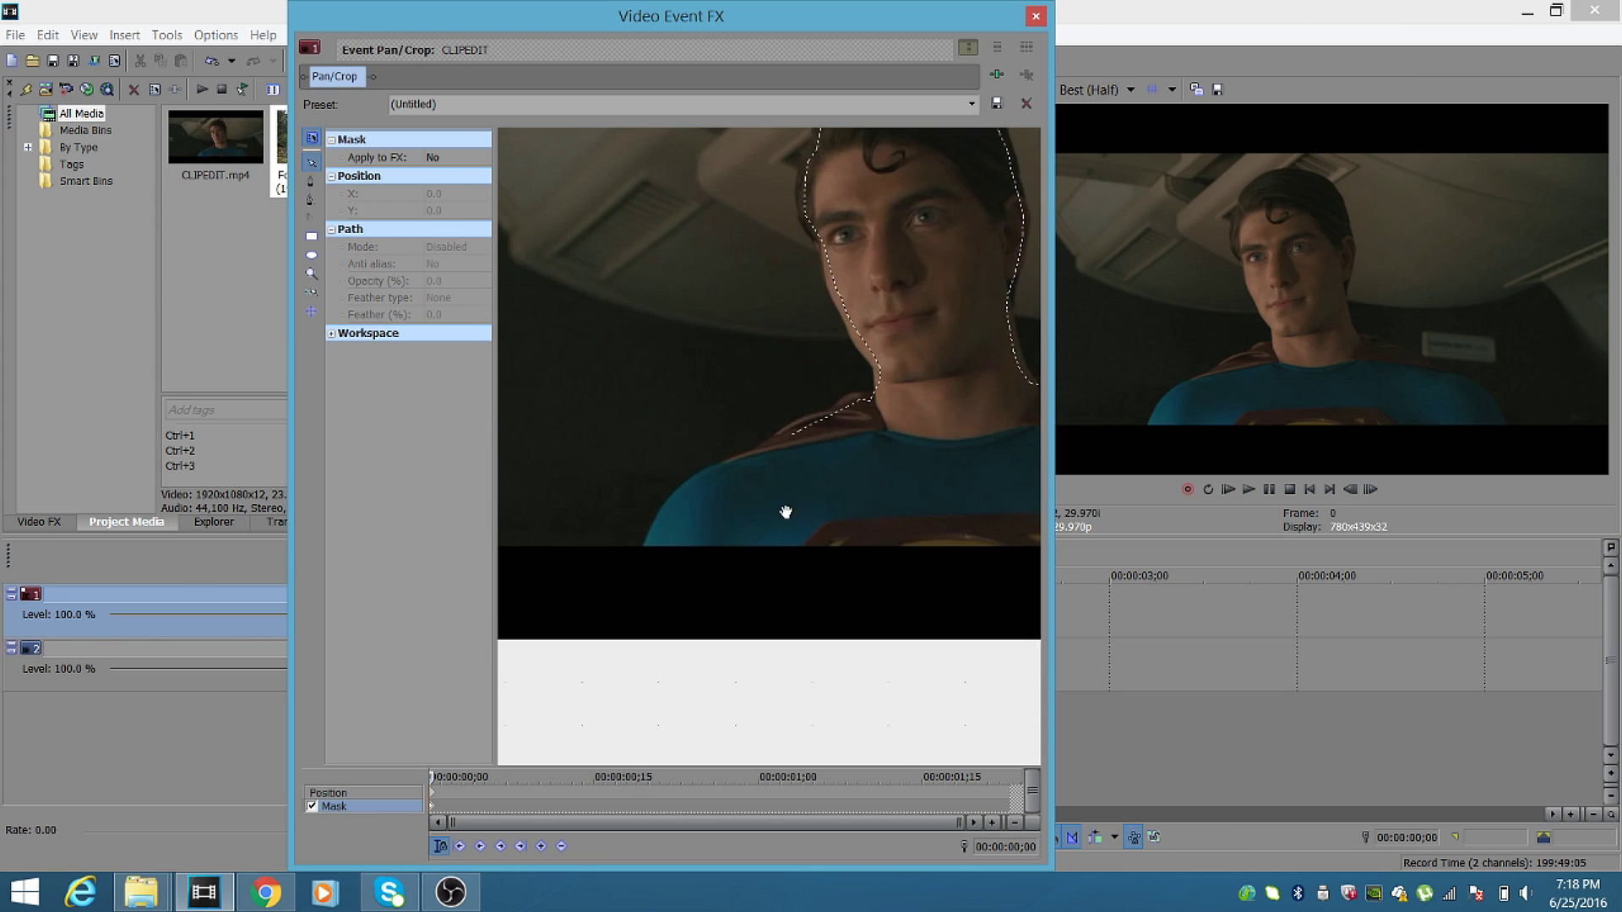
click(793, 434)
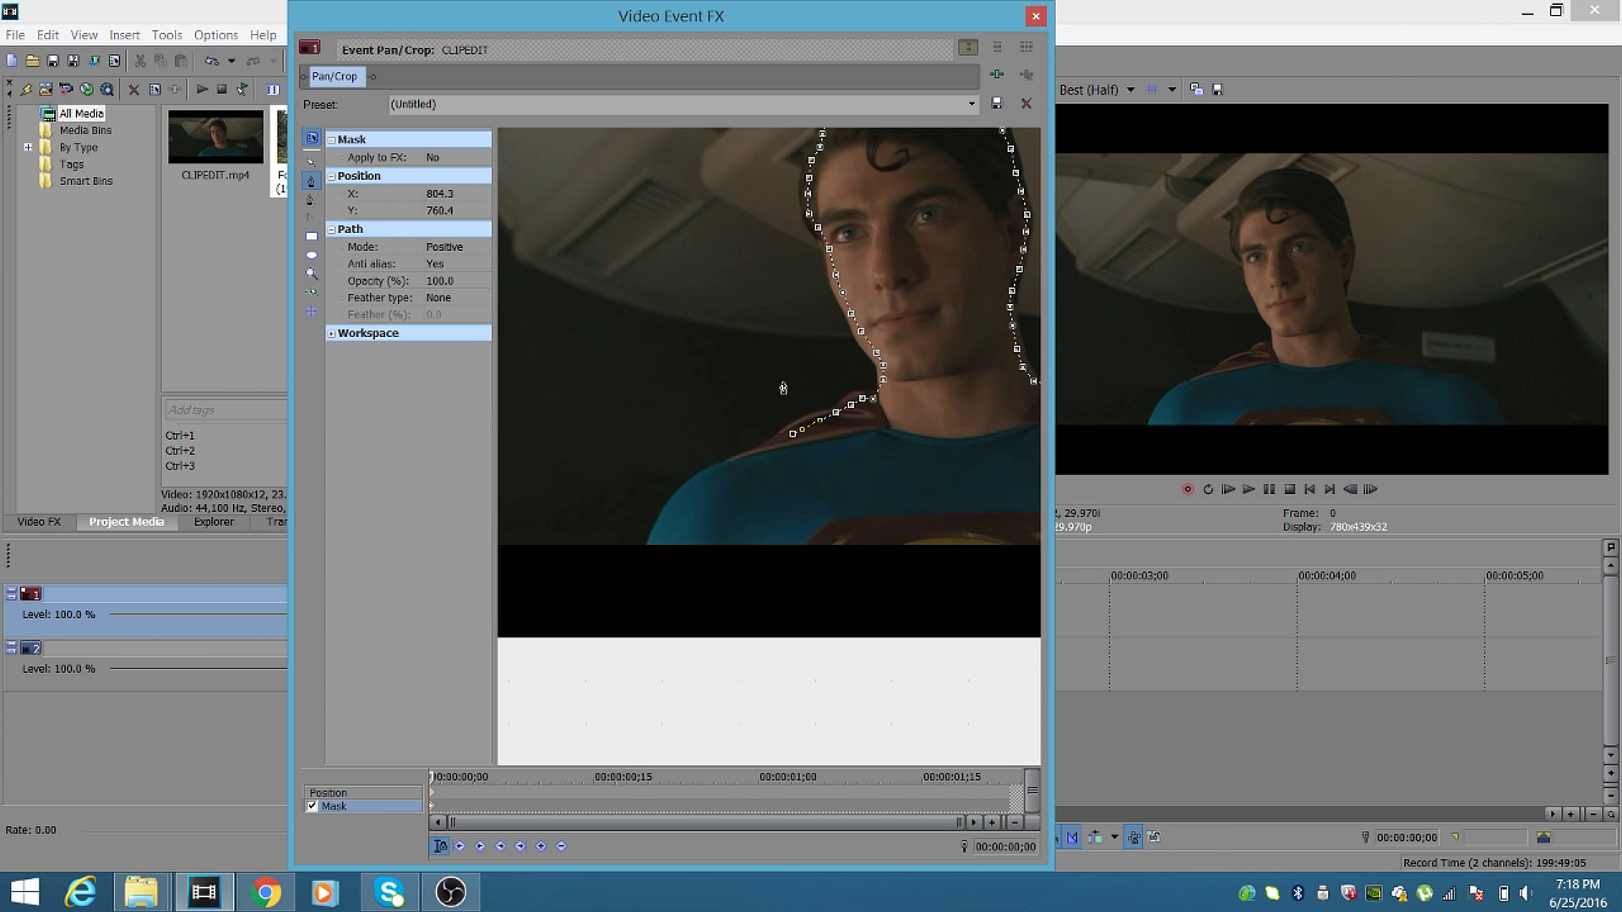
Resume the mask path at its open end on the cape and trace the remaining shoulder down to X 581.3, Y 966.0.
click(311, 163)
drag(767, 344, 760, 445)
scroll(753, 419, down, 5)
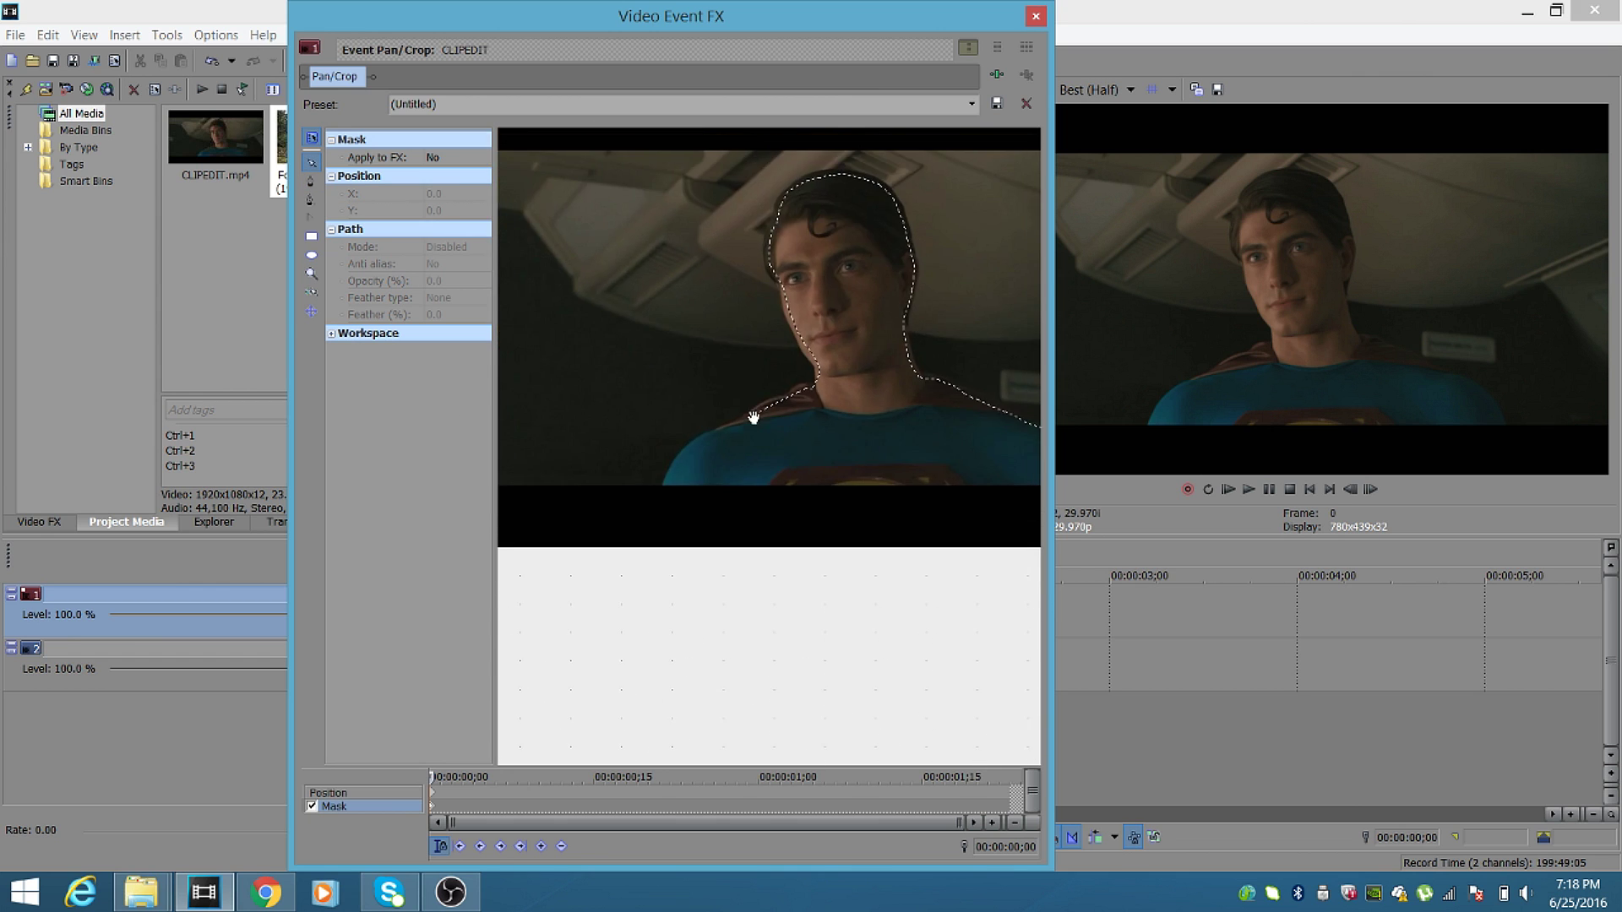
scroll(806, 460, up, 3)
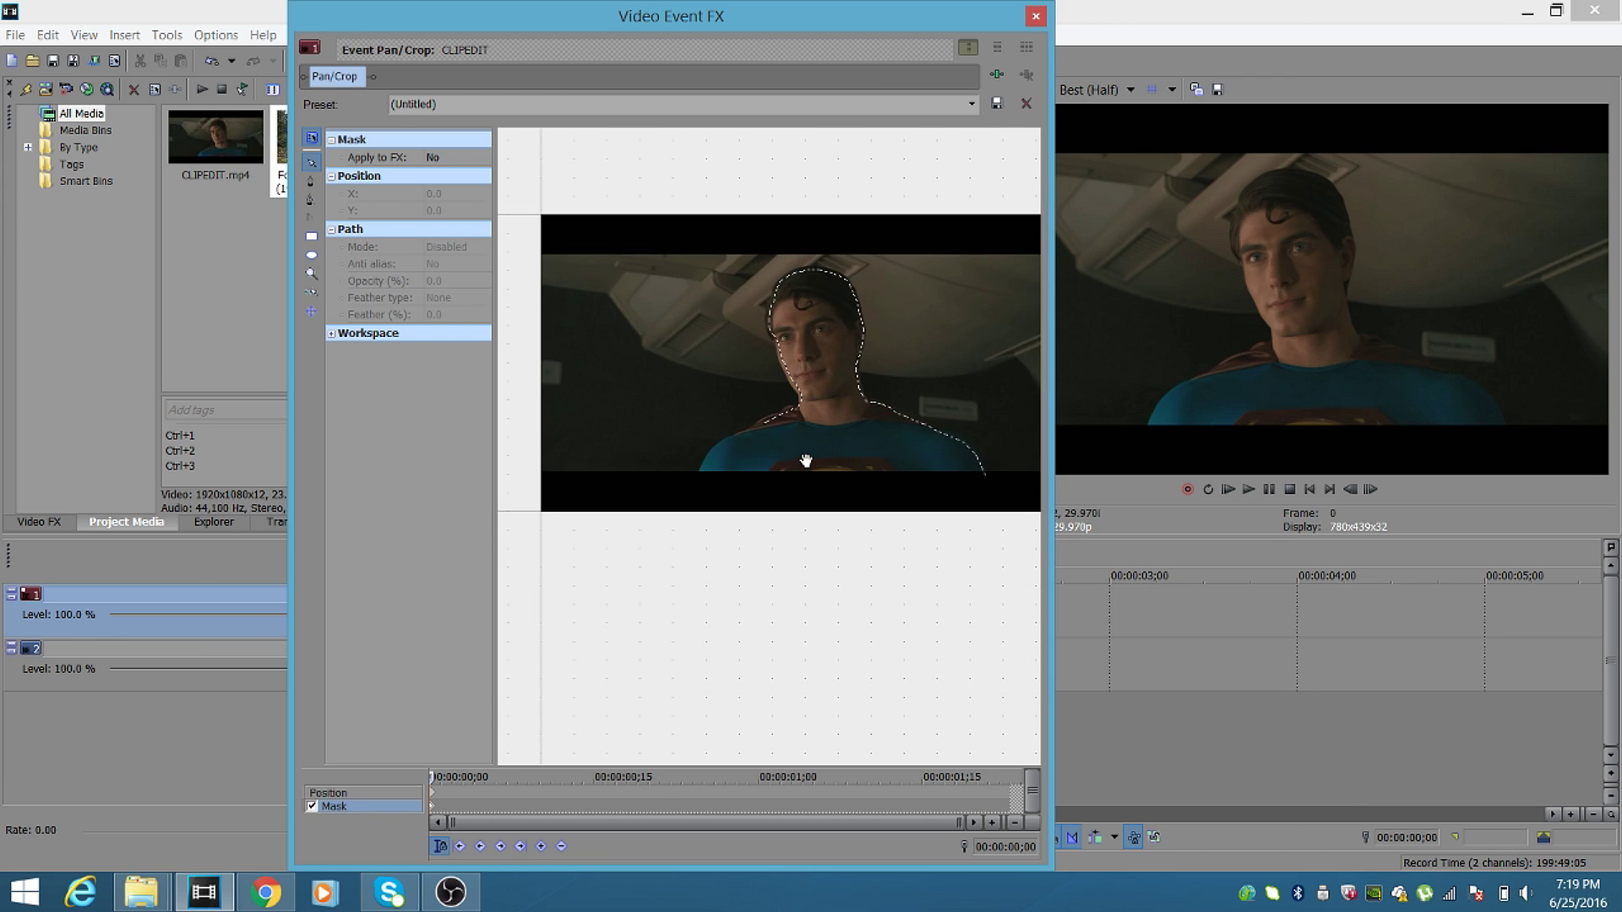
drag(807, 460, 875, 466)
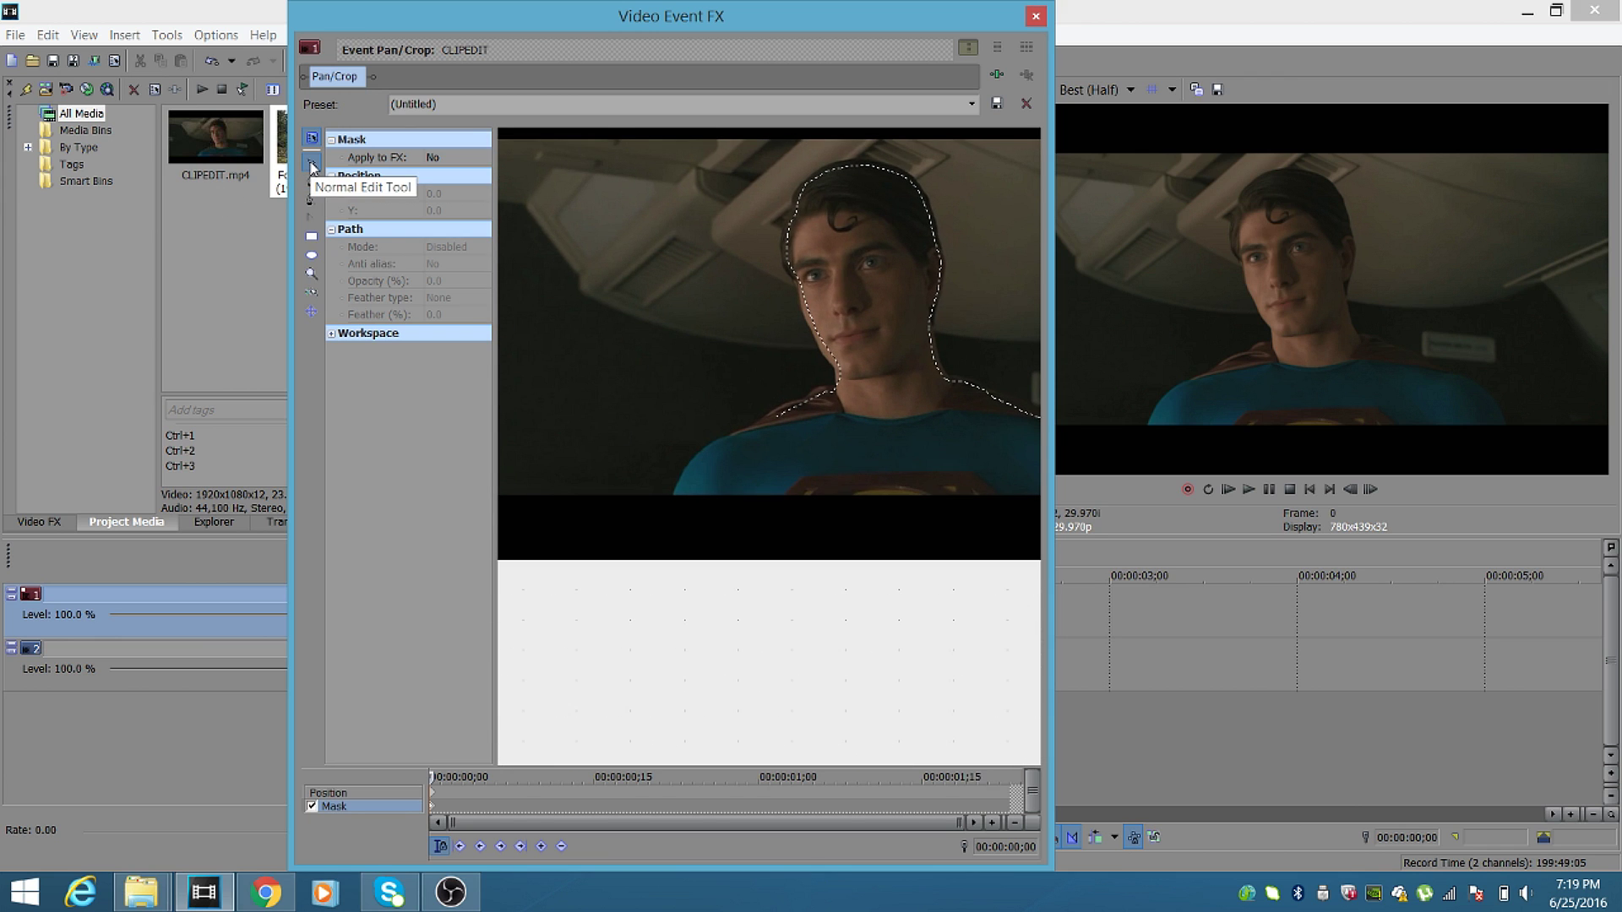
drag(738, 363, 734, 329)
scroll(785, 446, up, 4)
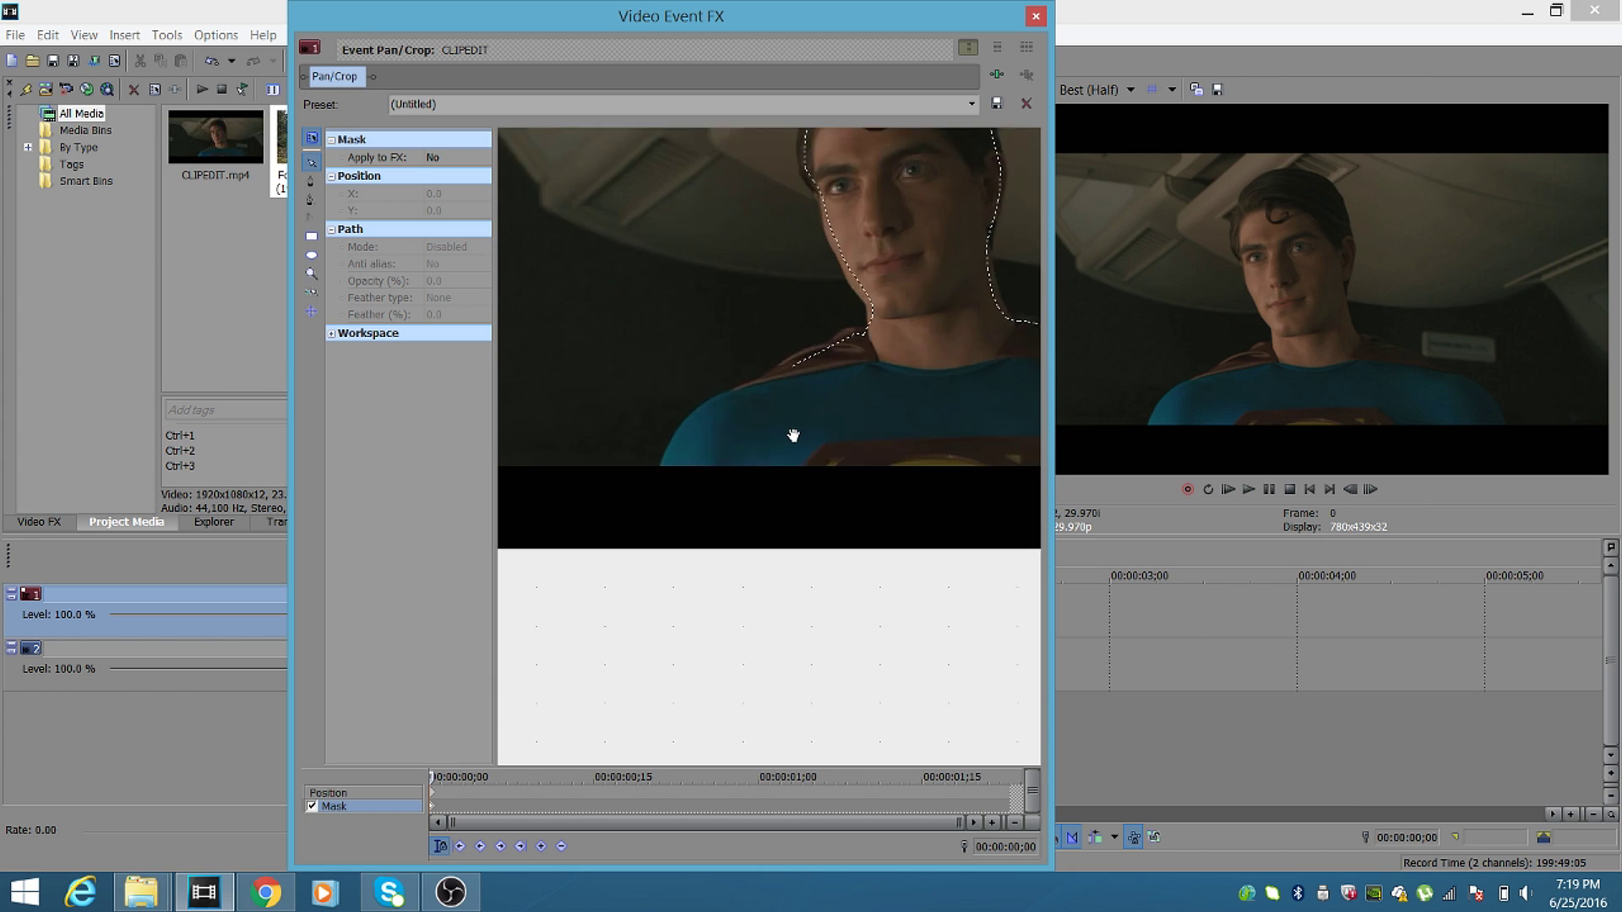
scroll(792, 427, up, 2)
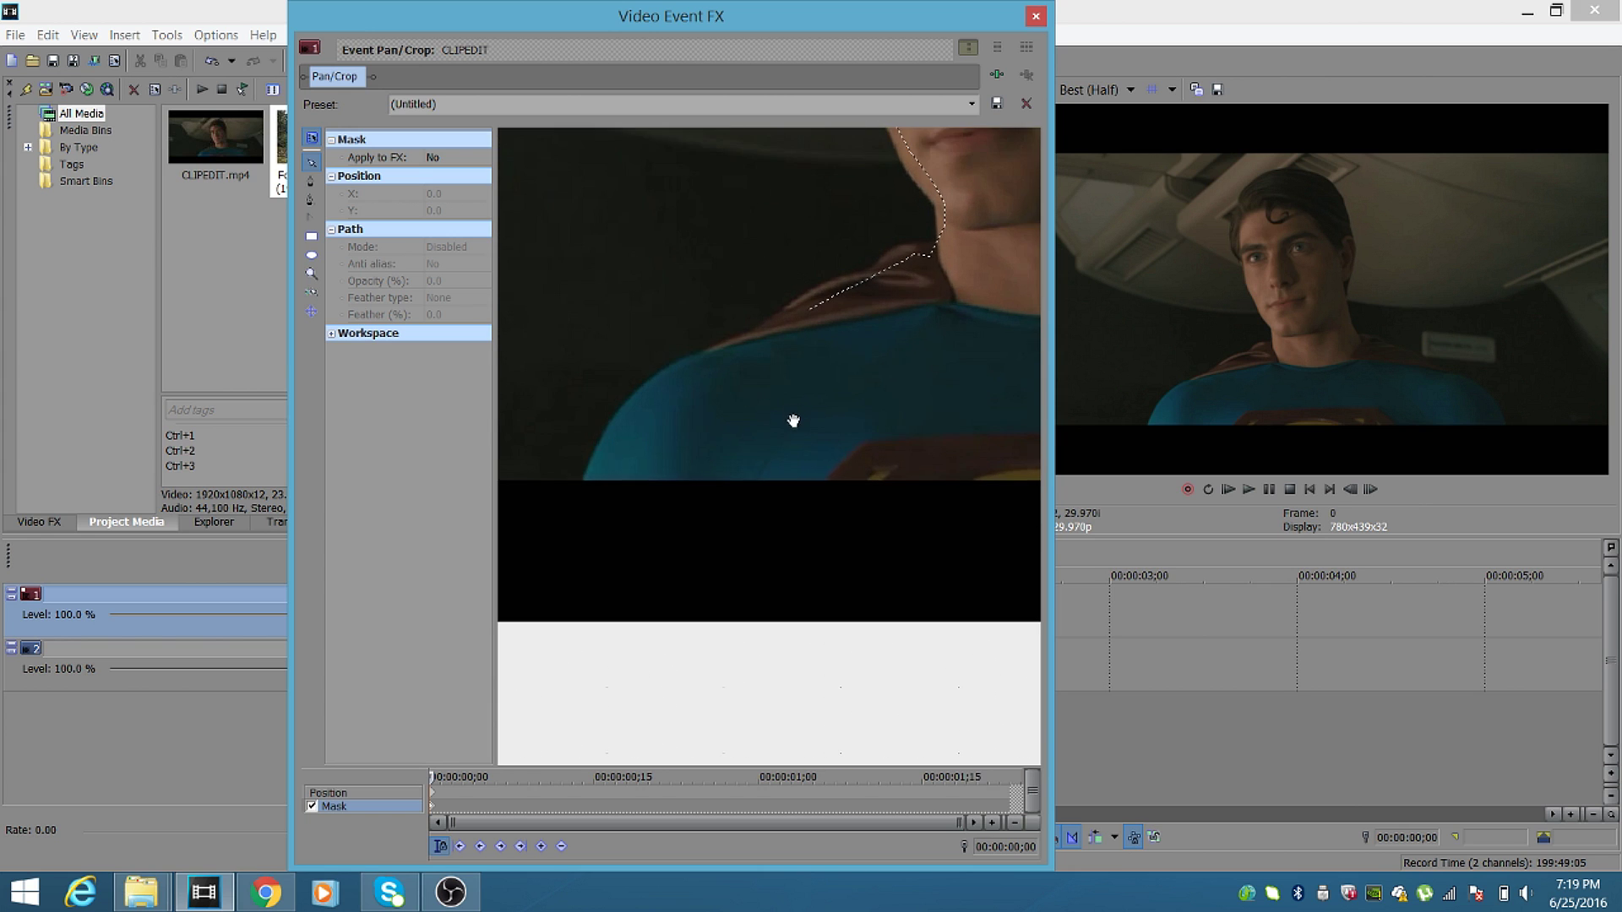
click(311, 183)
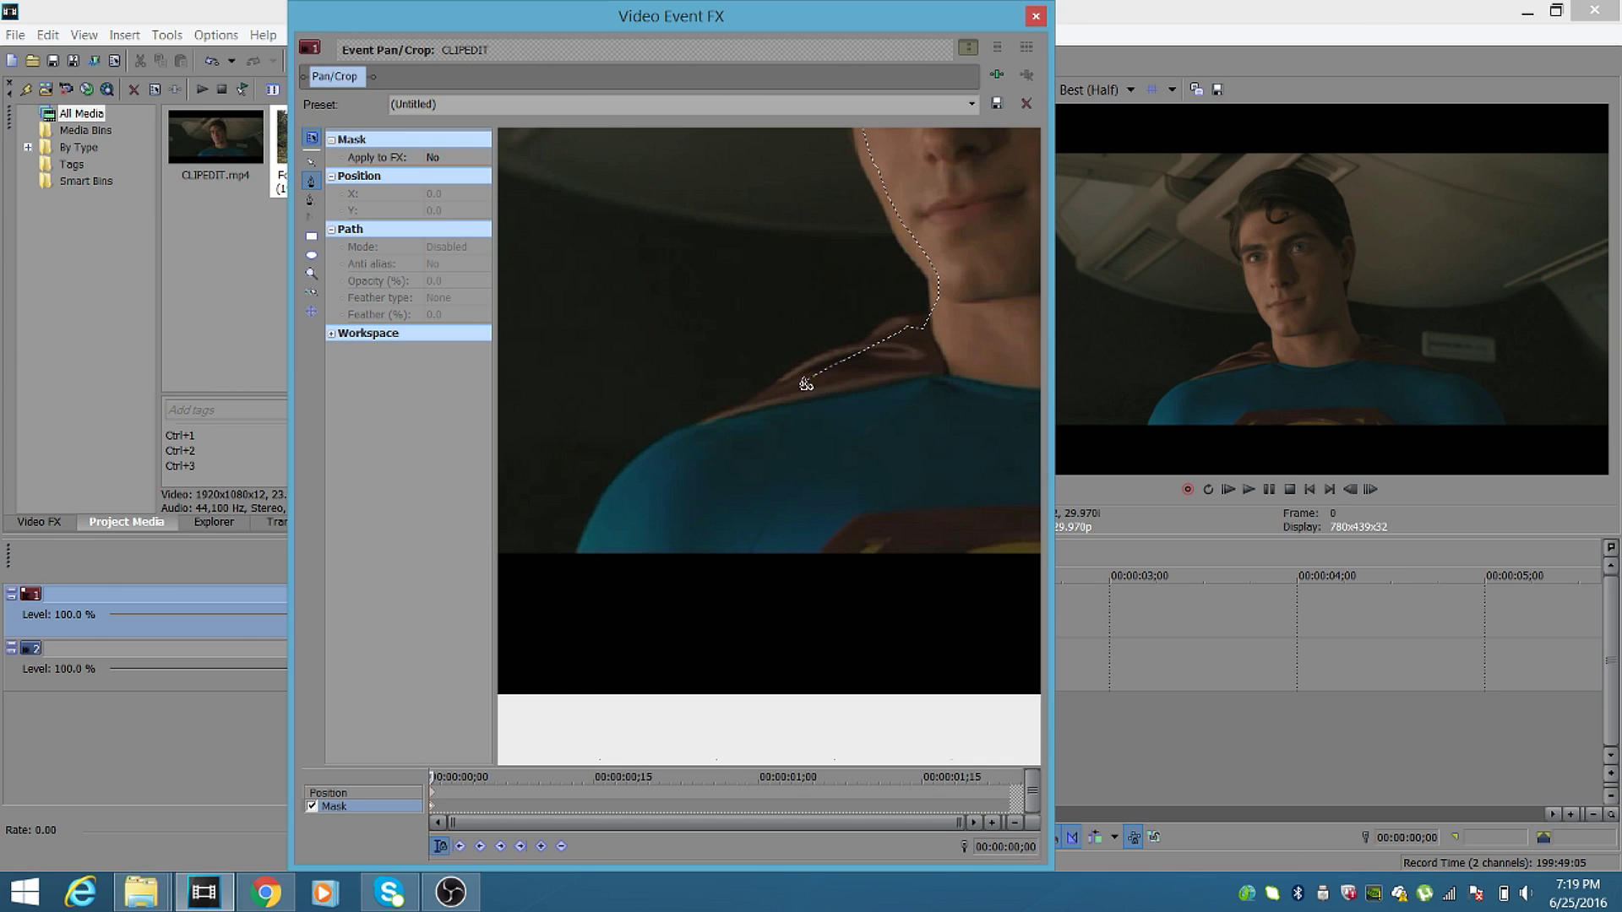
click(804, 387)
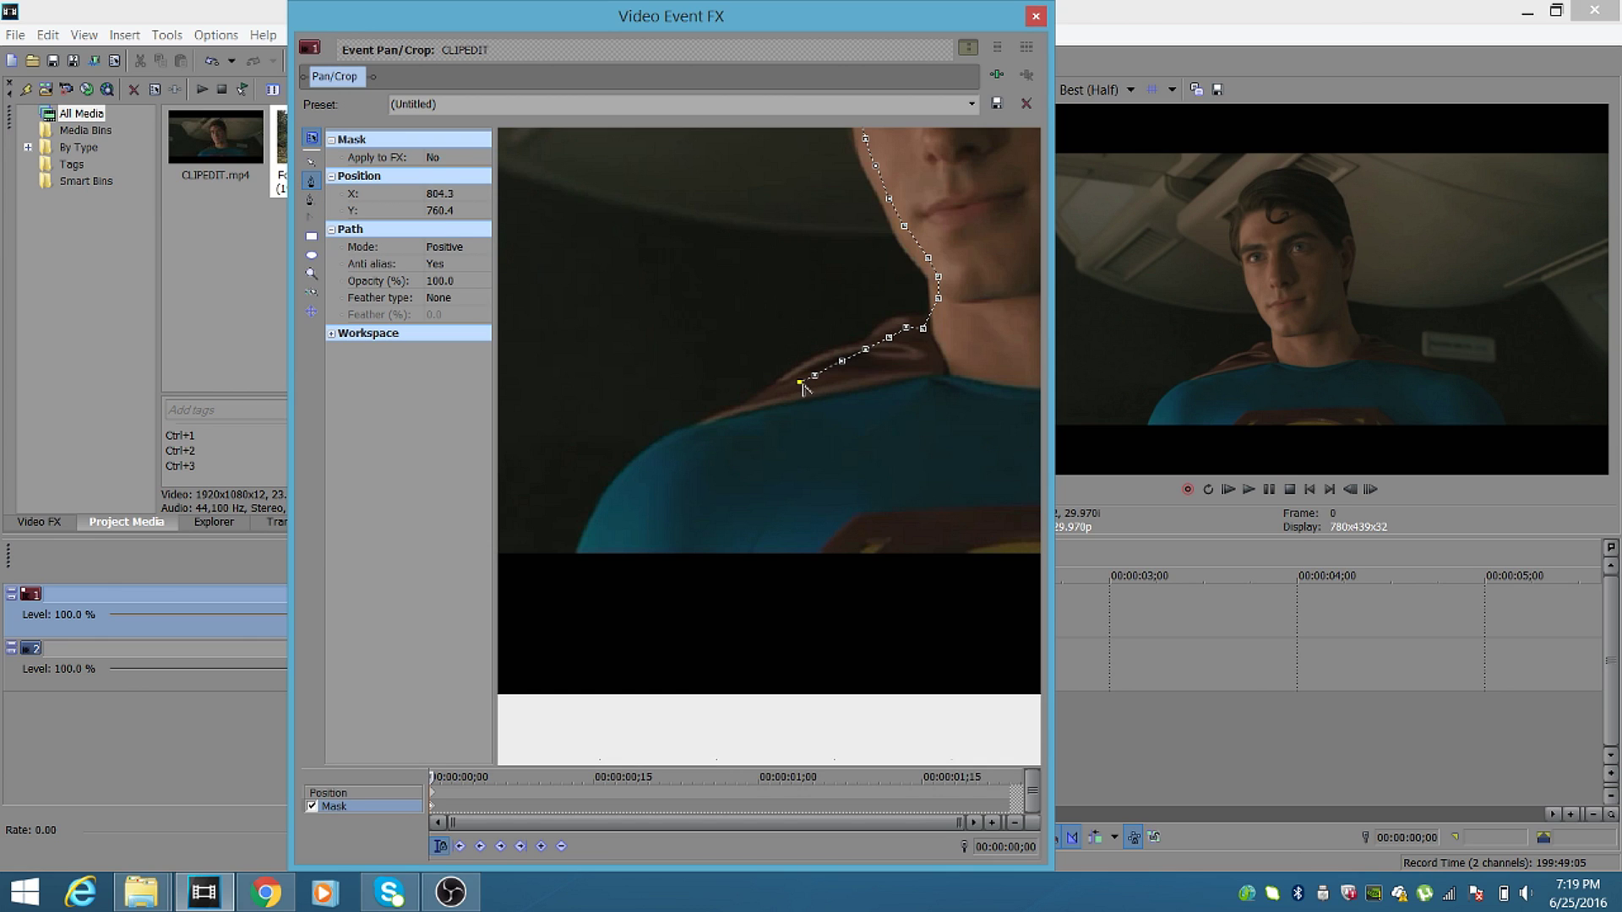
click(779, 390)
click(767, 400)
click(744, 412)
click(724, 424)
click(700, 432)
click(674, 442)
click(651, 460)
click(635, 471)
click(620, 492)
click(606, 511)
click(598, 528)
click(589, 550)
Add mask points in the black bar below the chest, one at X 1,437.5, Y 1,013.4, and close the path at its starting point.
scroll(659, 612, down, 5)
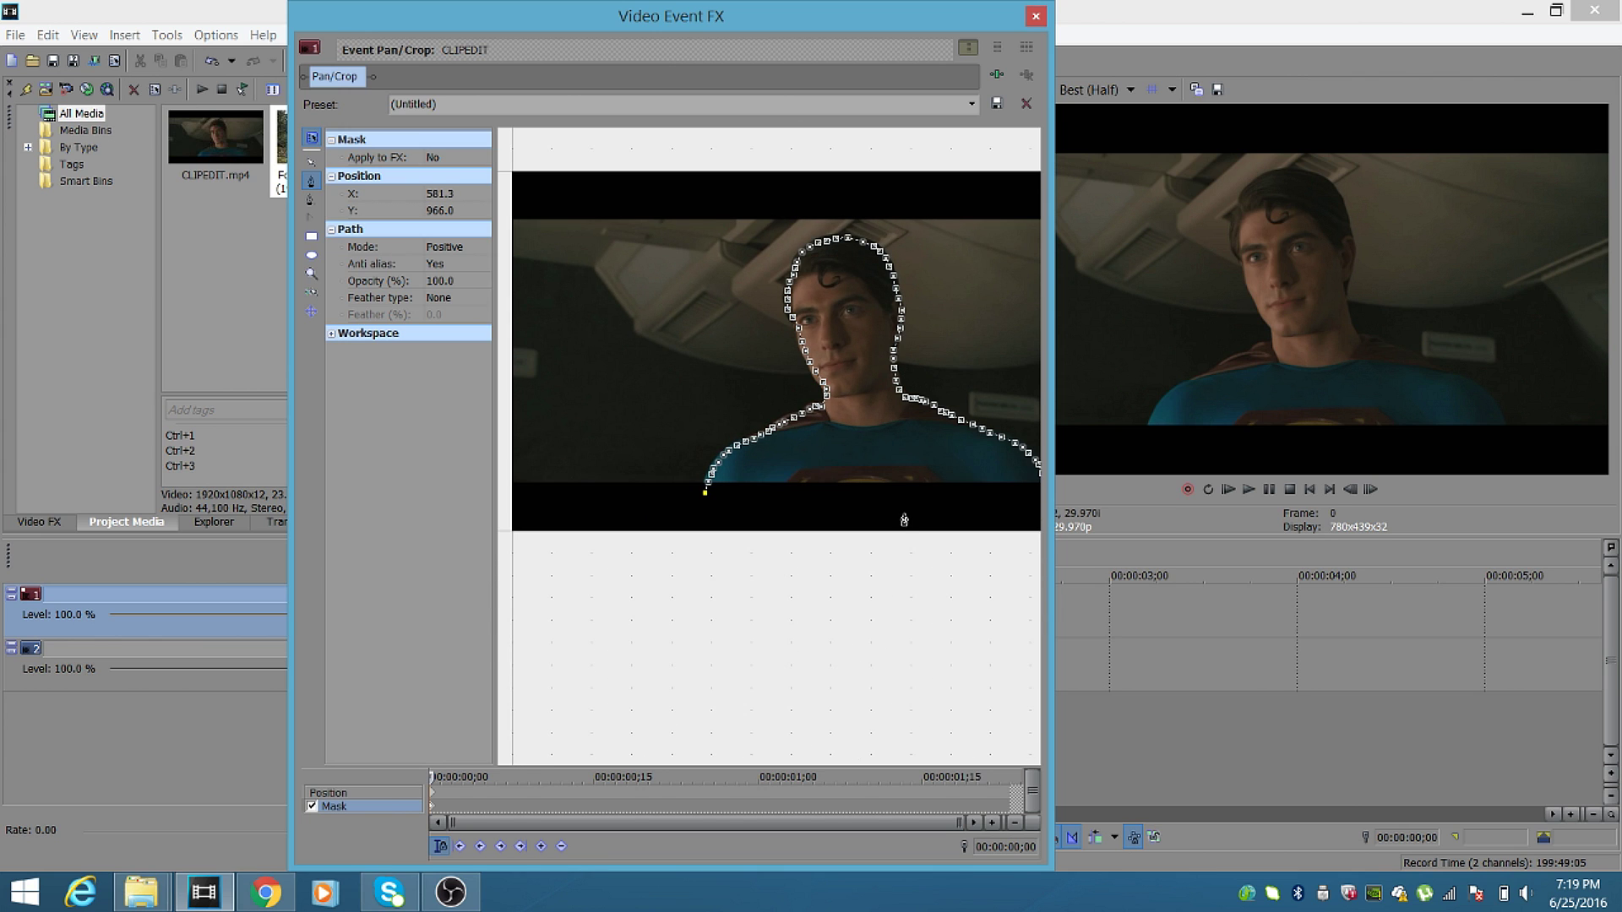
scroll(904, 519, down, 1)
click(856, 505)
click(959, 499)
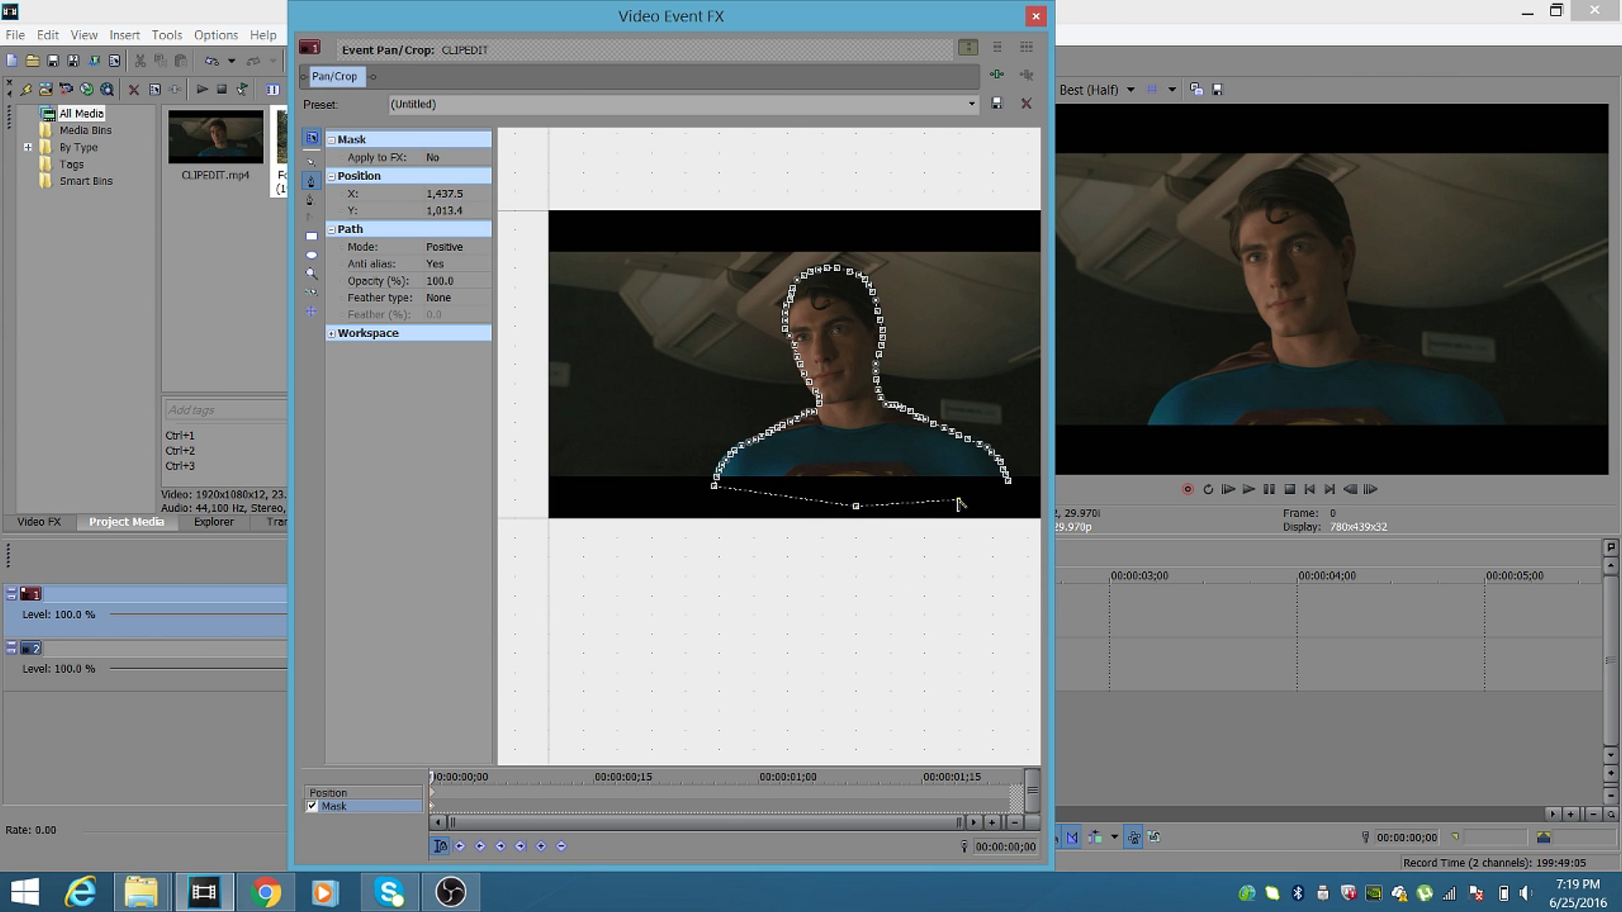
click(1008, 487)
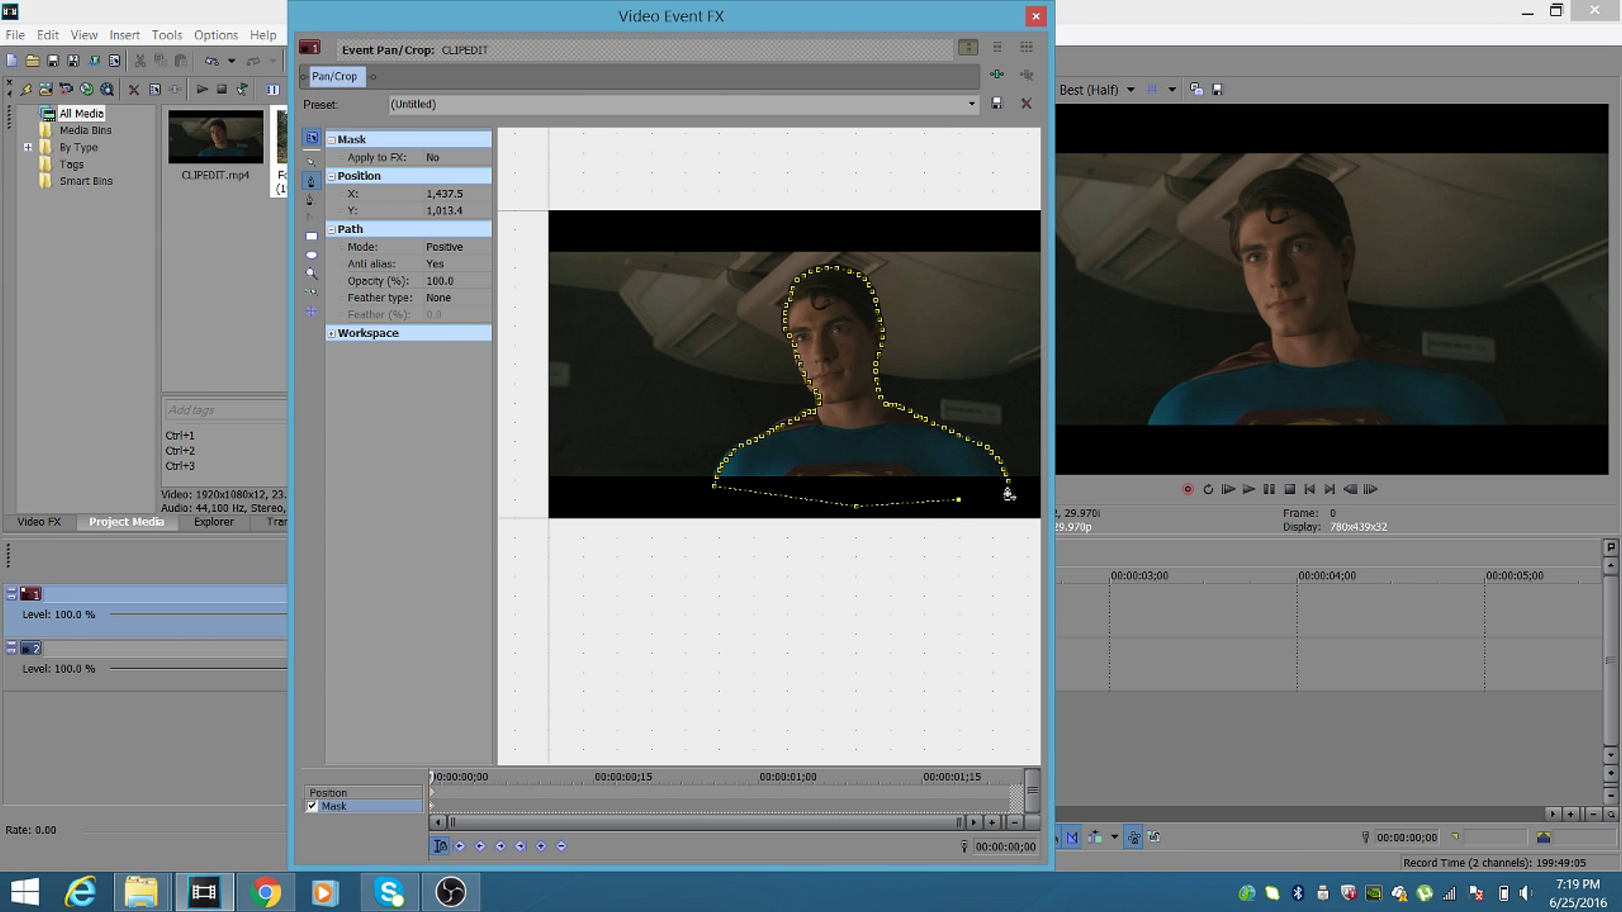
scroll(996, 507, up, 1)
scroll(979, 511, down, 1)
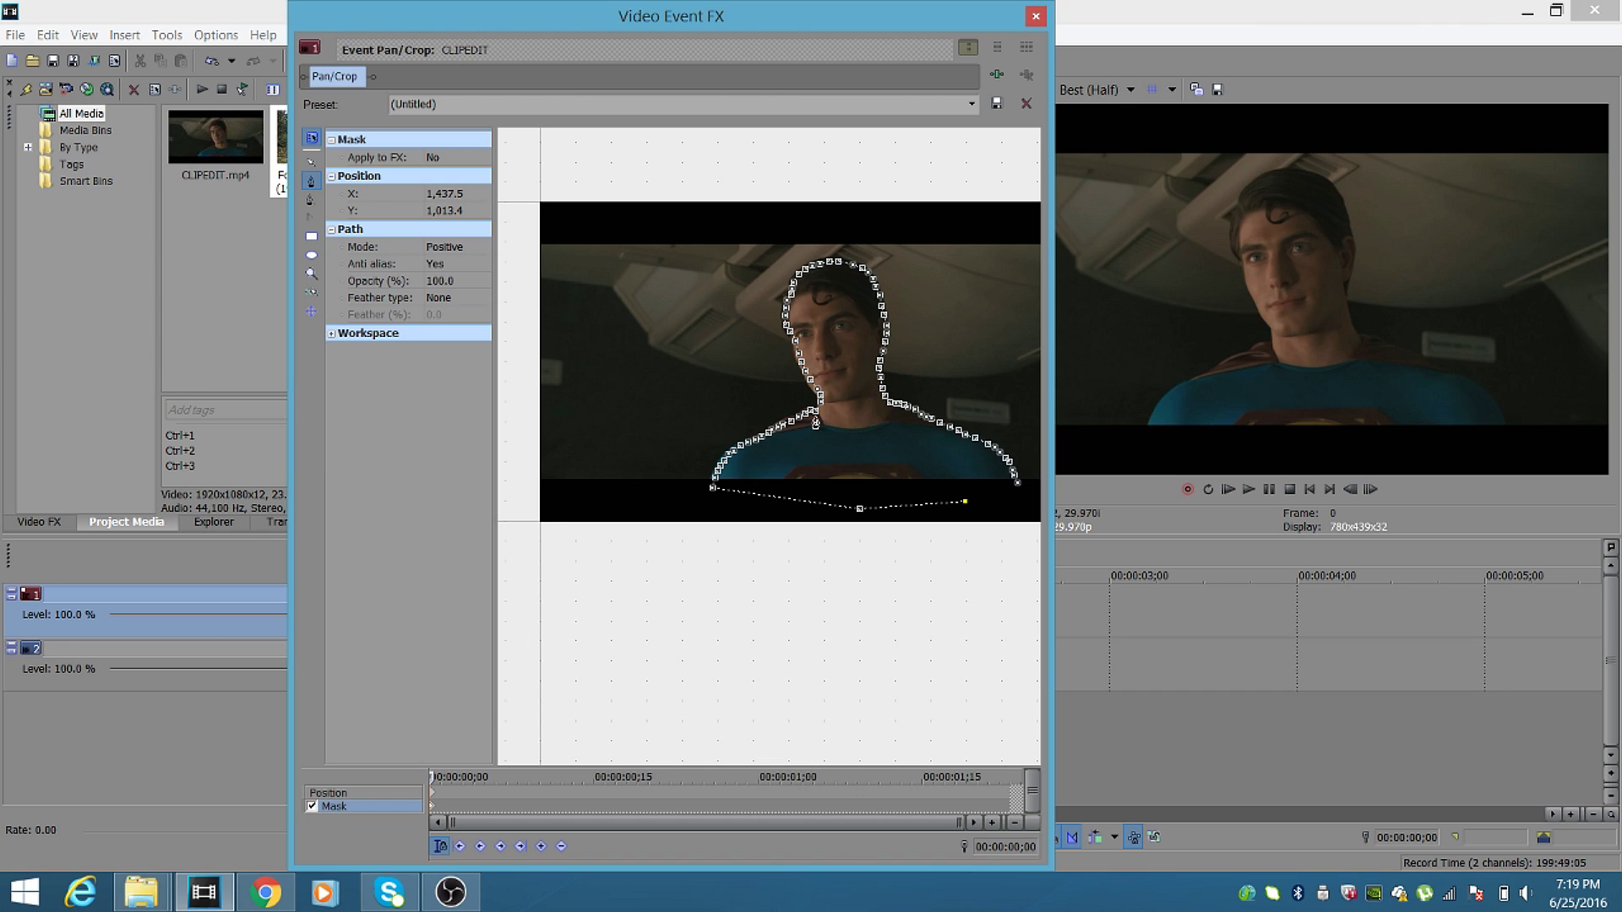
click(1017, 486)
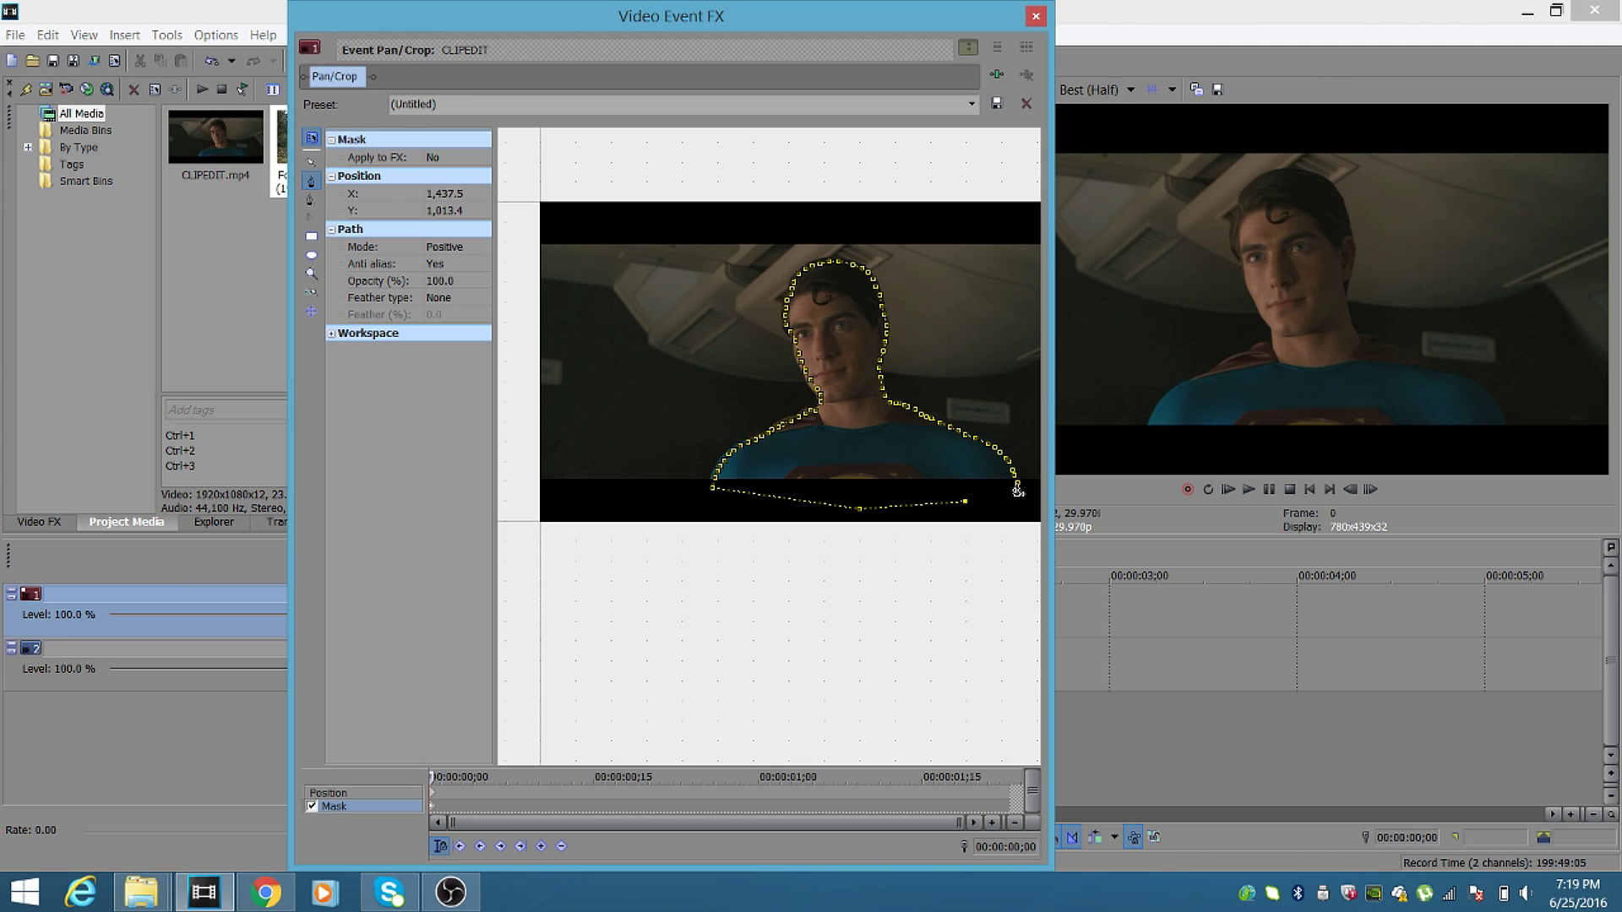
click(1018, 489)
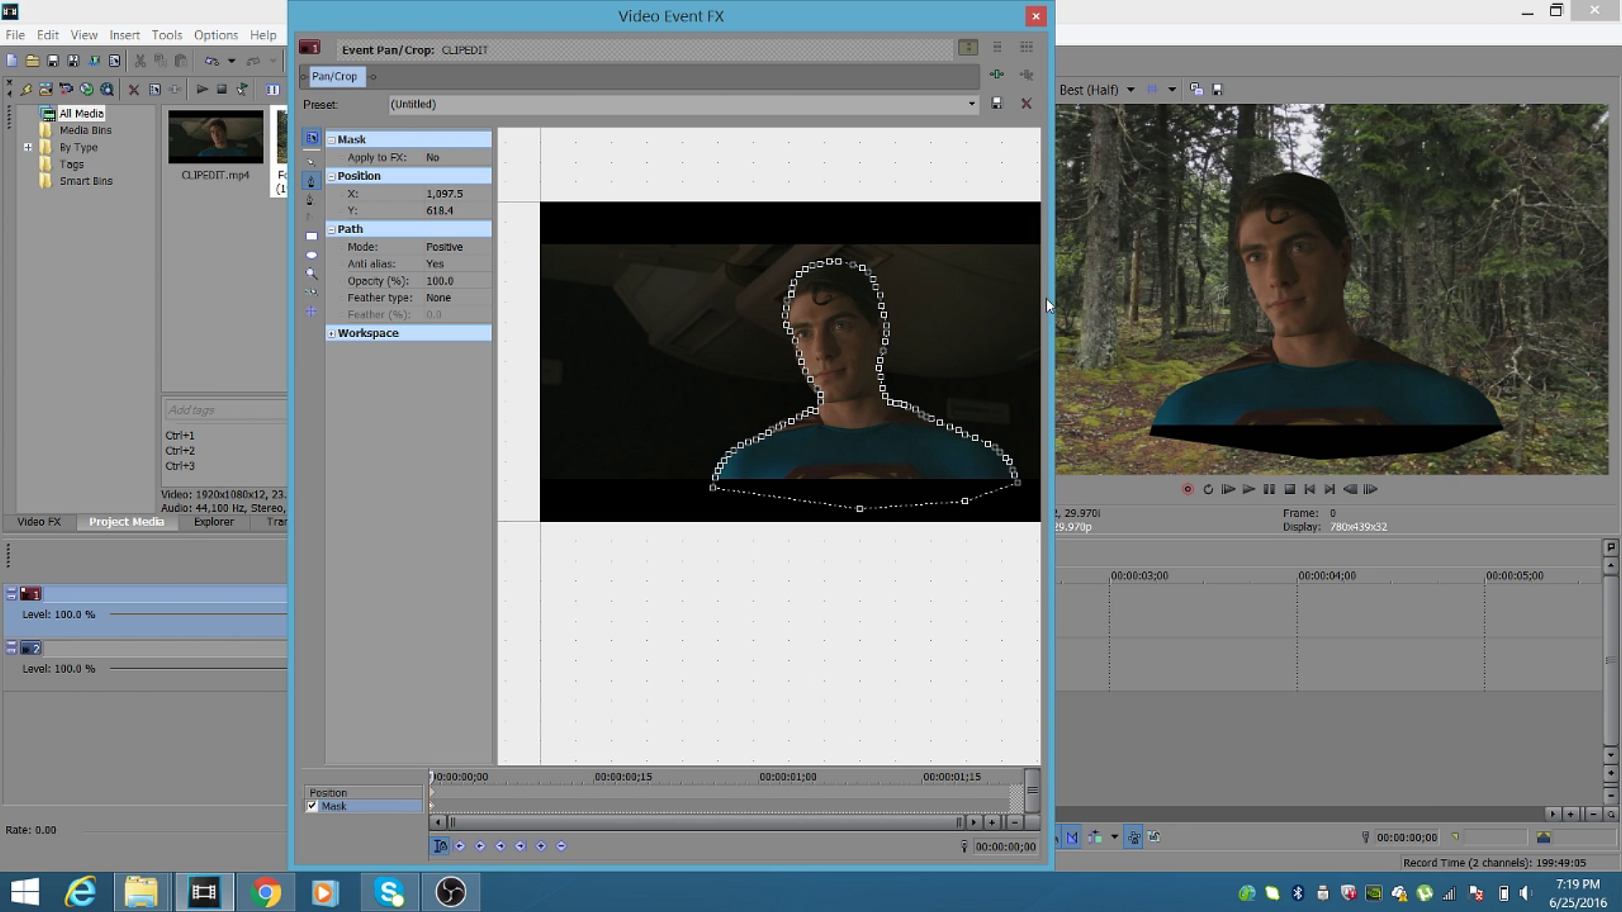
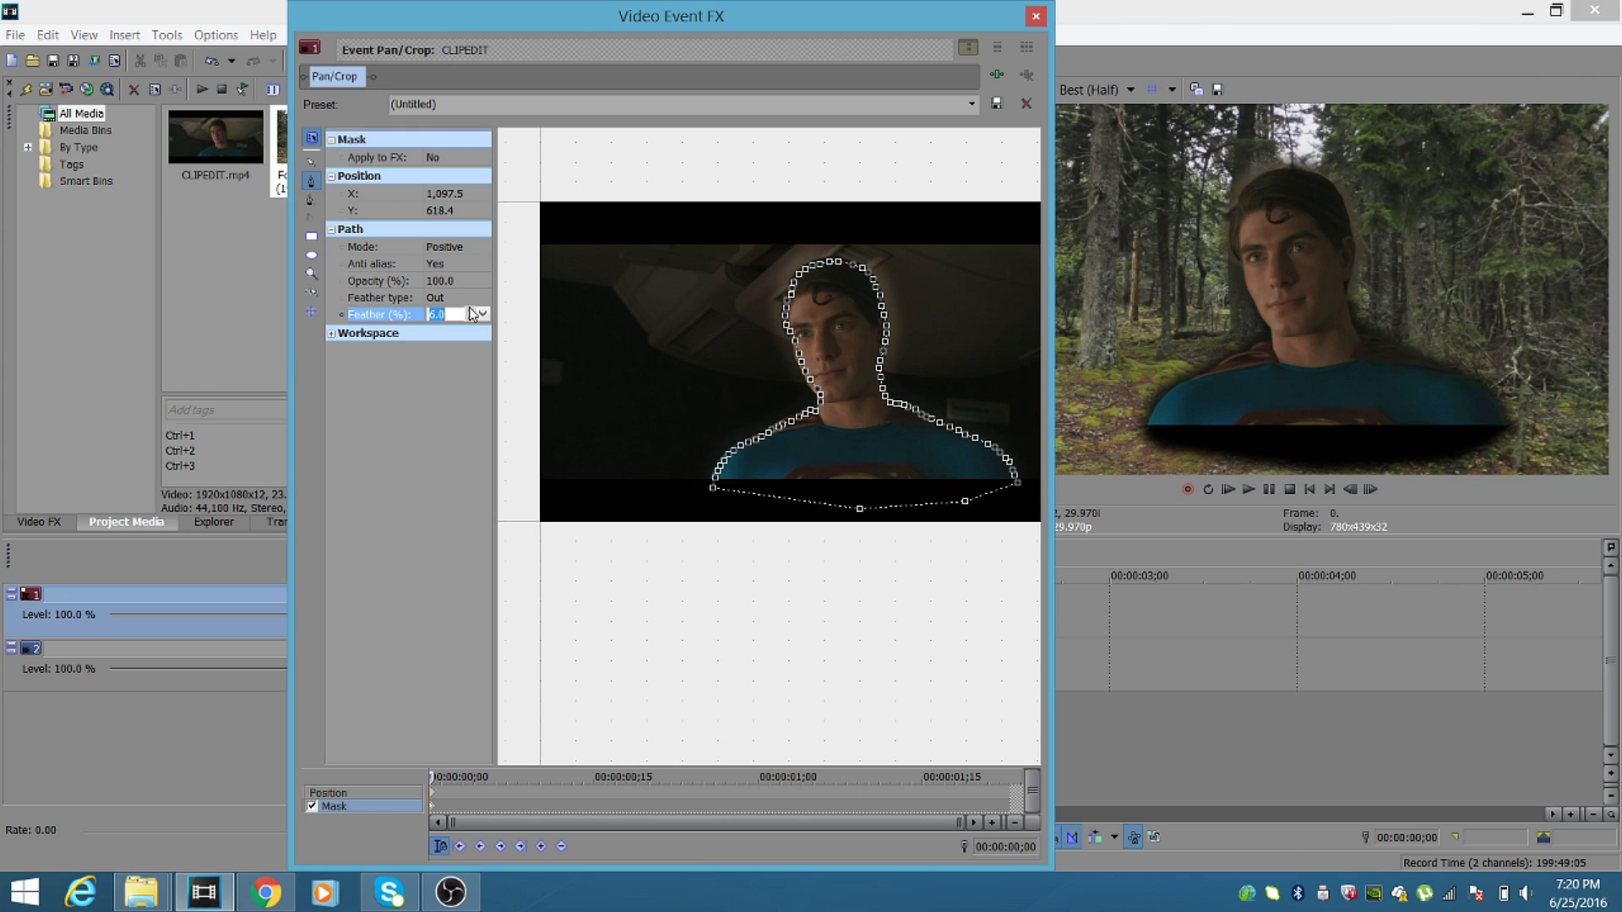
Try outward feather values of 8.0% and 5.0% on the man's mask.
click(474, 310)
click(473, 311)
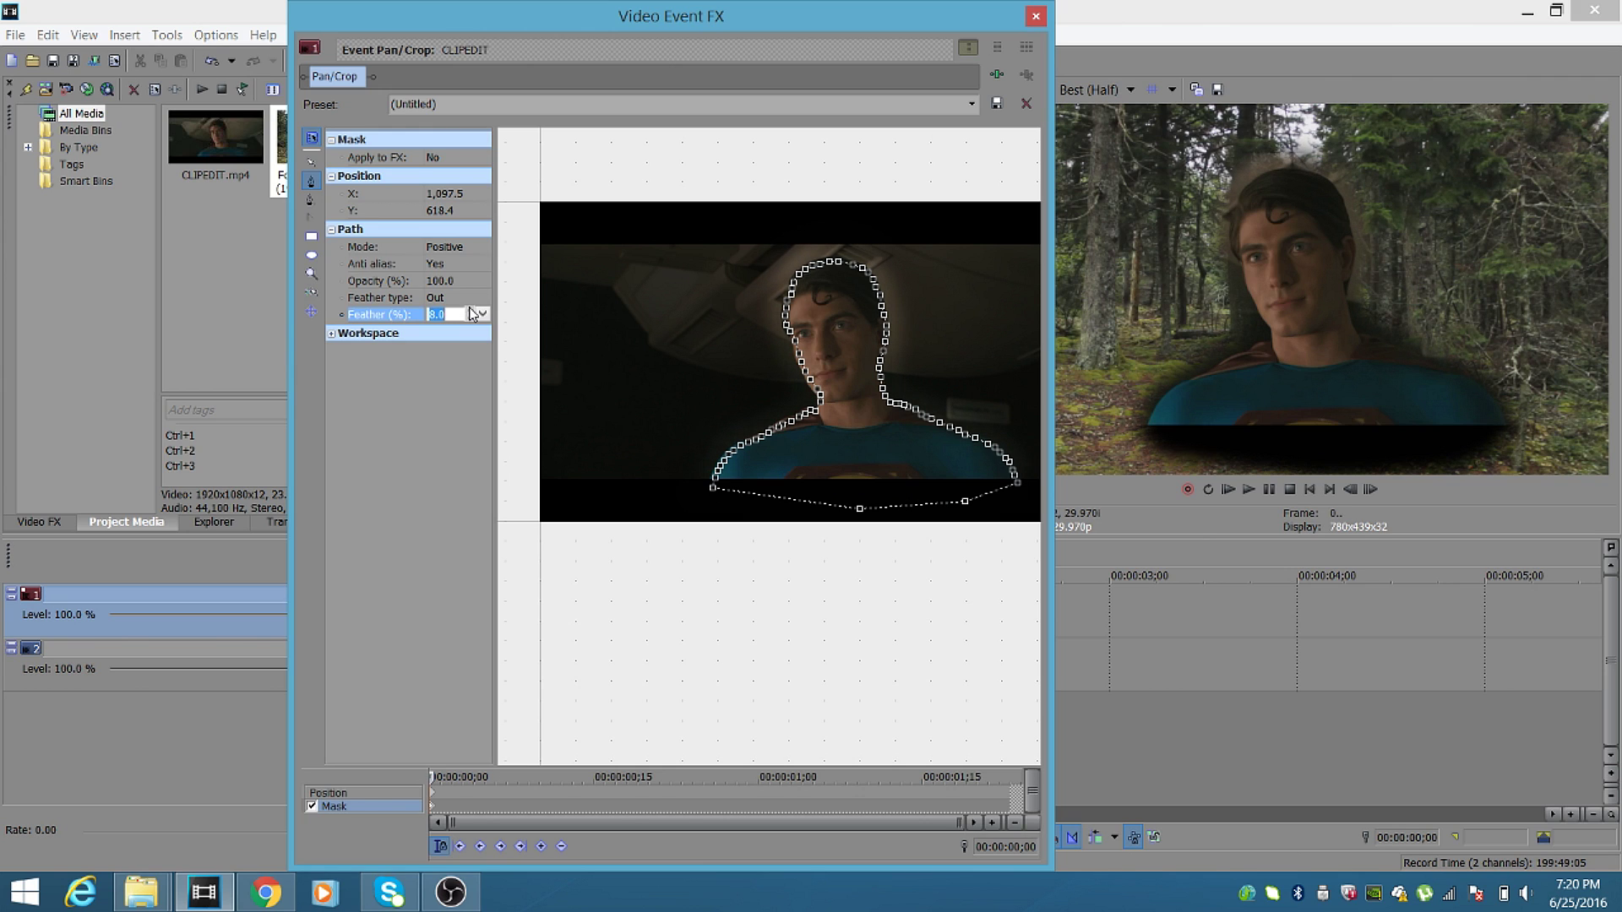
click(471, 319)
click(470, 319)
click(470, 319)
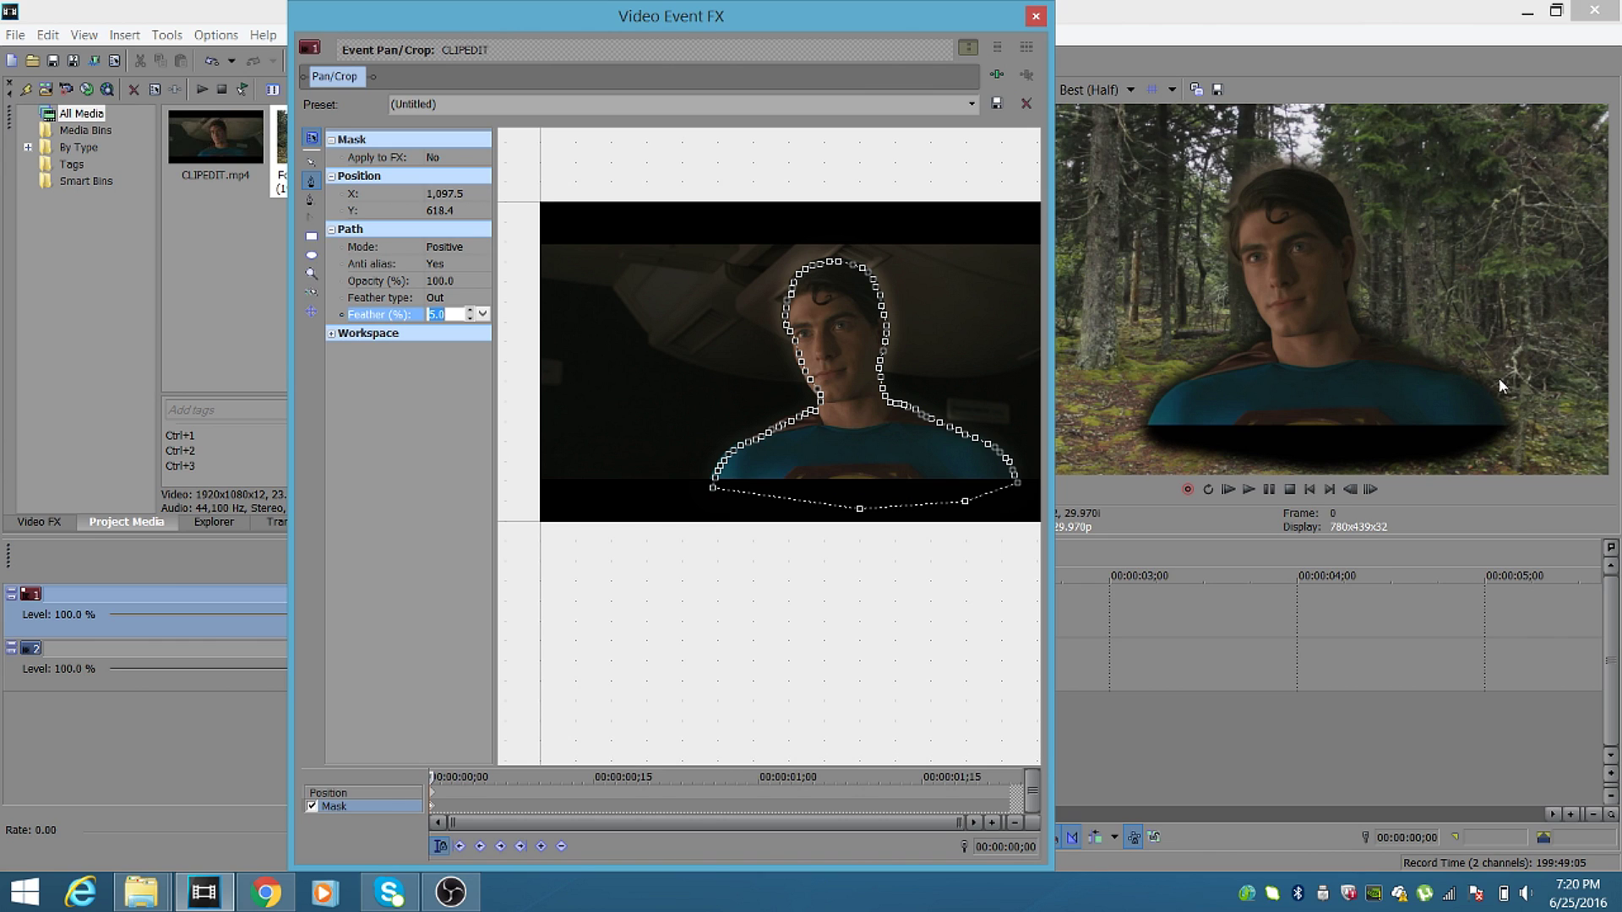
Set the mask's feather to 0.0%.
click(470, 319)
click(470, 319)
click(470, 319)
click(470, 319)
click(471, 318)
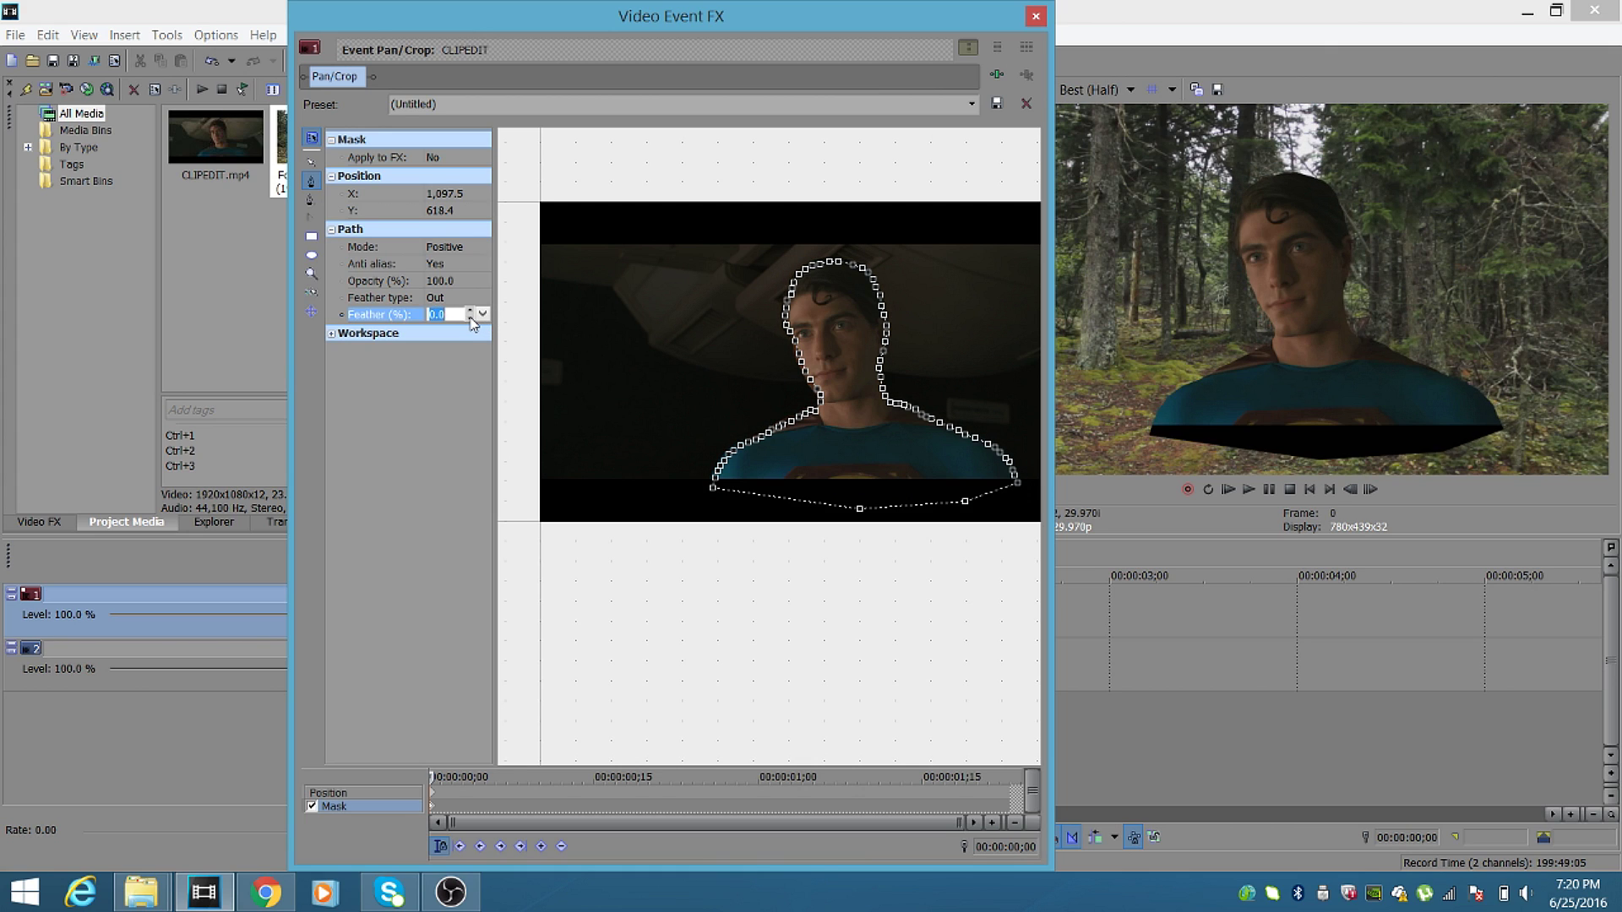
Move the whole mask sideways off the man with the Normal Edit tool and undo the move.
click(313, 161)
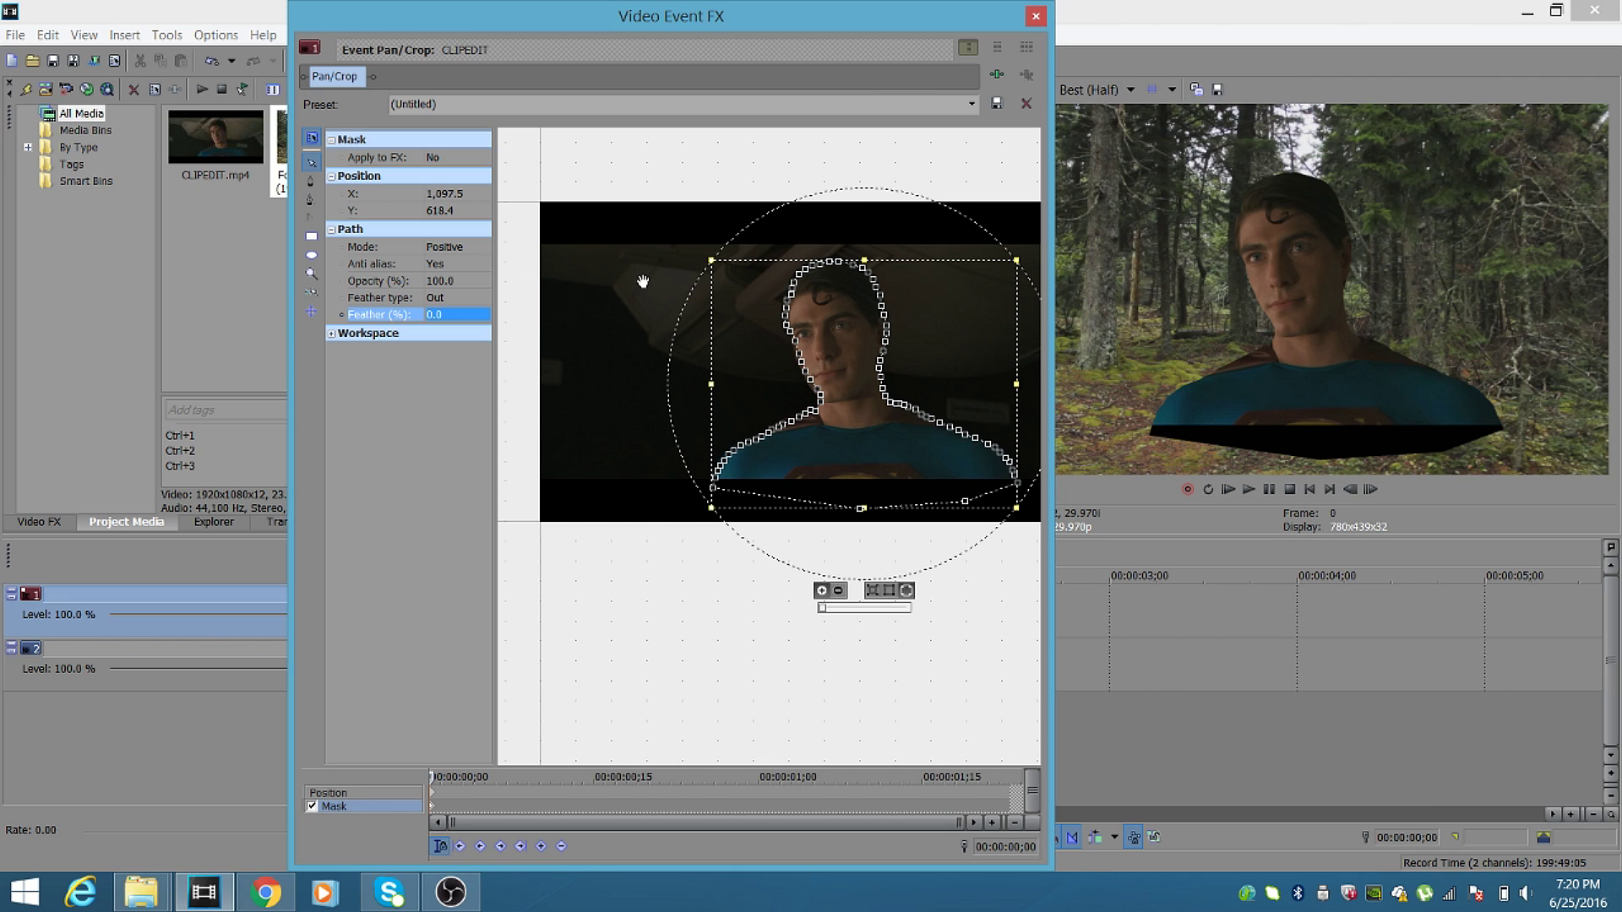
drag(723, 305, 814, 307)
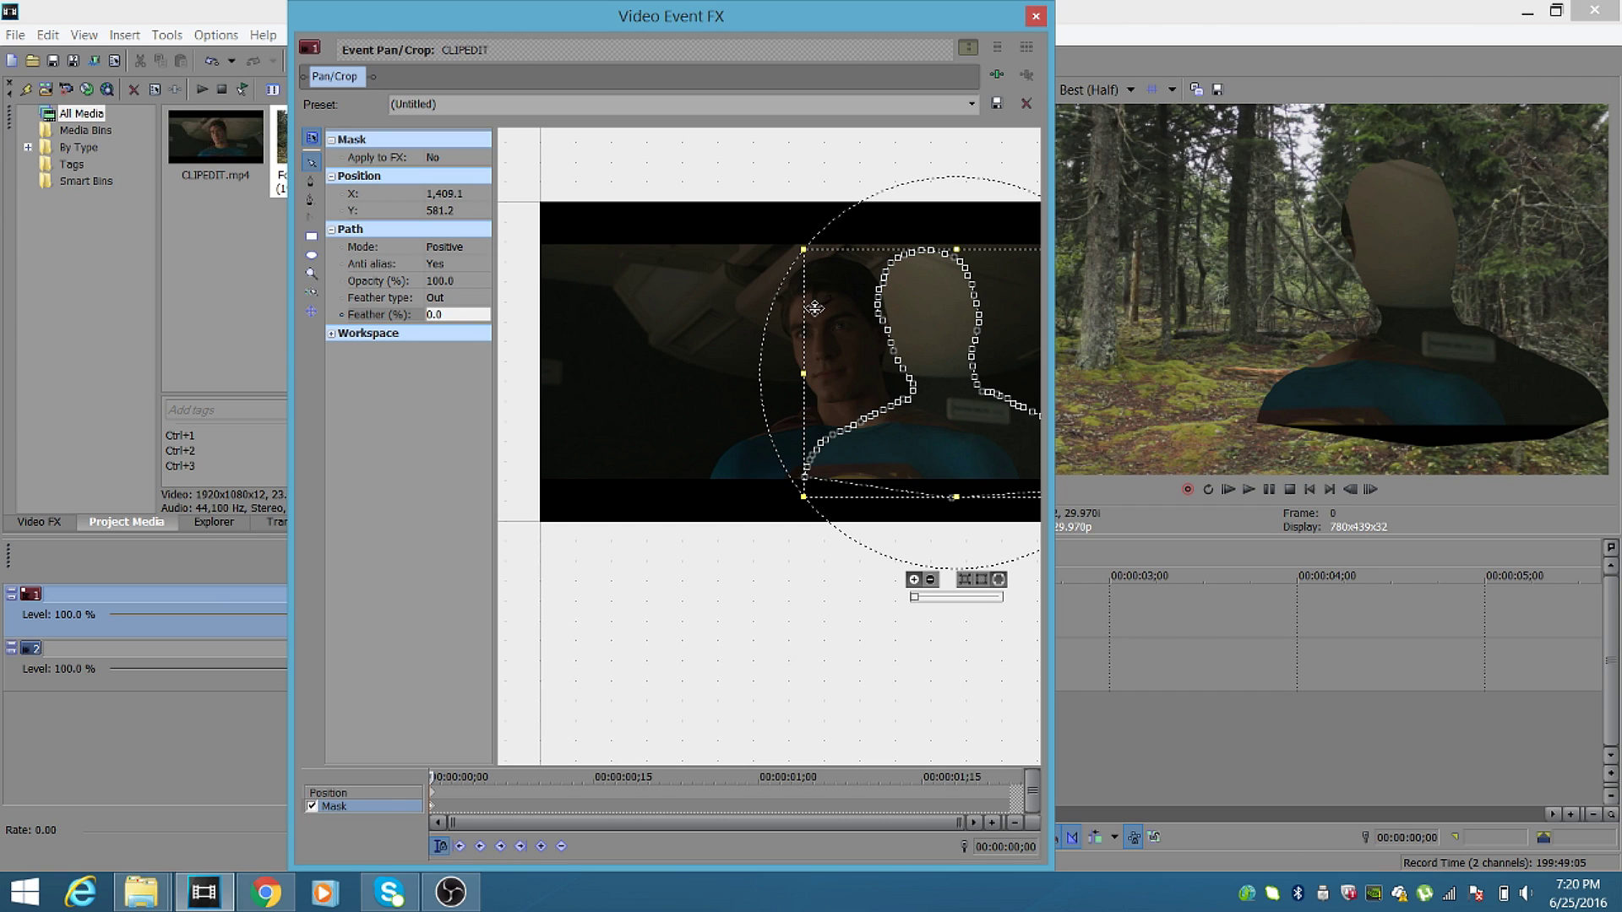
click(47, 35)
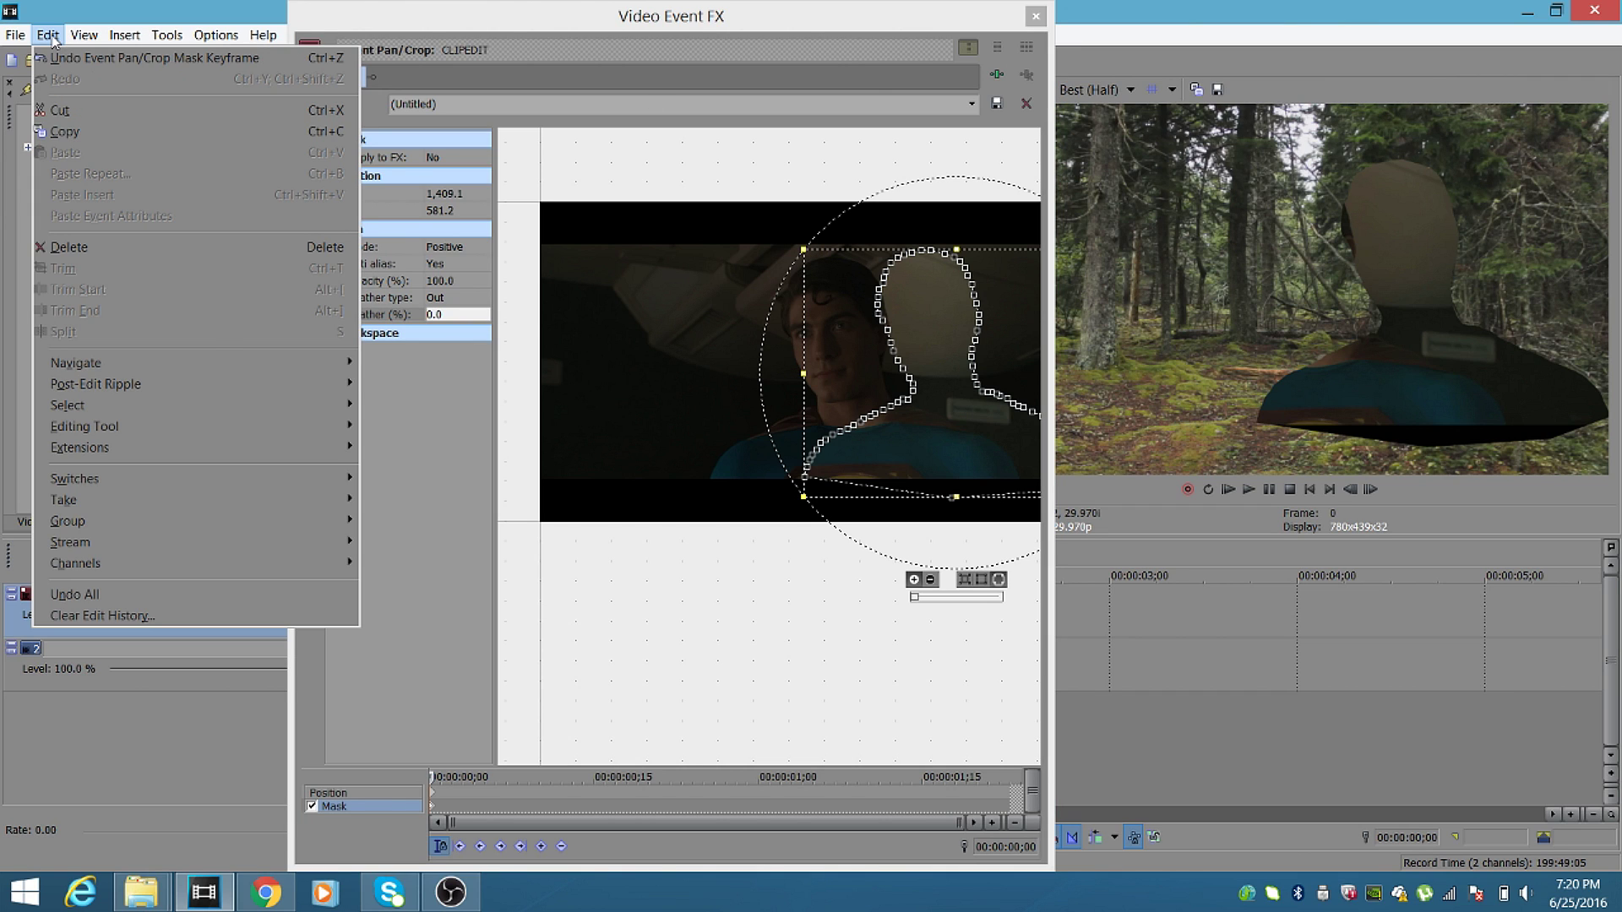
click(72, 58)
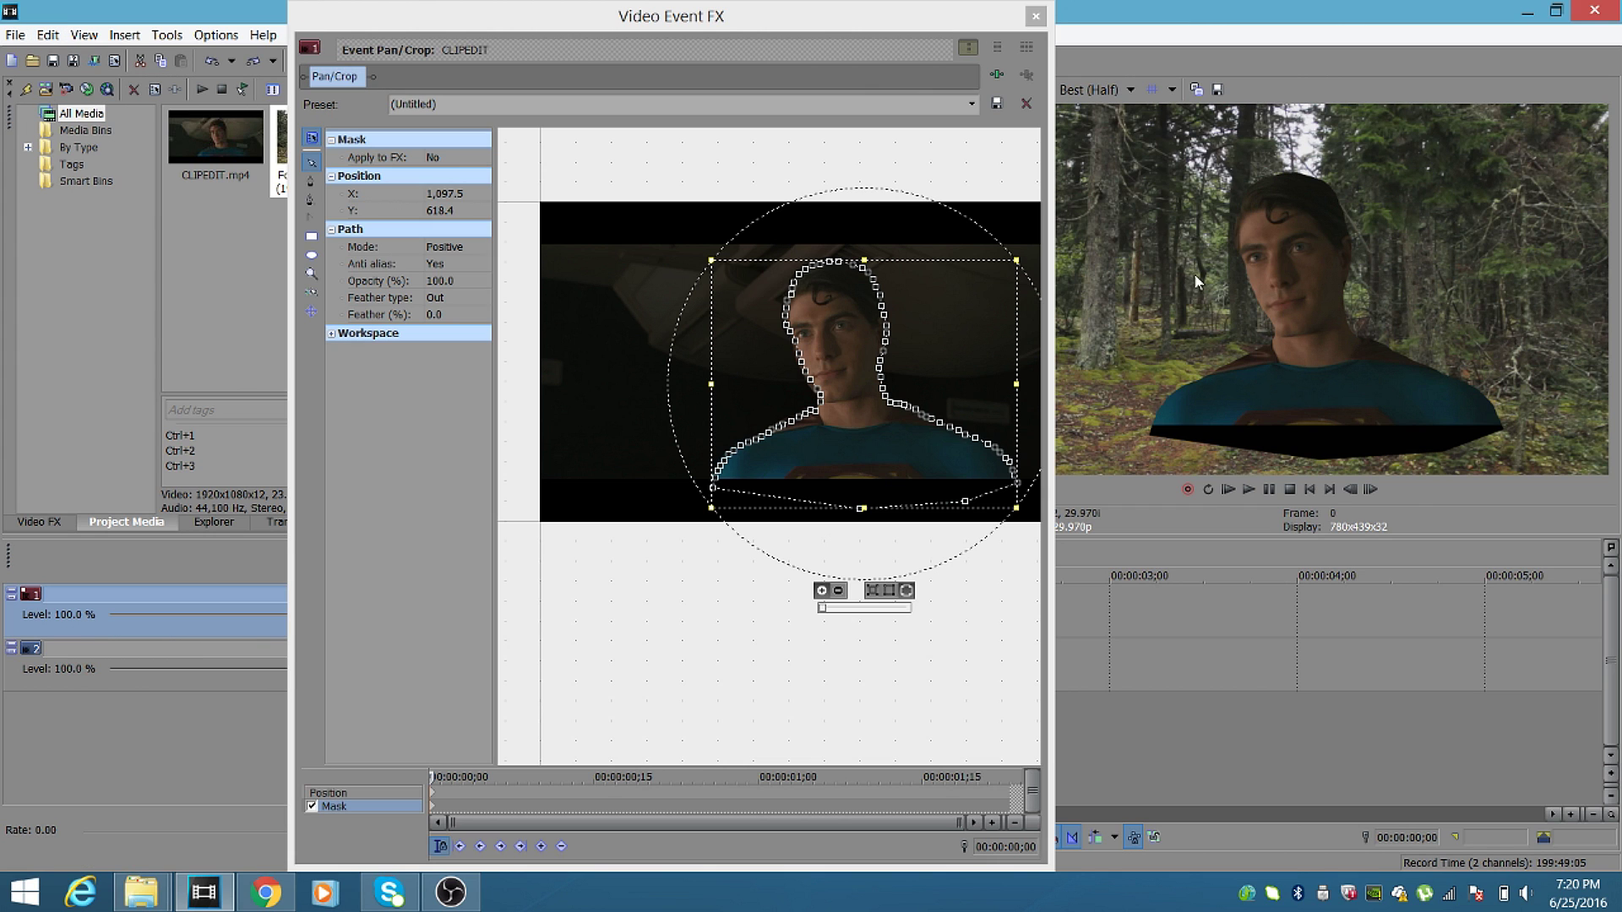
Deselect the mask and refine individual anchor points along the shoulder beside the wall sign, including the one at X 1,413.5, Y 776.8.
click(657, 271)
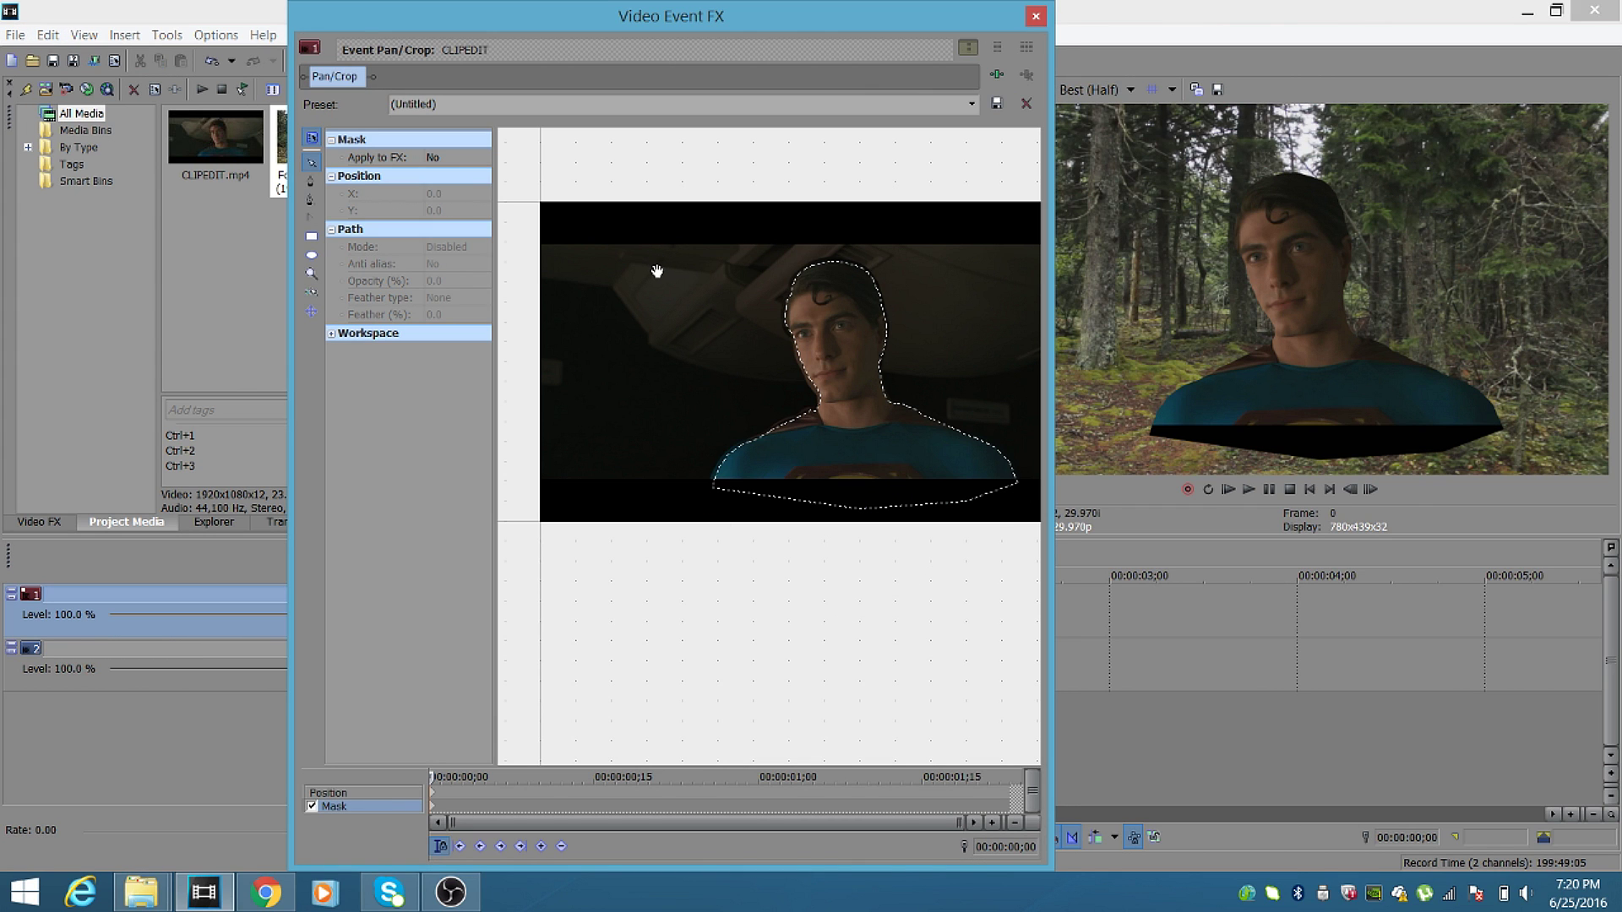
scroll(726, 338, up, 3)
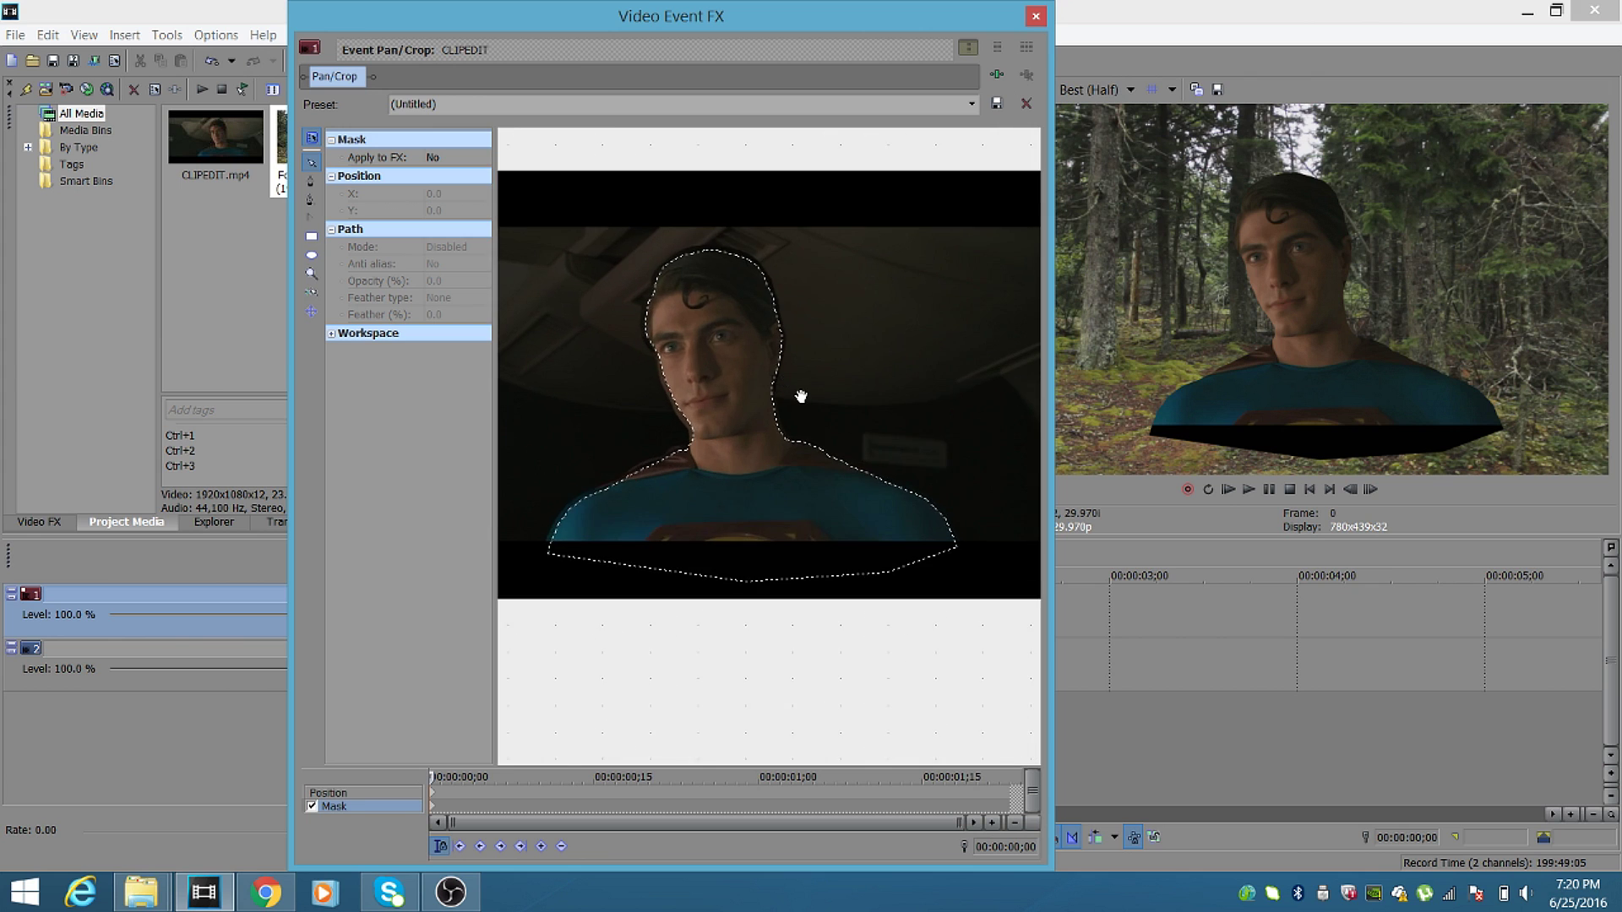
scroll(800, 397, up, 6)
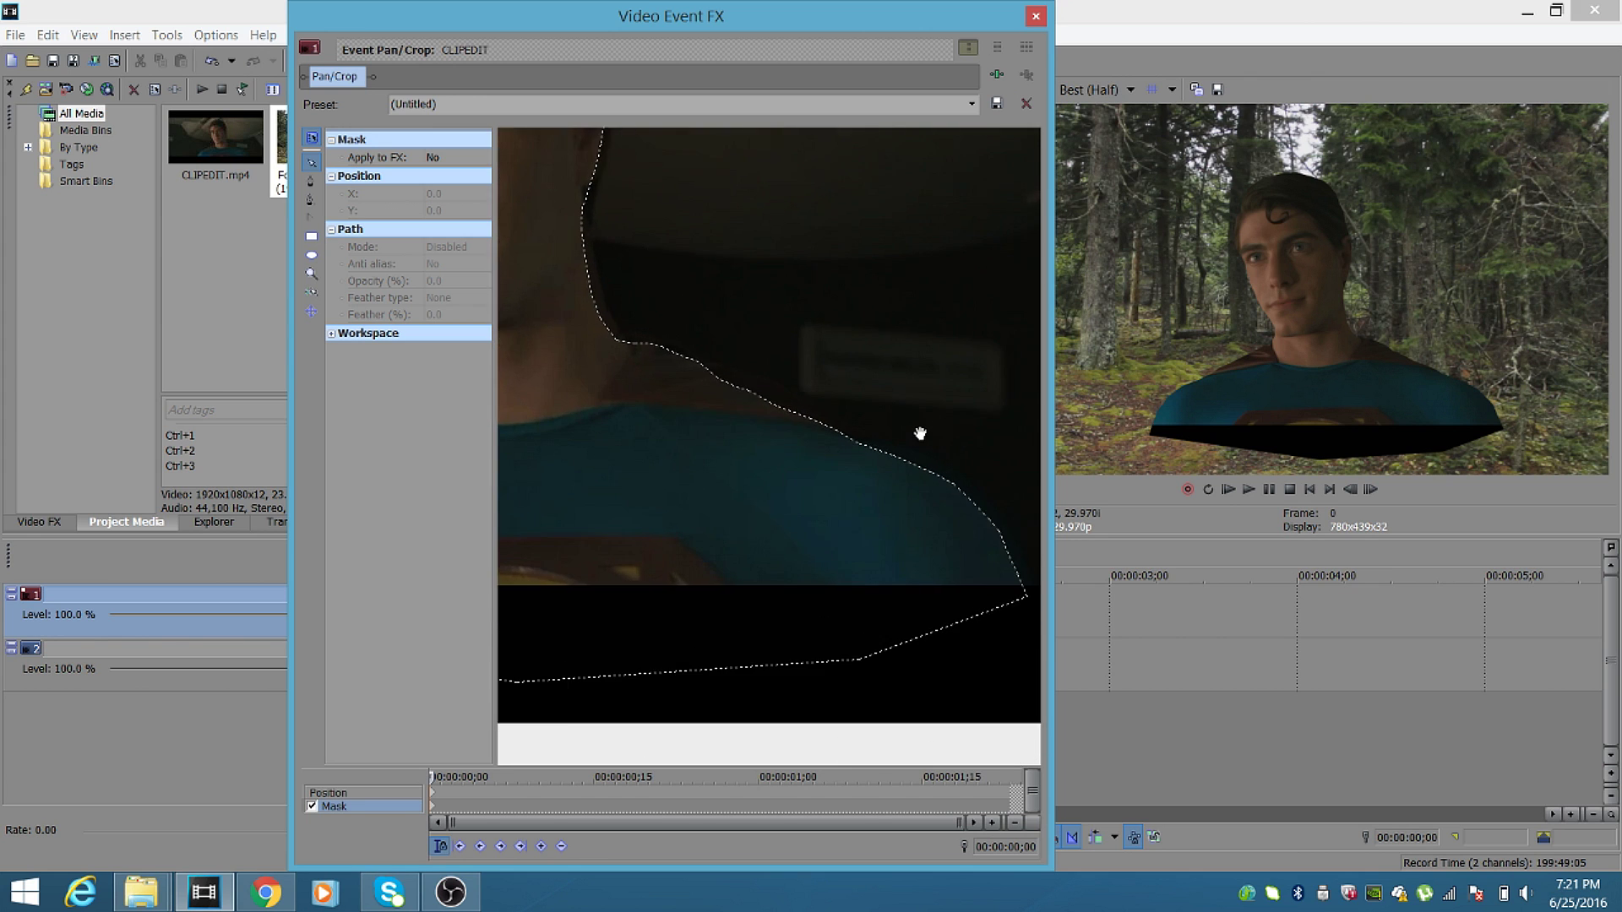
scroll(925, 426, down, 5)
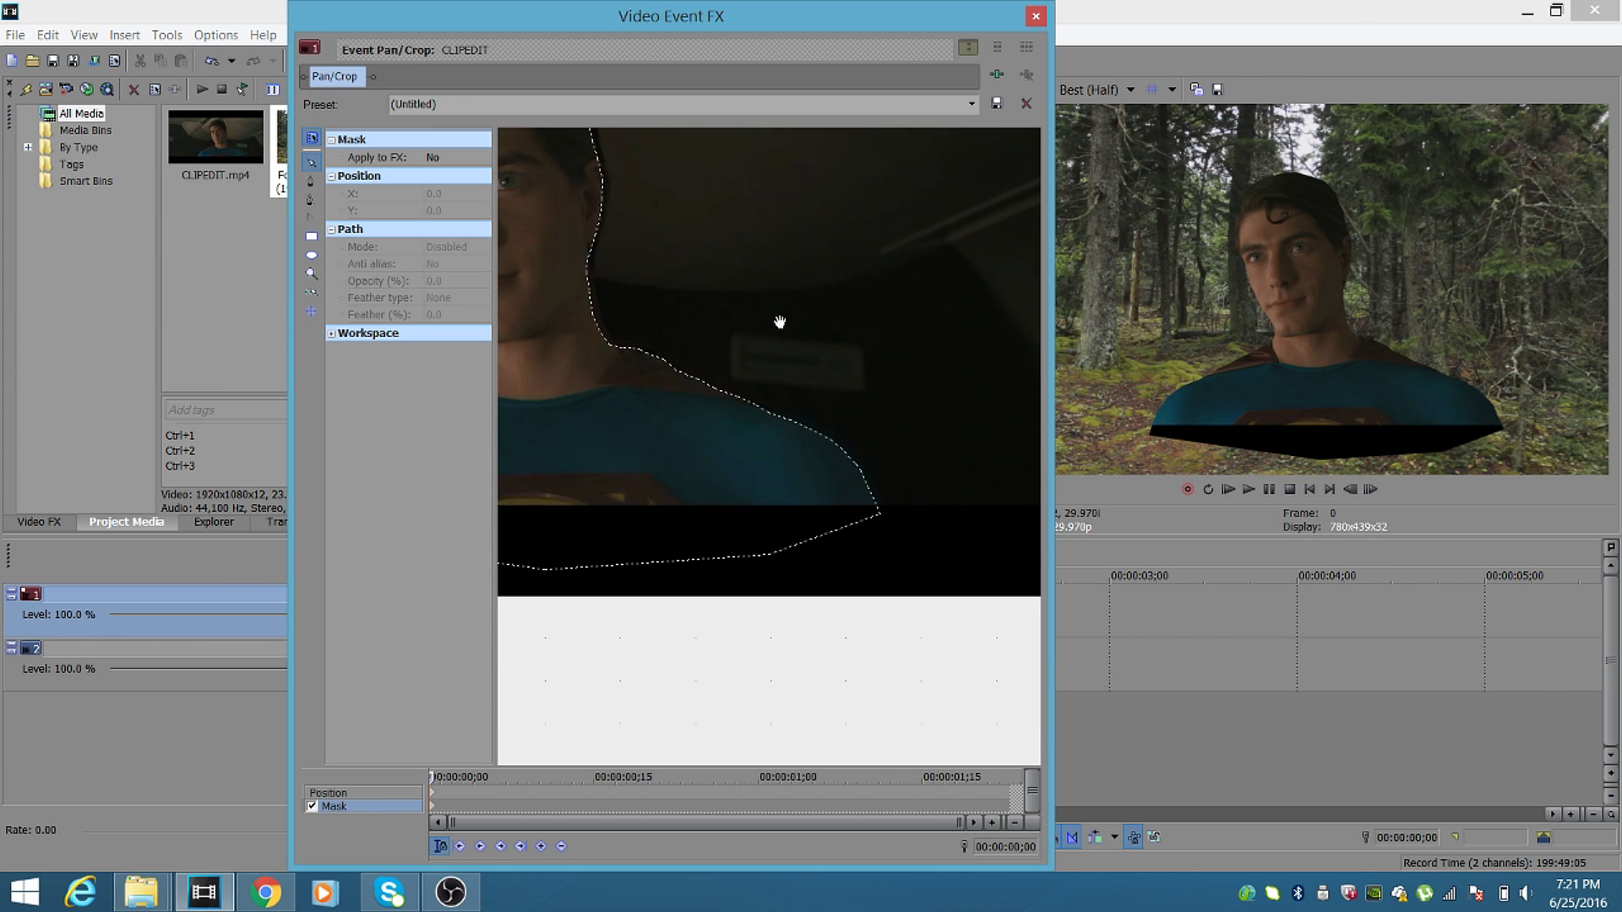
scroll(779, 322, down, 3)
scroll(840, 358, up, 1)
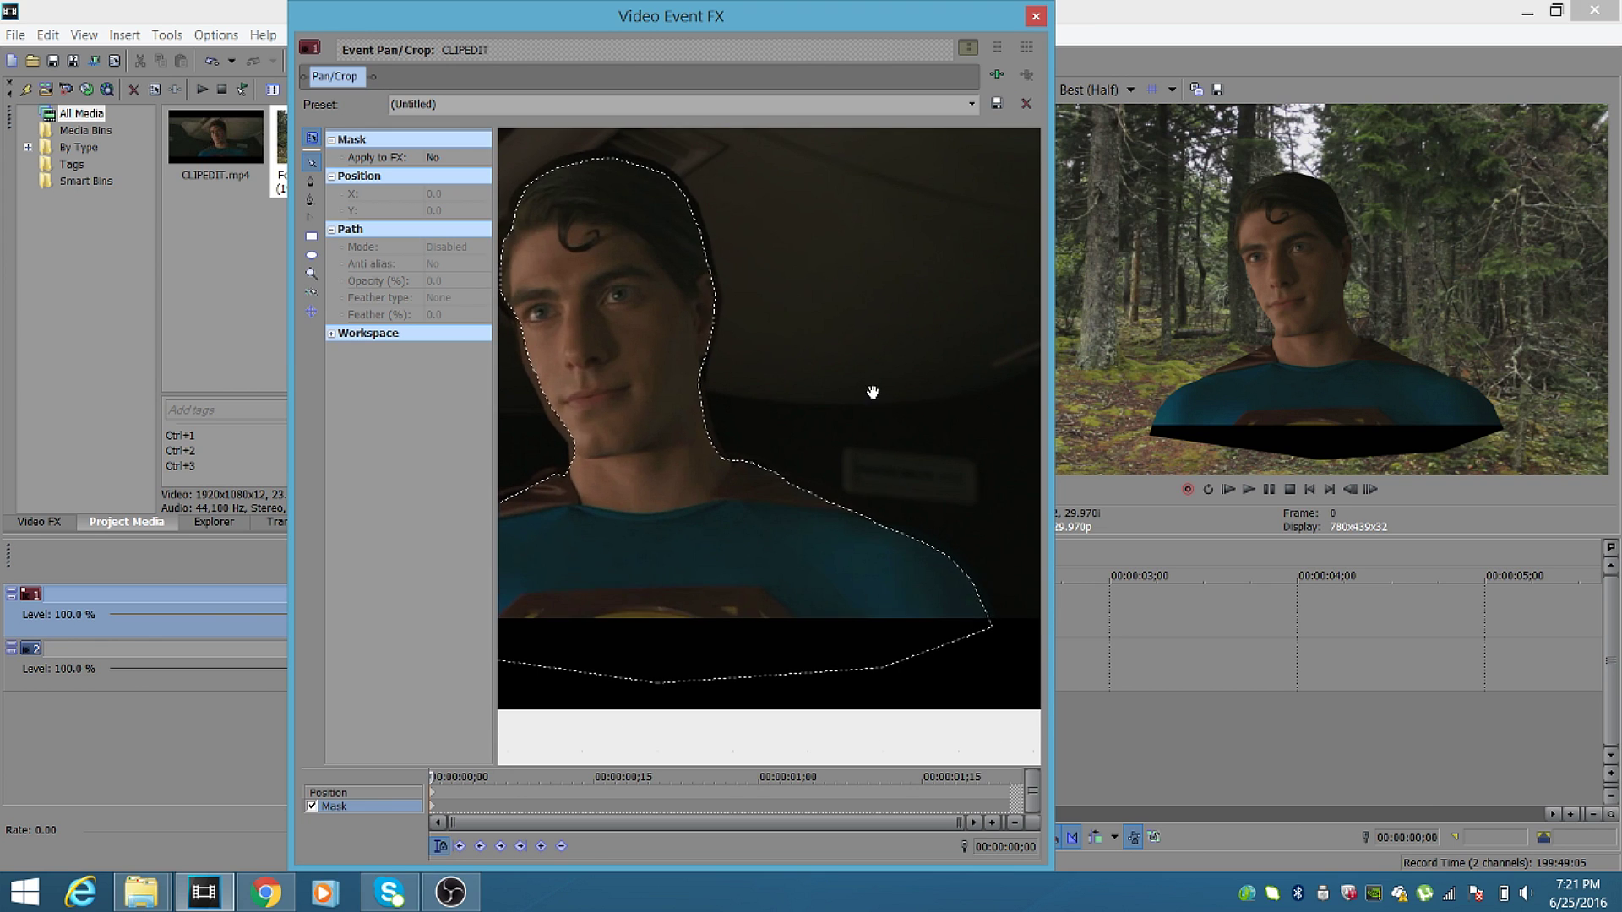
scroll(811, 312, up, 2)
scroll(985, 546, down, 1)
click(921, 555)
scroll(858, 398, up, 2)
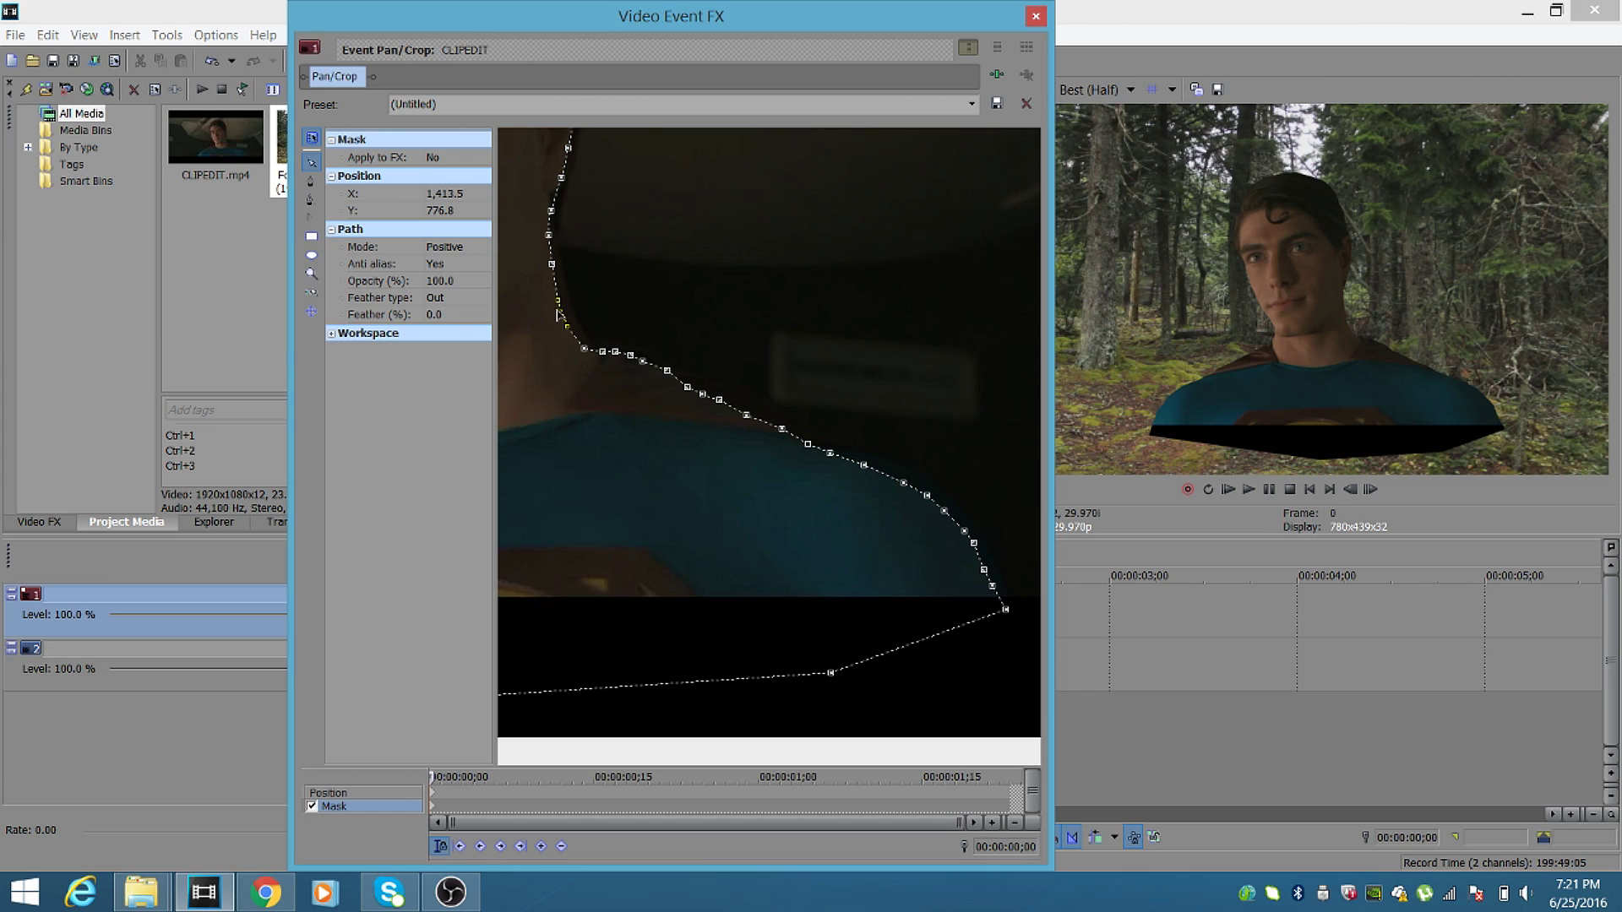
click(723, 423)
scroll(724, 423, down, 2)
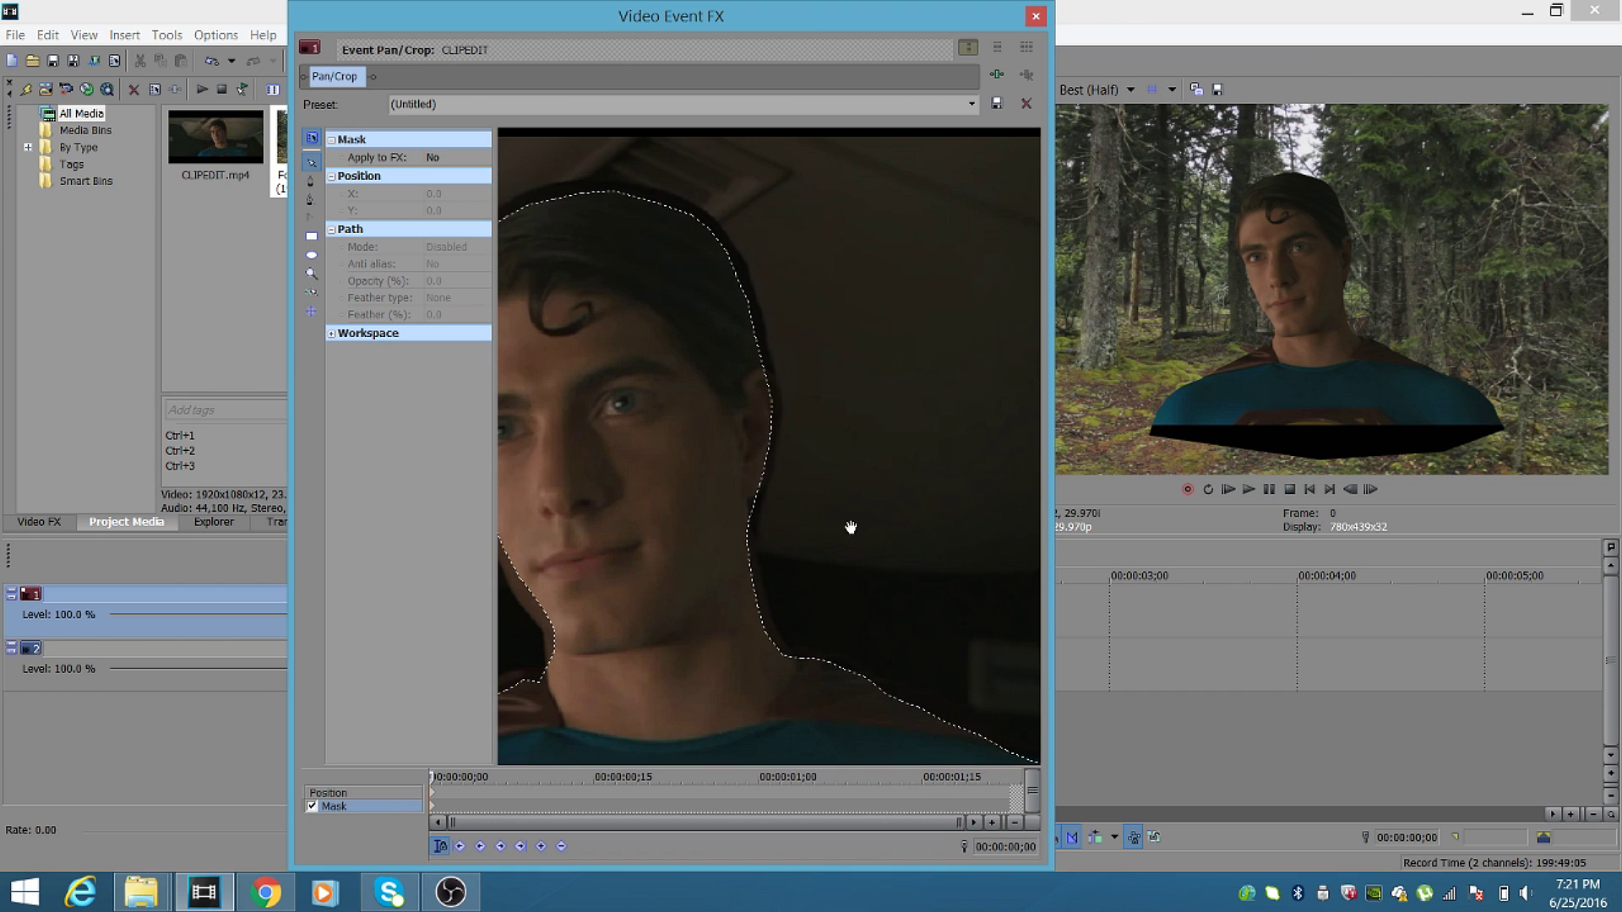
Fine-tune the mask points beside the ear and upper head, at X 1,171.4, Y 417.3 and X 1,145.0, Y 314.7.
click(775, 409)
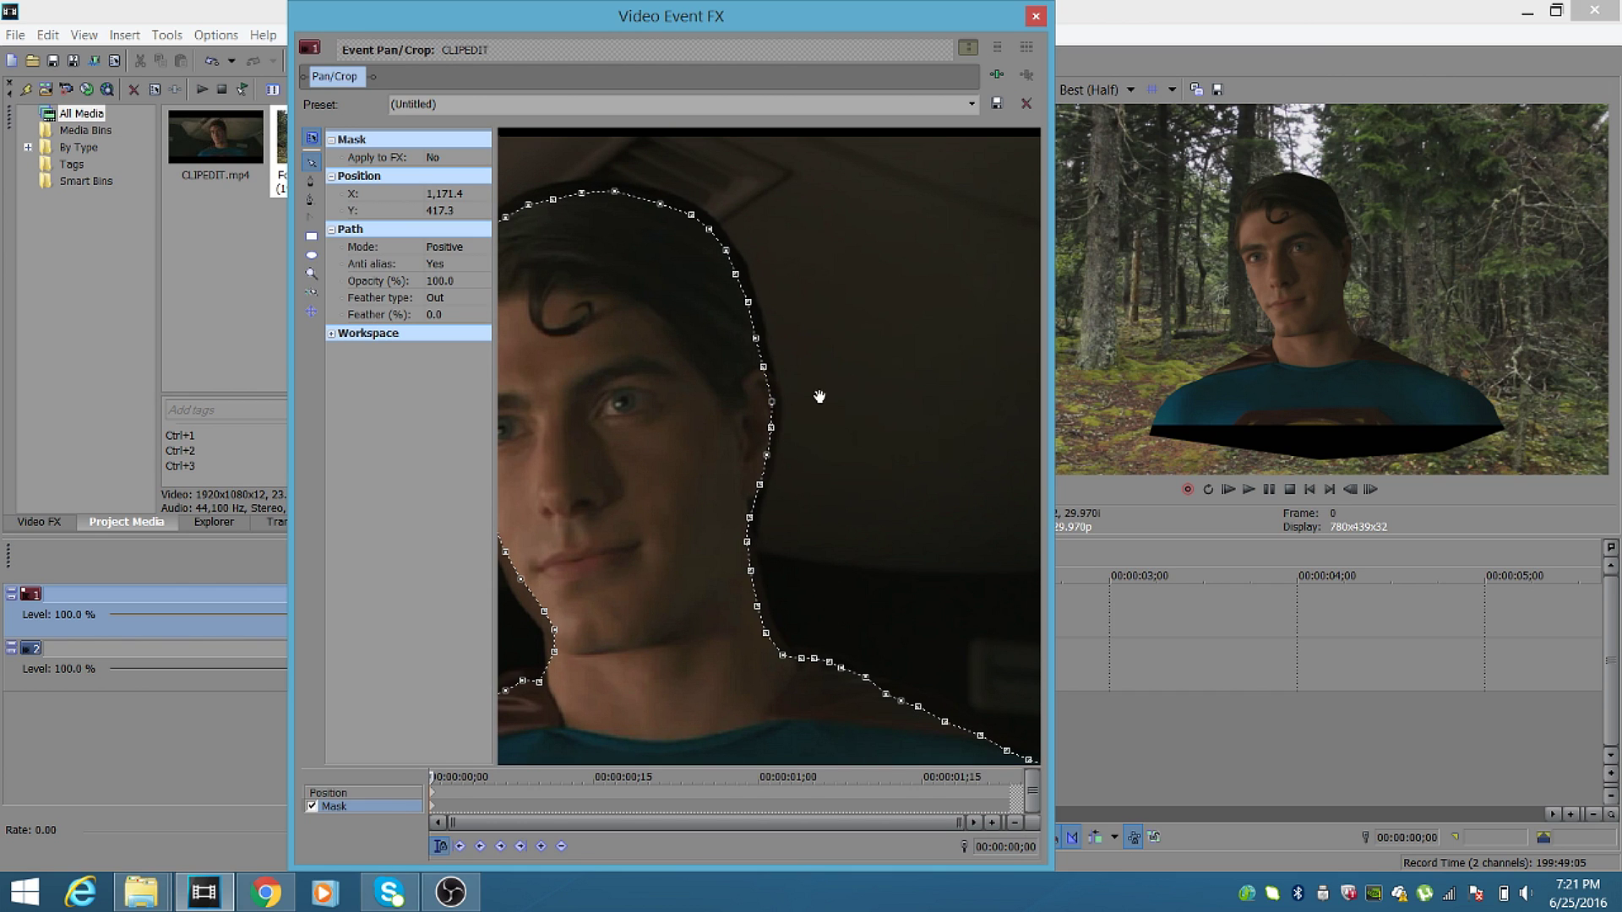
scroll(822, 393, up, 4)
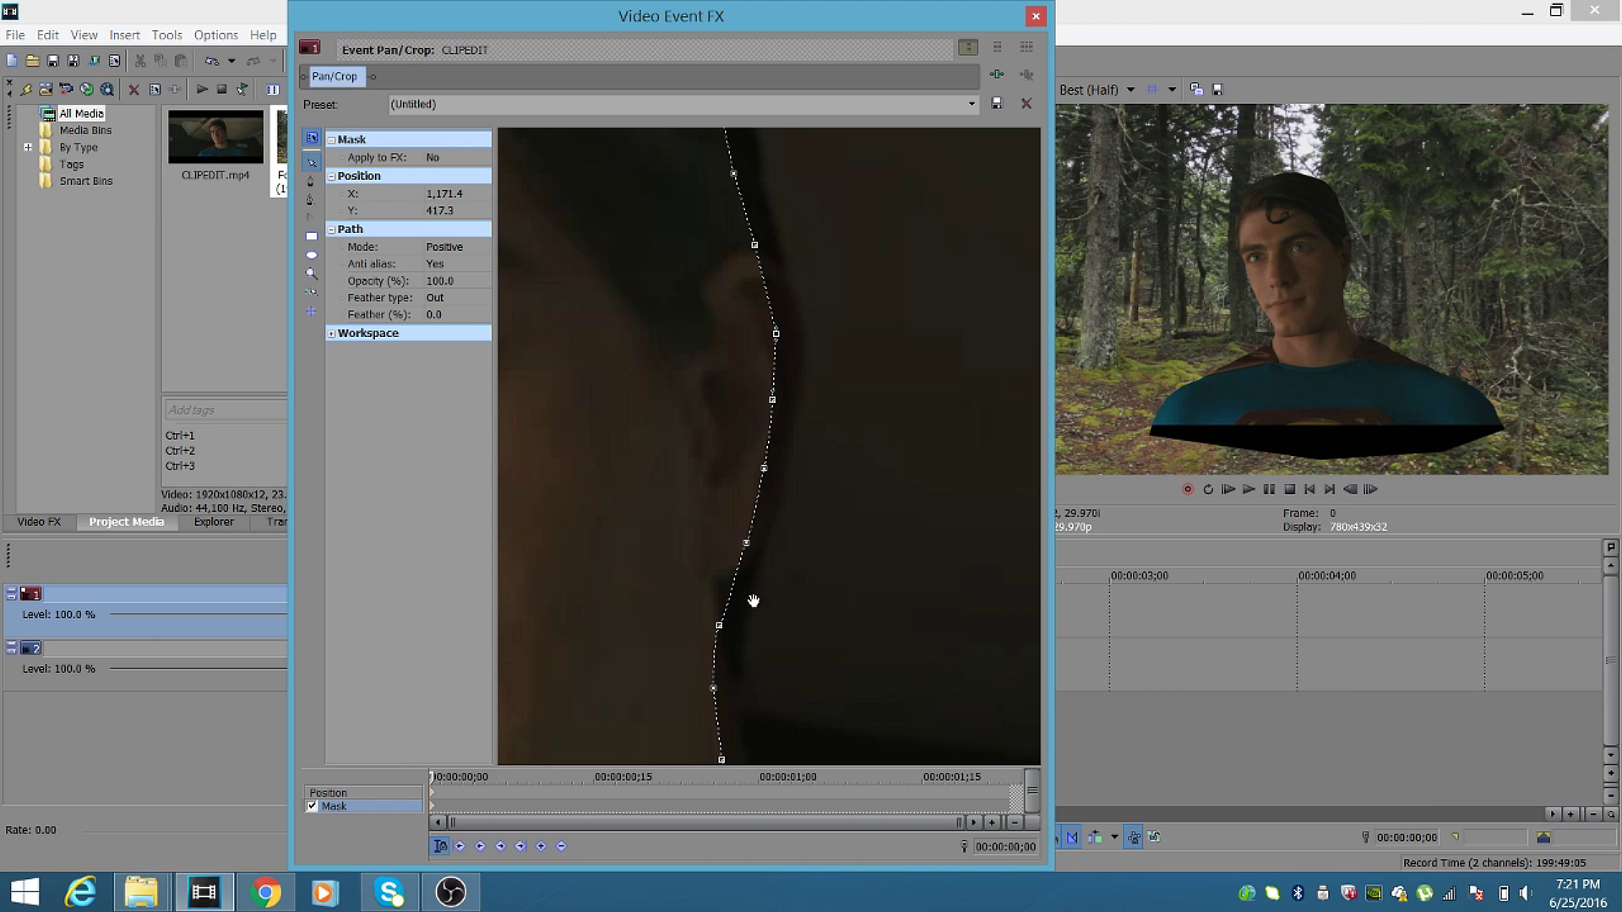
click(904, 717)
scroll(904, 717, down, 1)
scroll(768, 407, up, 1)
click(774, 412)
drag(770, 415, 771, 417)
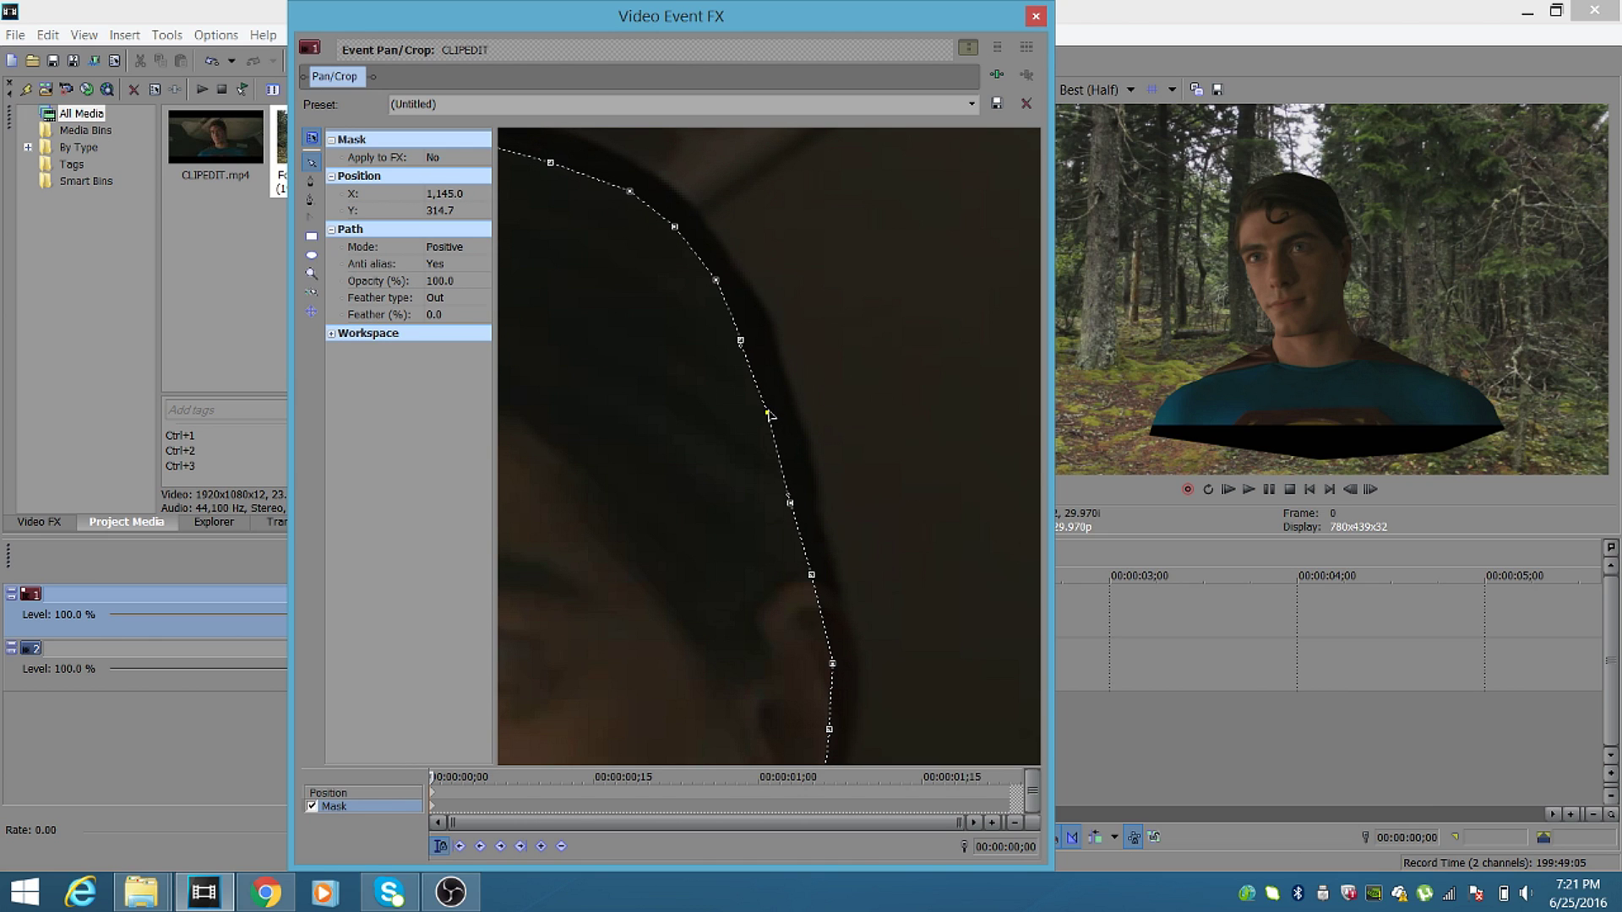
Refine the mask anchor points across the top of the man's head, including the one at X 1,056.1, Y 211.8.
click(872, 343)
scroll(845, 348, up, 2)
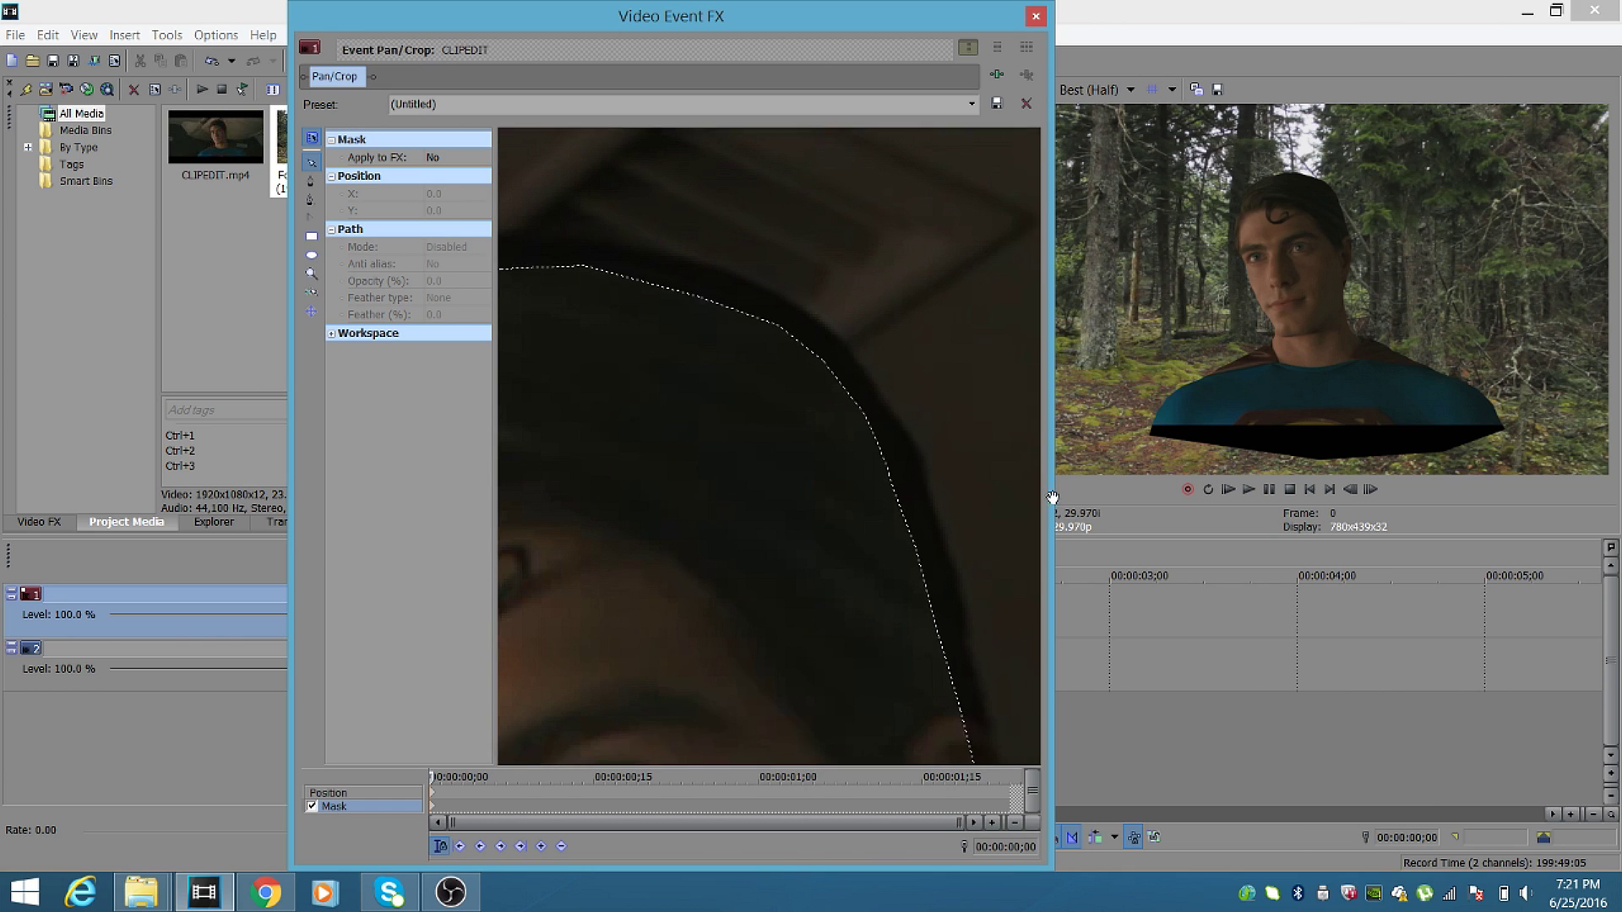
click(797, 355)
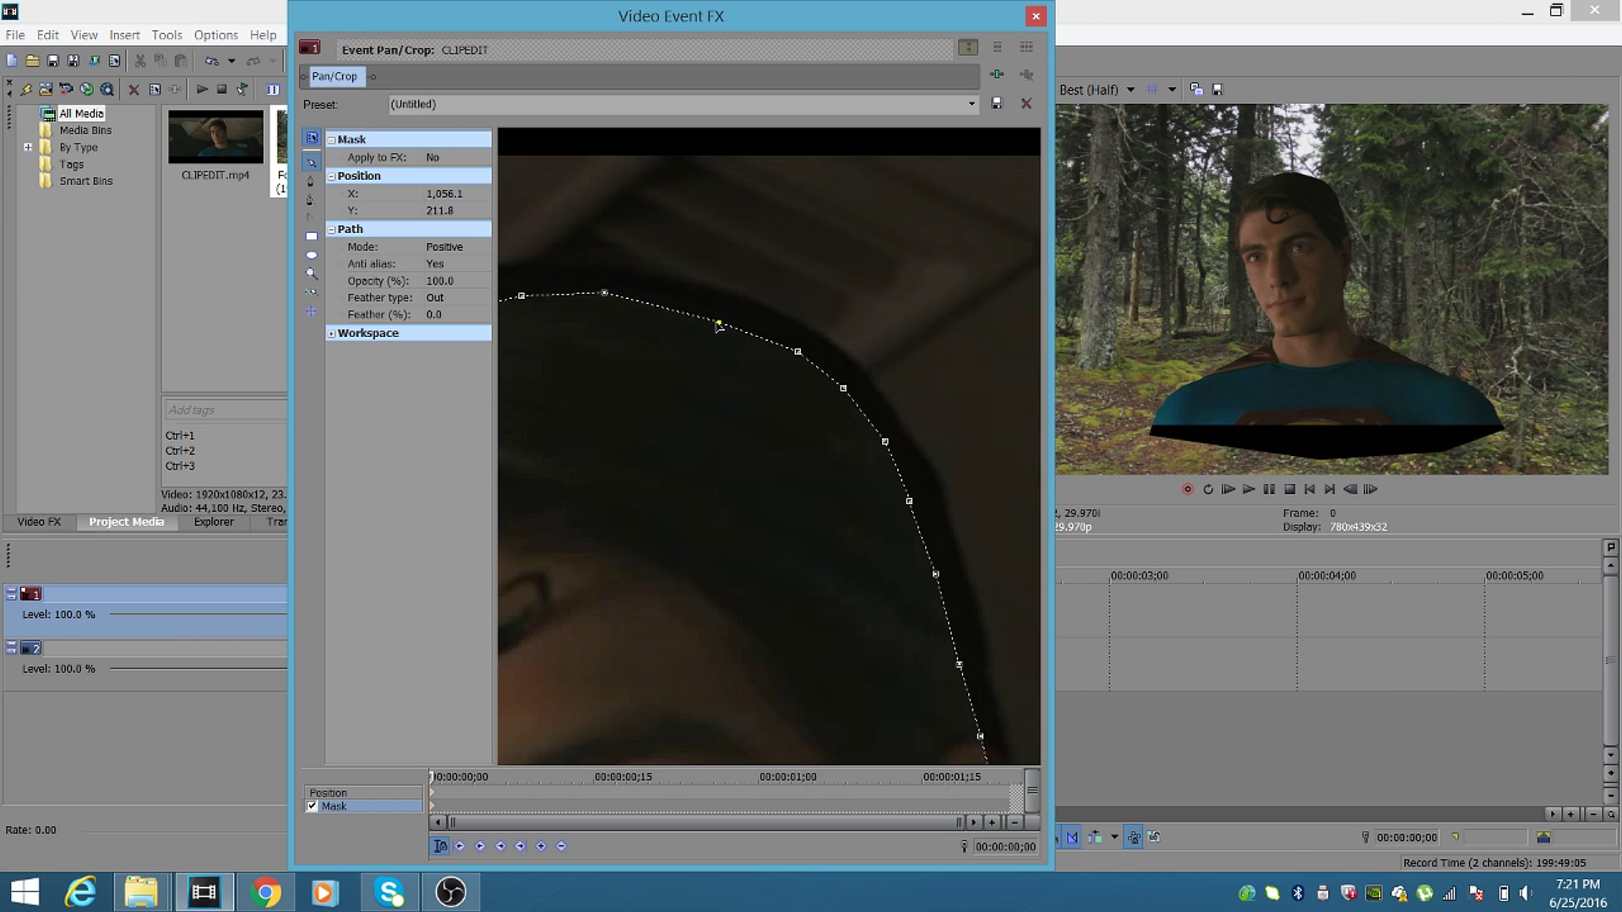
click(706, 293)
scroll(825, 405, down, 3)
scroll(818, 344, up, 1)
click(809, 338)
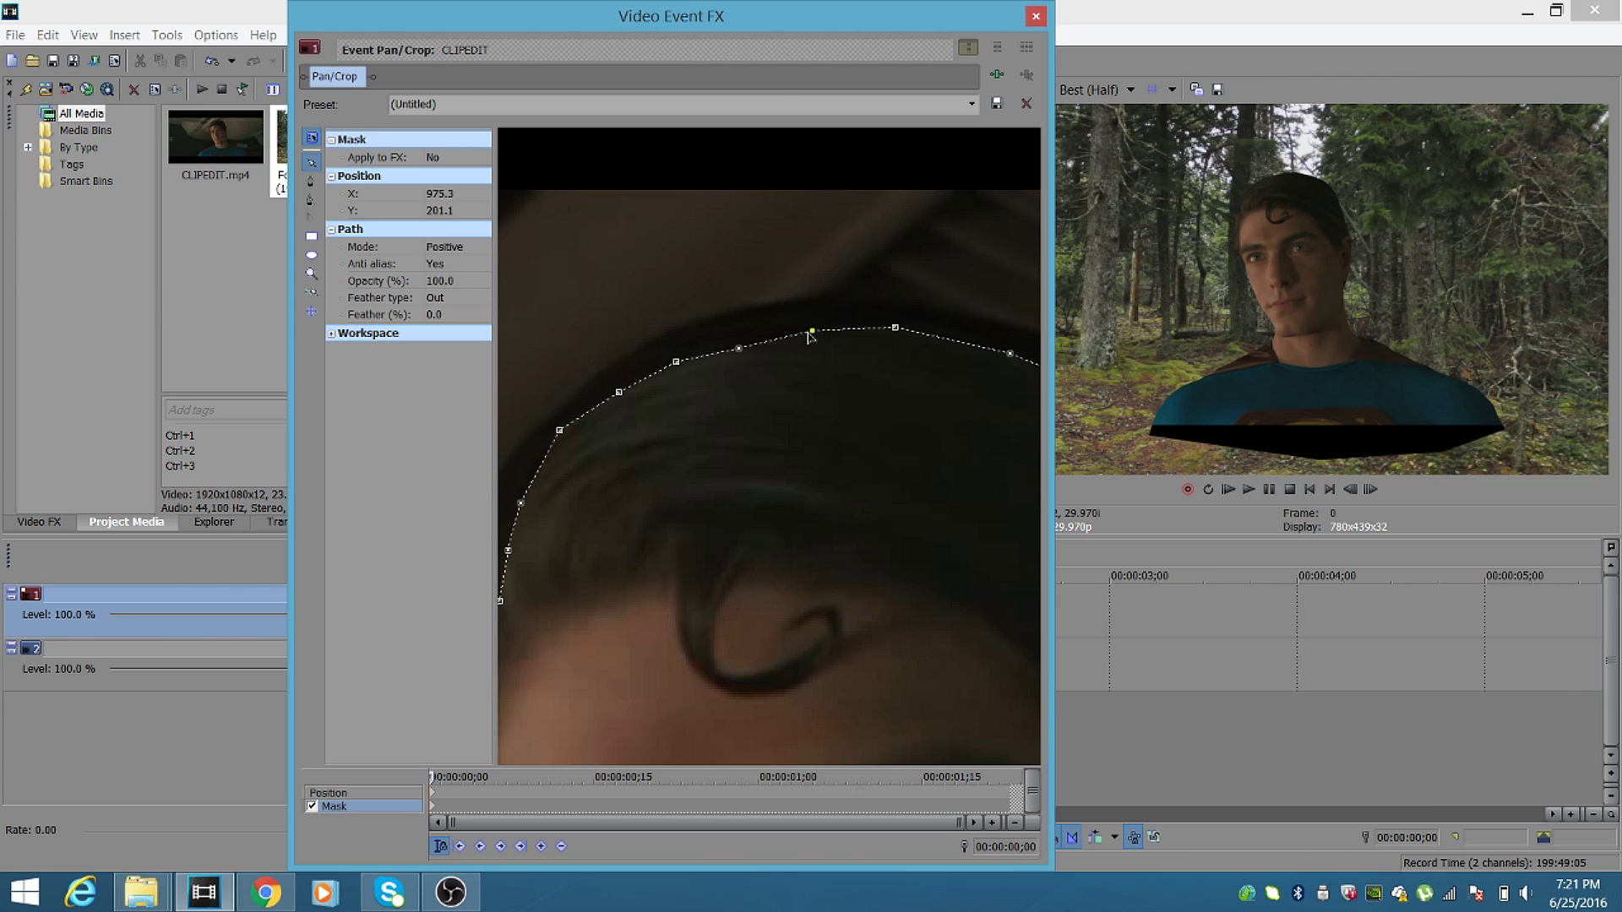
click(735, 338)
click(550, 326)
scroll(726, 306, up, 1)
Move the mask points along the hairline and temple outward, placing the one beside the forehead at X 823.1, Y 384.6.
click(710, 396)
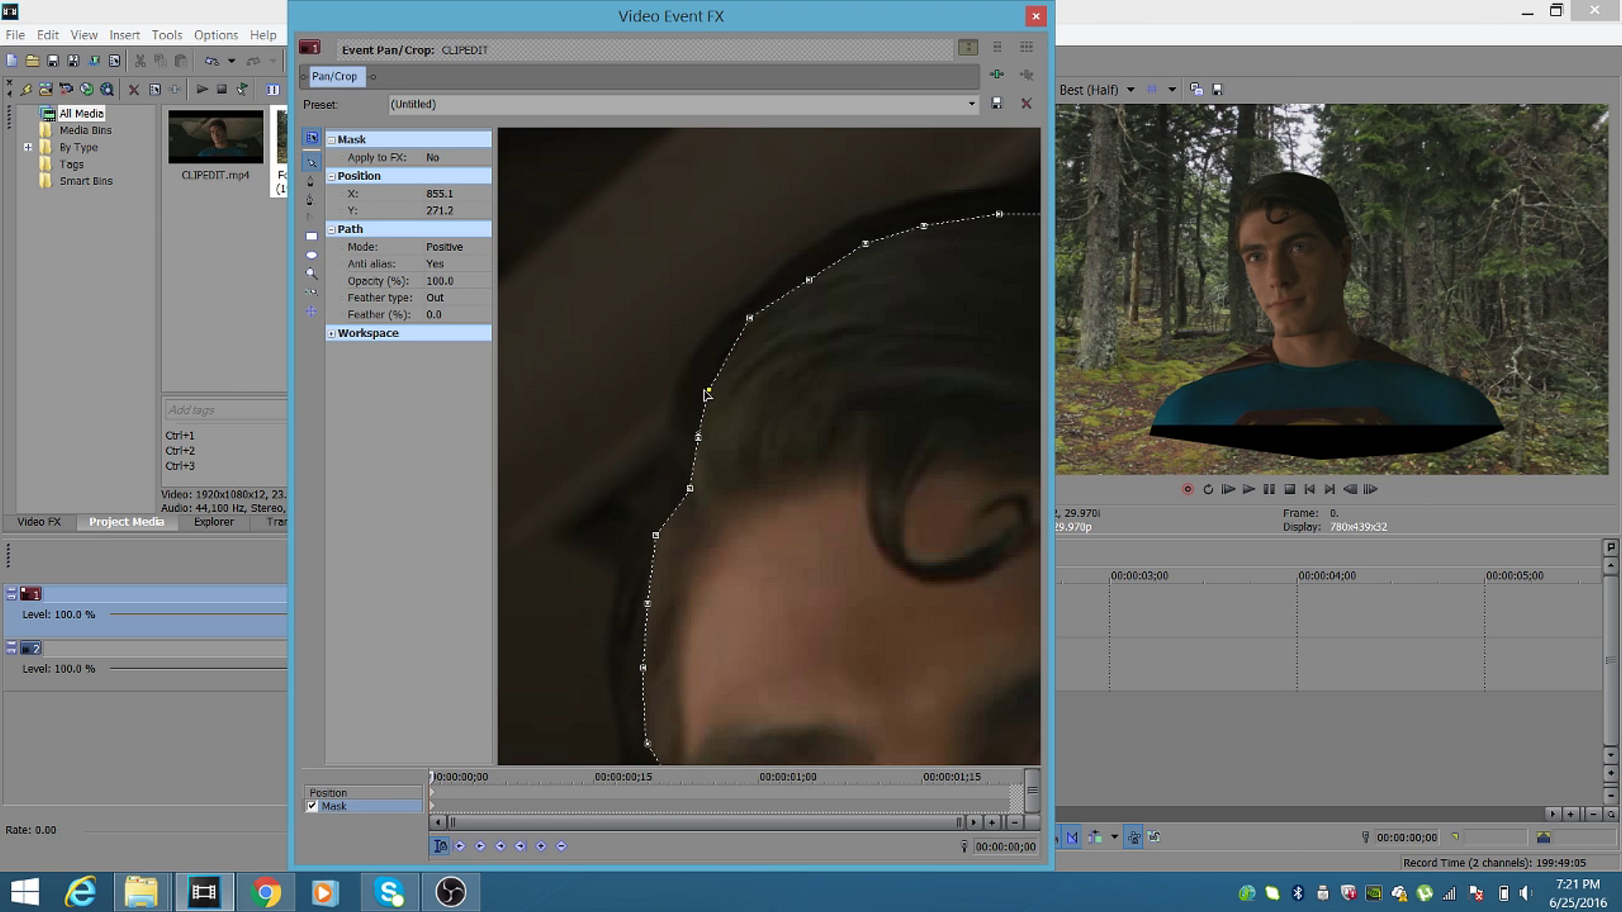
click(691, 488)
click(691, 488)
click(642, 605)
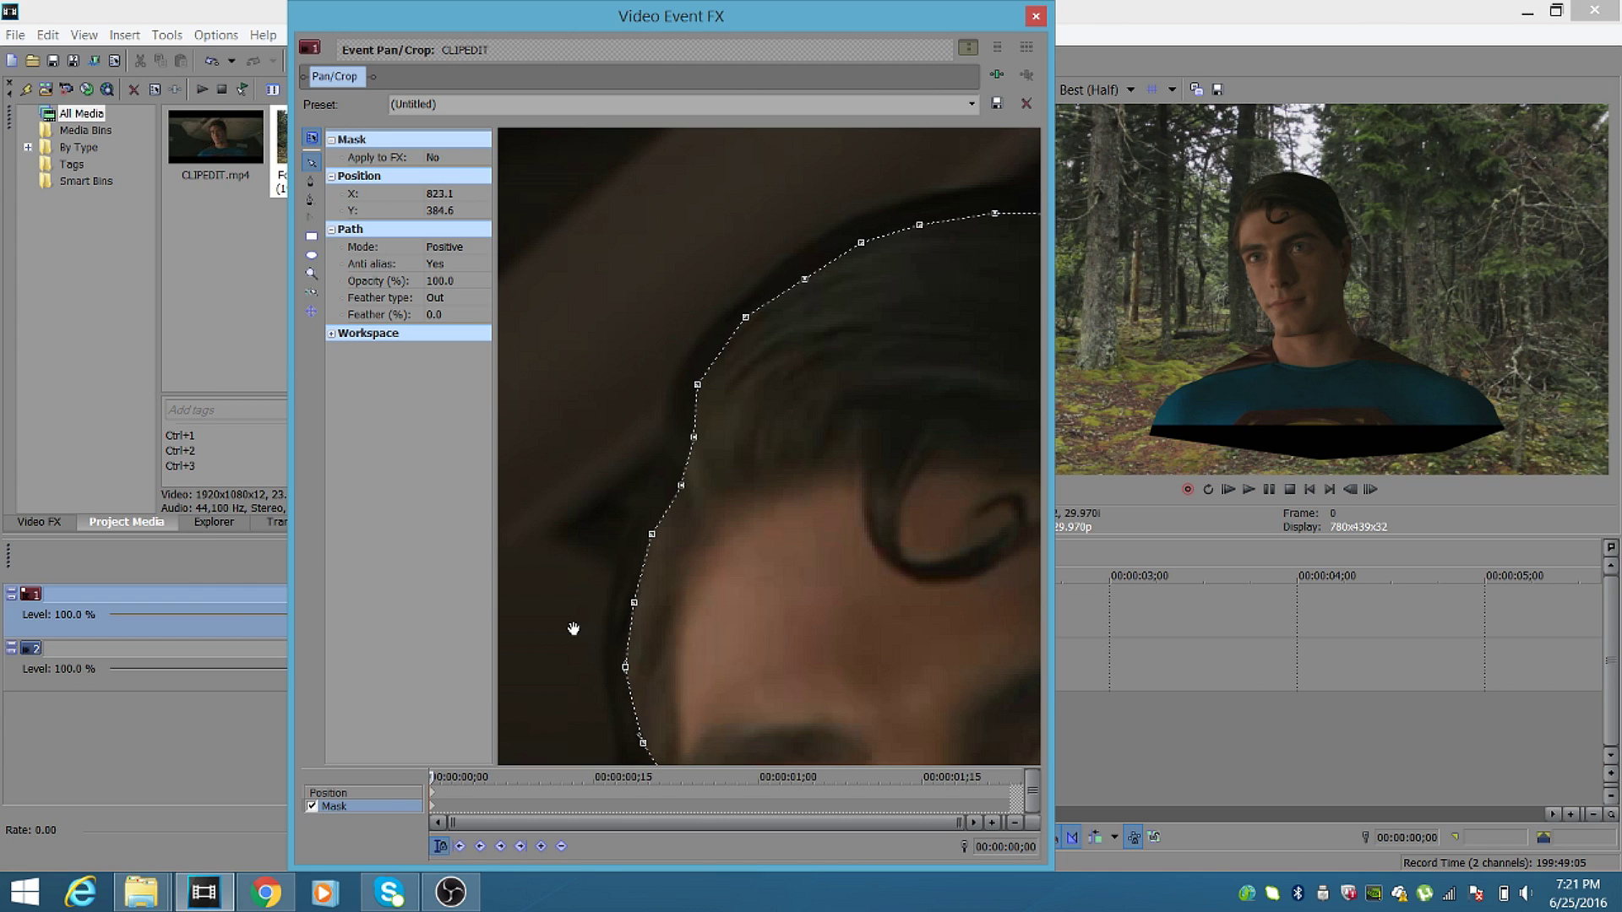
Adjust the mask points down the side of the face from the eyebrow to the cheek, then deselect them.
drag(572, 630, 536, 276)
click(596, 391)
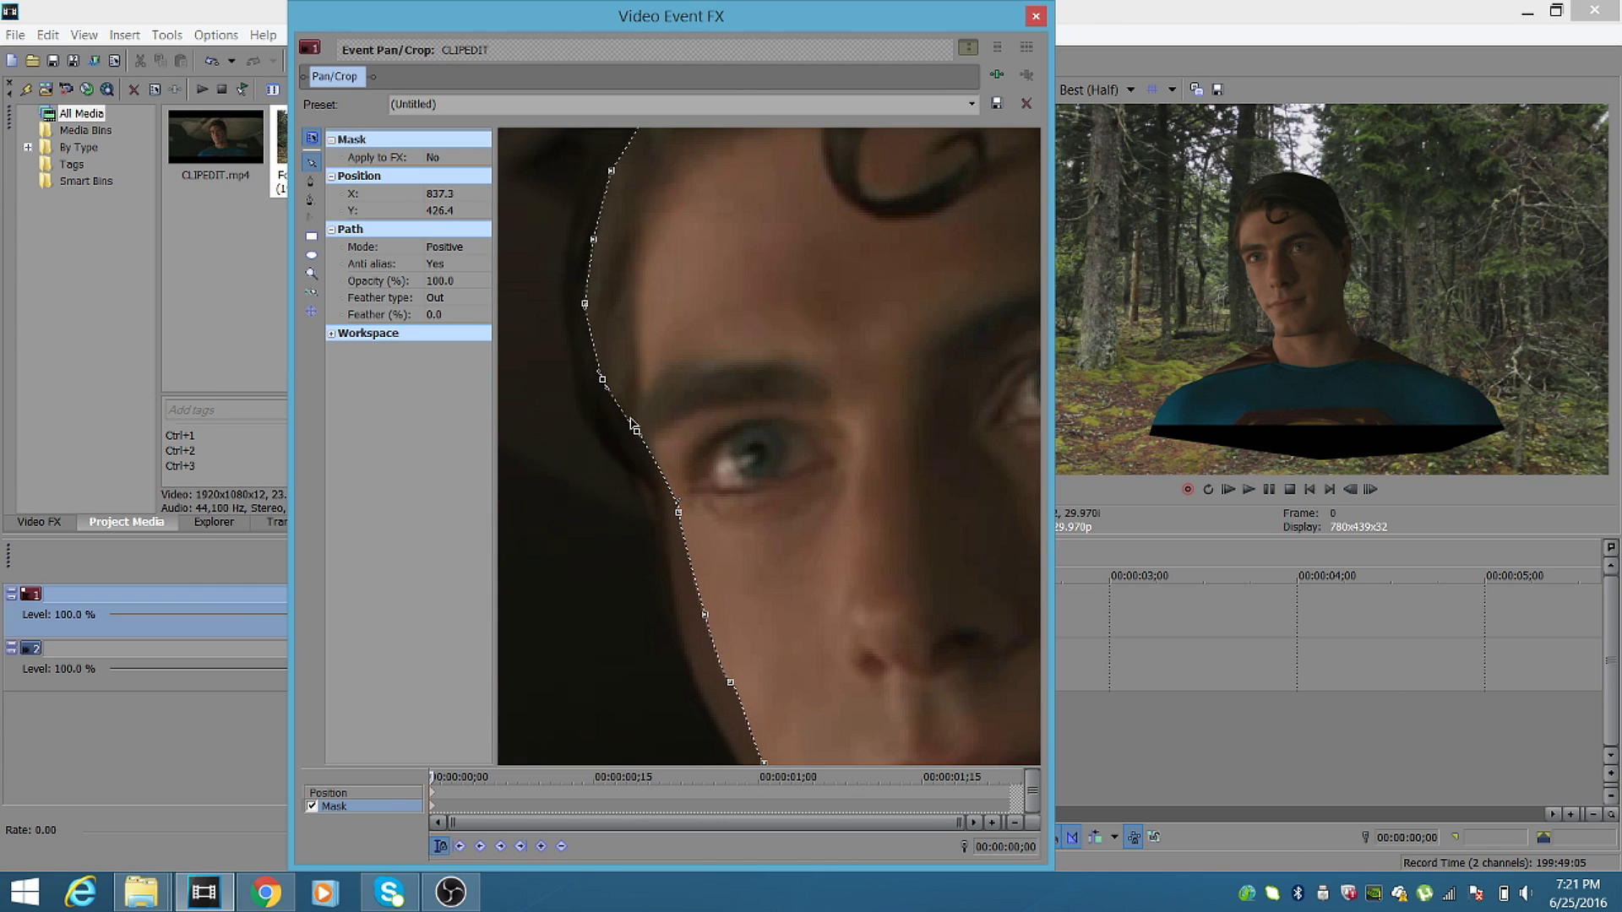
click(676, 511)
drag(706, 620, 695, 619)
click(730, 683)
click(651, 687)
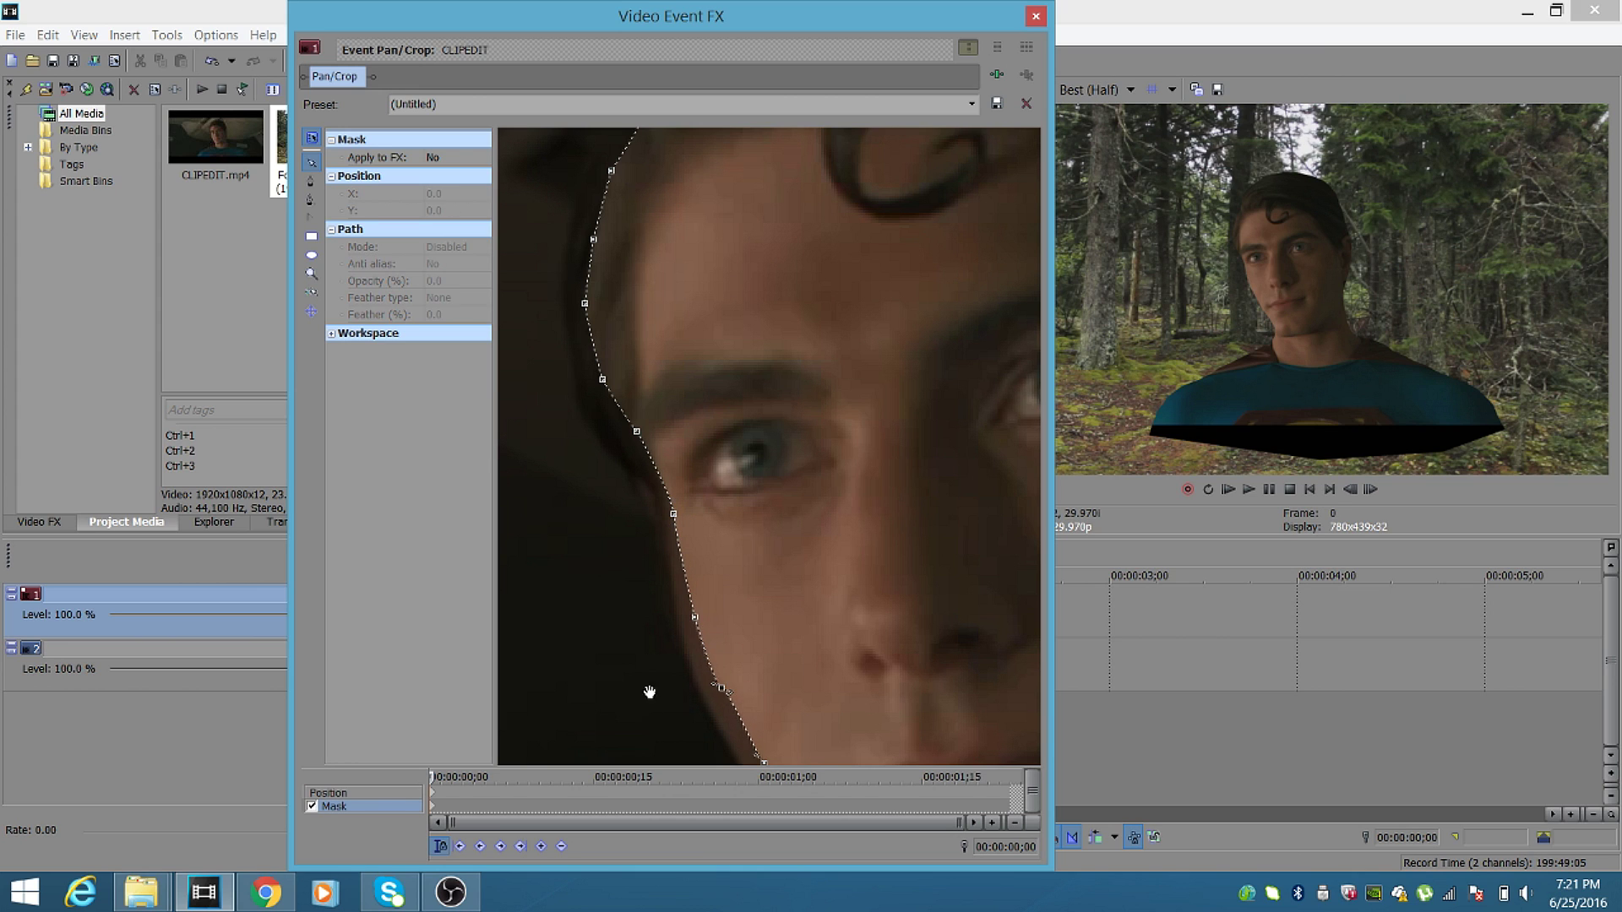
Undo the last move at the jaw and reposition the jawline anchor points one by one, including one at X 908.0, Y 604.2.
drag(652, 688, 580, 391)
click(728, 513)
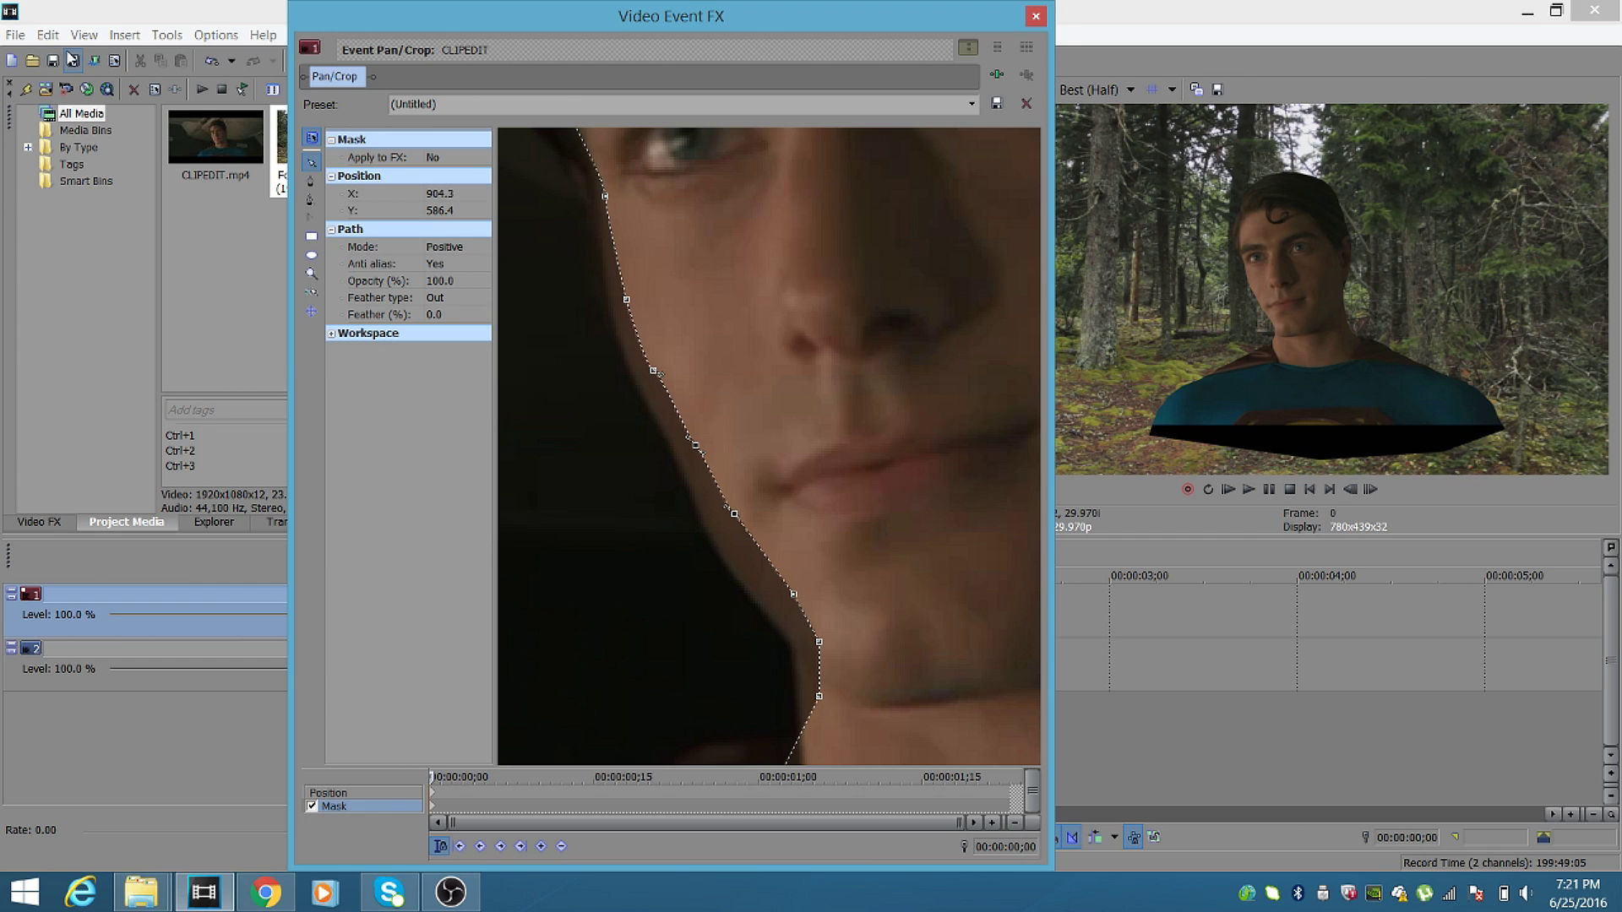
click(47, 35)
click(110, 53)
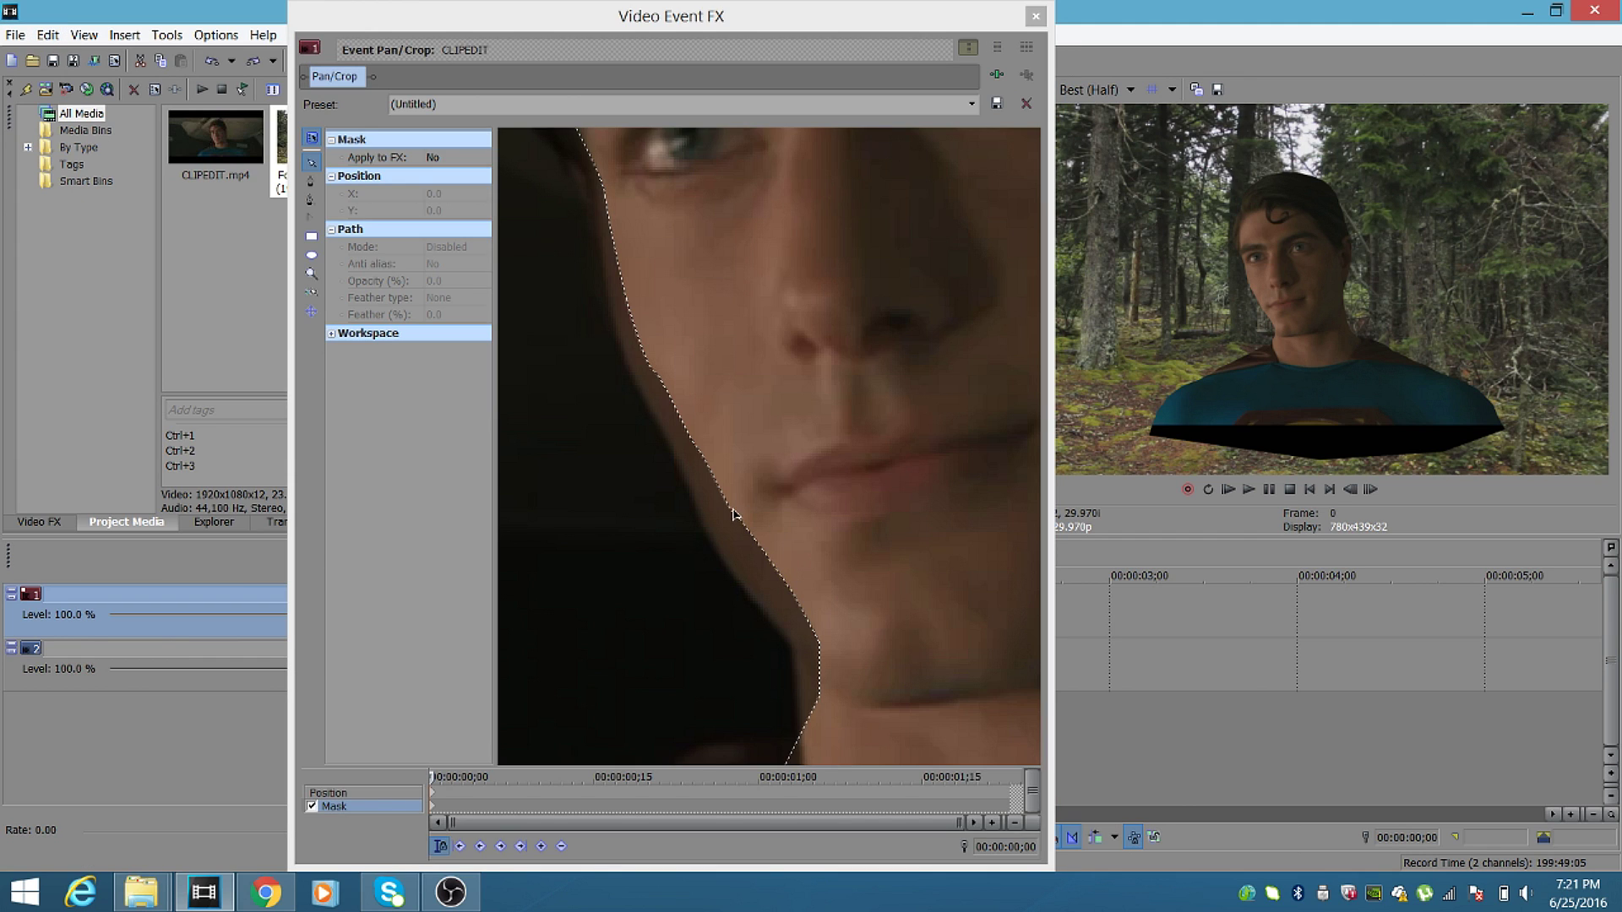
click(734, 516)
drag(732, 517, 725, 524)
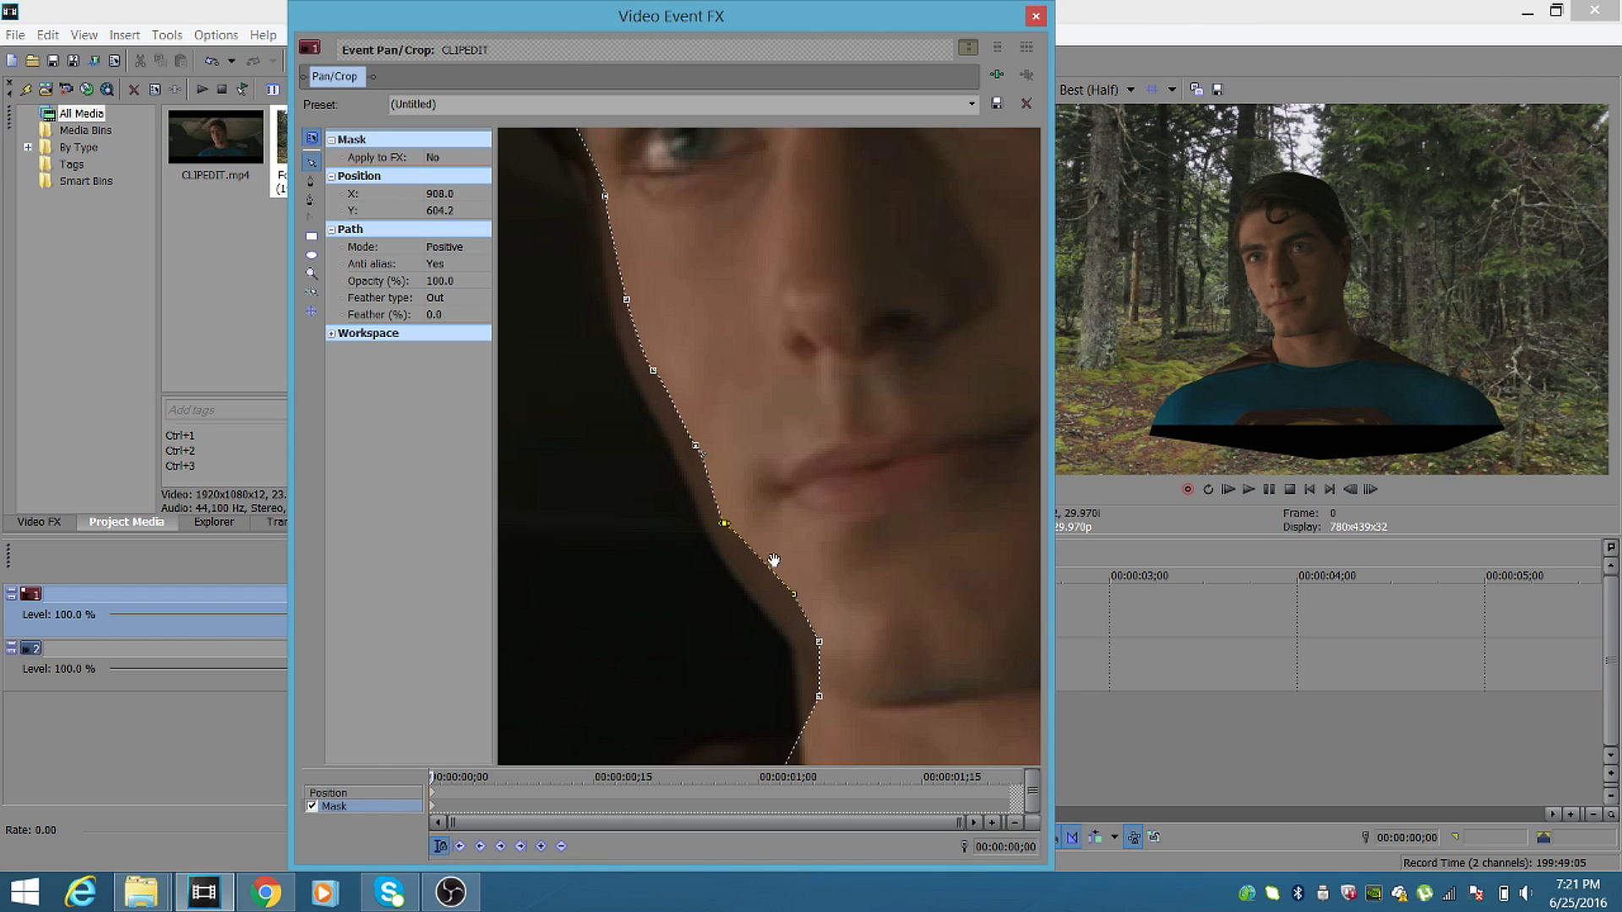
drag(793, 594, 782, 603)
Raise the mask points along the cape beside the neck, including those at X 841.9, Y 736.4 and X 781.9, Y 768.8.
drag(705, 652, 721, 424)
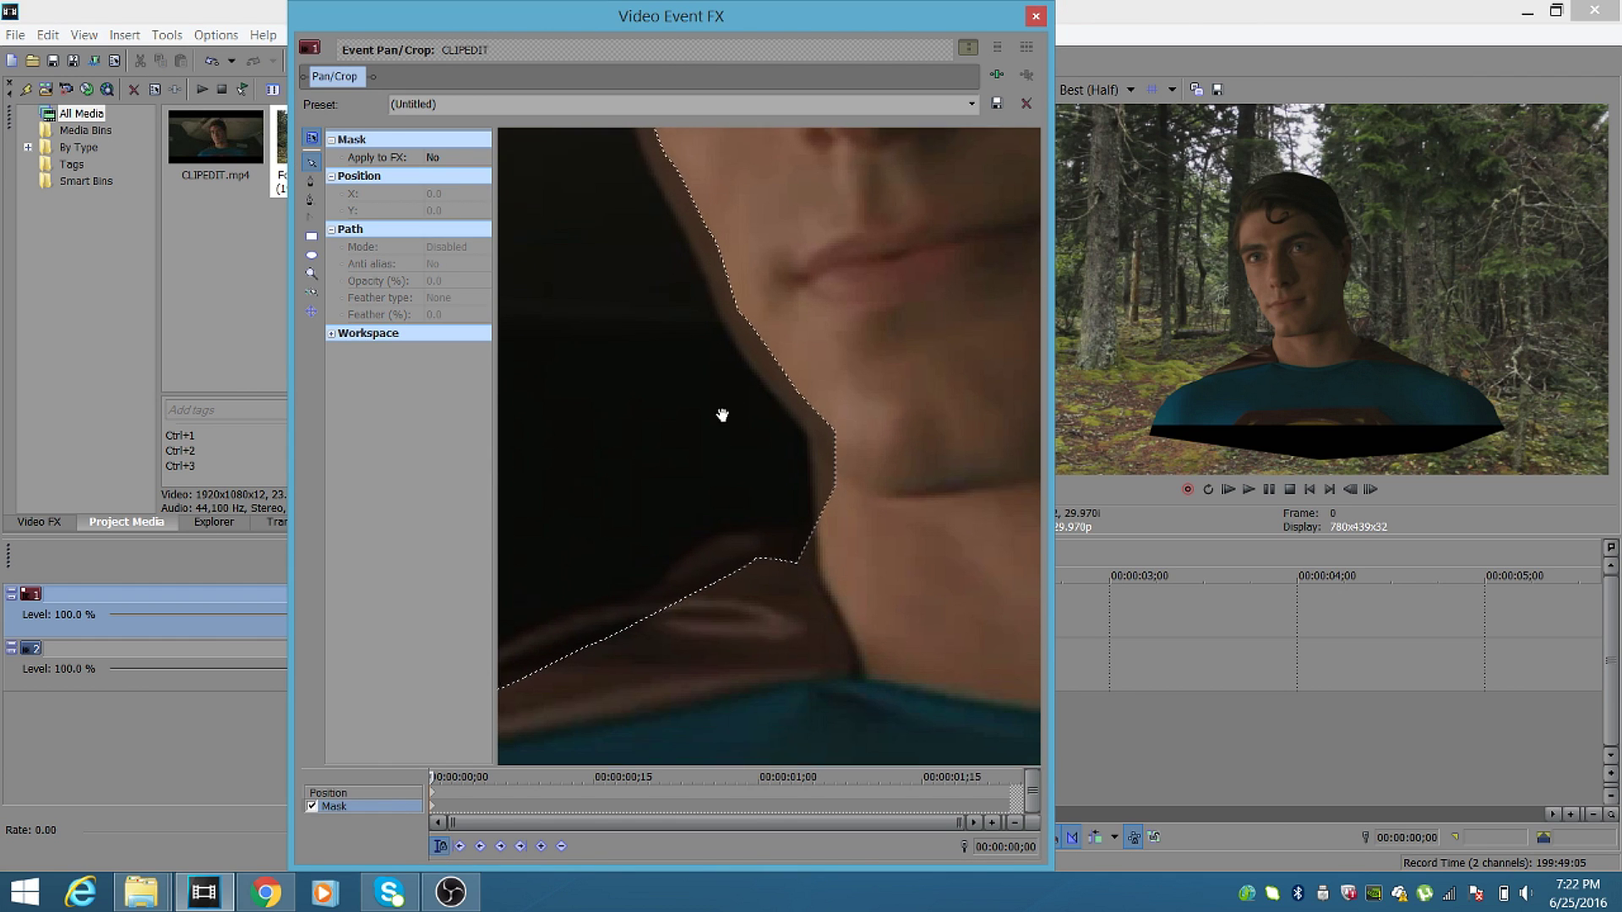
drag(803, 537, 825, 409)
click(760, 529)
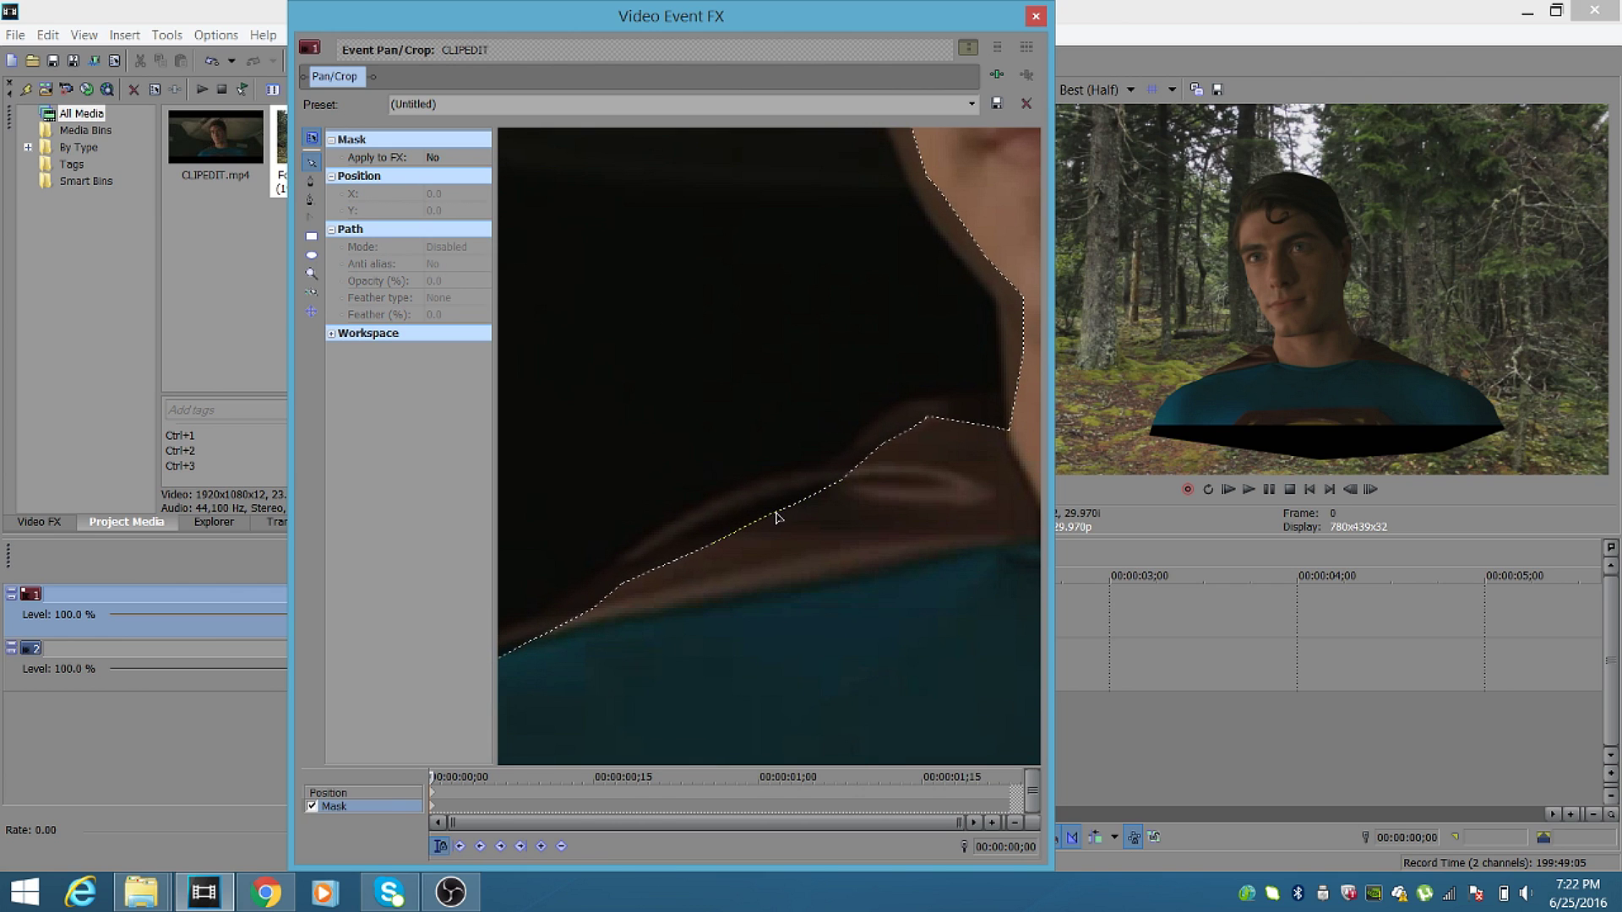
click(782, 512)
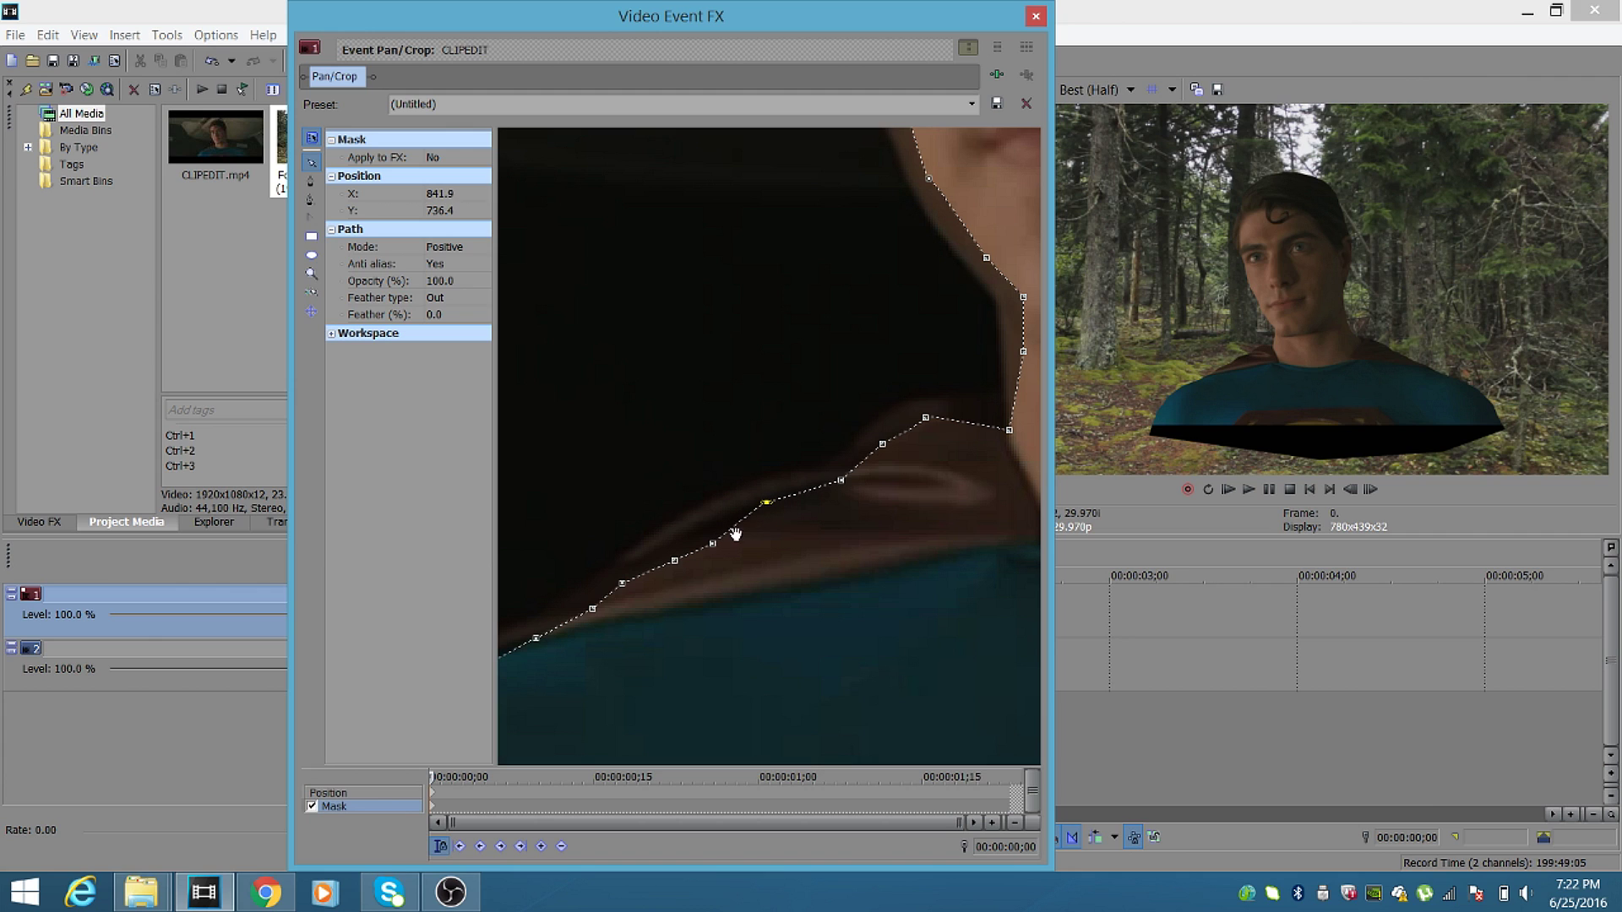
drag(637, 473, 804, 296)
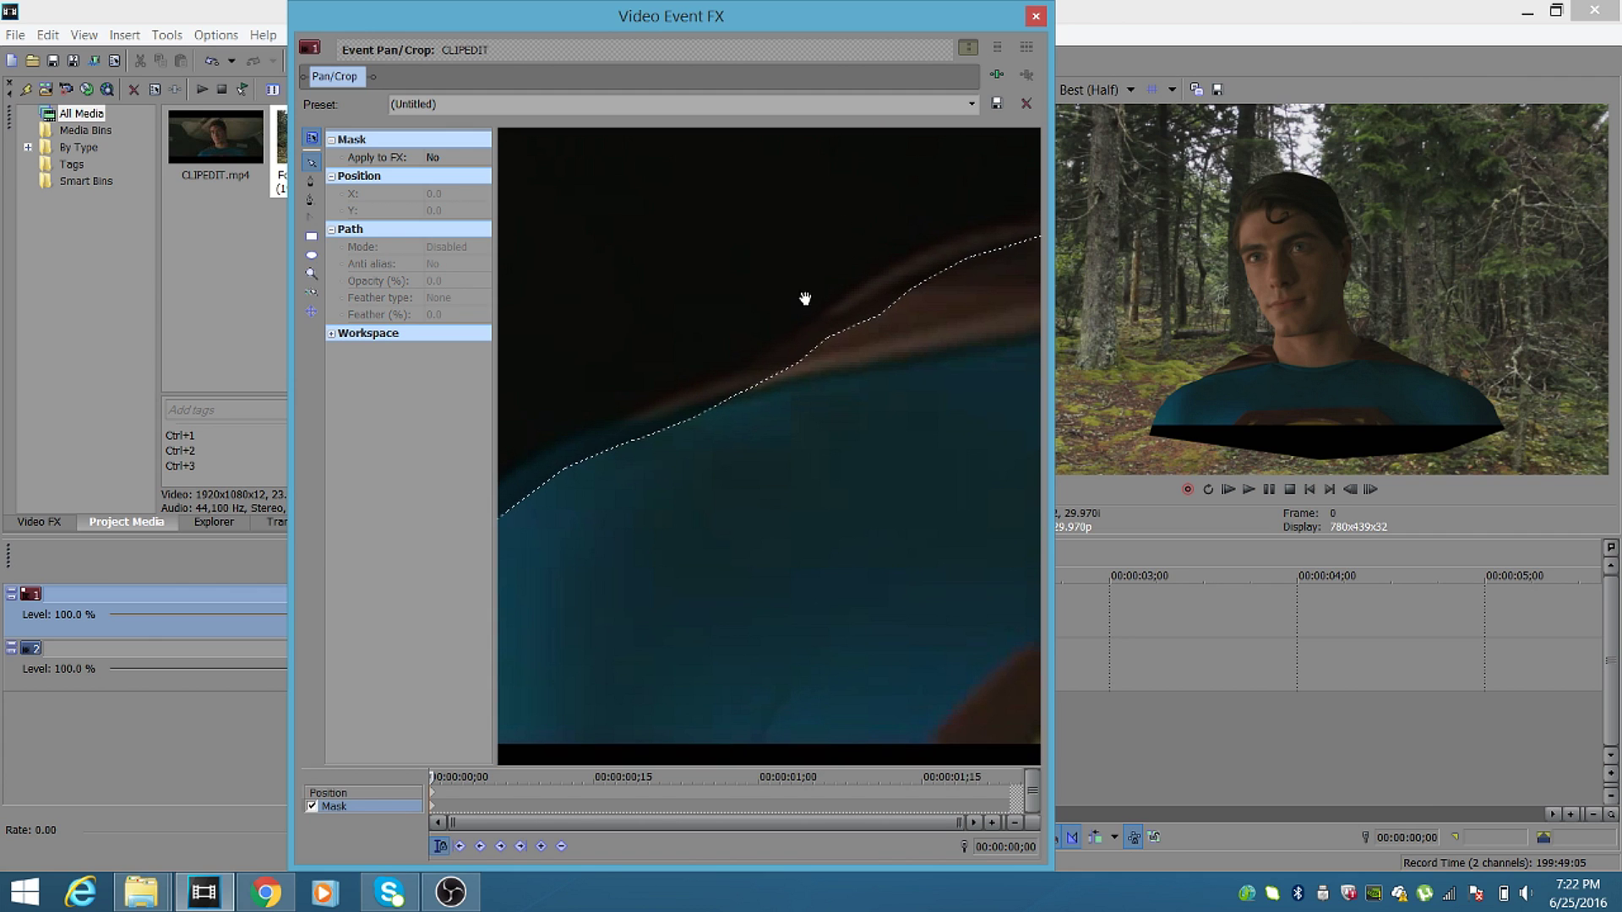
click(828, 343)
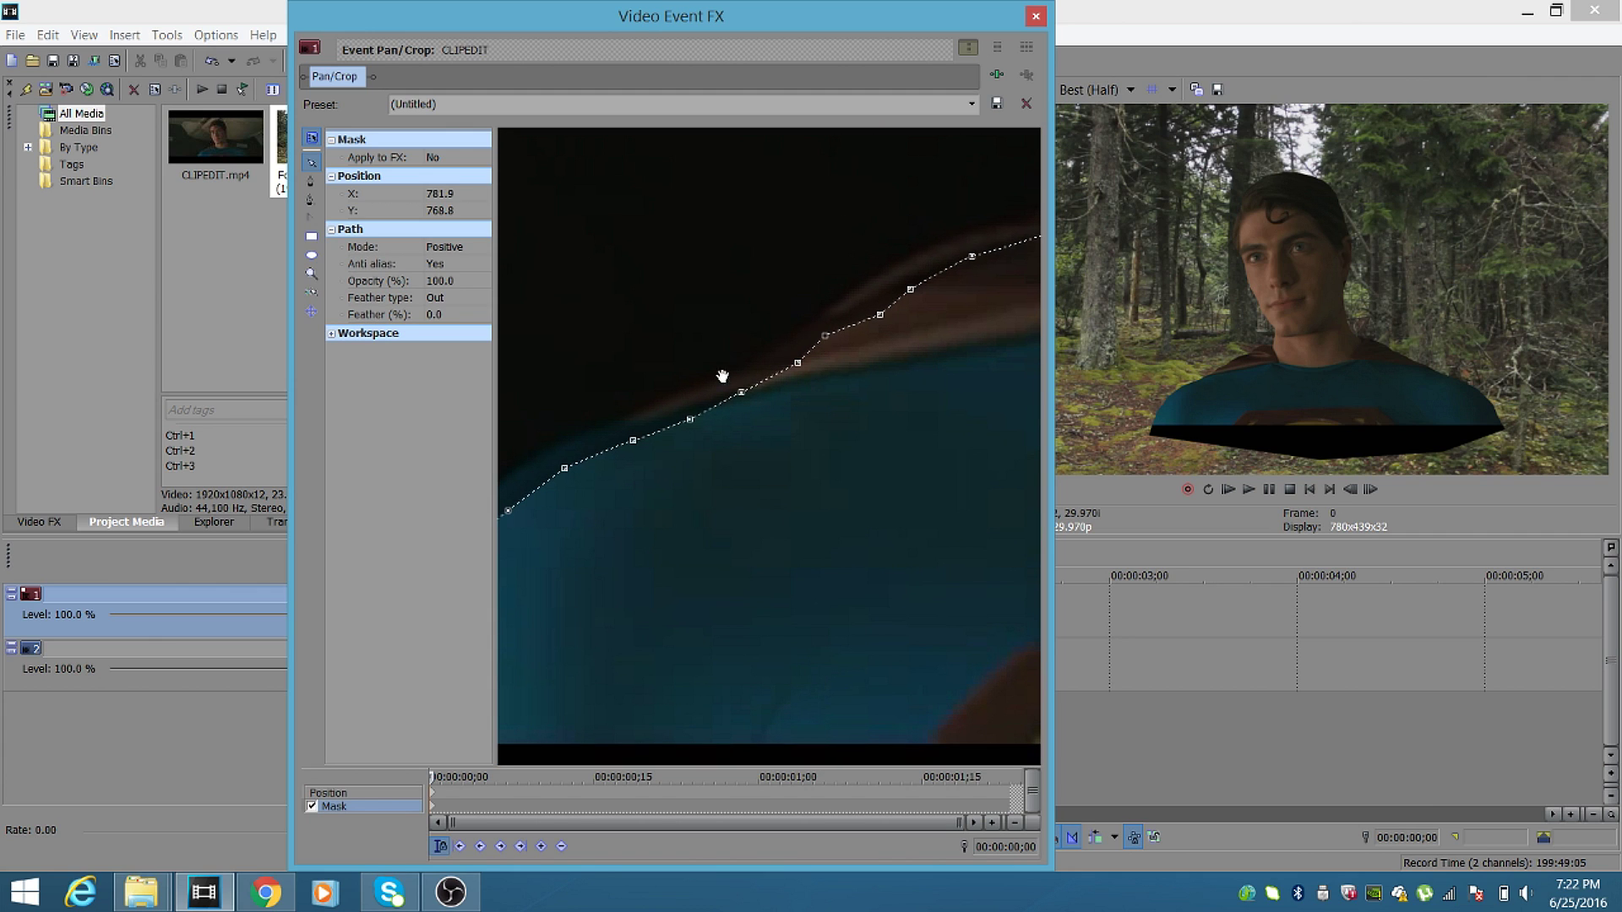
Adjust the mask points along the outer curve of the blue shoulder and check the full outline around the man.
scroll(656, 351, down, 2)
scroll(641, 461, down, 2)
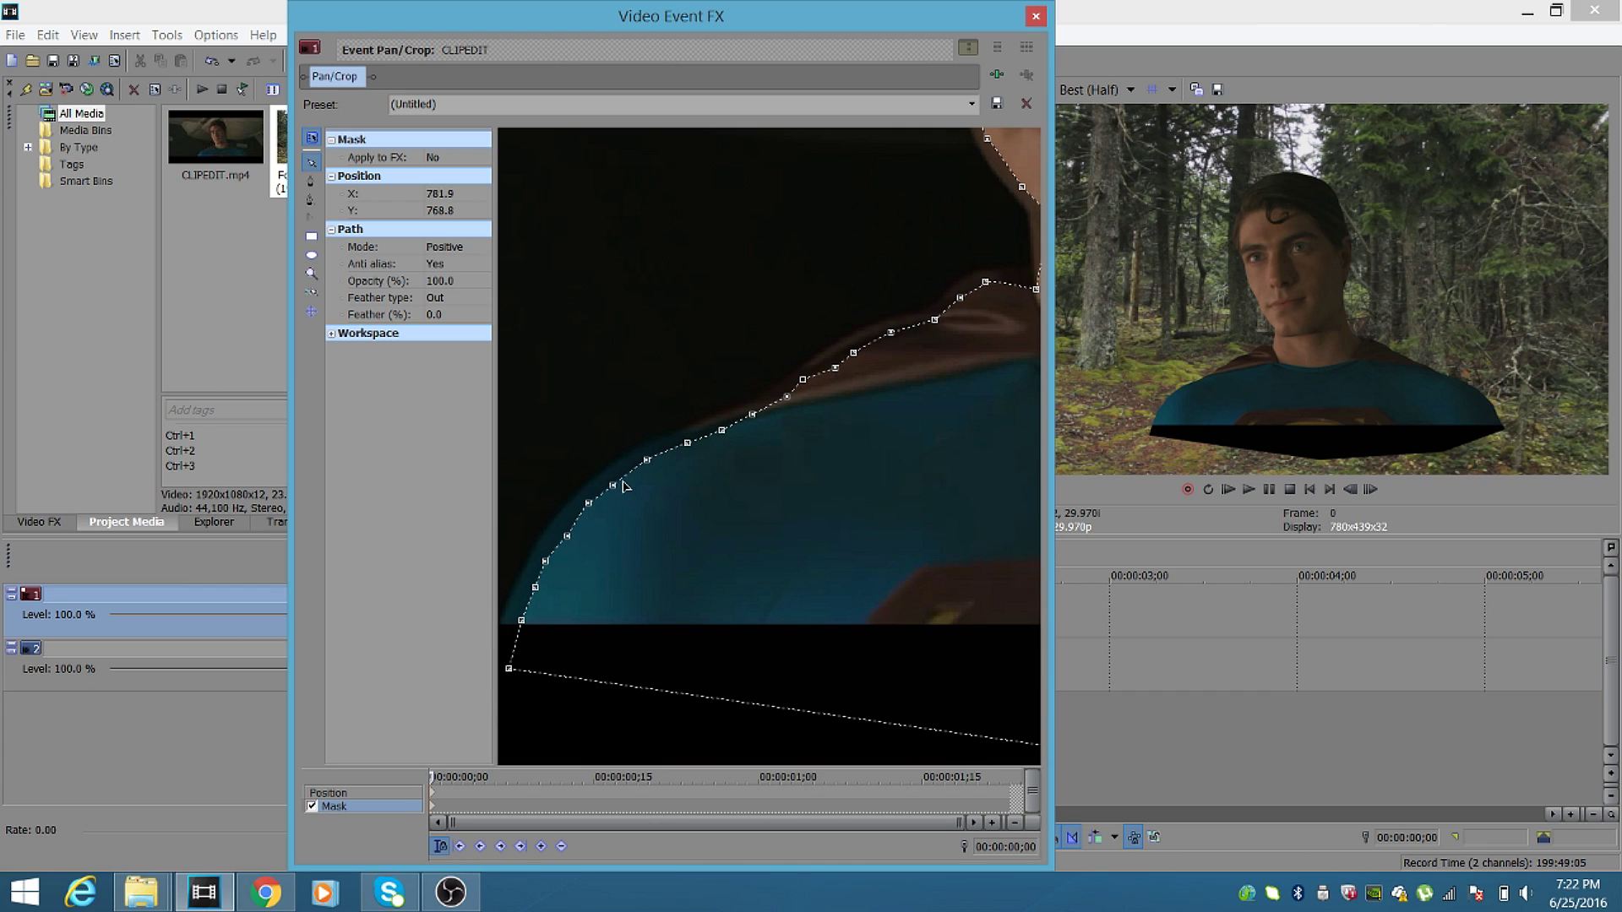
drag(613, 487, 610, 483)
click(566, 535)
scroll(651, 536, down, 3)
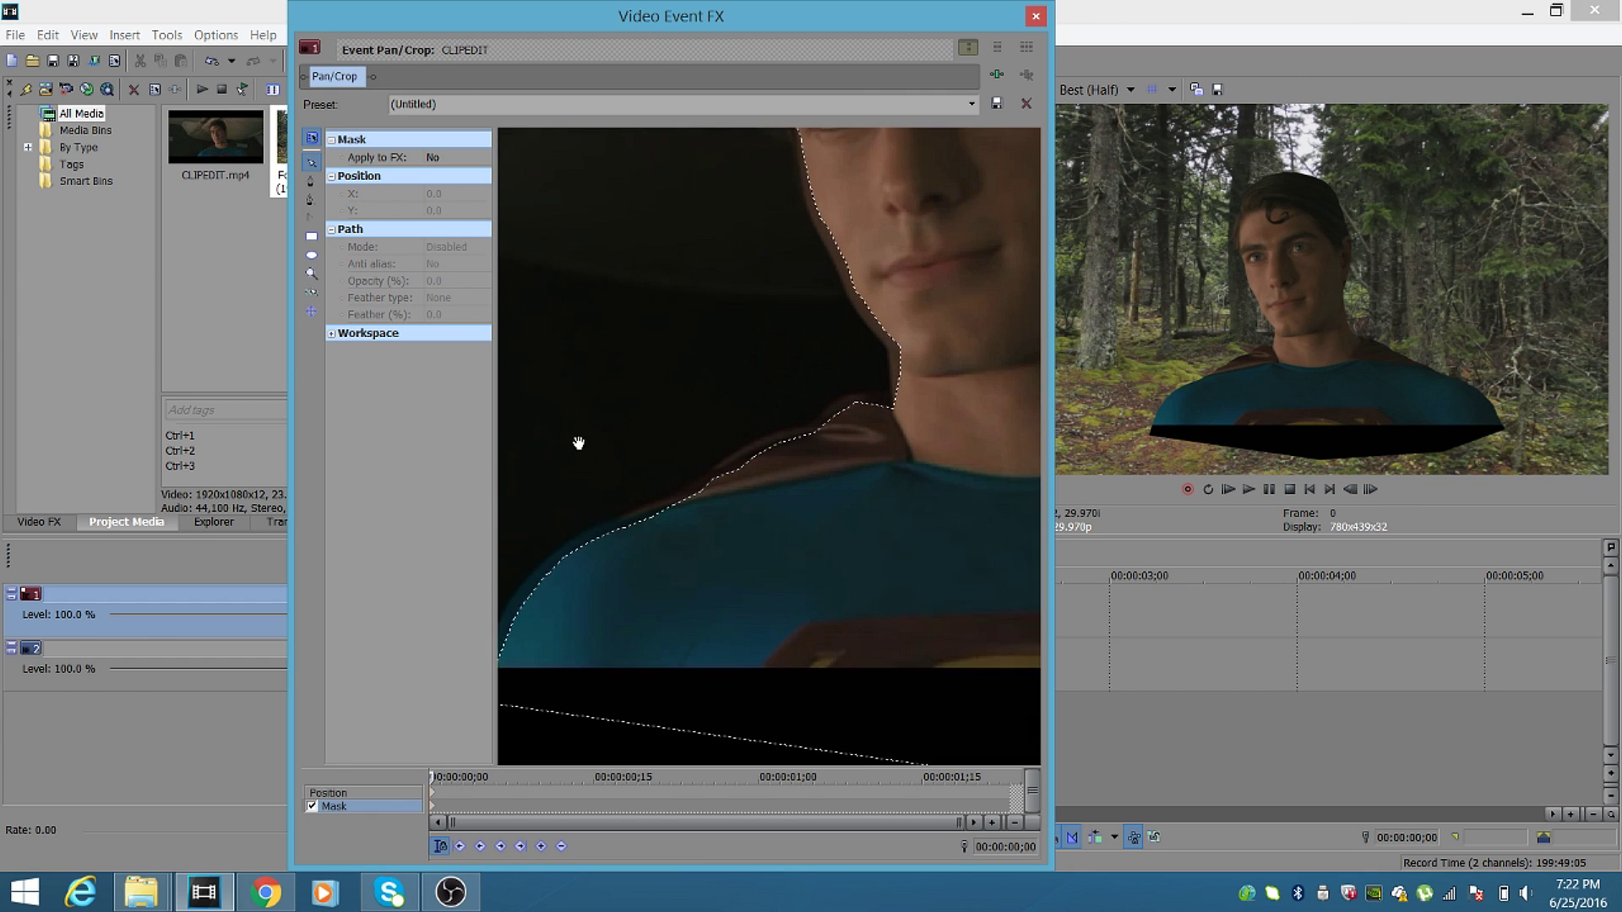
scroll(517, 456, down, 5)
drag(937, 456, 975, 559)
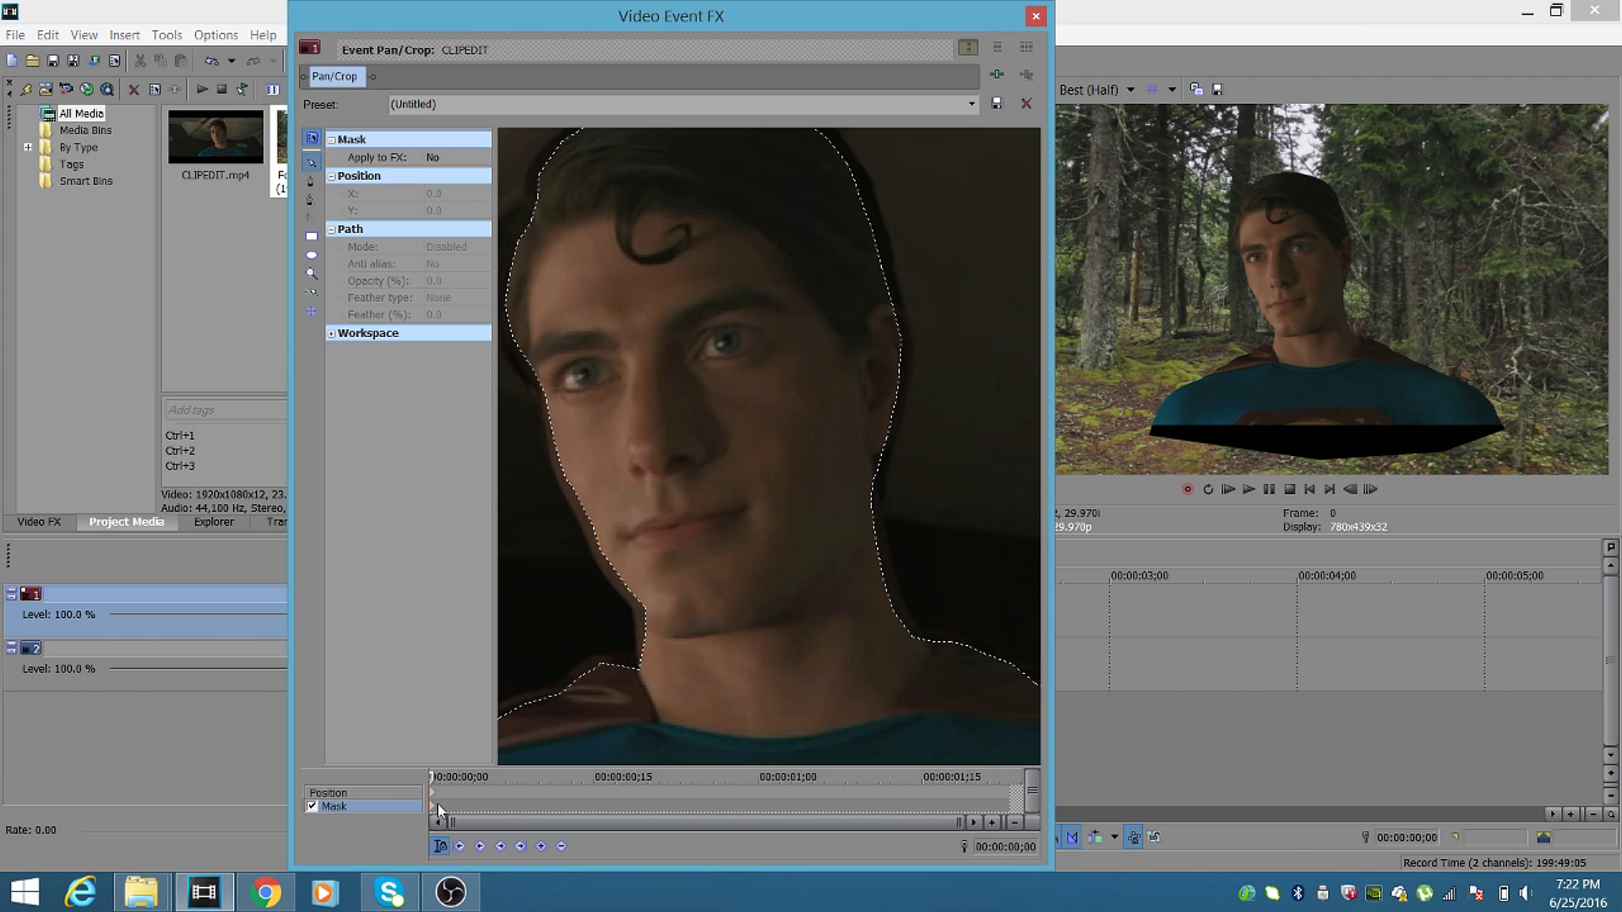
Select all anchor points of the mask with the Normal Edit tool.
click(312, 183)
click(312, 163)
right_click(874, 491)
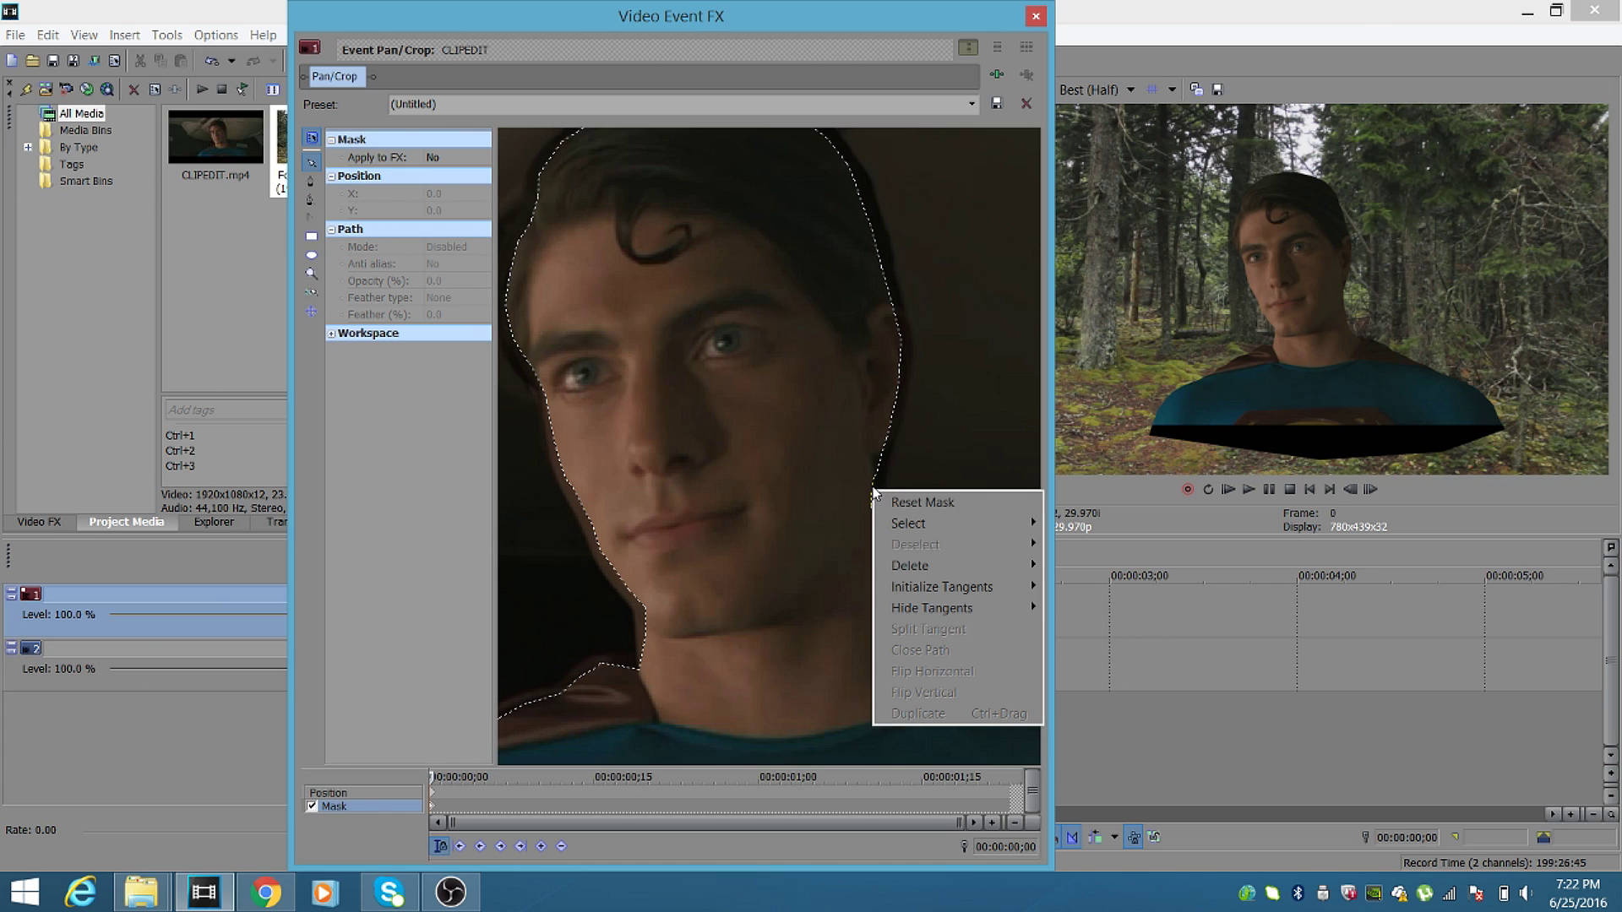
mouse_move(926, 532)
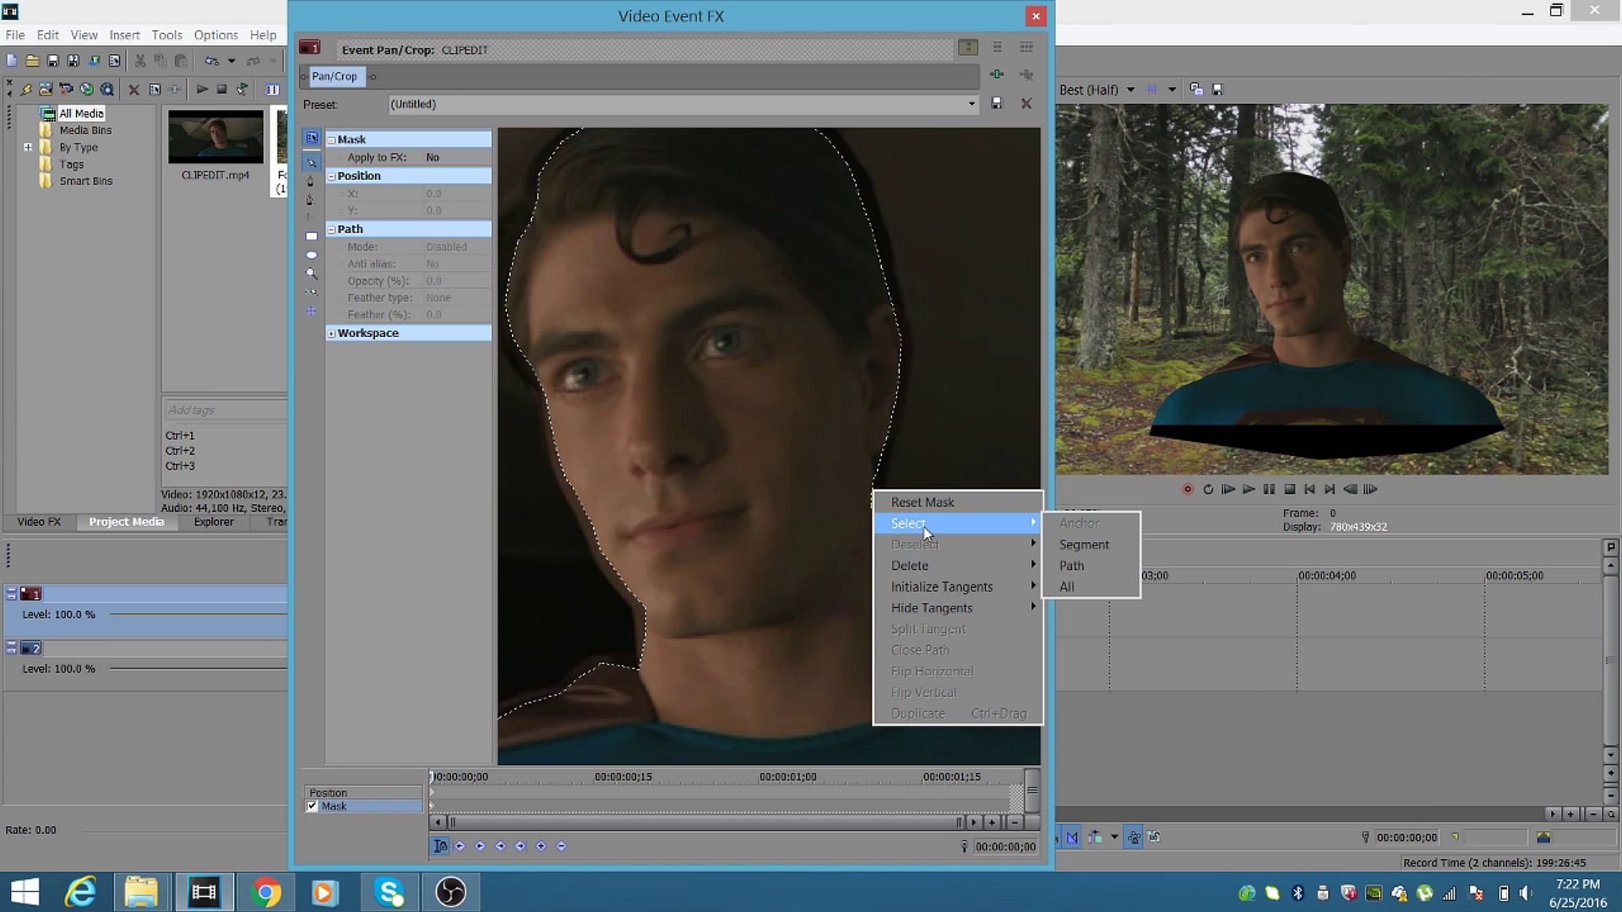
click(1067, 586)
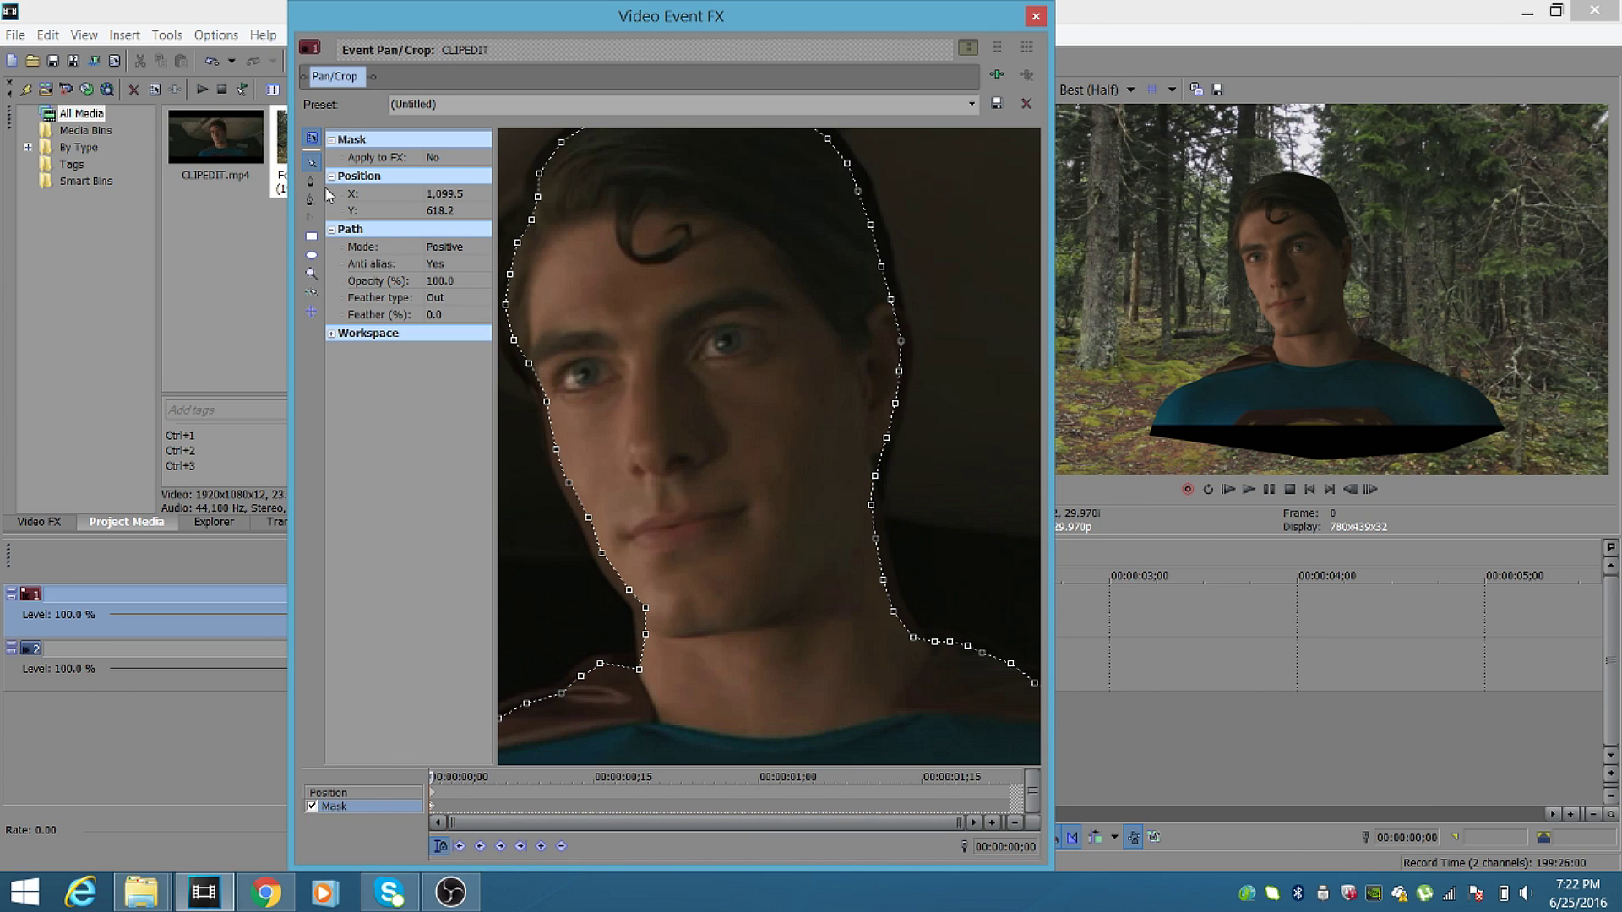
Set the mask's feather type to Out and its feather to 0.5%.
click(455, 305)
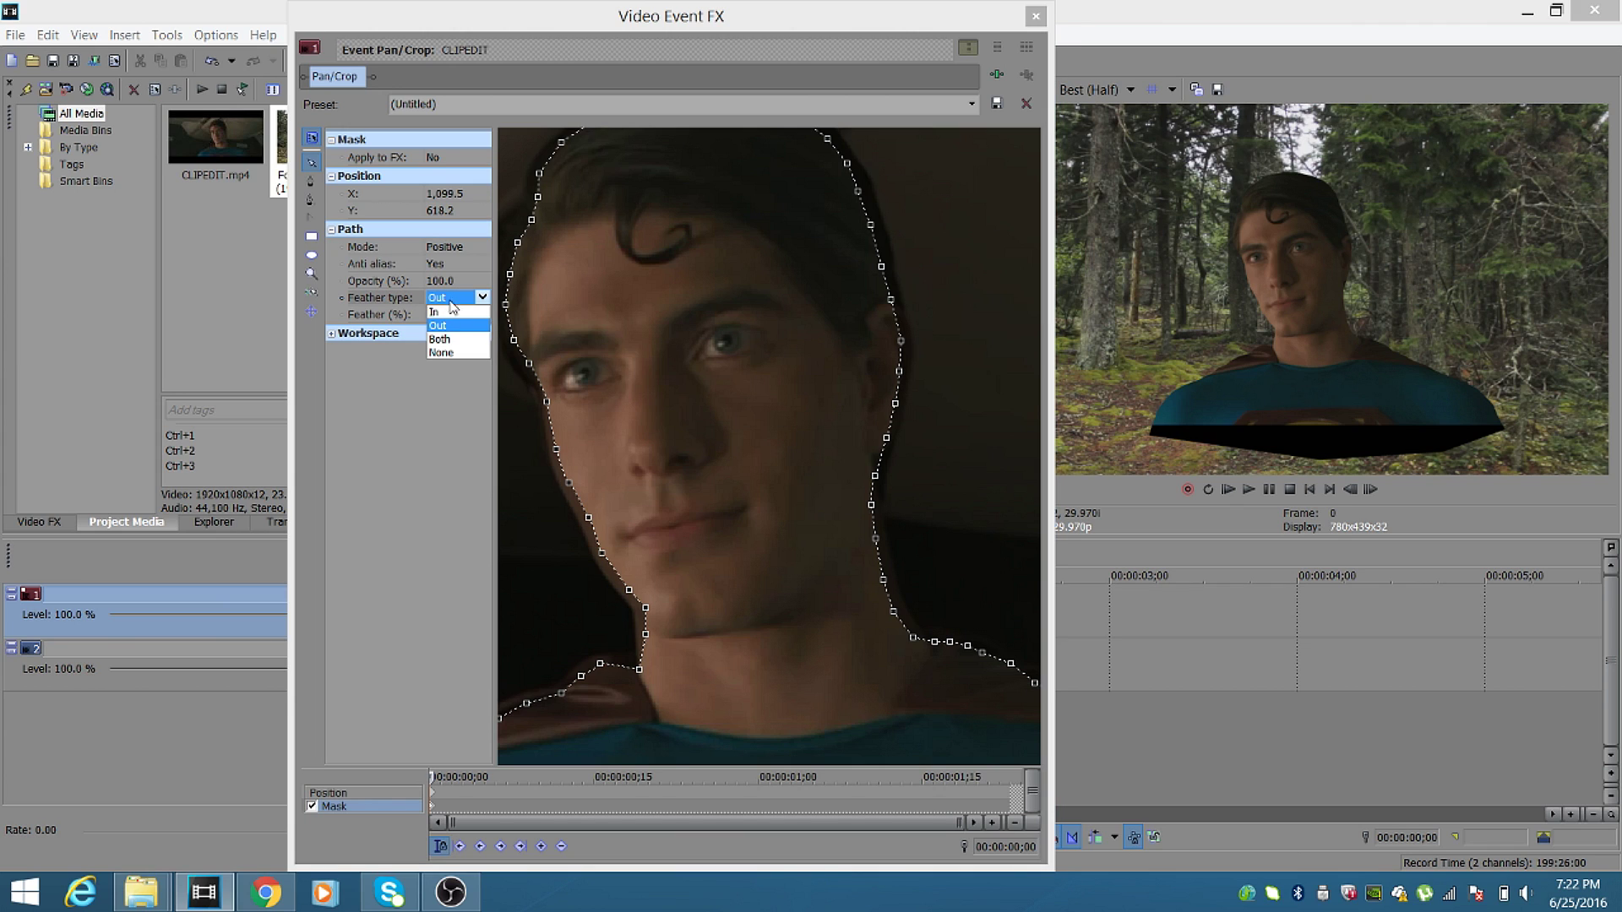
click(440, 326)
click(443, 314)
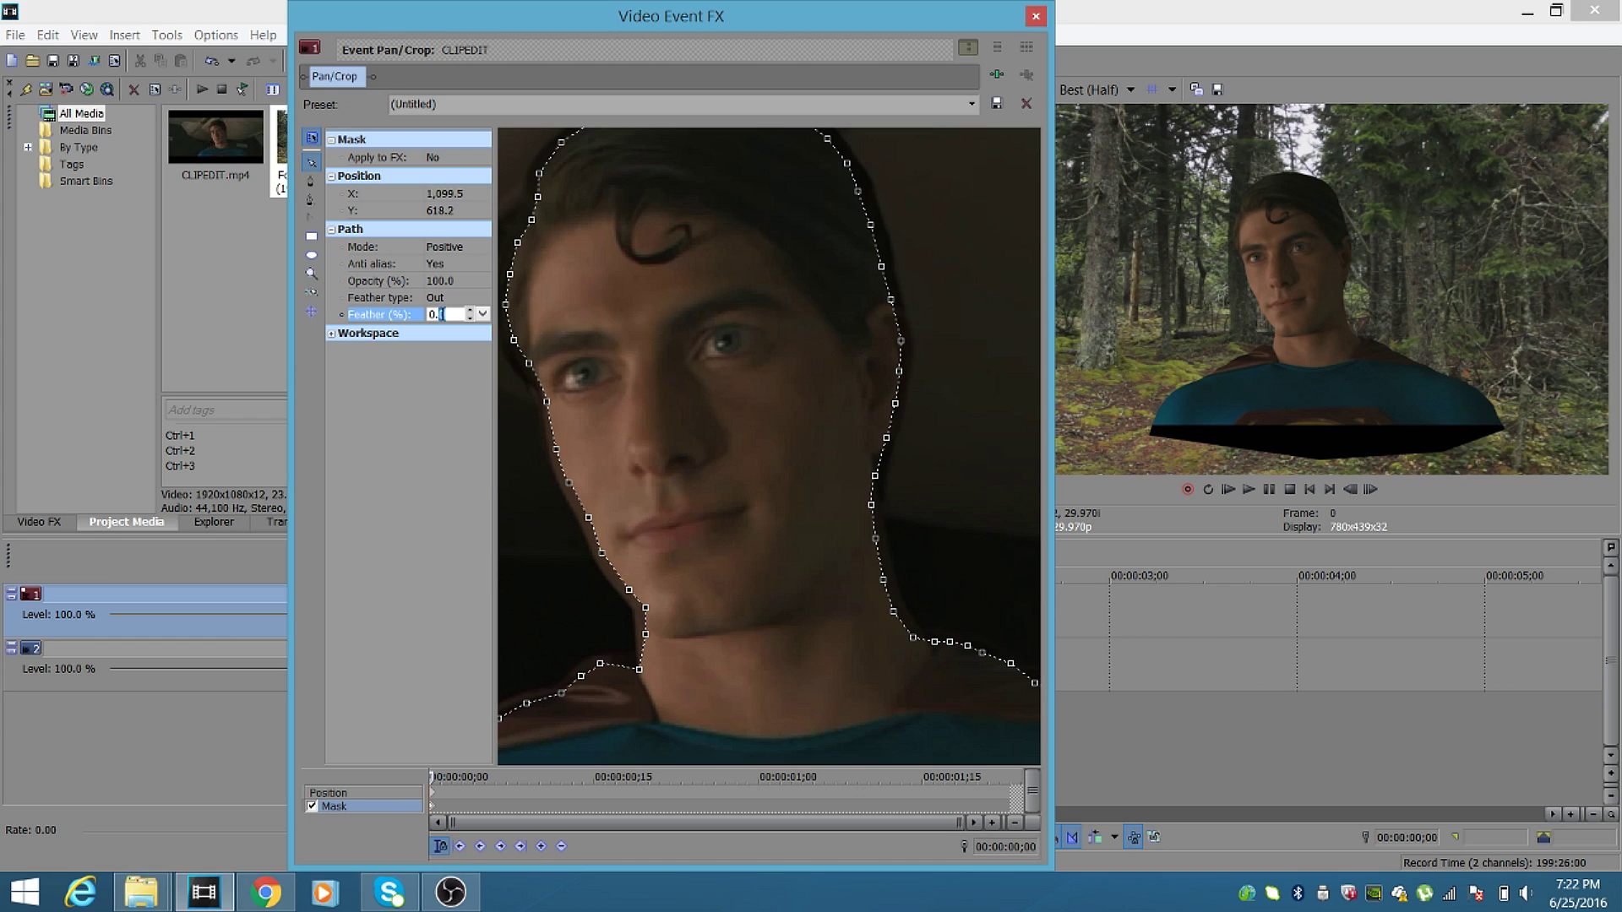
text(0.5)
click(432, 813)
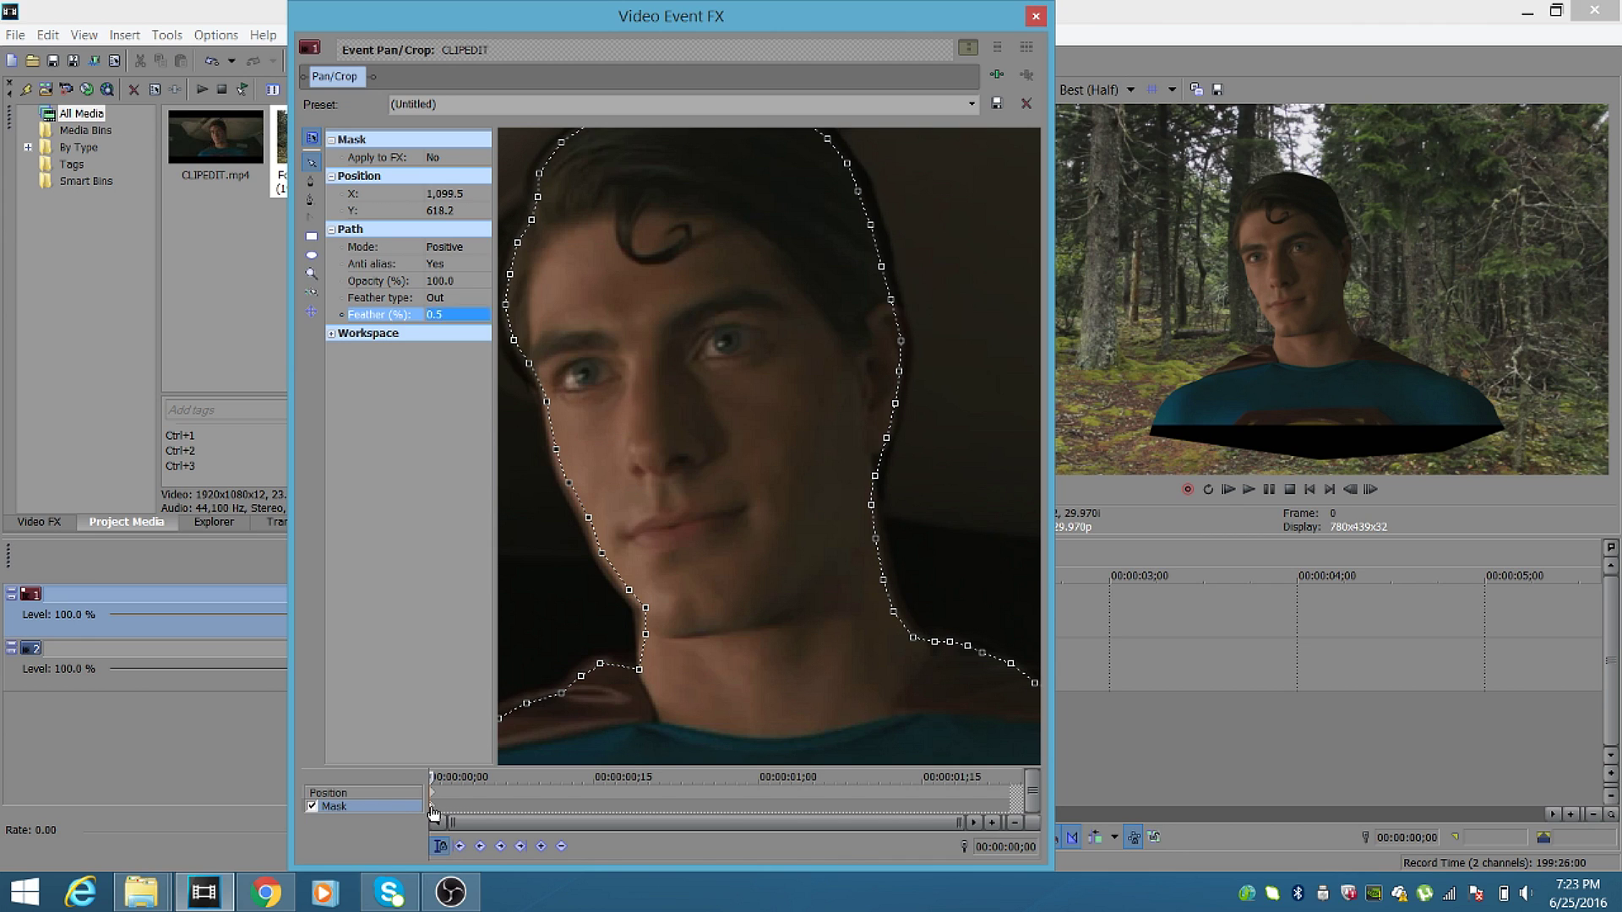
Set the mask's feather to 0.6% and close the event's effects window.
click(456, 321)
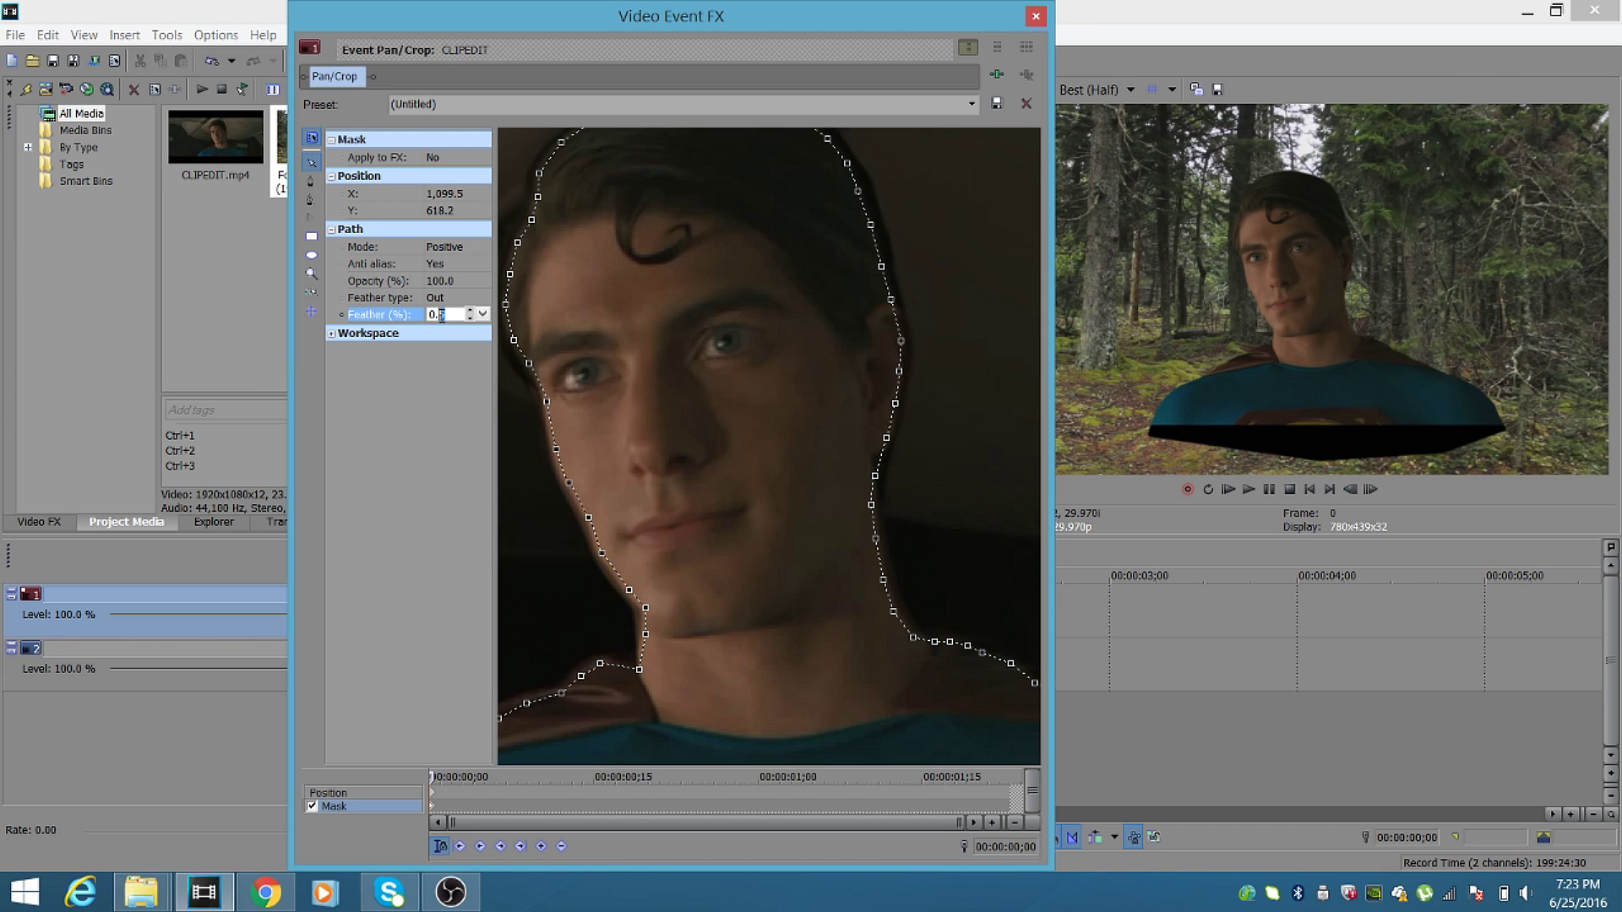
key(BackSpace)
text(6)
click(435, 810)
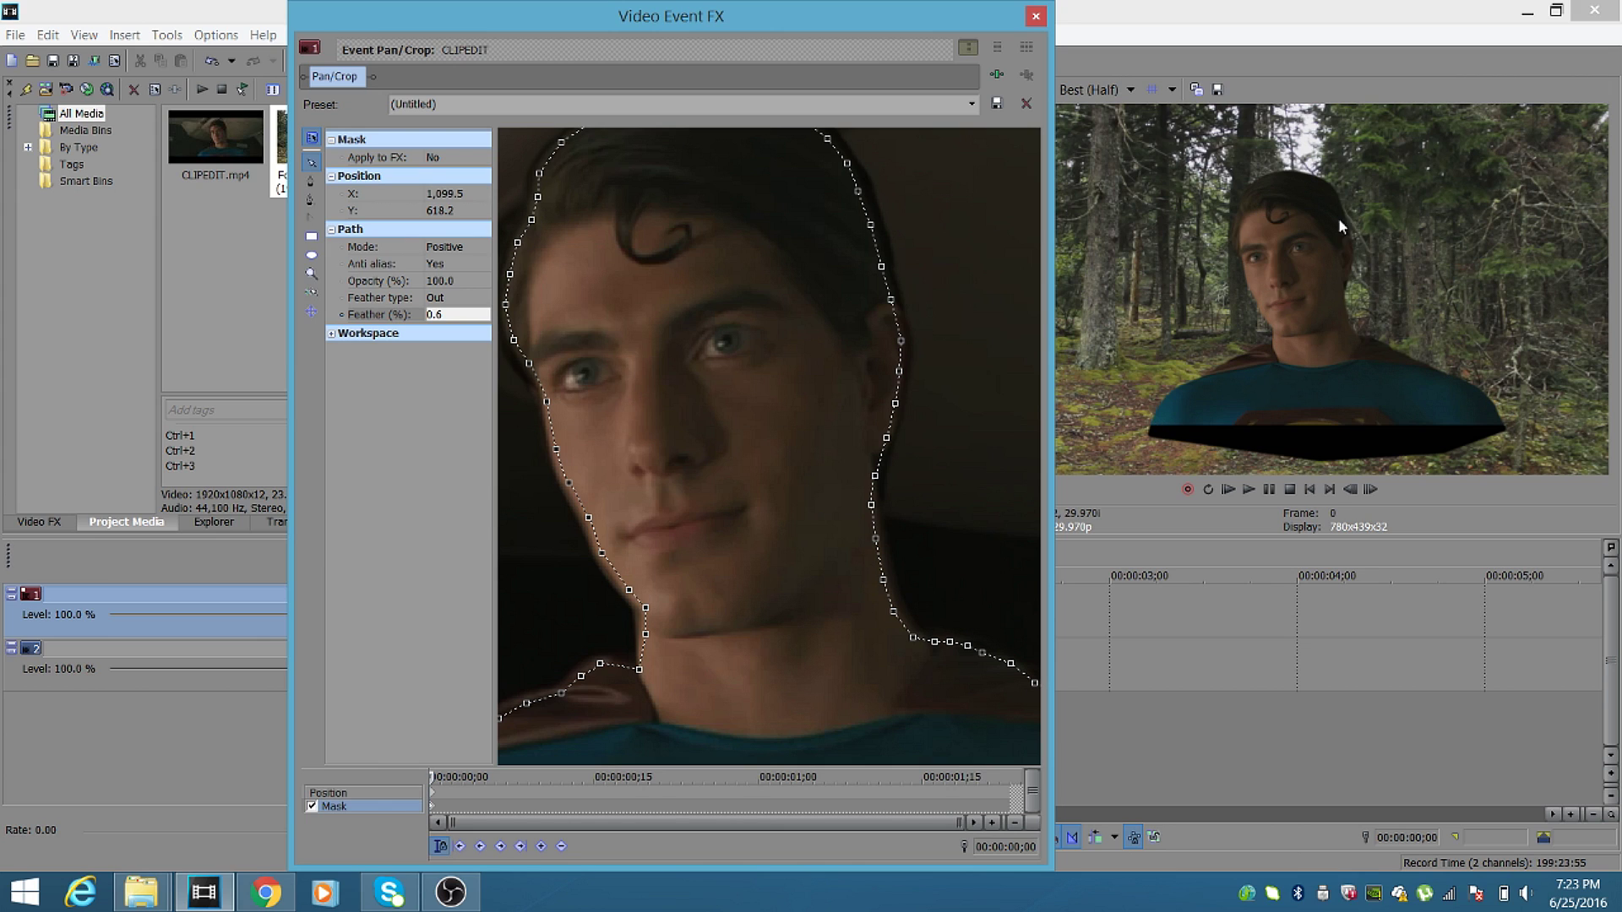
click(1035, 16)
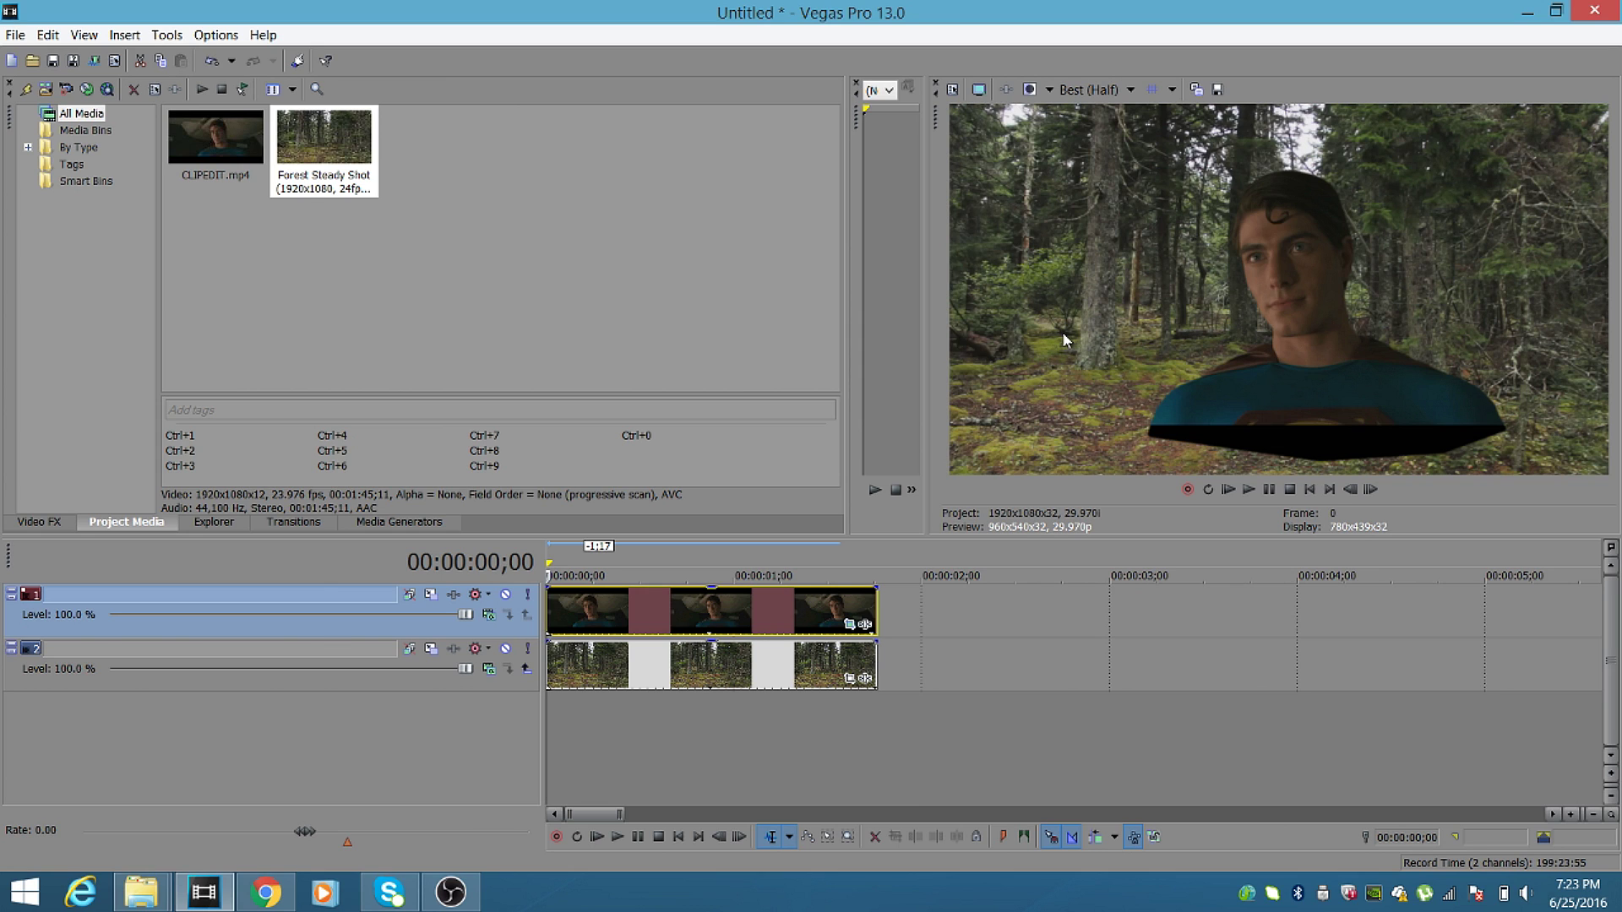
Apply the WIDESCREEN2 preset of the Cookie Cutter video effect to the forest background clip on the second track.
click(31, 523)
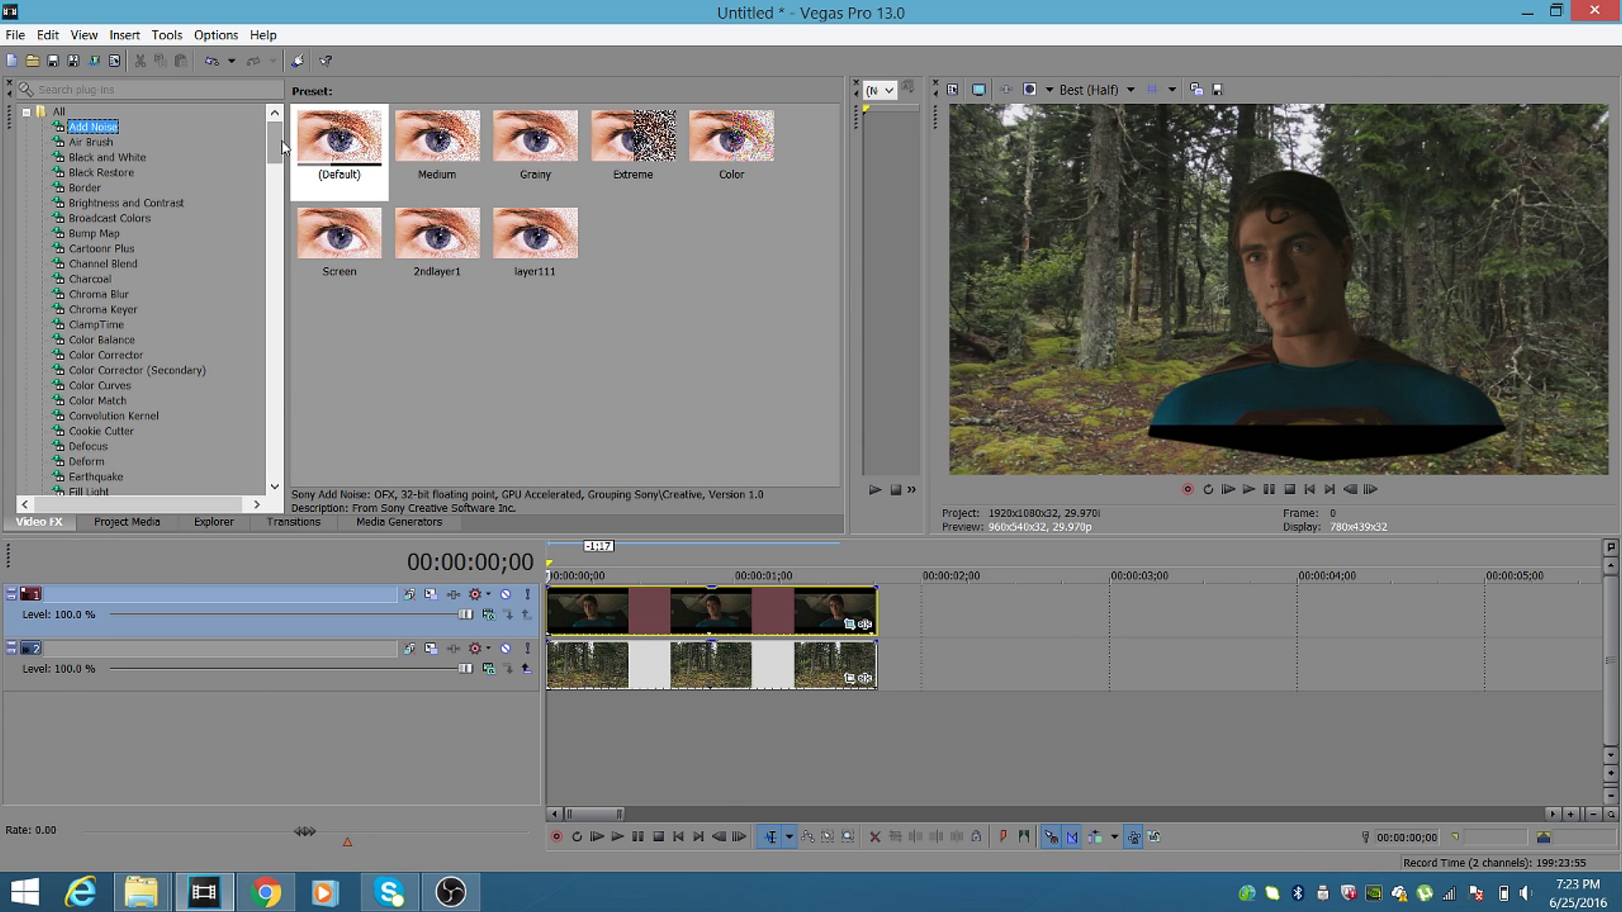
drag(281, 140, 281, 158)
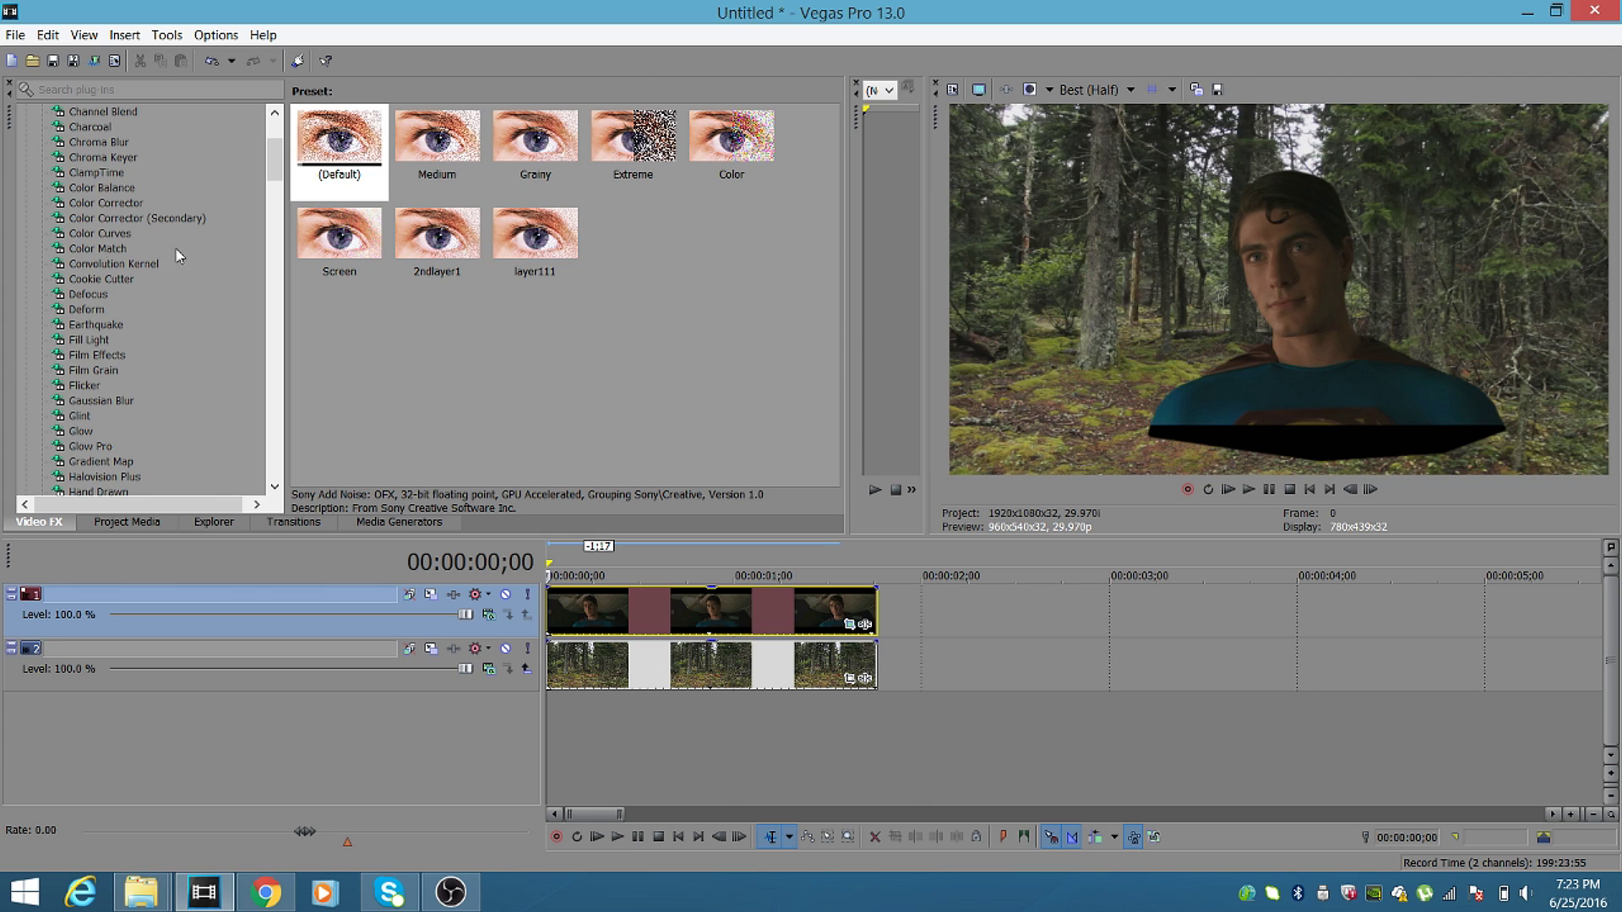
click(99, 279)
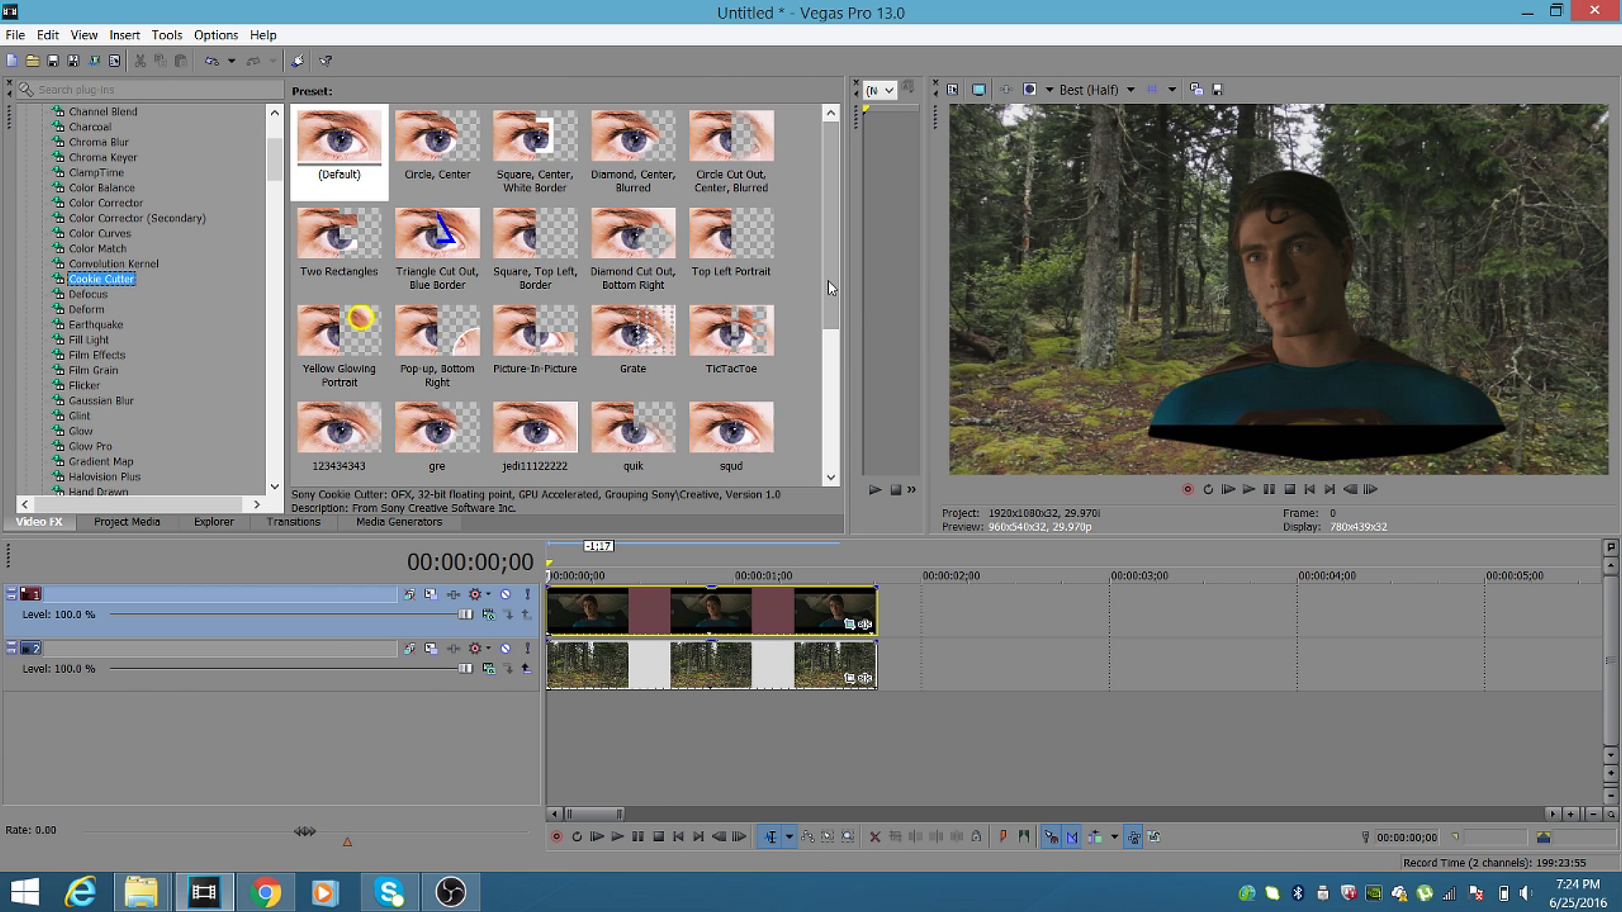
drag(827, 281, 835, 450)
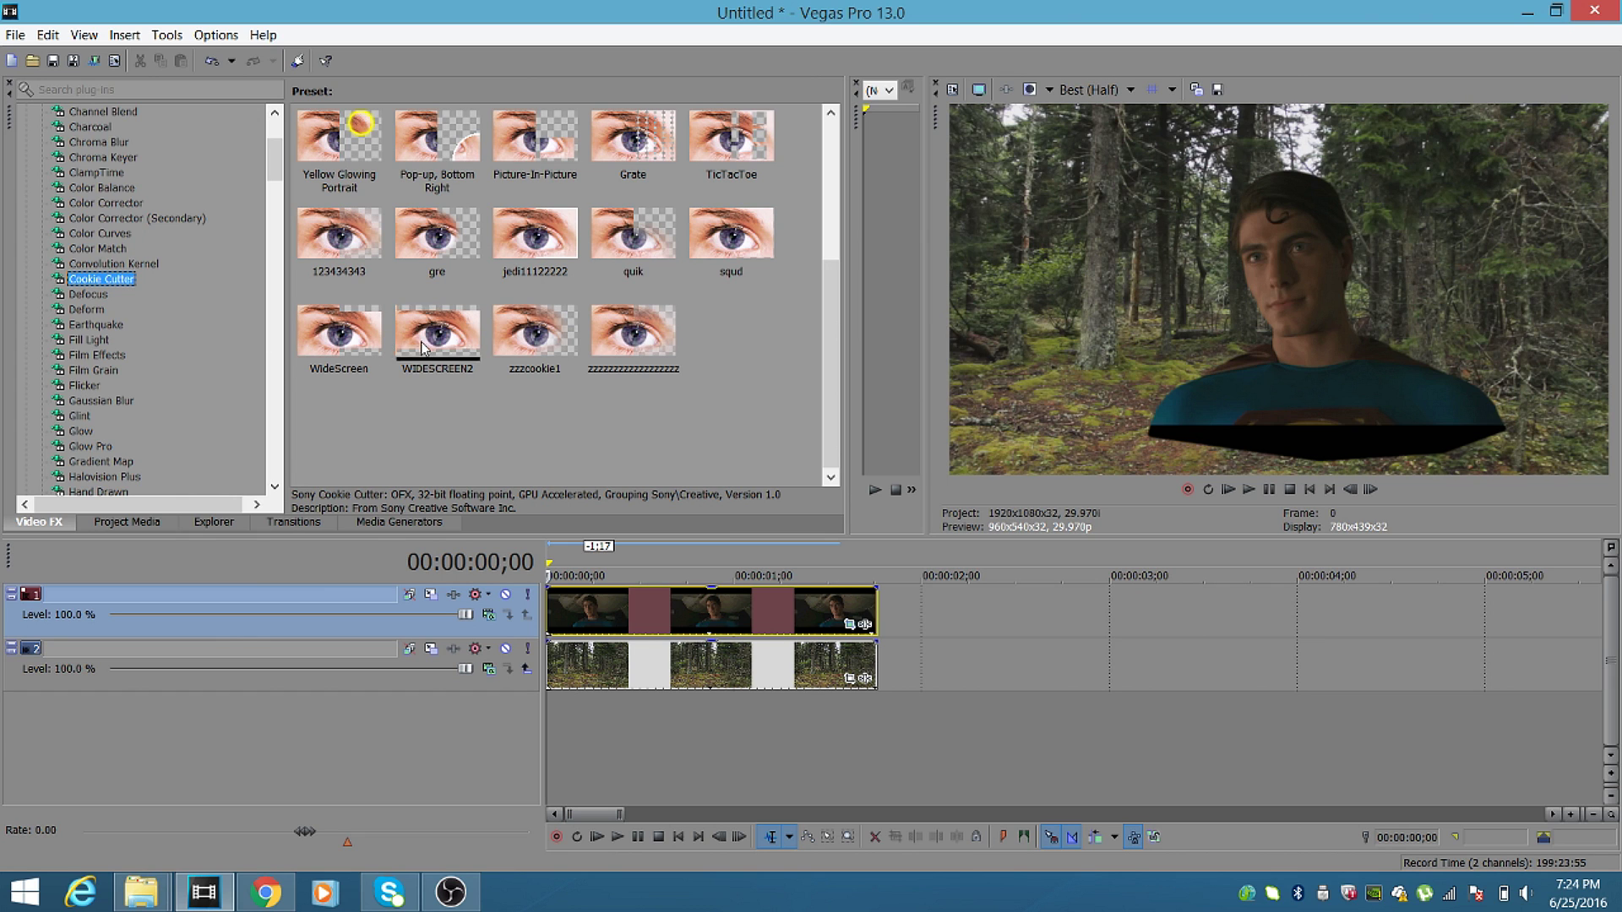
drag(831, 365, 819, 214)
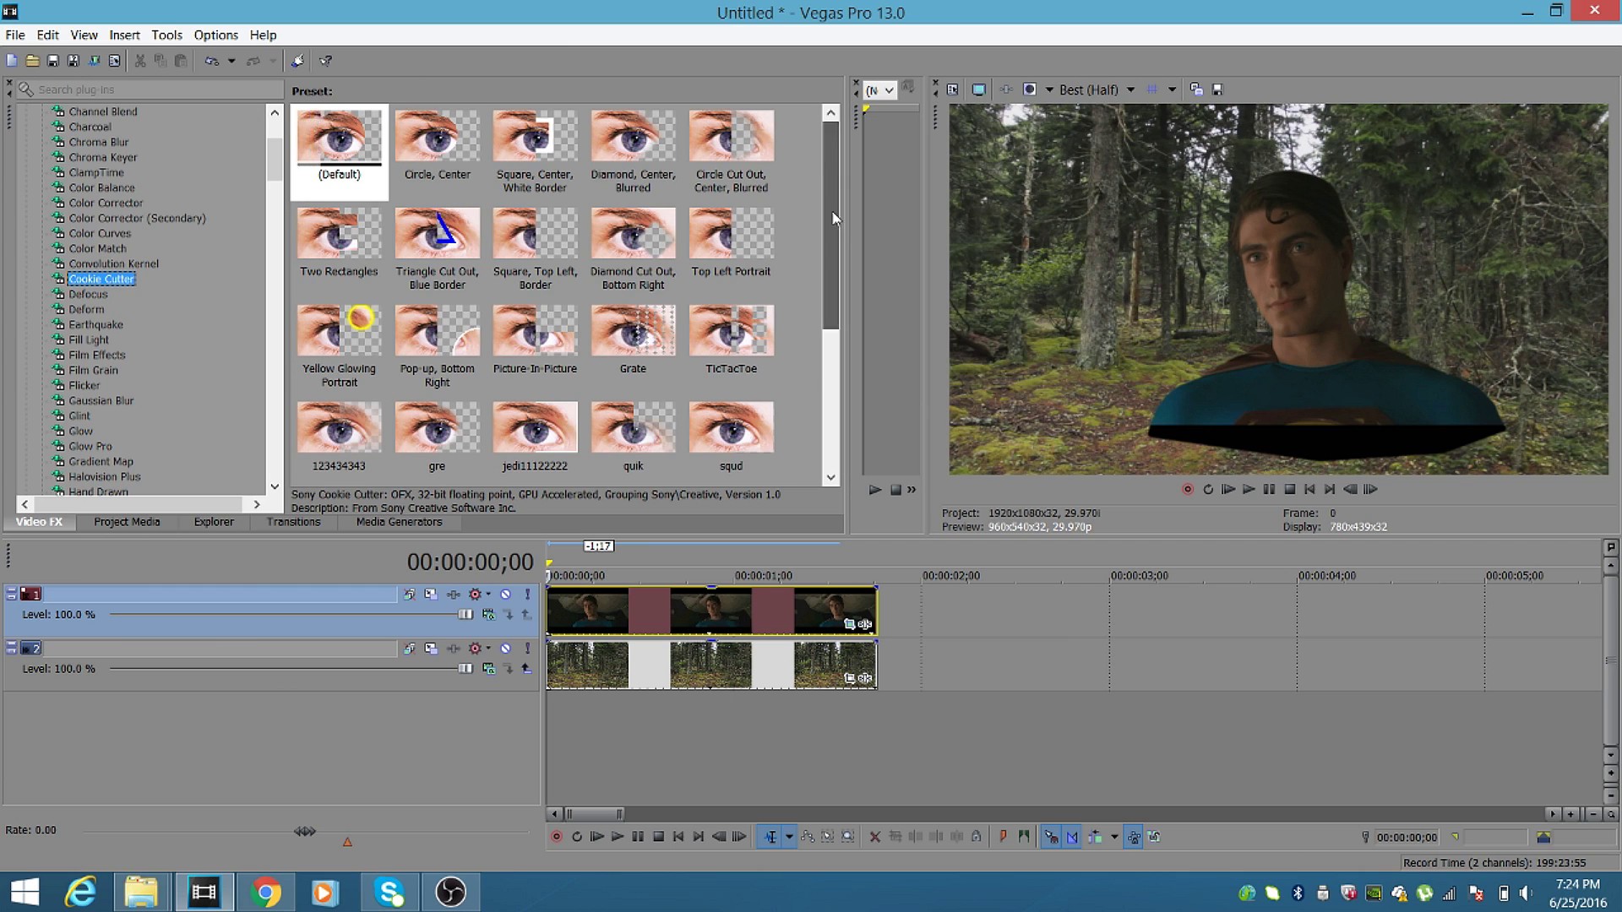
drag(832, 203, 831, 343)
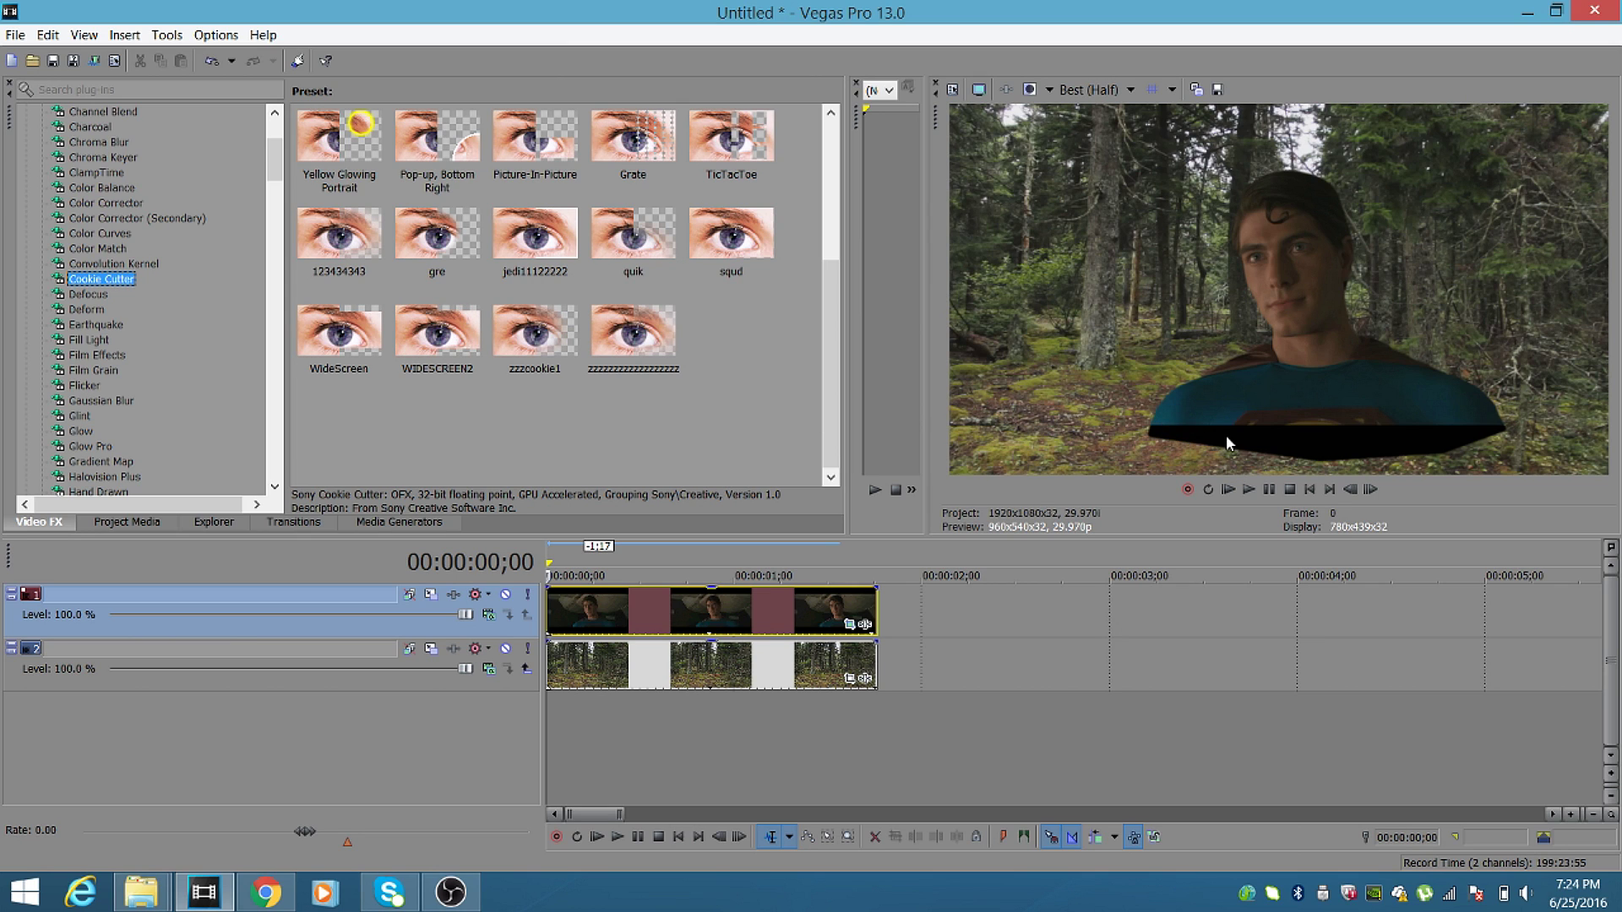
drag(436, 334, 972, 652)
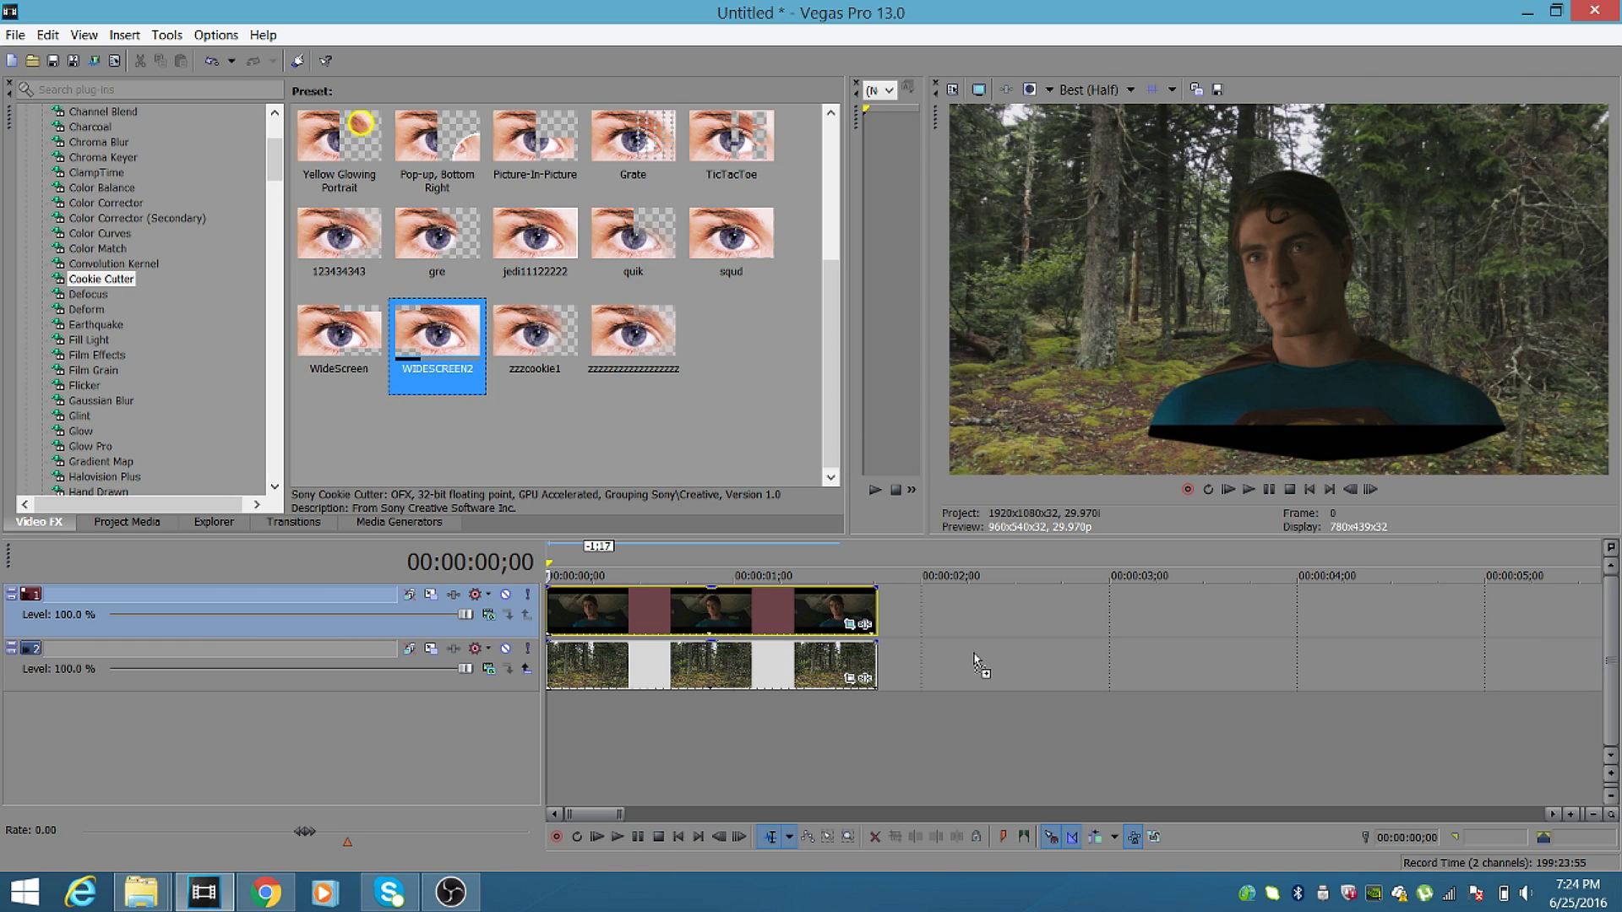
drag(973, 658, 815, 670)
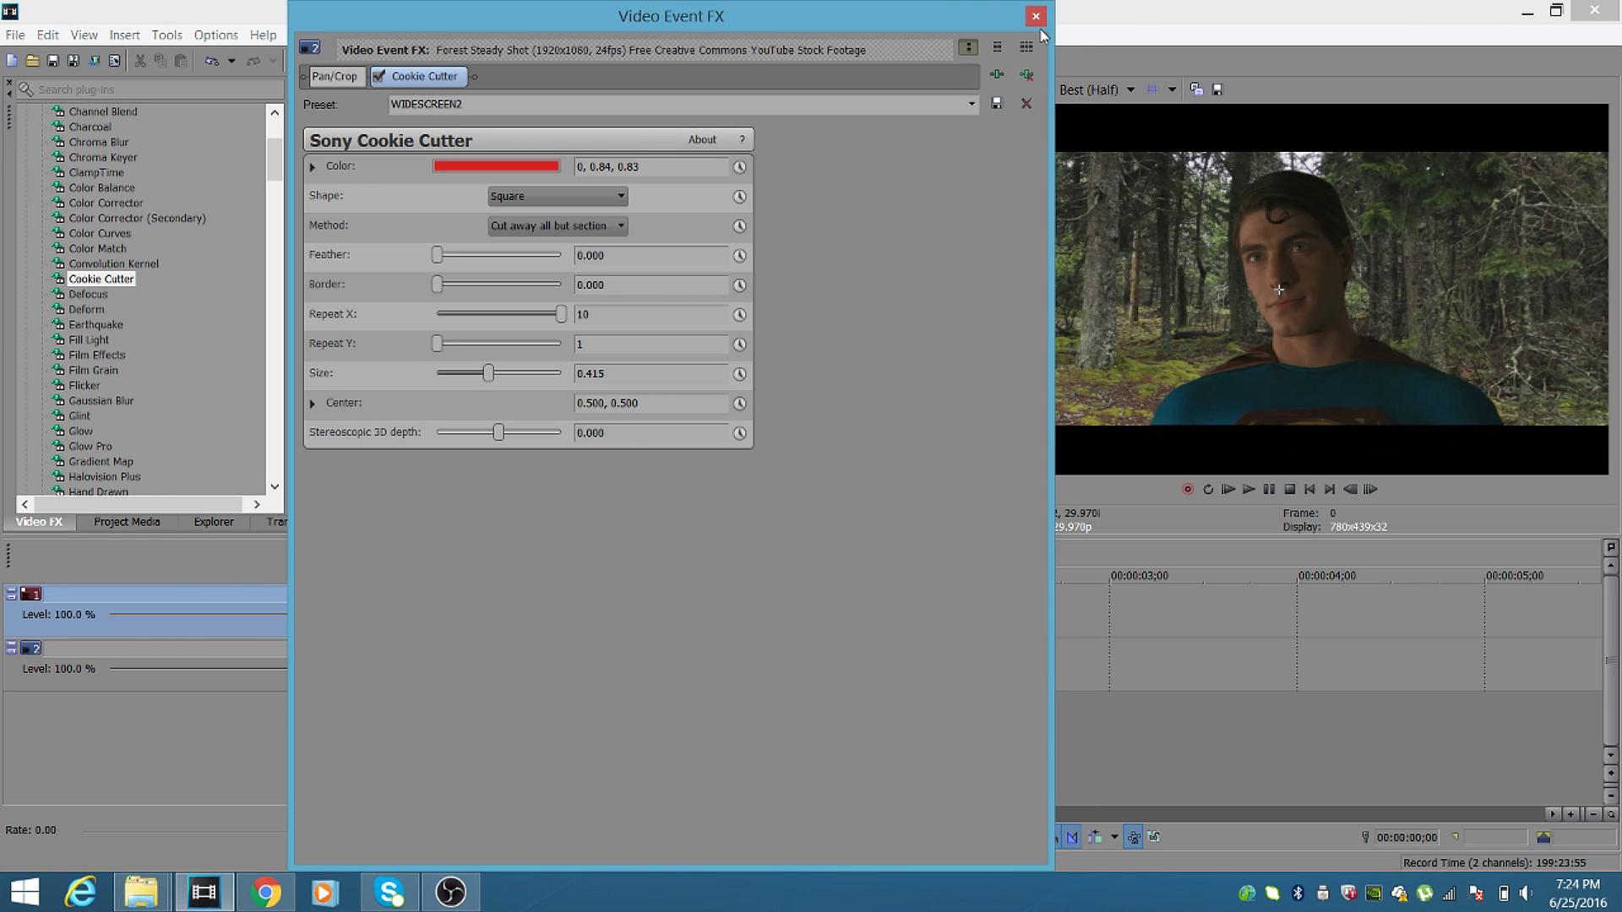
Close the forest clip's effects window, open Pan/Crop for the CLIPEDIT event and scrub its keyframe timeline to check the mask against the footage.
click(1036, 17)
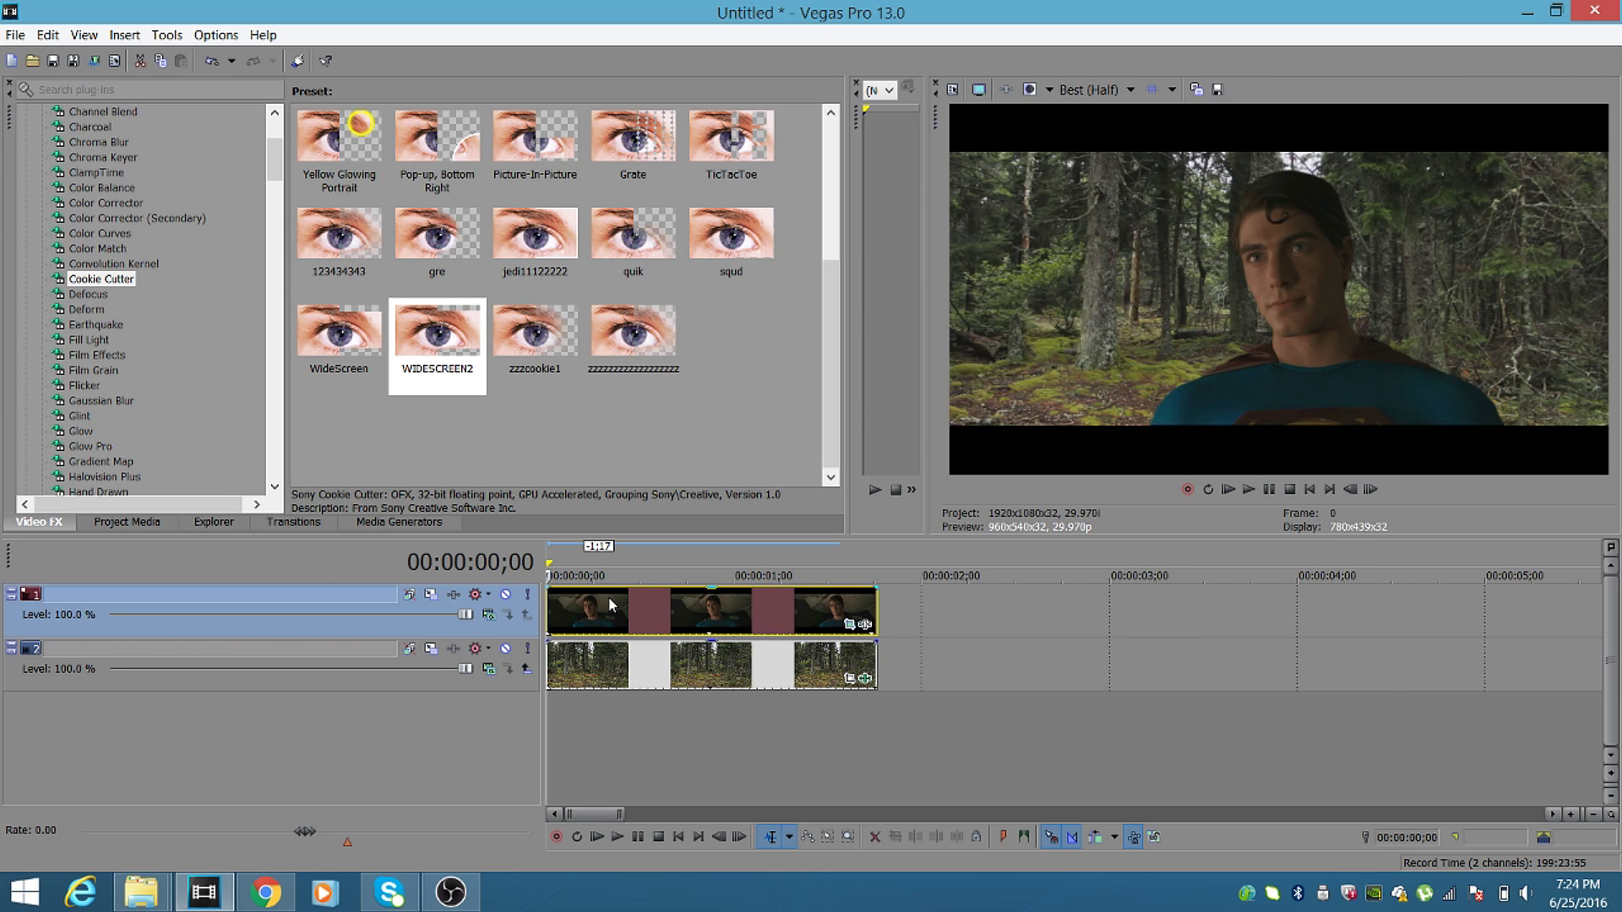
right_click(674, 609)
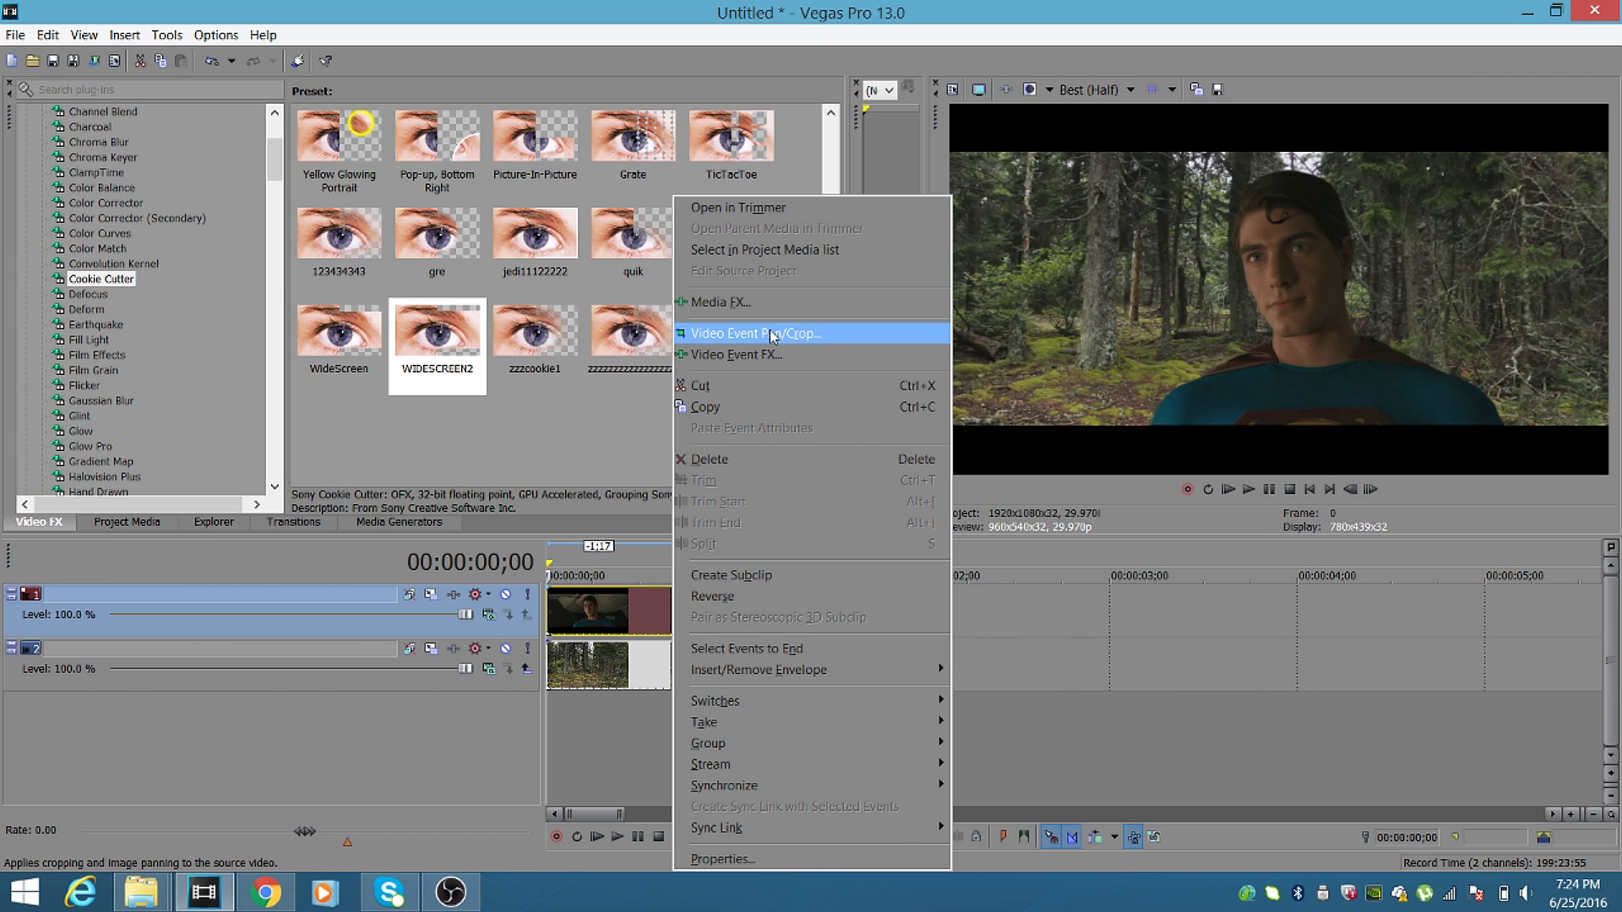
click(771, 335)
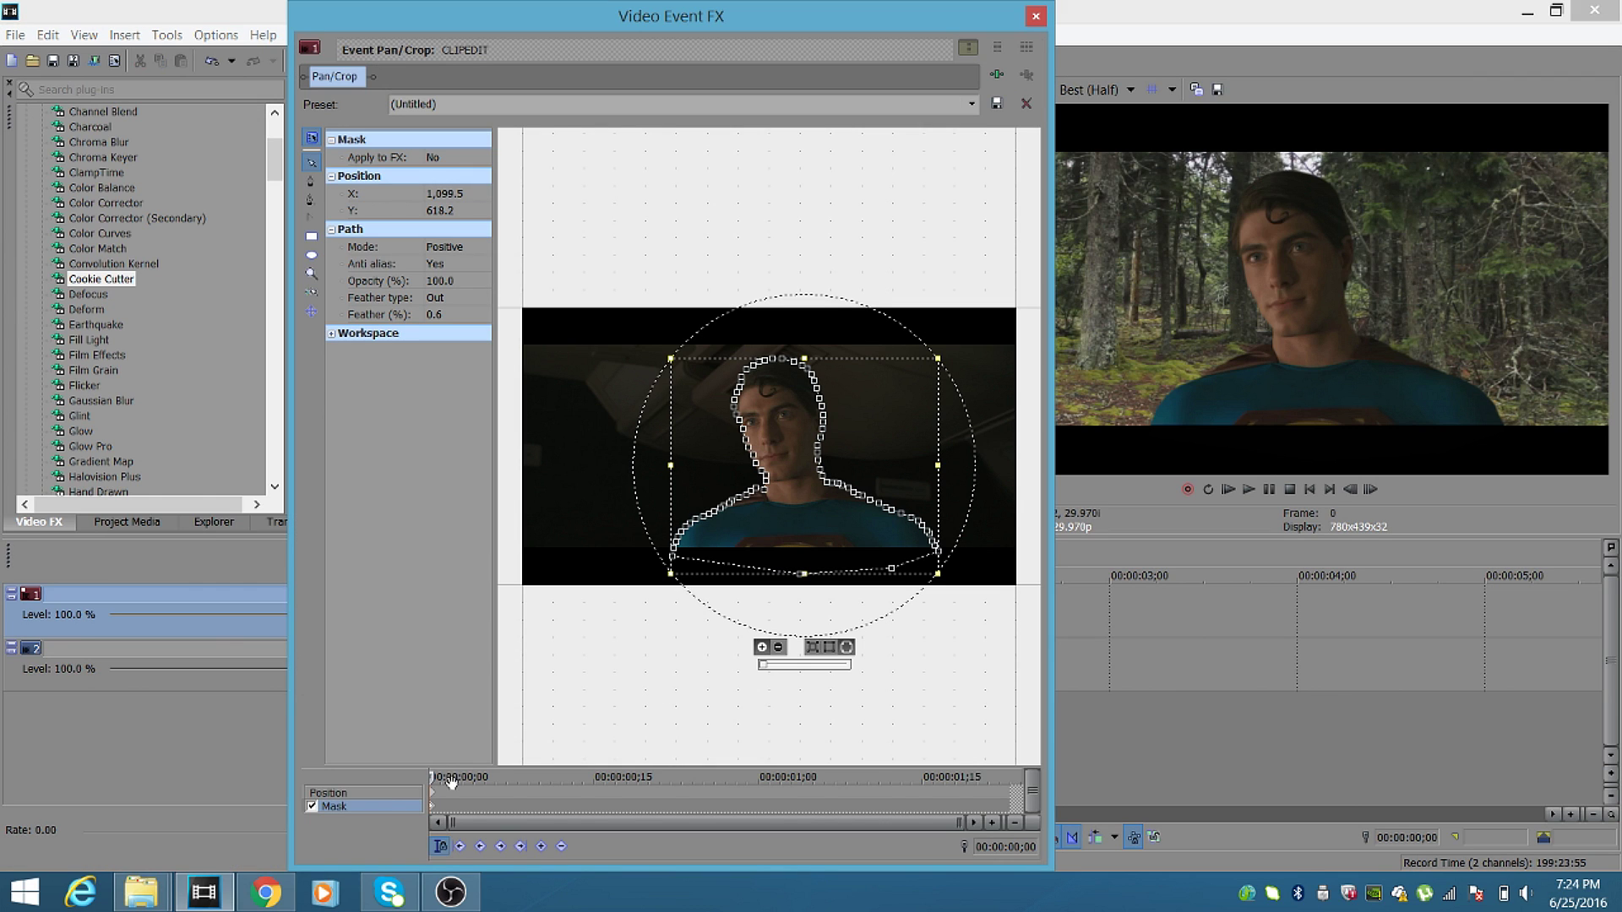
drag(439, 778, 895, 778)
click(813, 776)
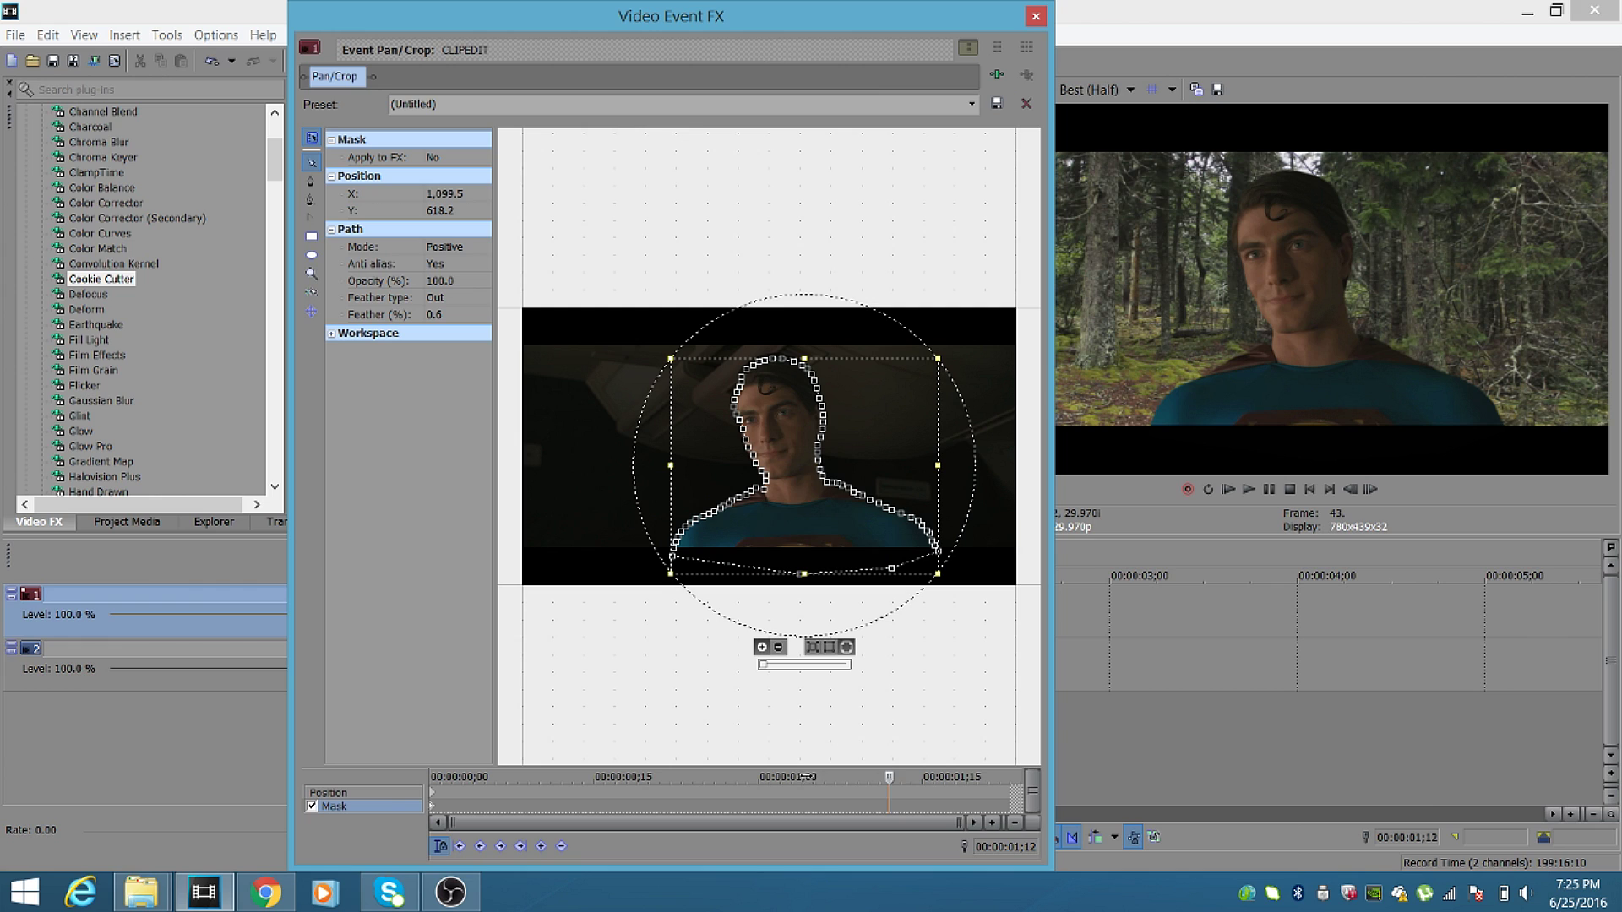
click(692, 789)
Copy the mask's first keyframe and paste it at 00:00:00;26.
right_click(434, 813)
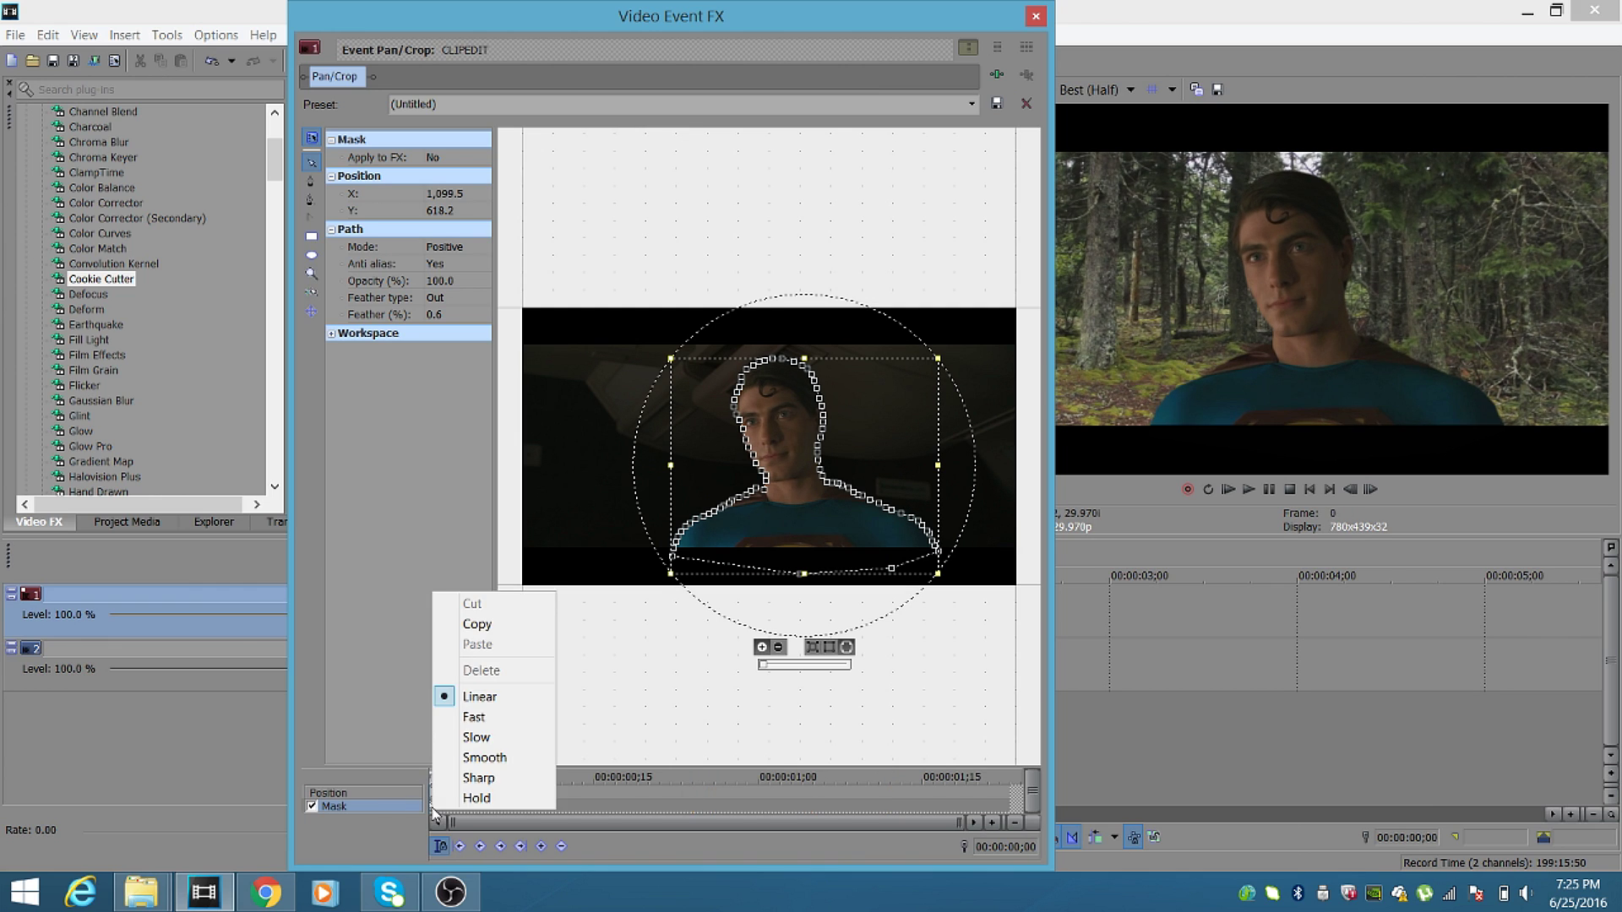
click(495, 637)
click(671, 786)
drag(676, 786, 714, 777)
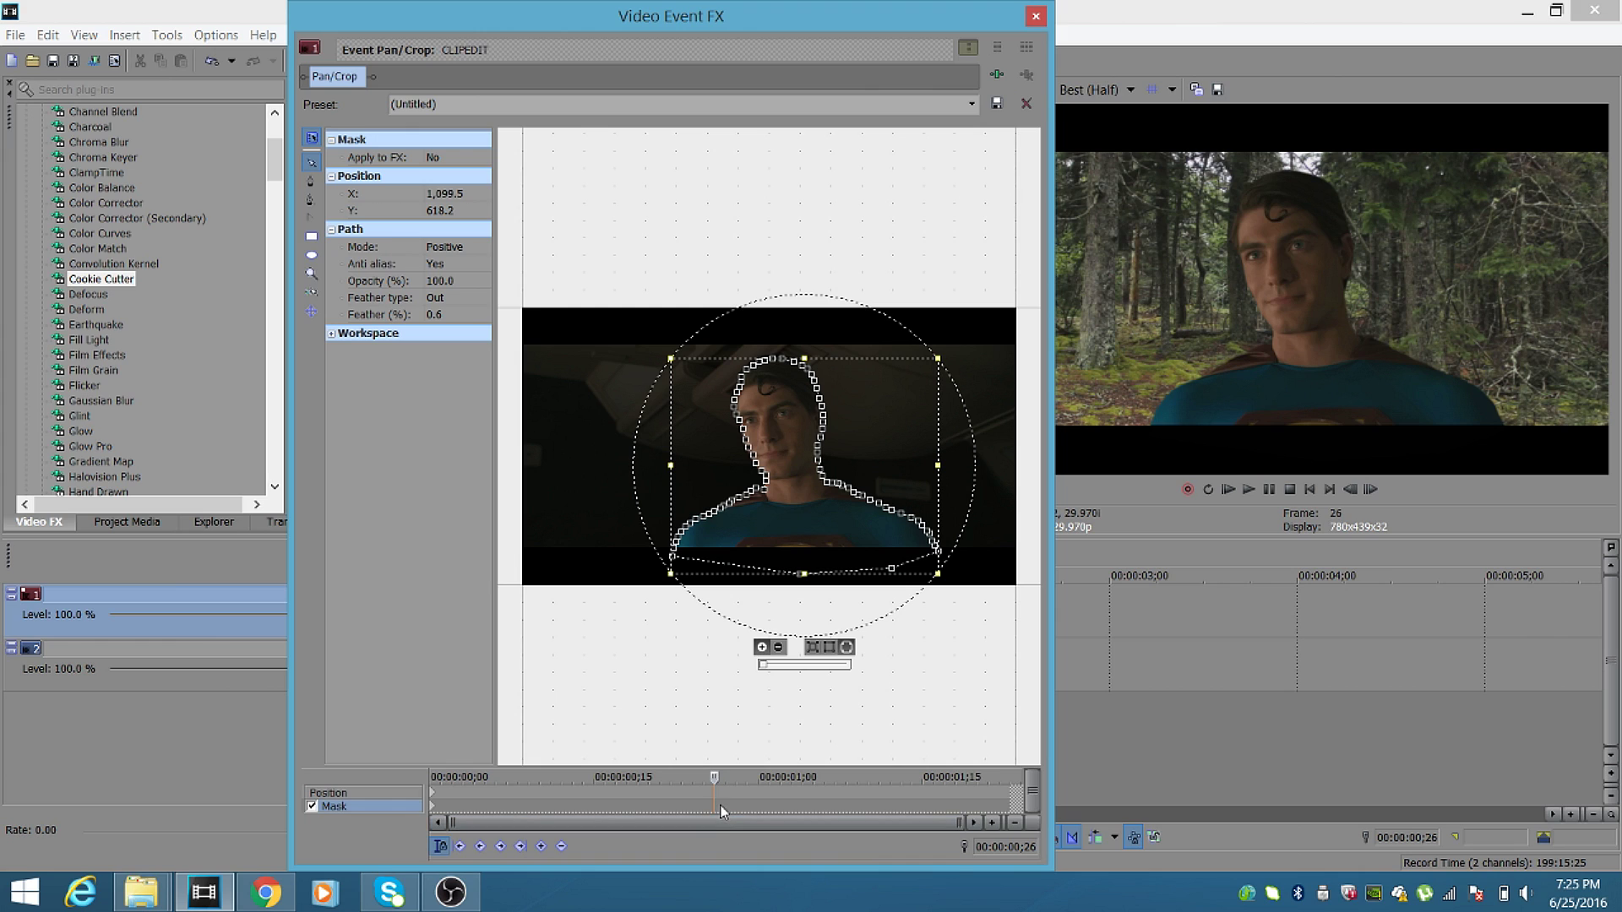
right_click(718, 804)
click(766, 642)
Try a mask keyframe at 00:00:01;05 and remove it again.
drag(728, 776, 812, 776)
click(585, 412)
scroll(688, 469, up, 5)
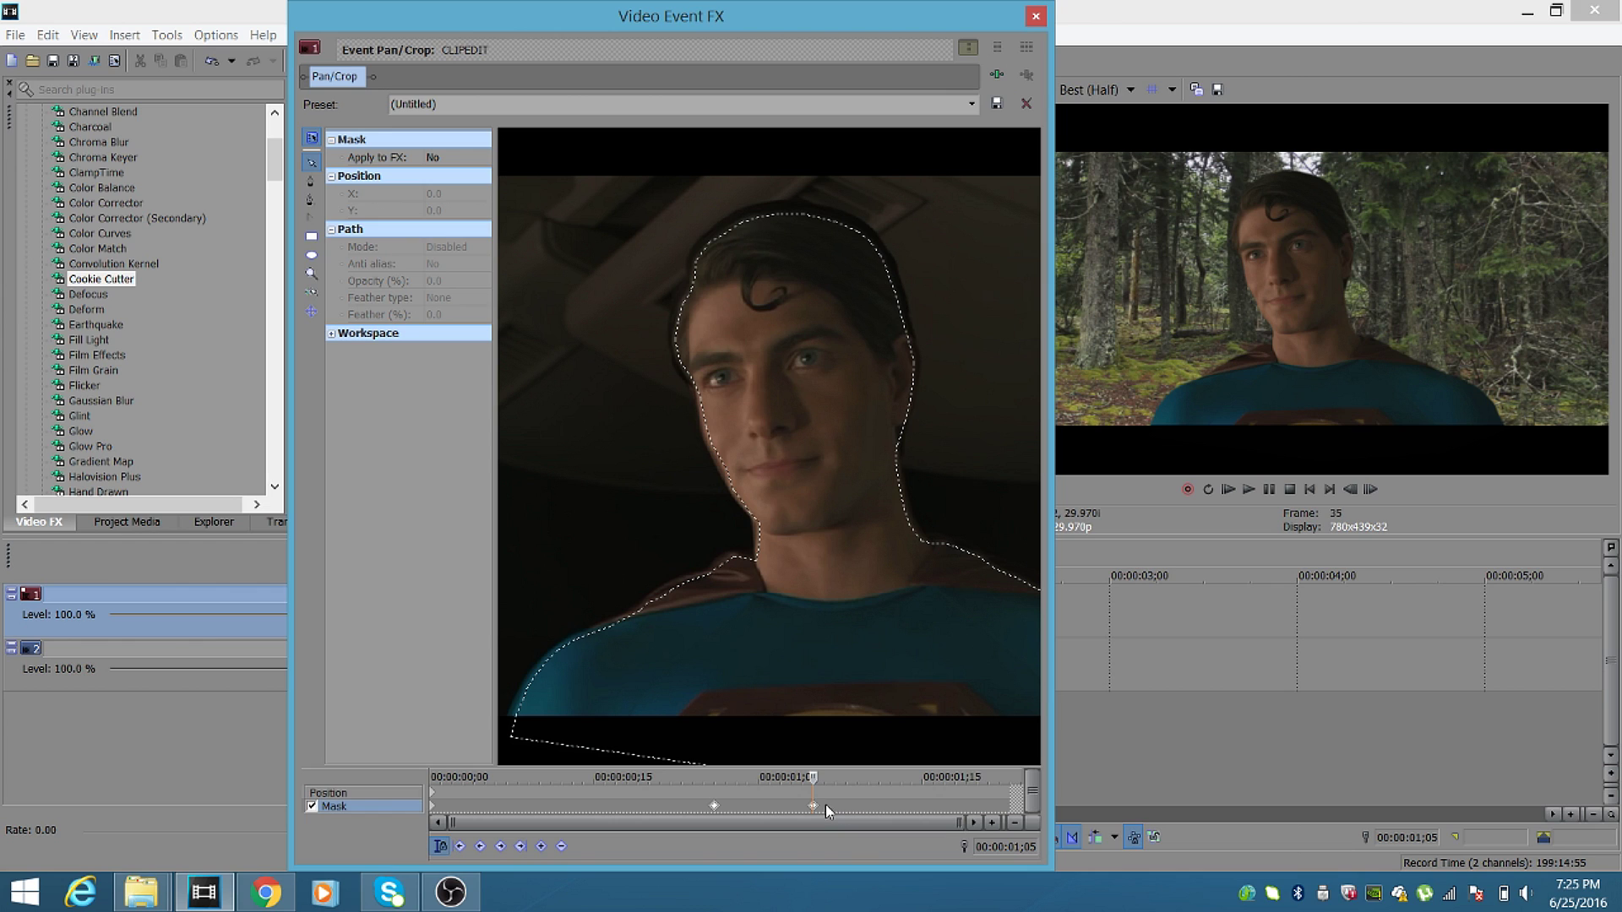
click(814, 810)
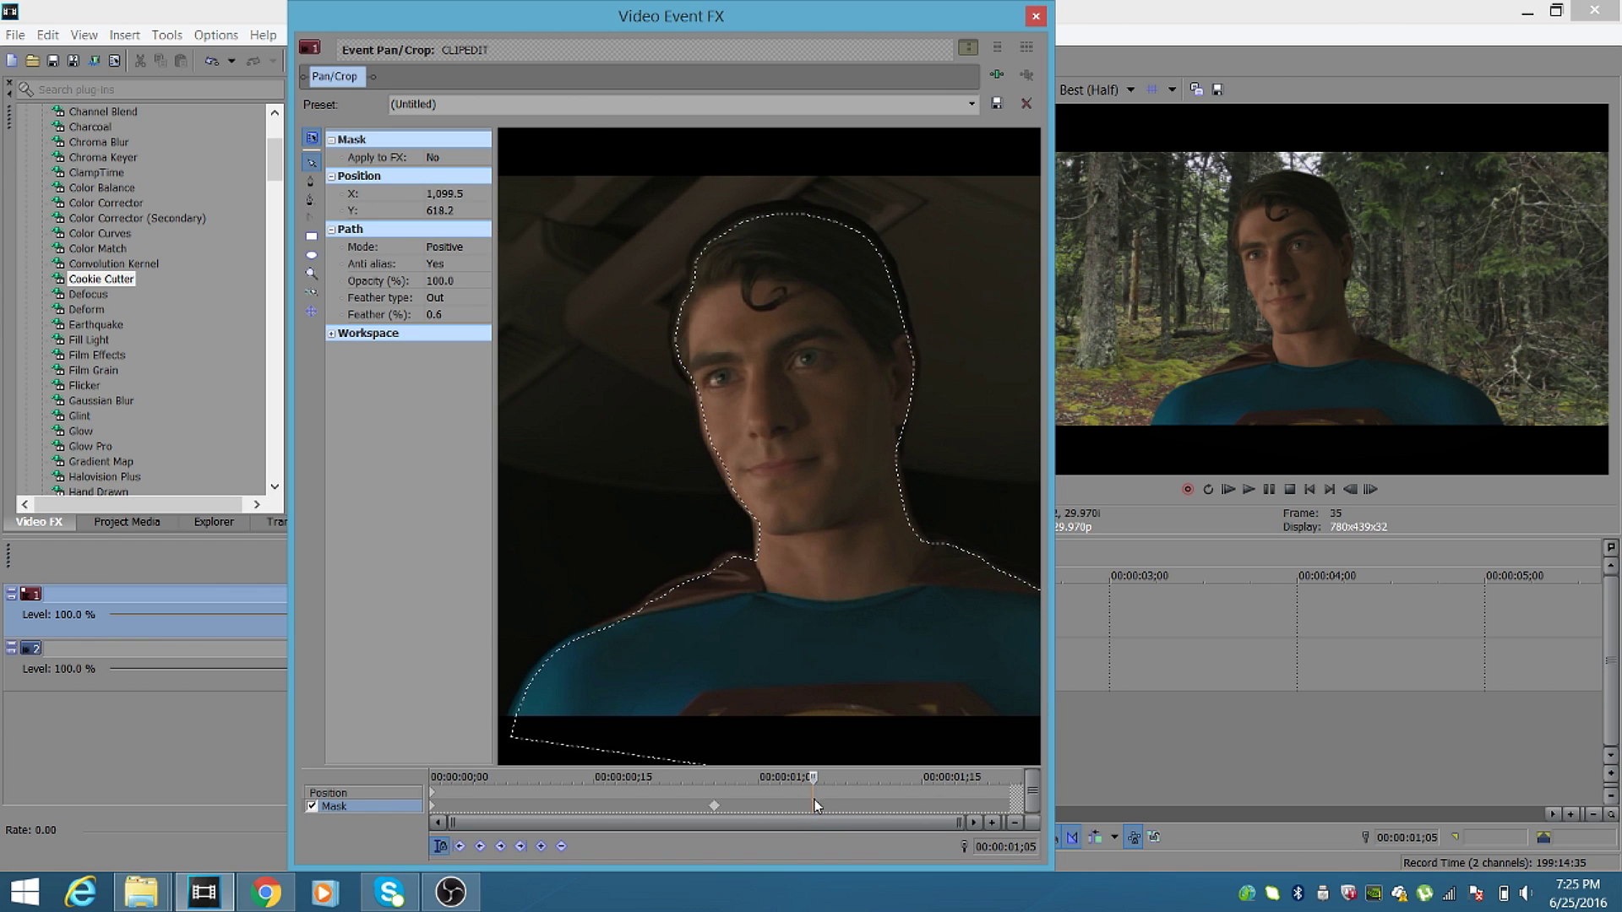
Check the mask near the end of the clip and relocate the 00:00:00;26 keyframe to 00:00:01;13.
drag(815, 775, 979, 777)
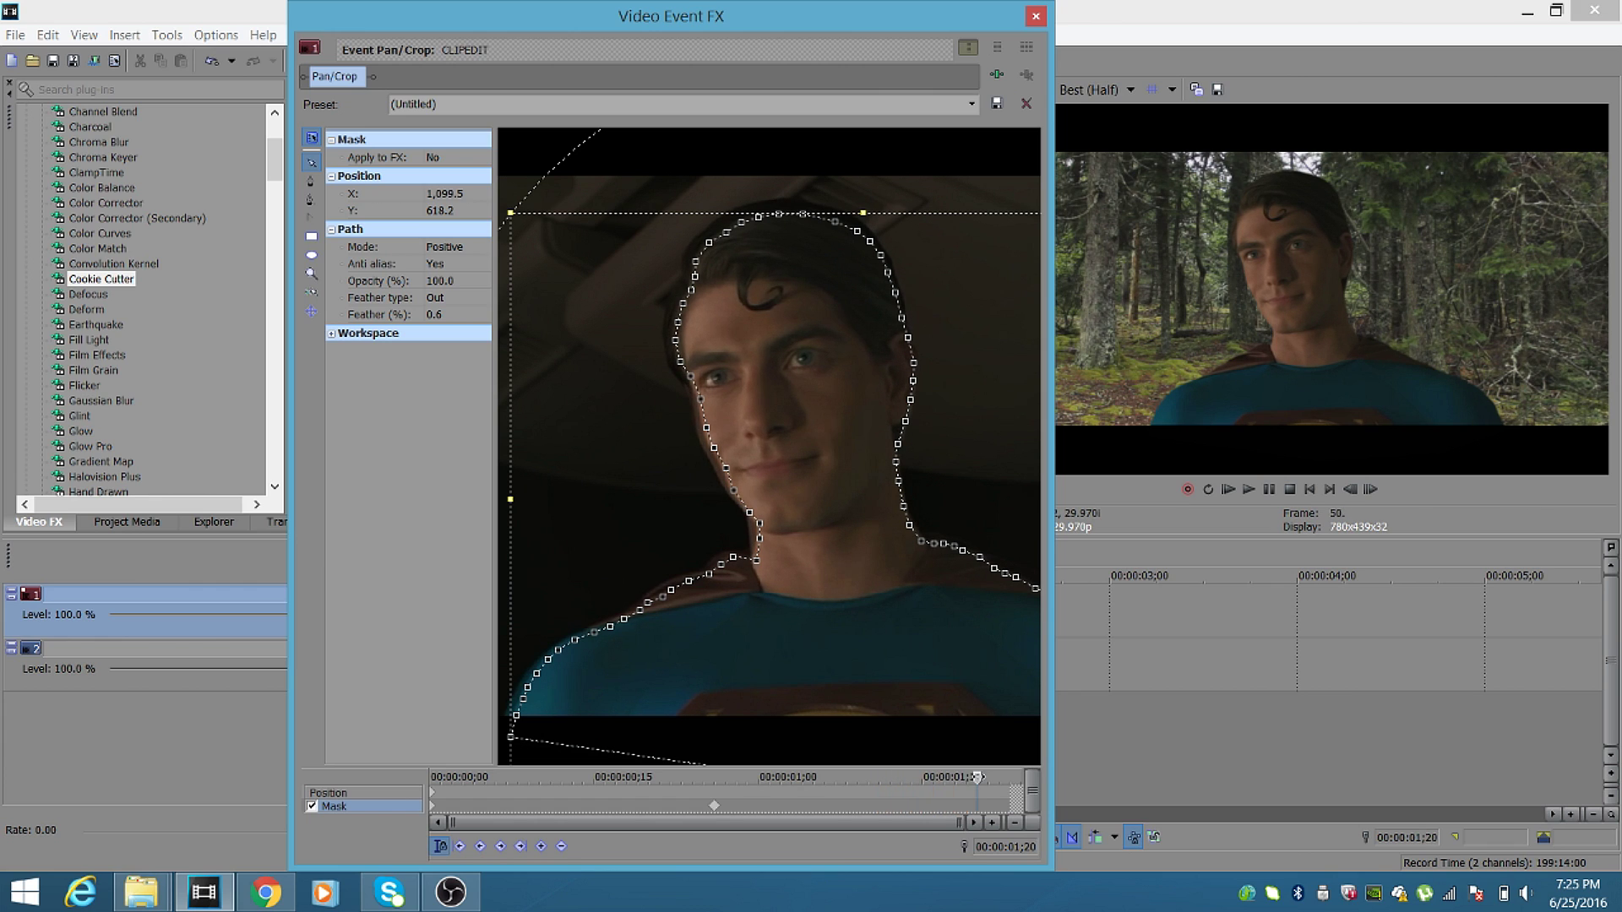
click(713, 806)
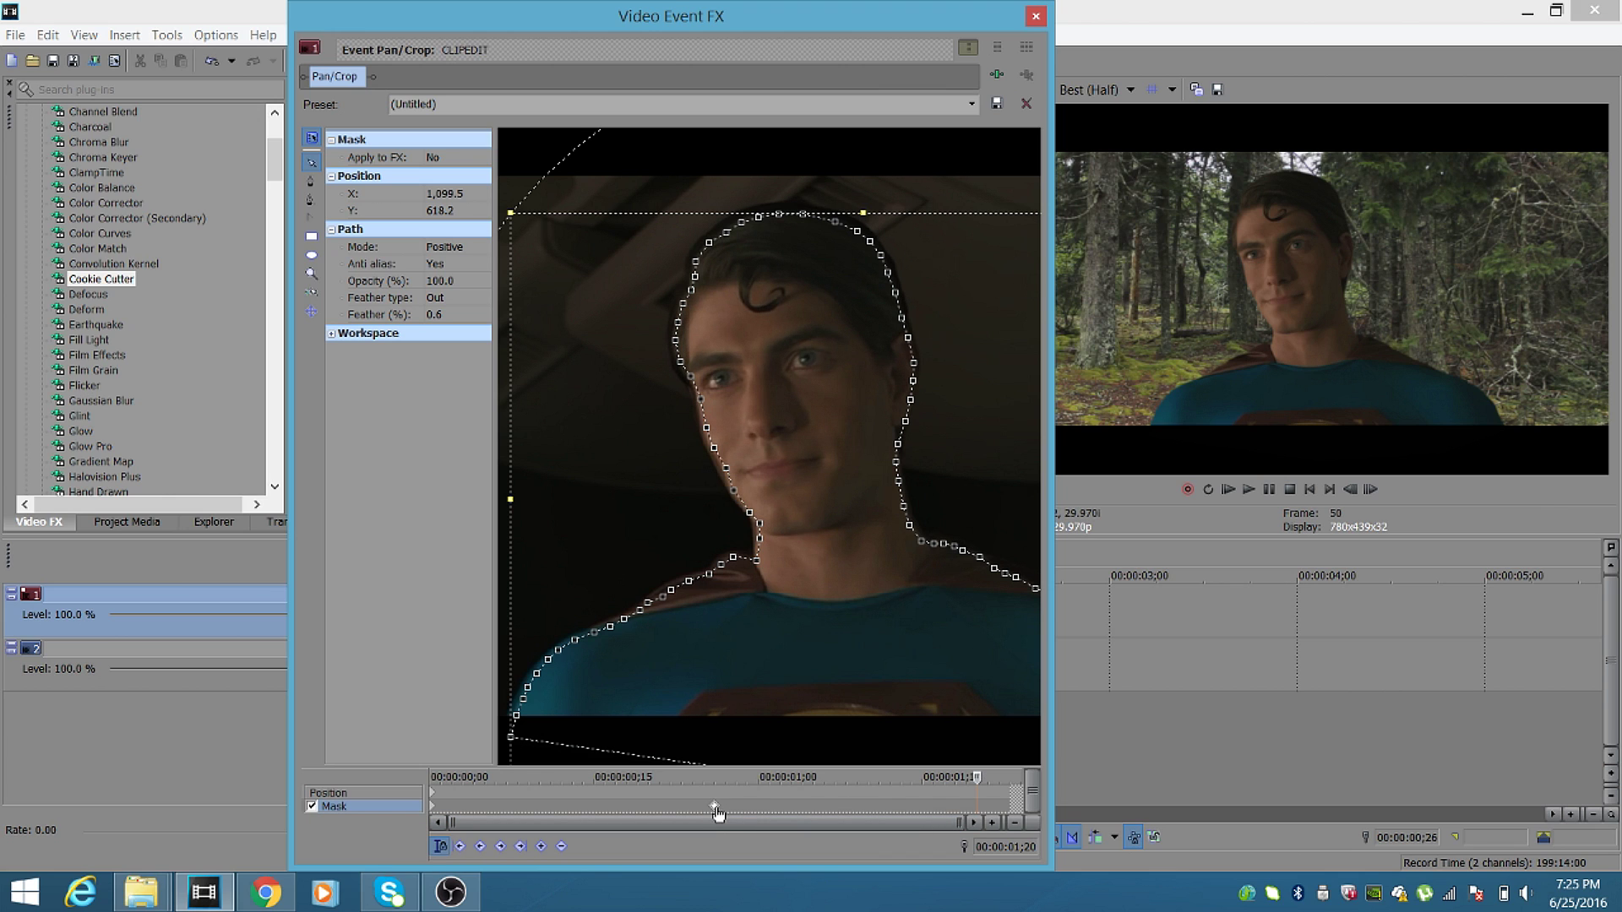
click(901, 805)
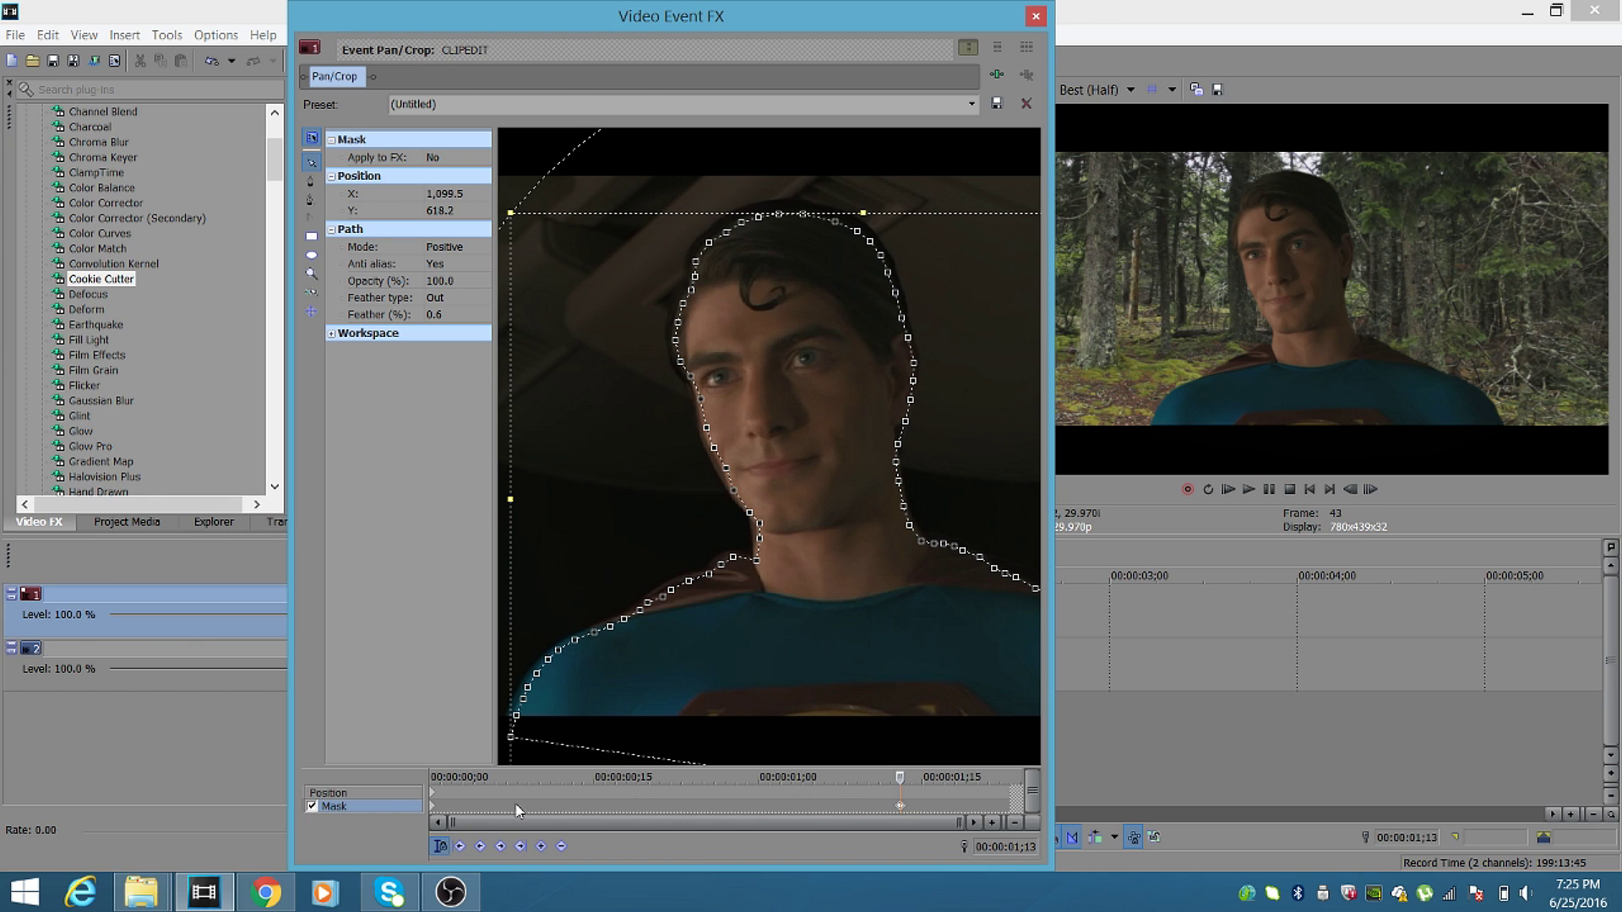
Add a mask keyframe at 00:00:01;21 and refit the anchor points along the man's cheek beside the dark background.
drag(903, 777, 990, 777)
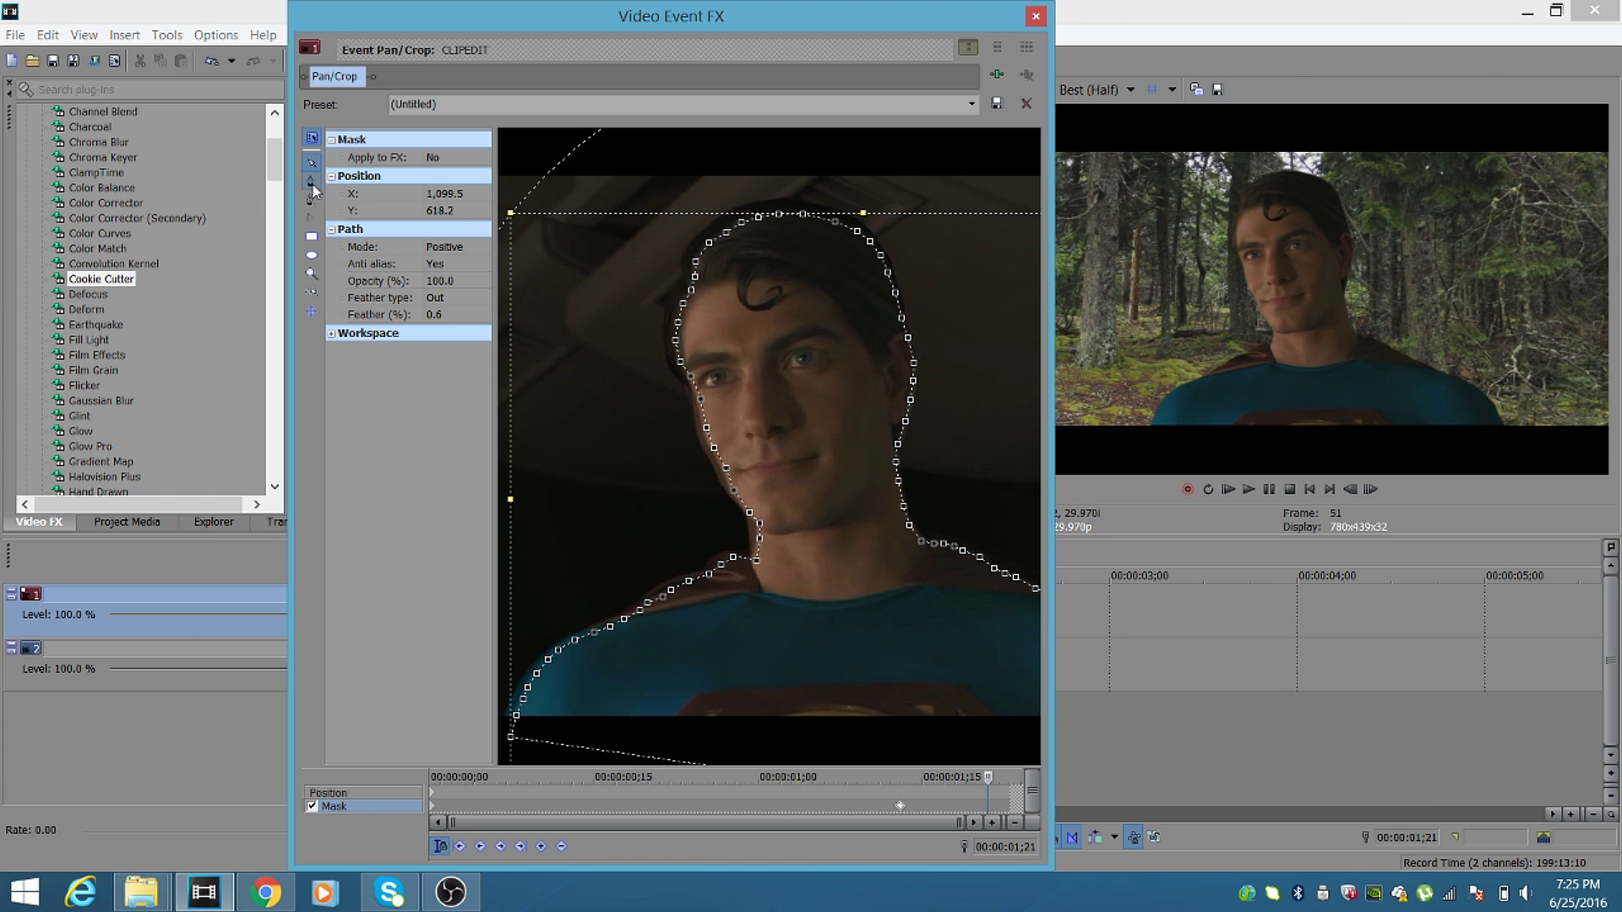
click(526, 160)
scroll(676, 363, up, 3)
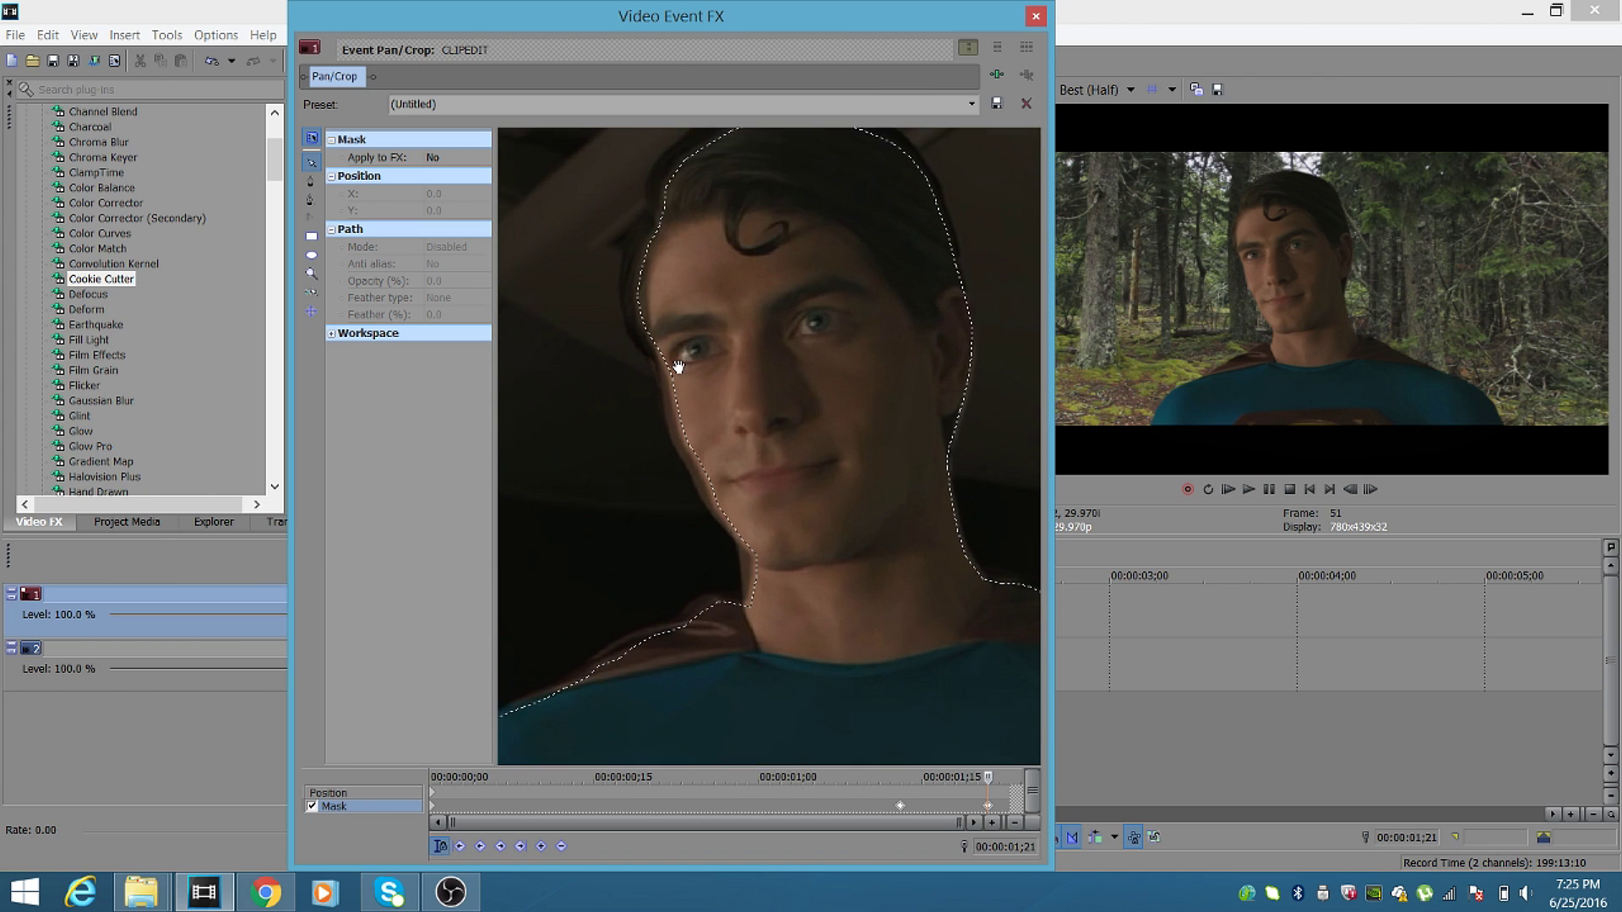
scroll(675, 363, up, 1)
click(650, 356)
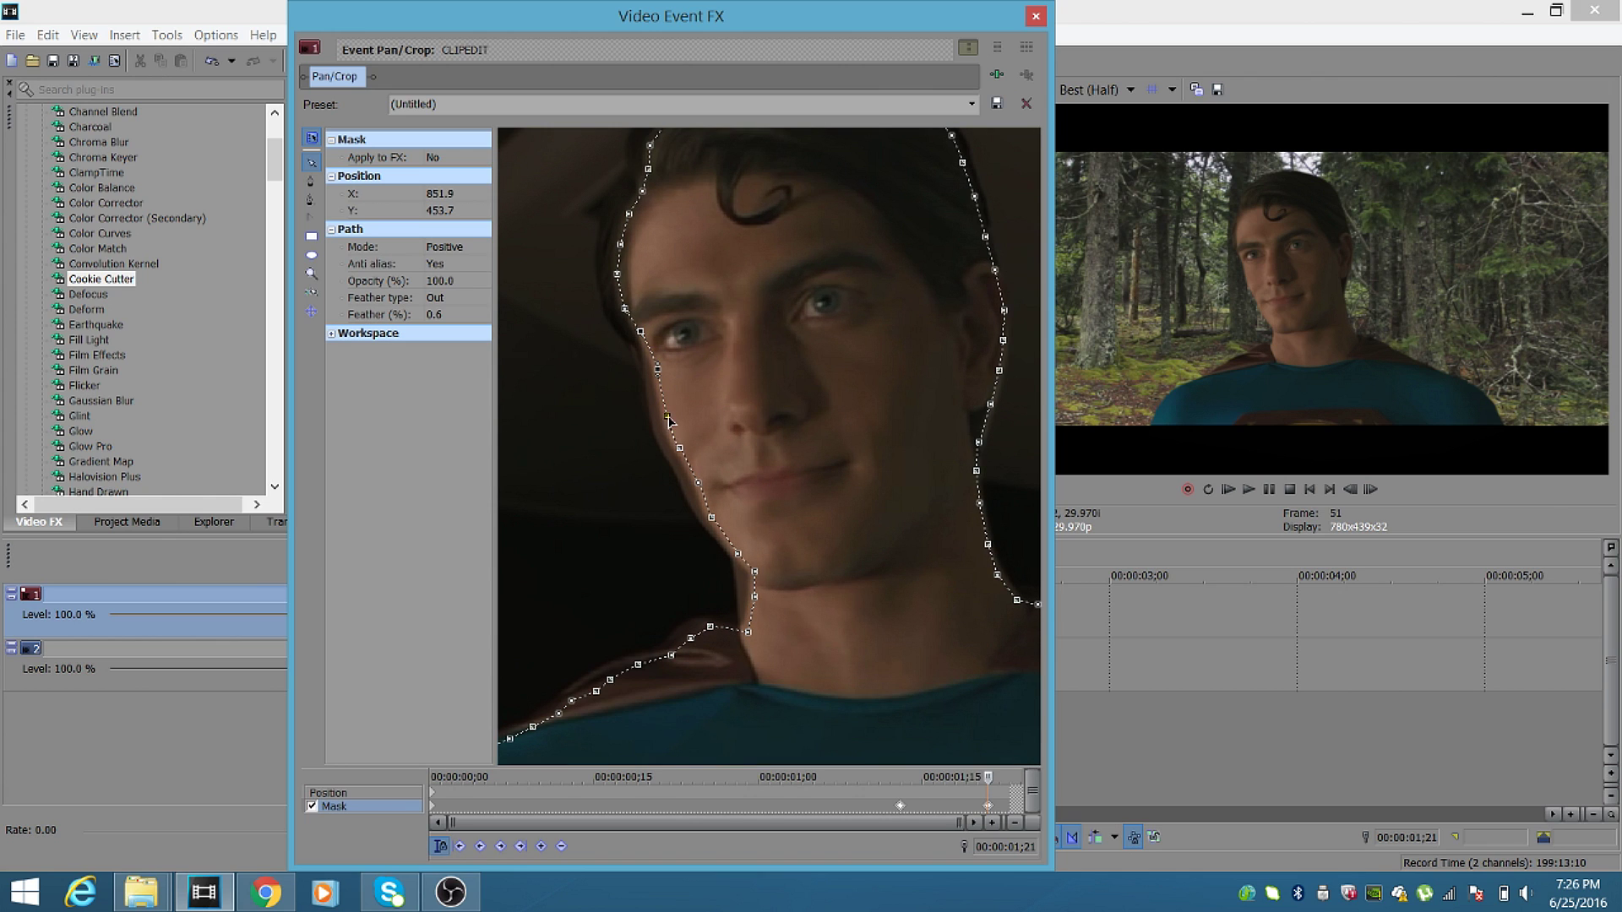
click(665, 419)
click(678, 449)
Refit the mask anchor points along the ear and neck on the far side of the man's face.
click(1001, 342)
drag(999, 370, 986, 409)
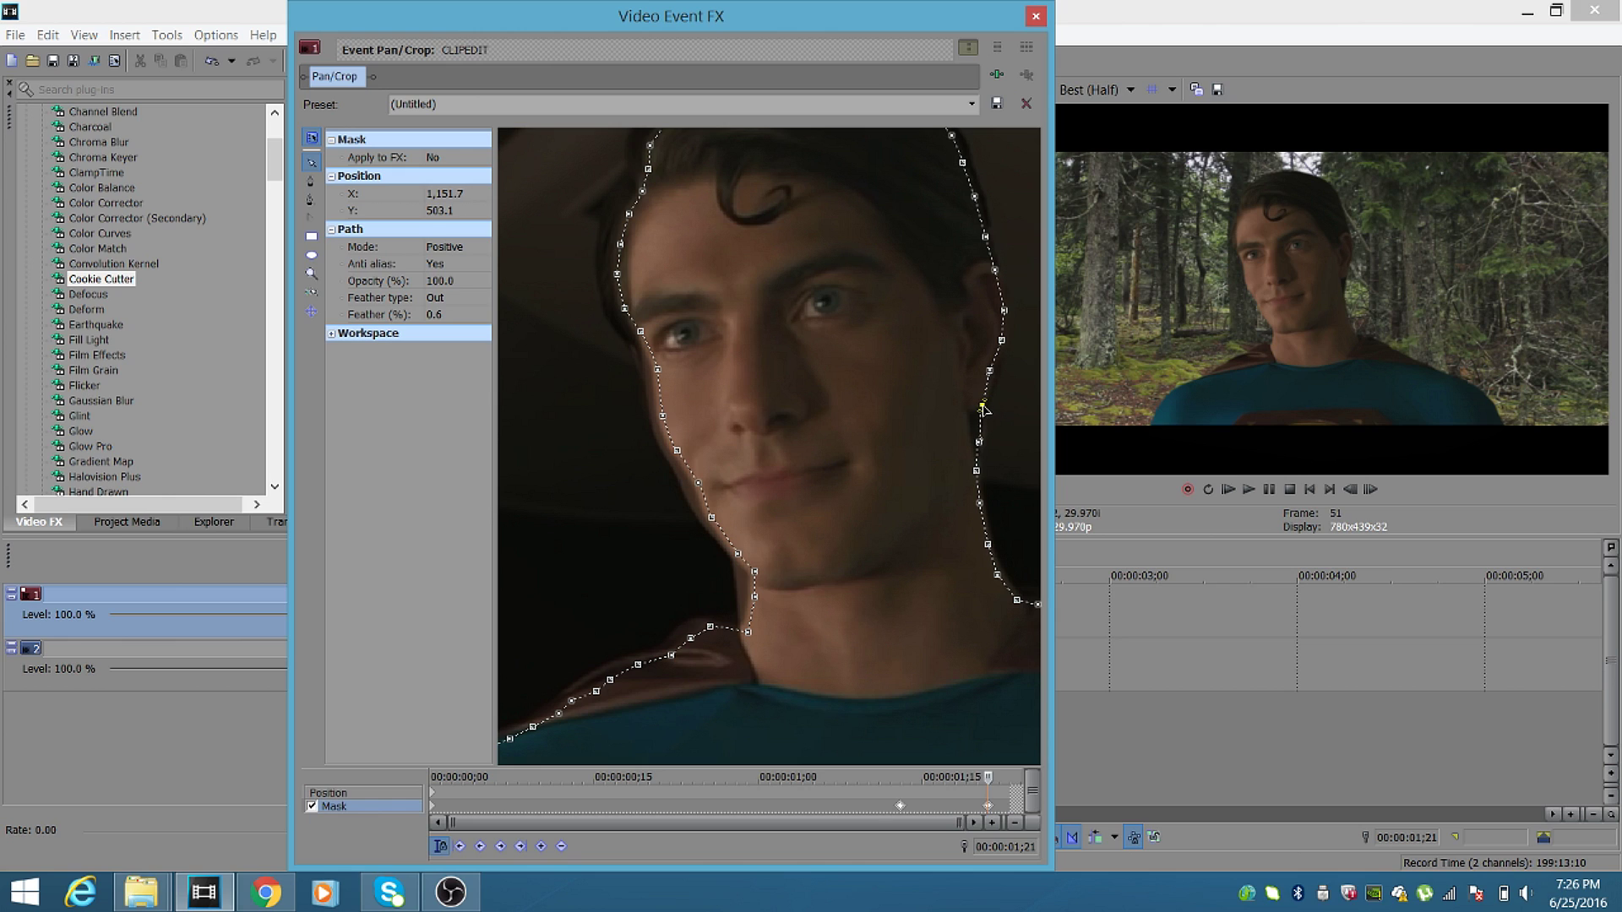
drag(1006, 315, 1004, 318)
drag(1007, 345, 1002, 344)
Shift the mask anchor points at the hairline and temple outward to follow the edge of the man's head.
click(641, 194)
click(626, 218)
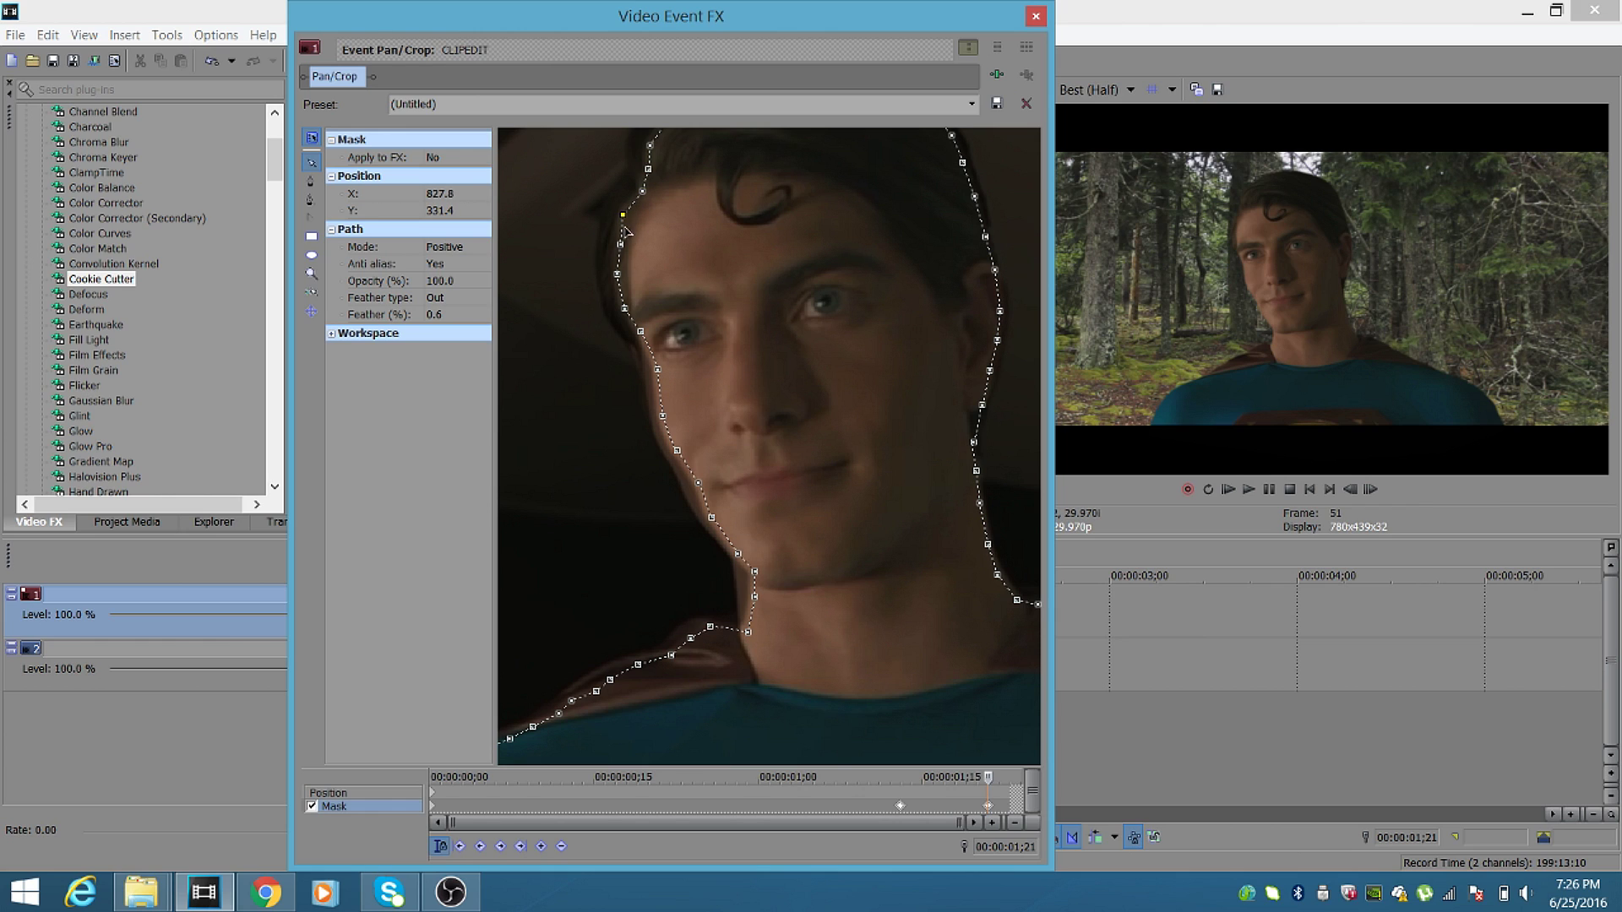
drag(625, 248, 617, 250)
click(617, 277)
click(613, 274)
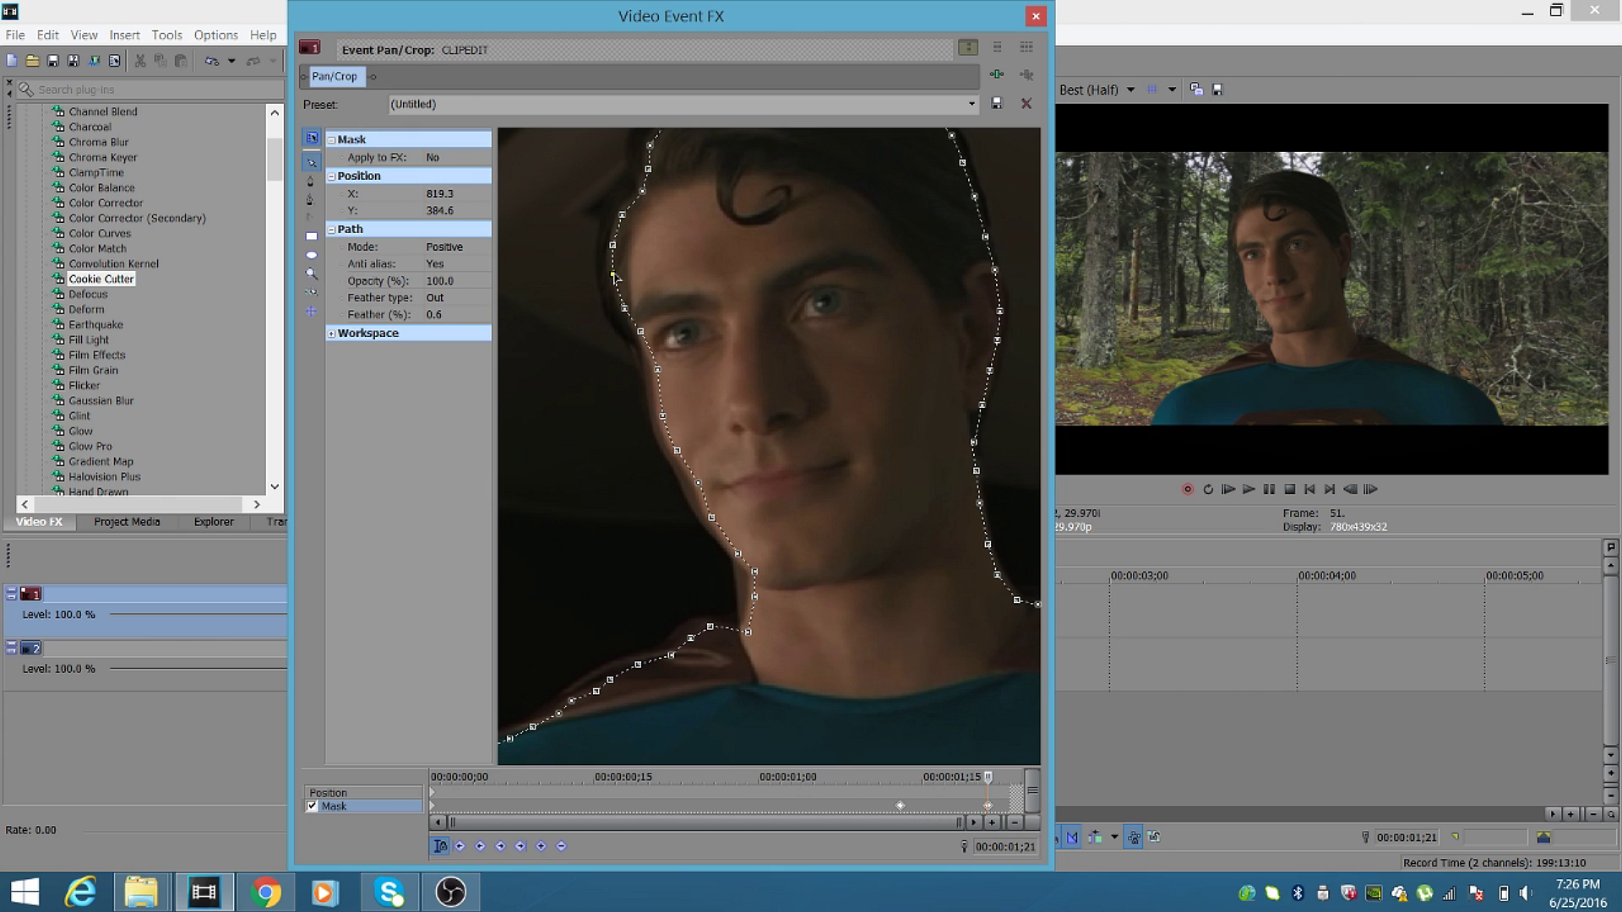
Fine-tune the mask anchor points at the neck, jaw and cheek, and close the event's effects window.
click(754, 598)
click(699, 485)
drag(698, 486, 693, 484)
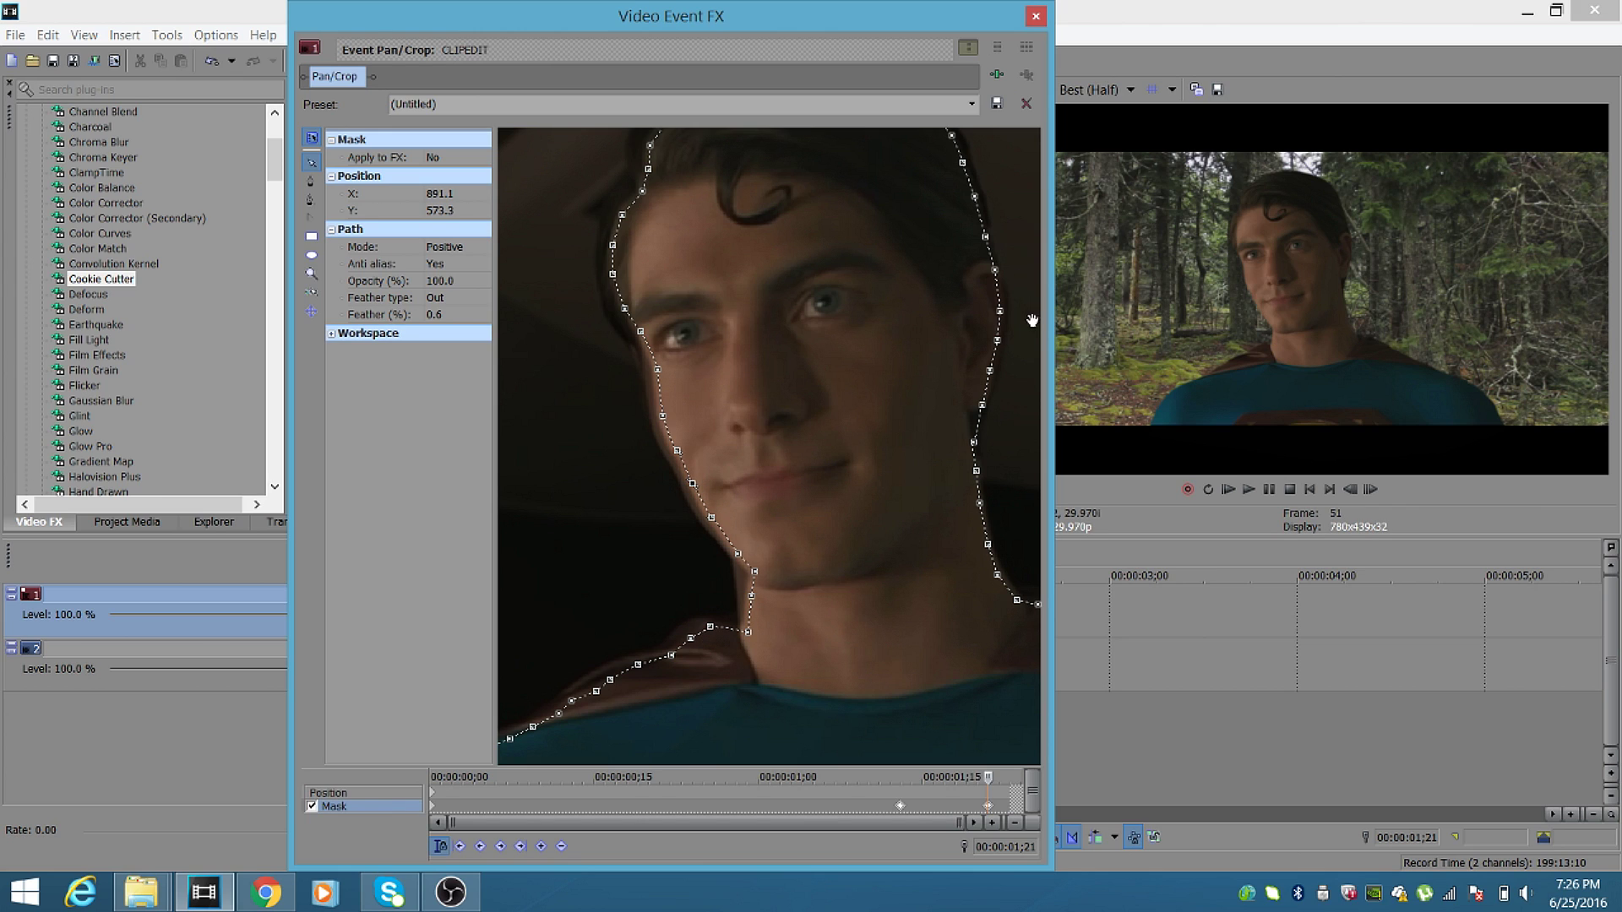
click(678, 451)
click(658, 371)
drag(658, 372, 654, 371)
click(1036, 18)
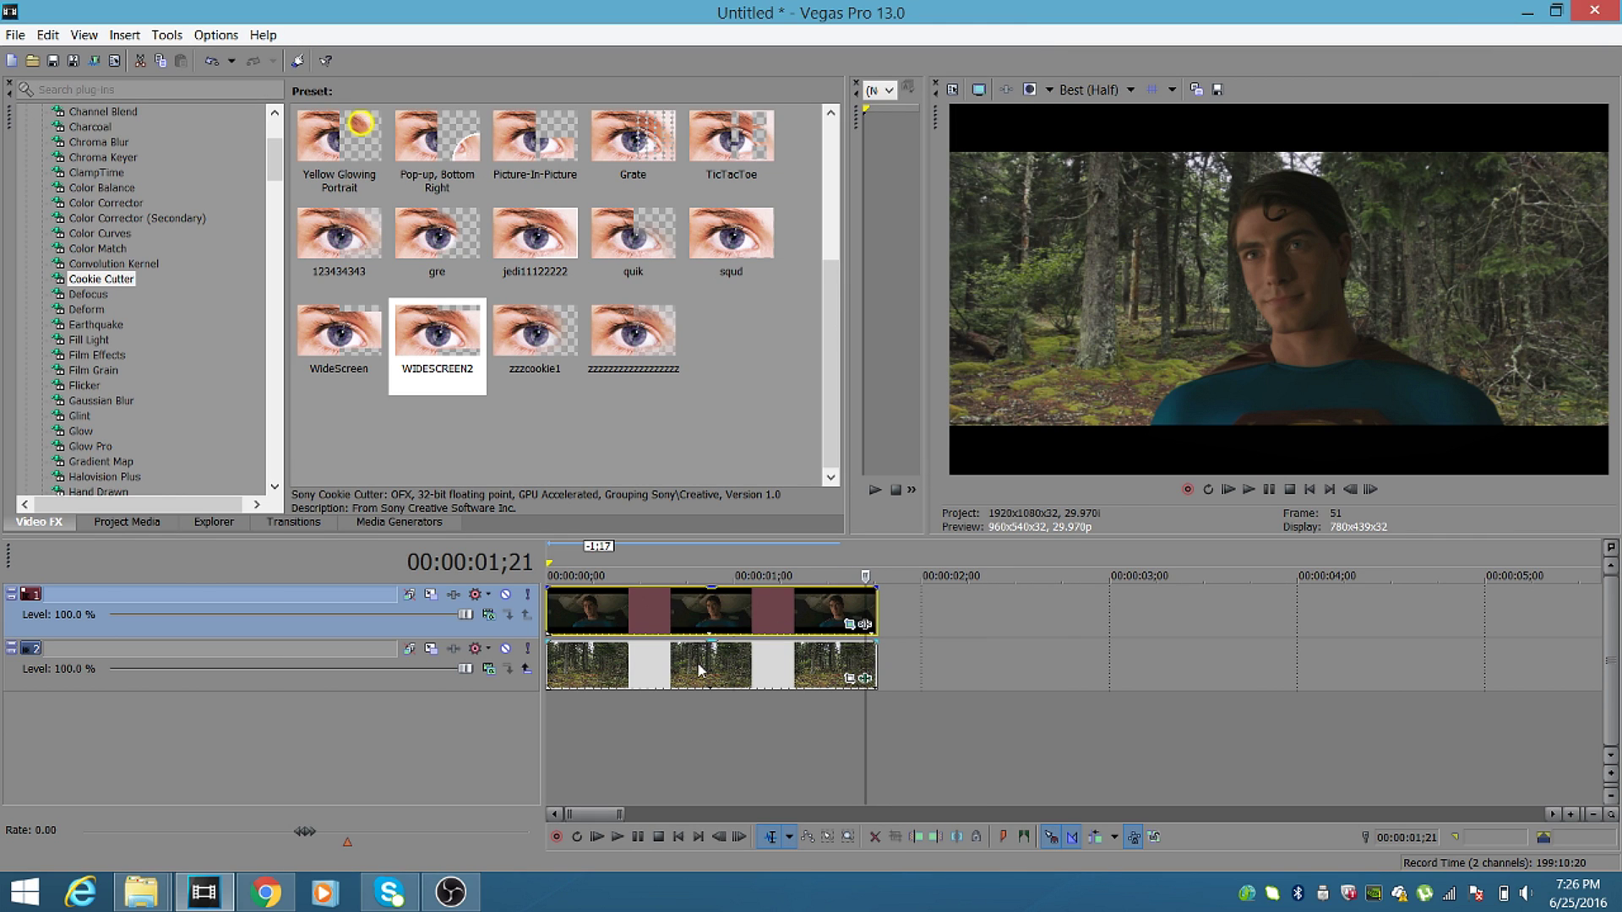
At the start of the timeline, use Track Motion on track 1 to shrink the layer to about 1,828 × 1,028 and shift it to about X 252.82, Y -32.98.
click(550, 598)
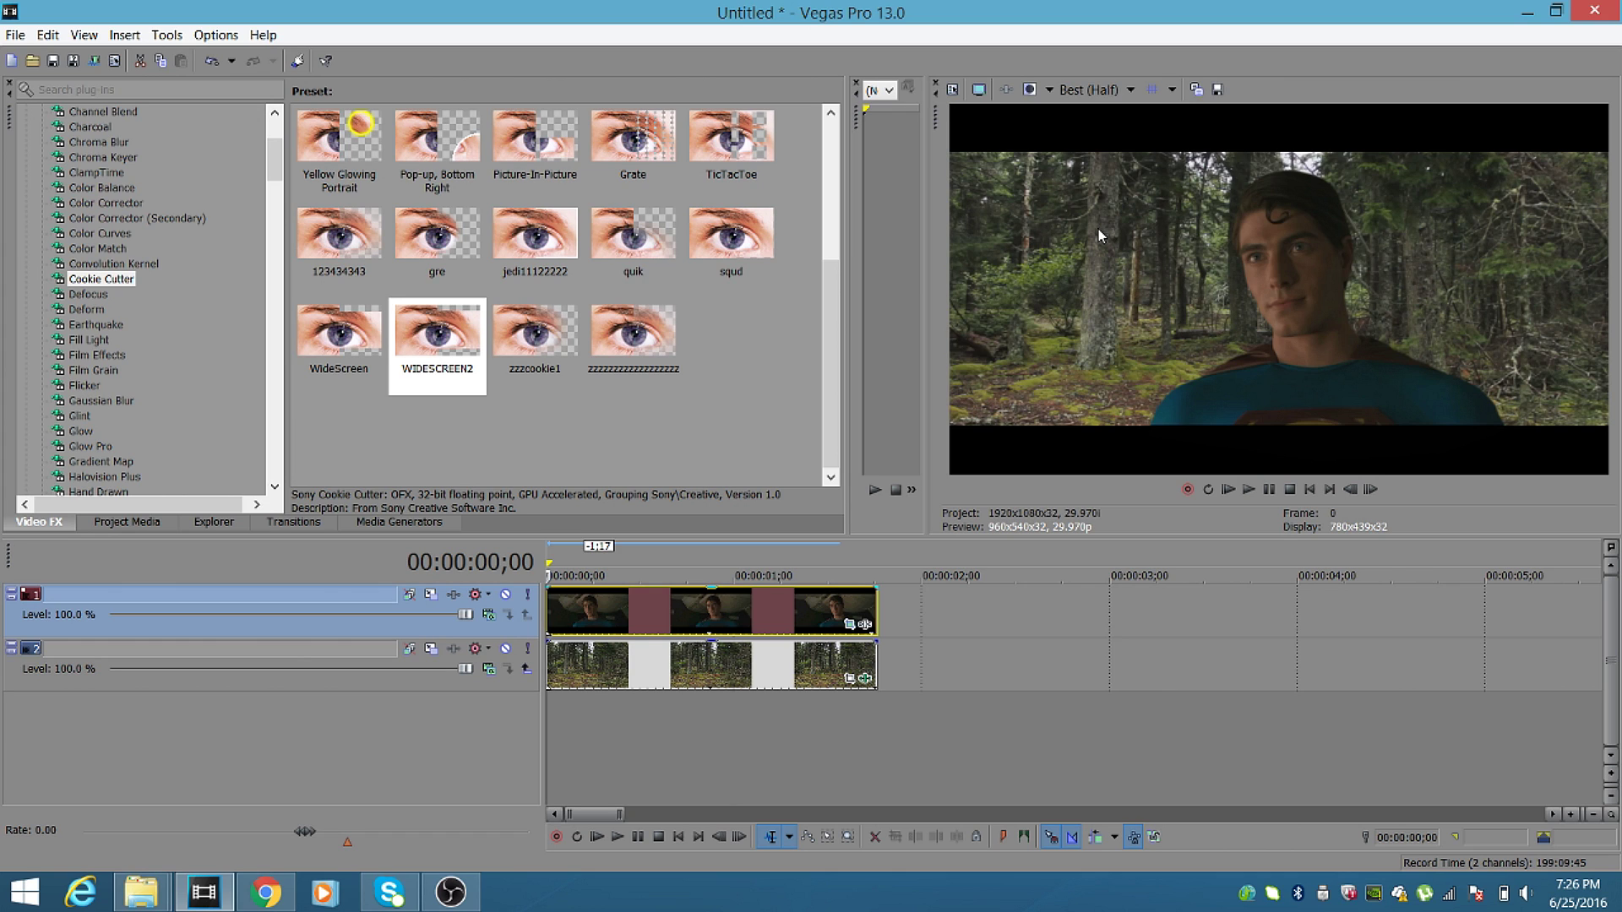
click(432, 596)
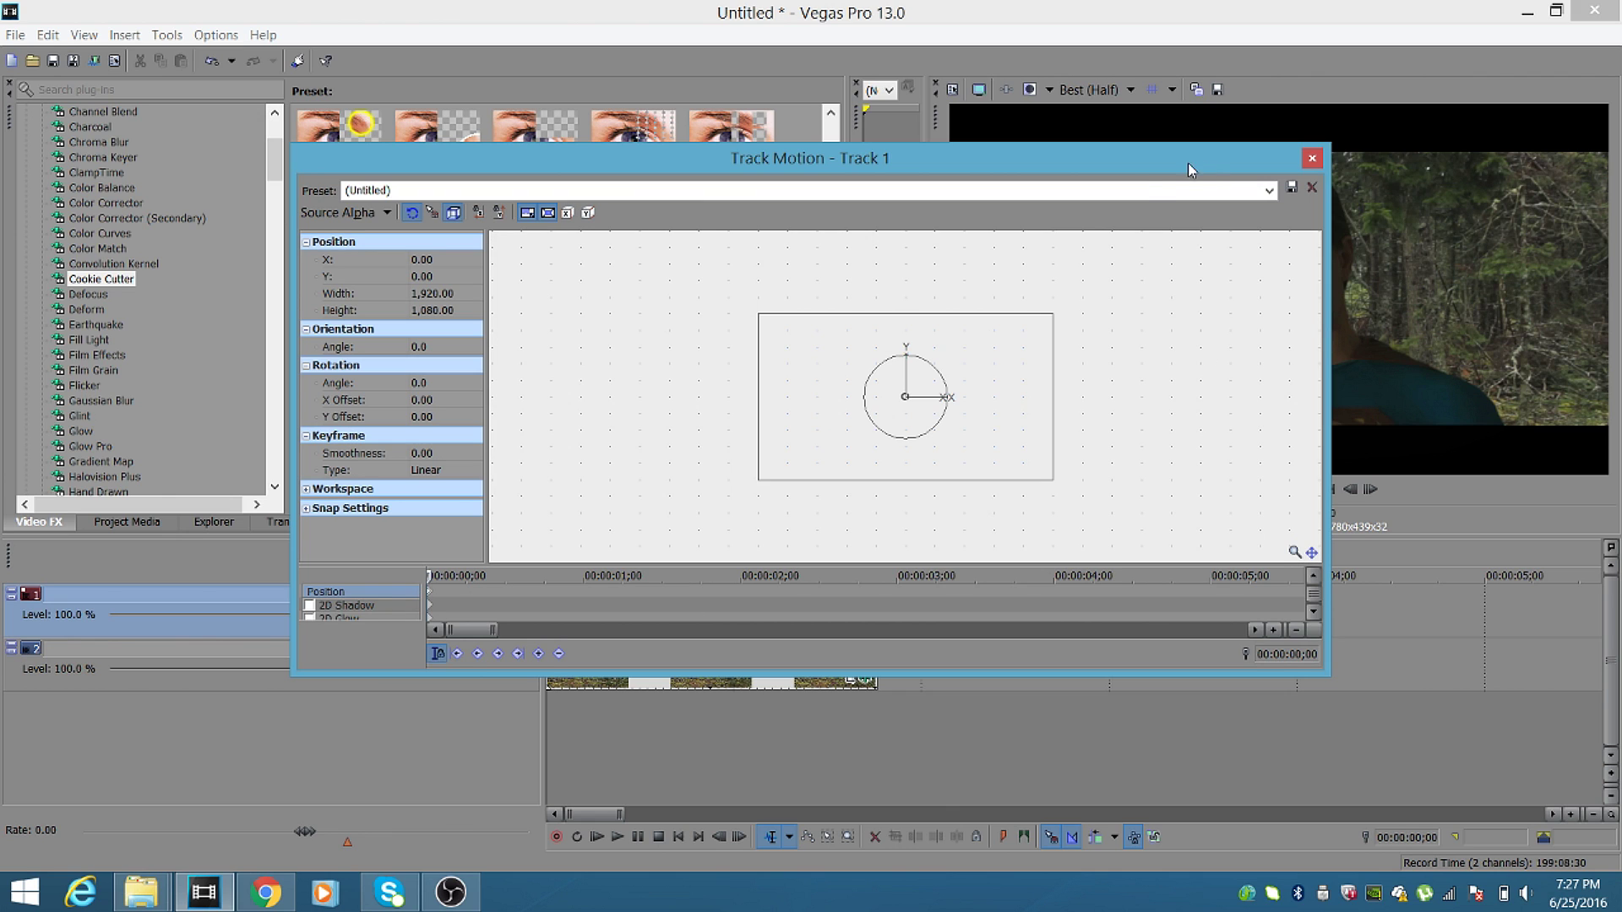
drag(1119, 172, 891, 251)
mouse_move(825, 394)
mouse_down()
mouse_move(803, 402)
mouse_move(837, 387)
mouse_move(819, 399)
mouse_up()
drag(793, 457, 832, 465)
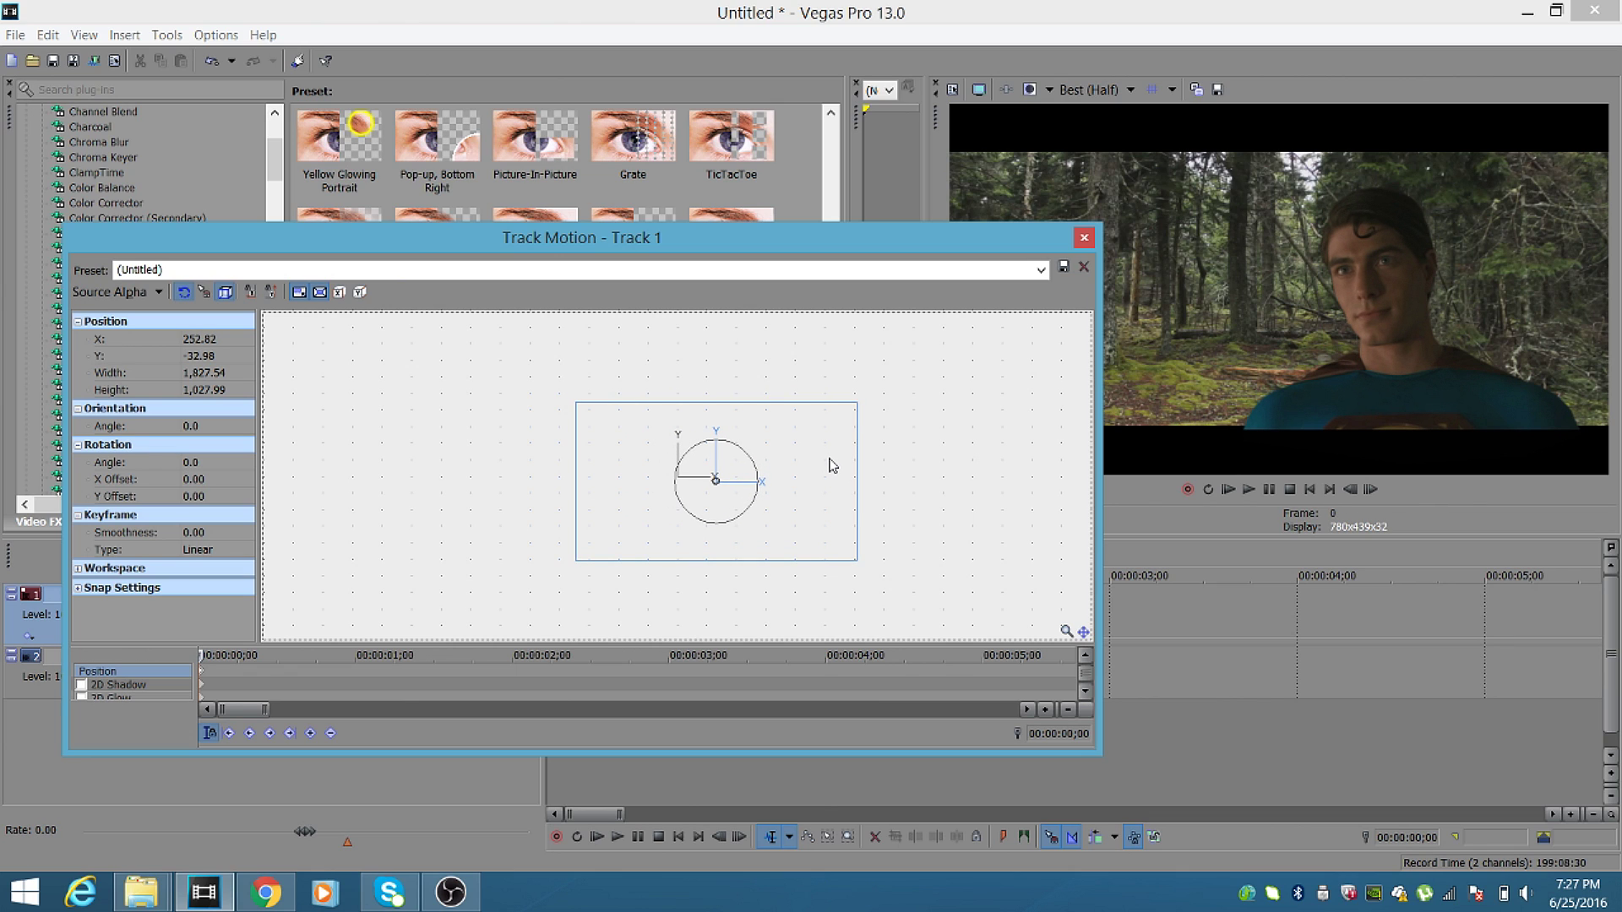
drag(832, 466, 832, 464)
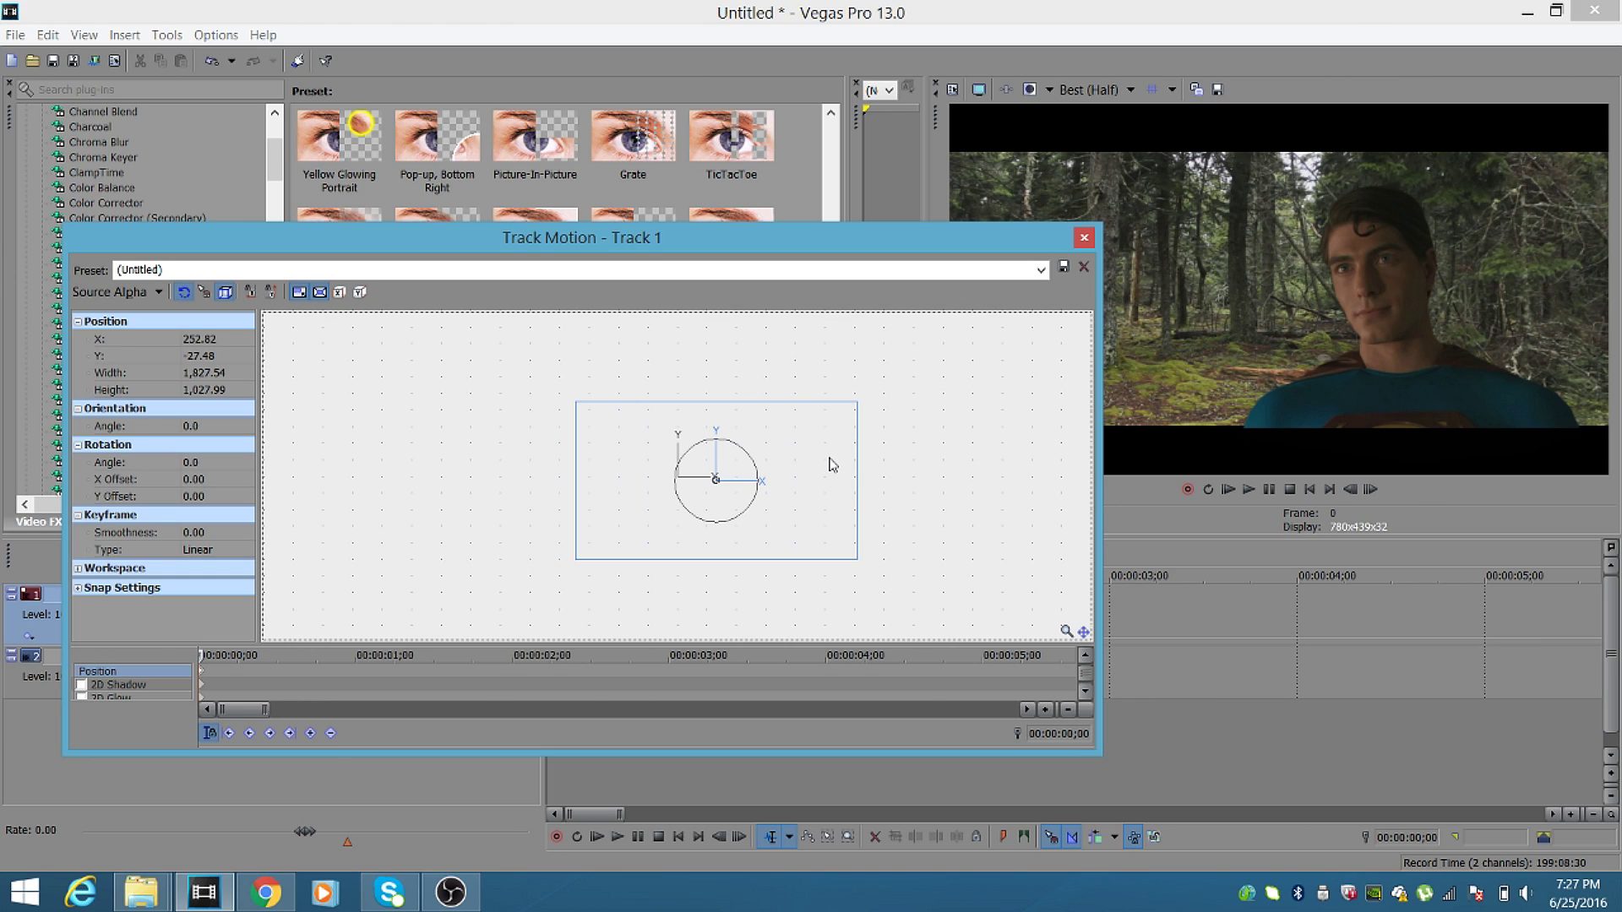
drag(832, 464, 832, 466)
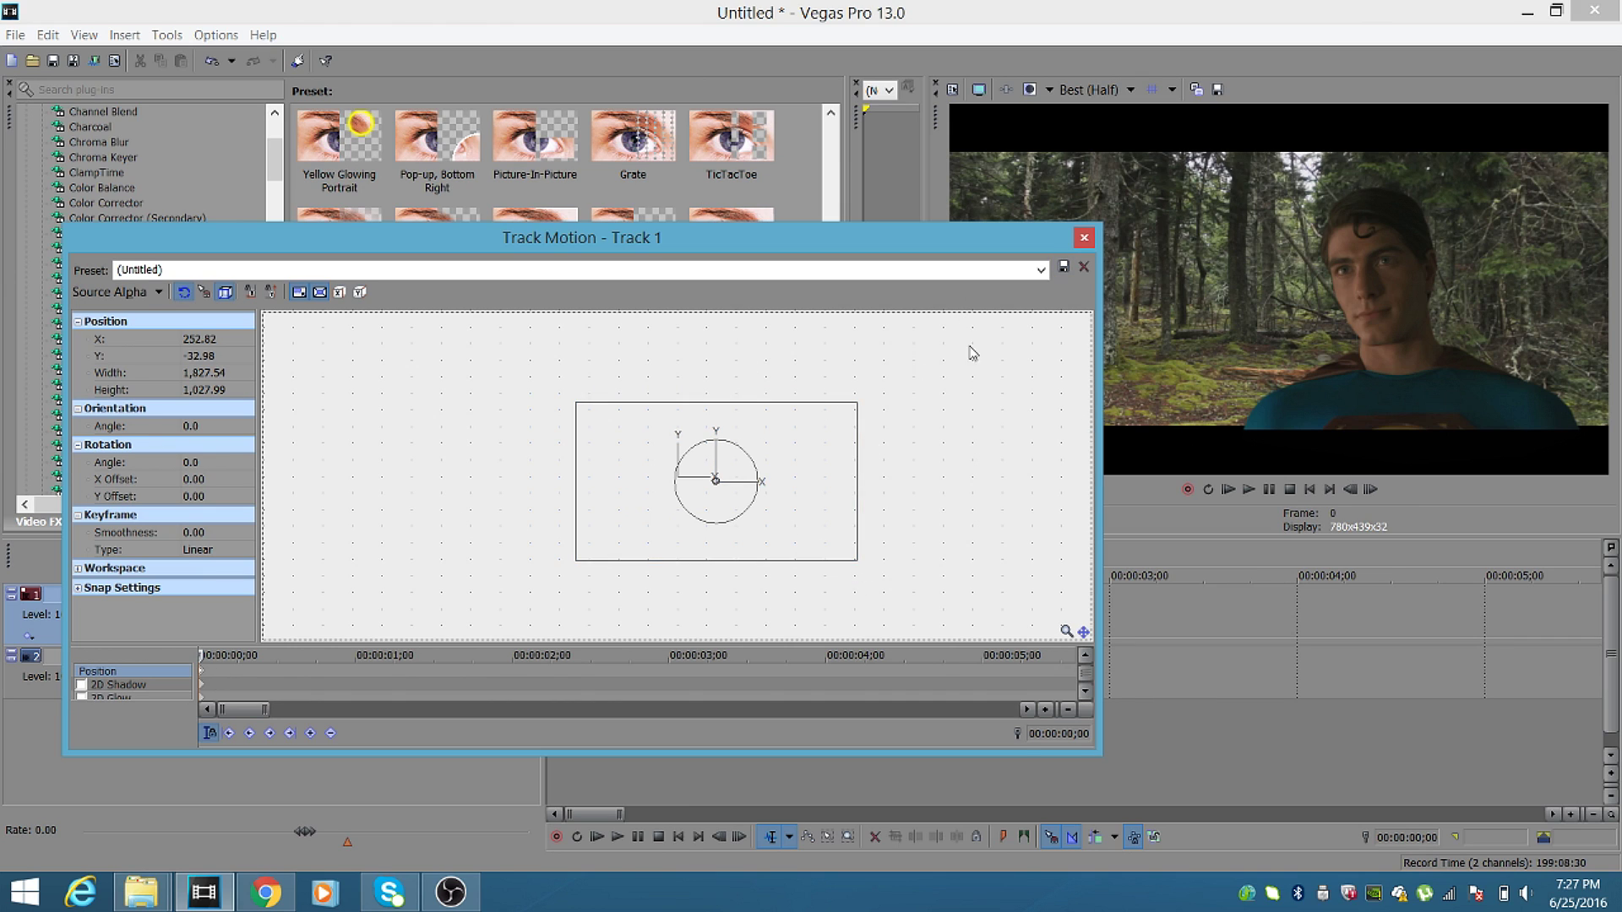
click(1084, 240)
Try to reposition the man by moving the Position frame in the CLIPEDIT event's Pan/Crop settings.
right_click(621, 605)
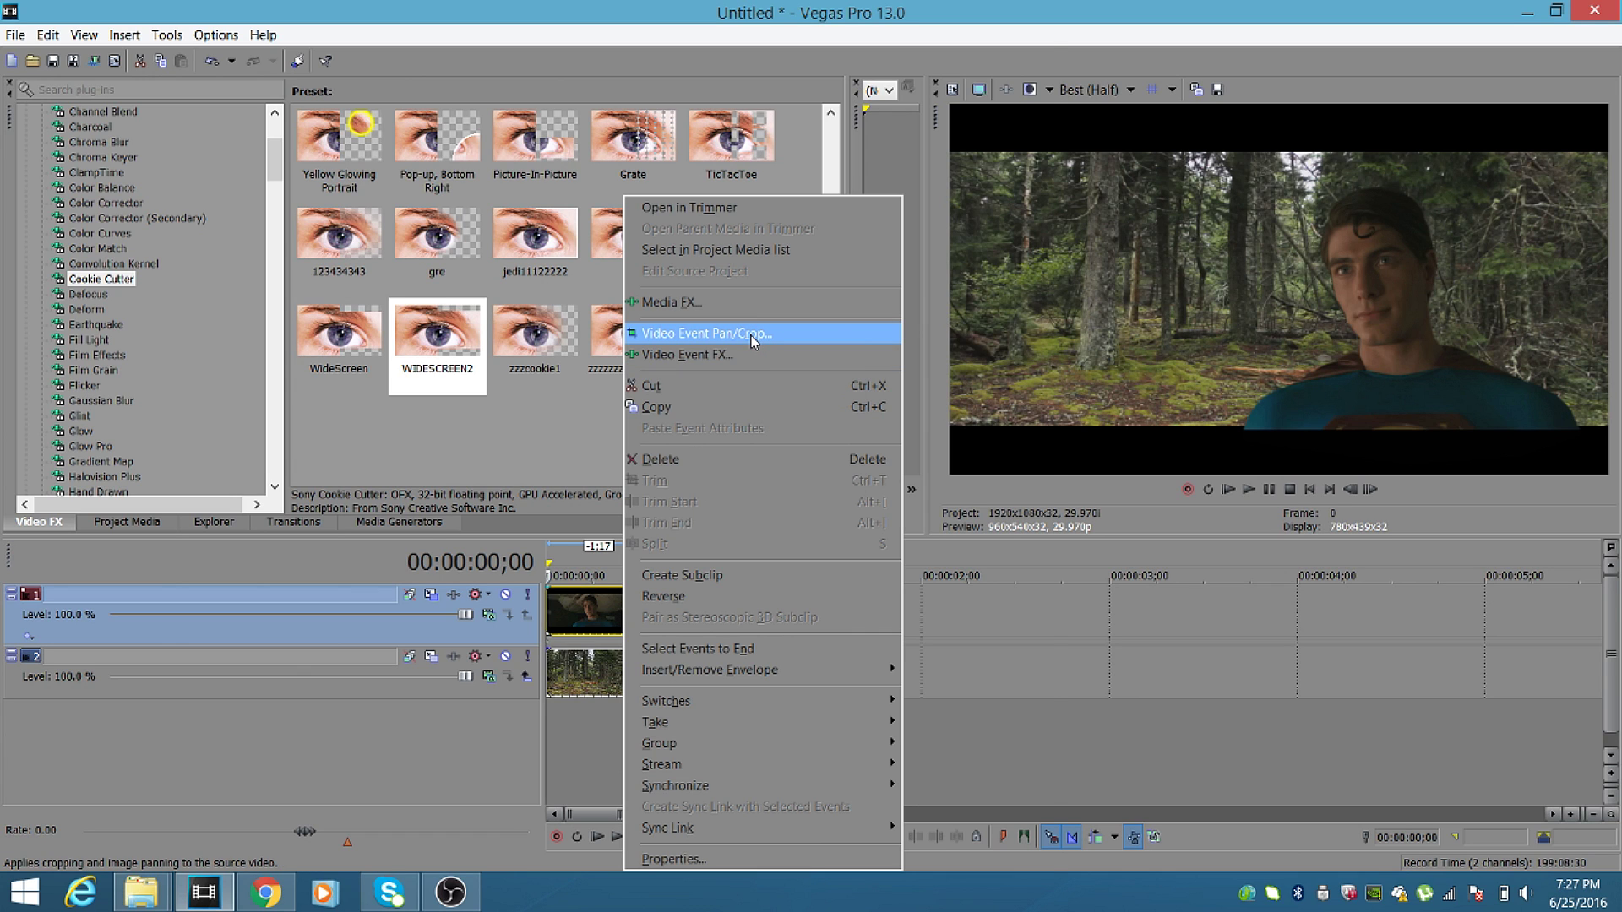
click(756, 335)
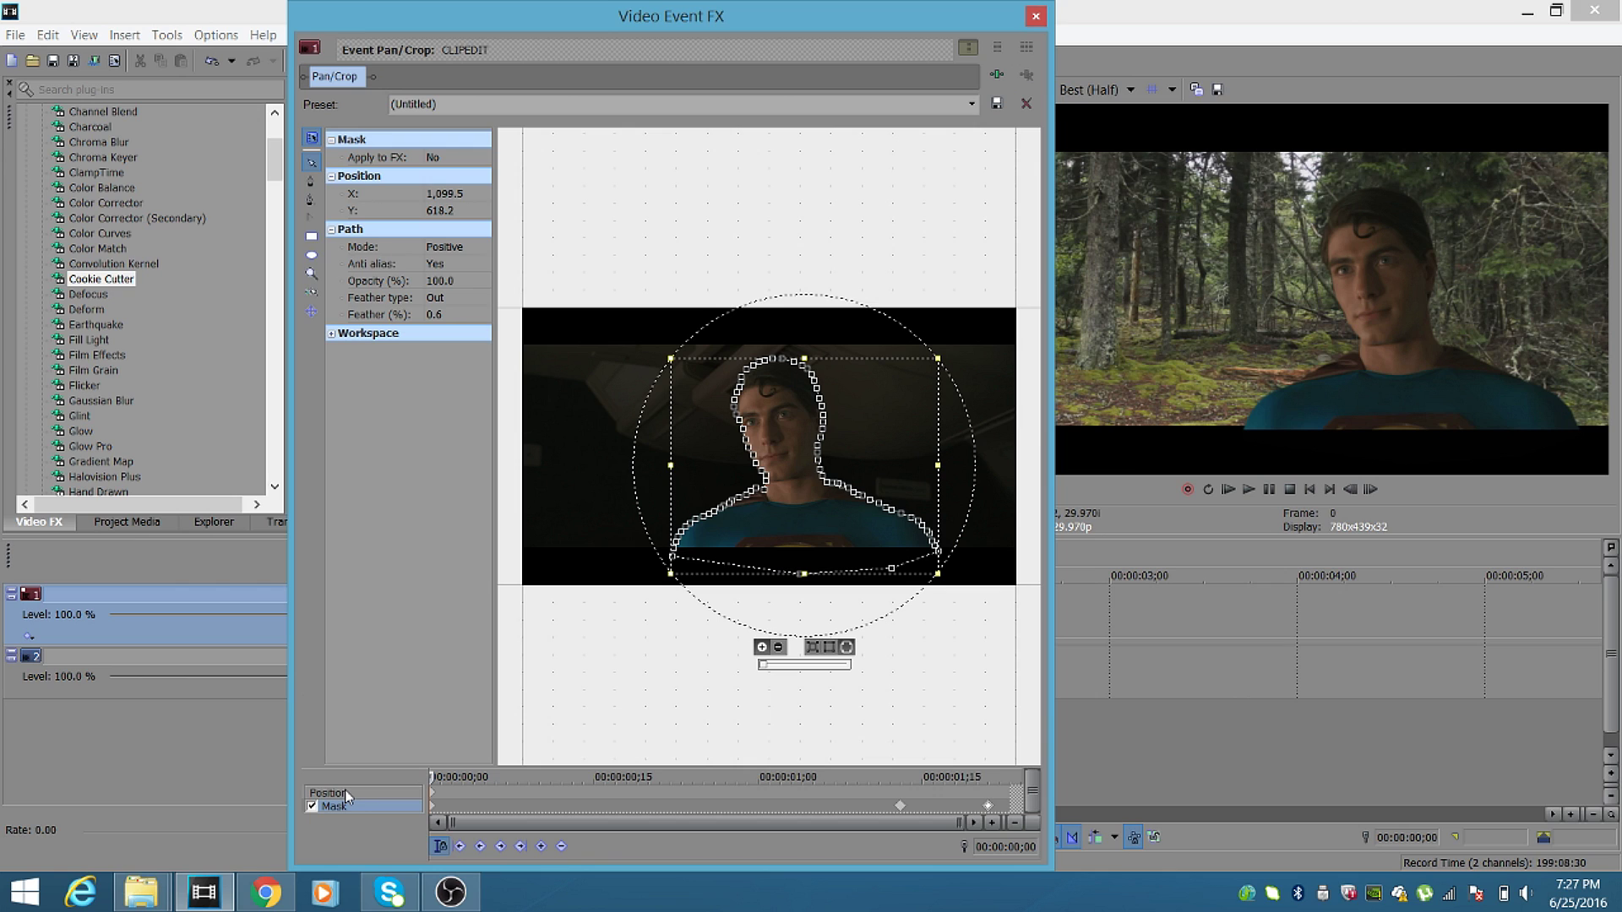
click(342, 793)
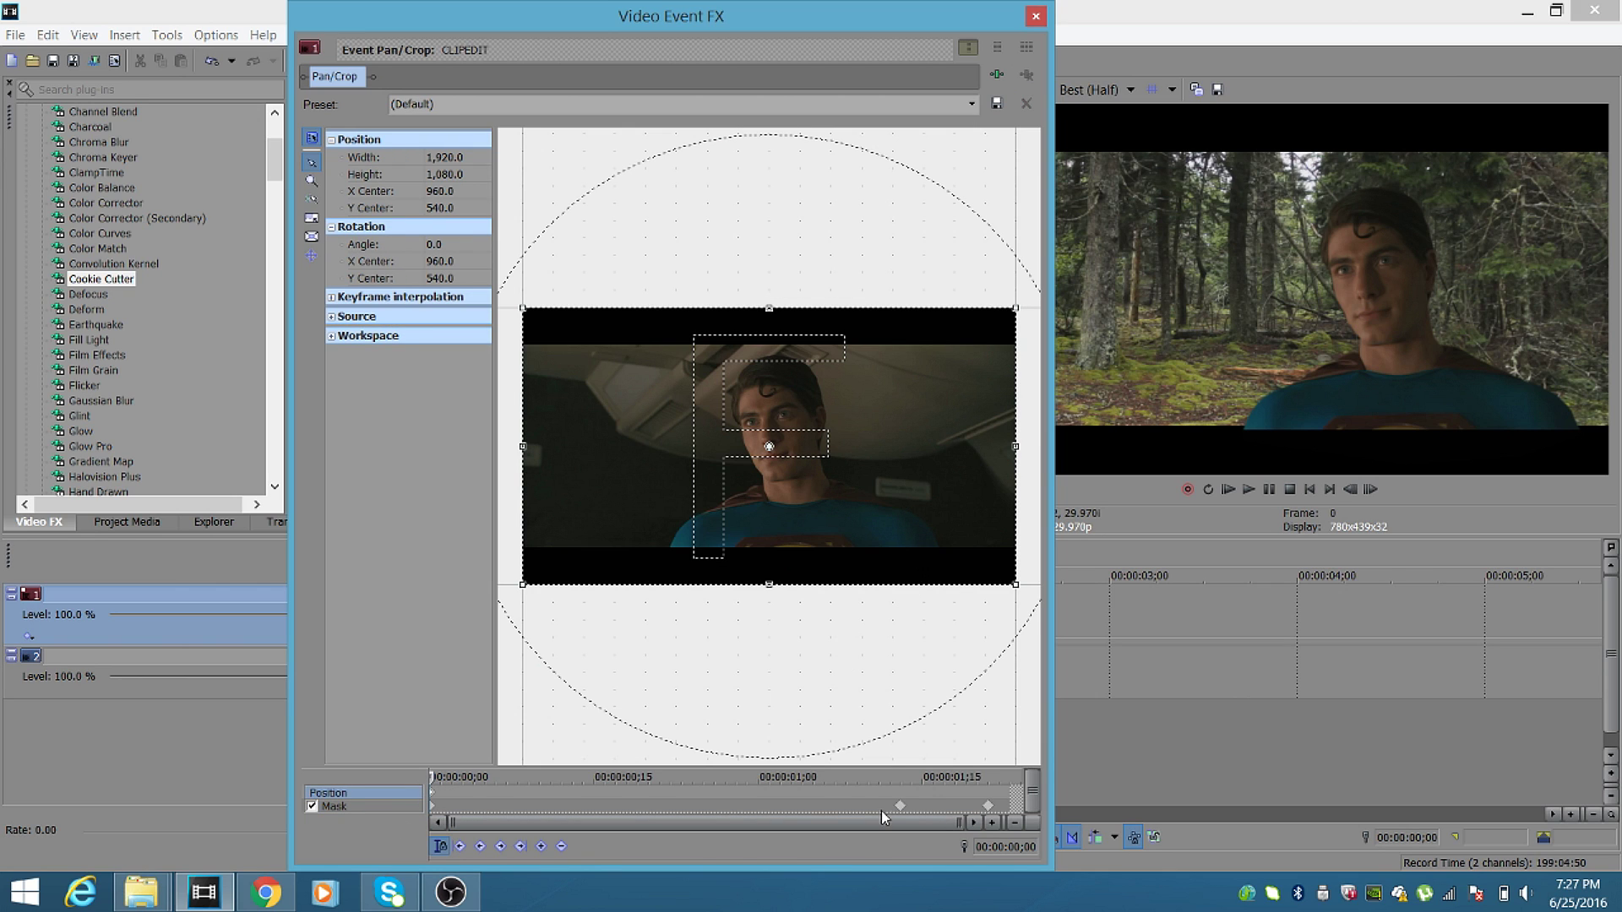
drag(883, 449, 940, 462)
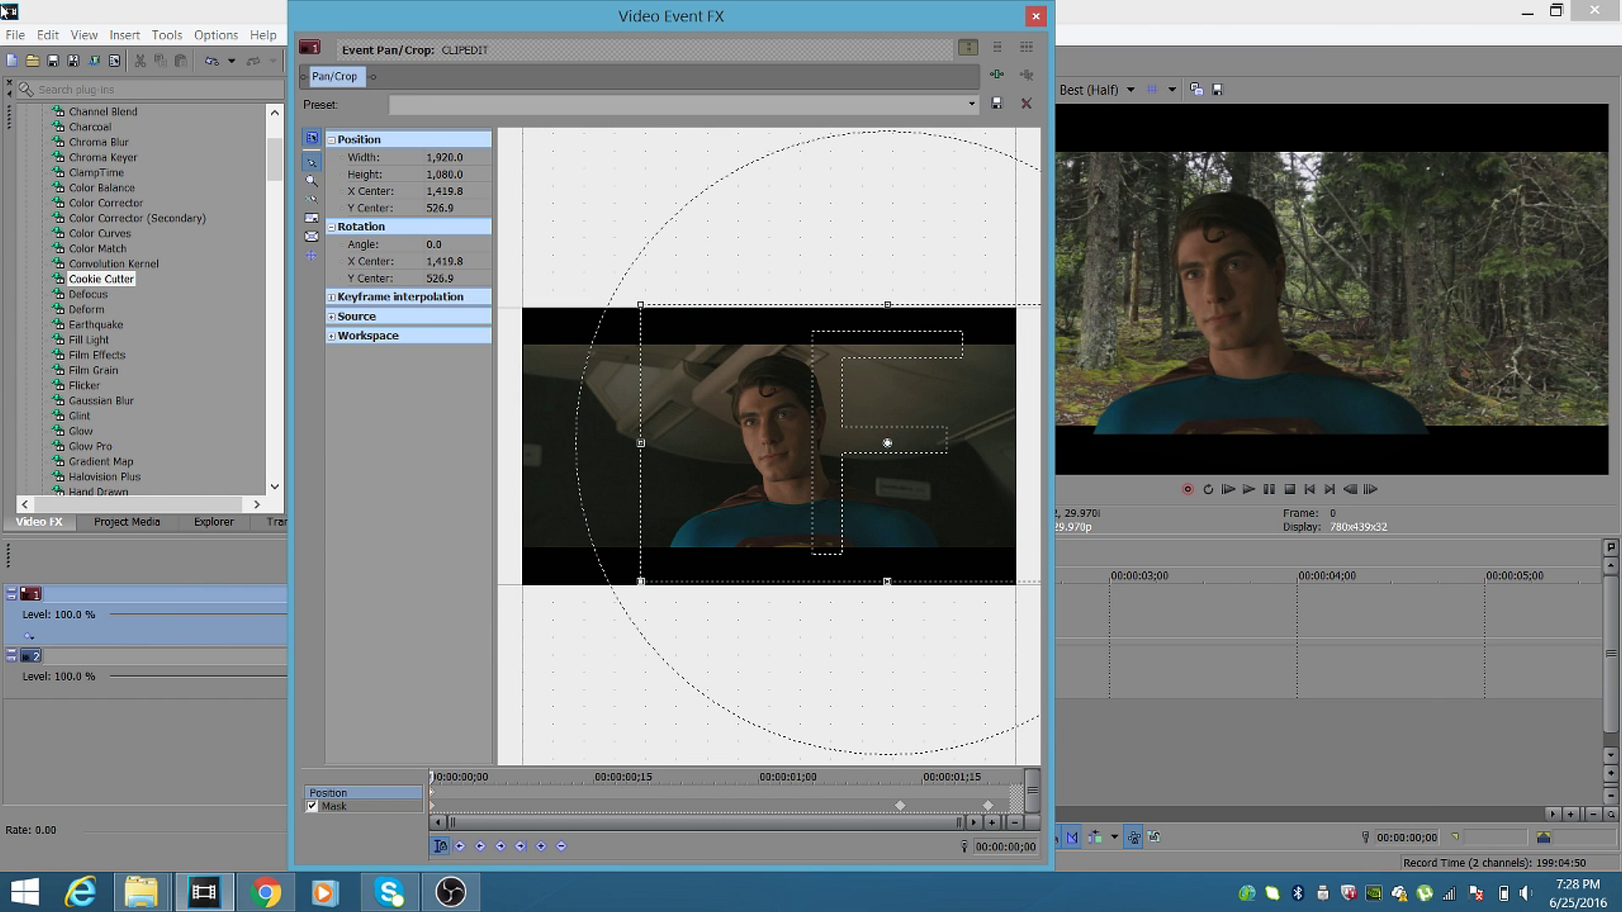
Undo the last Pan/Crop position change, restore the frame to its default and close the window.
click(48, 35)
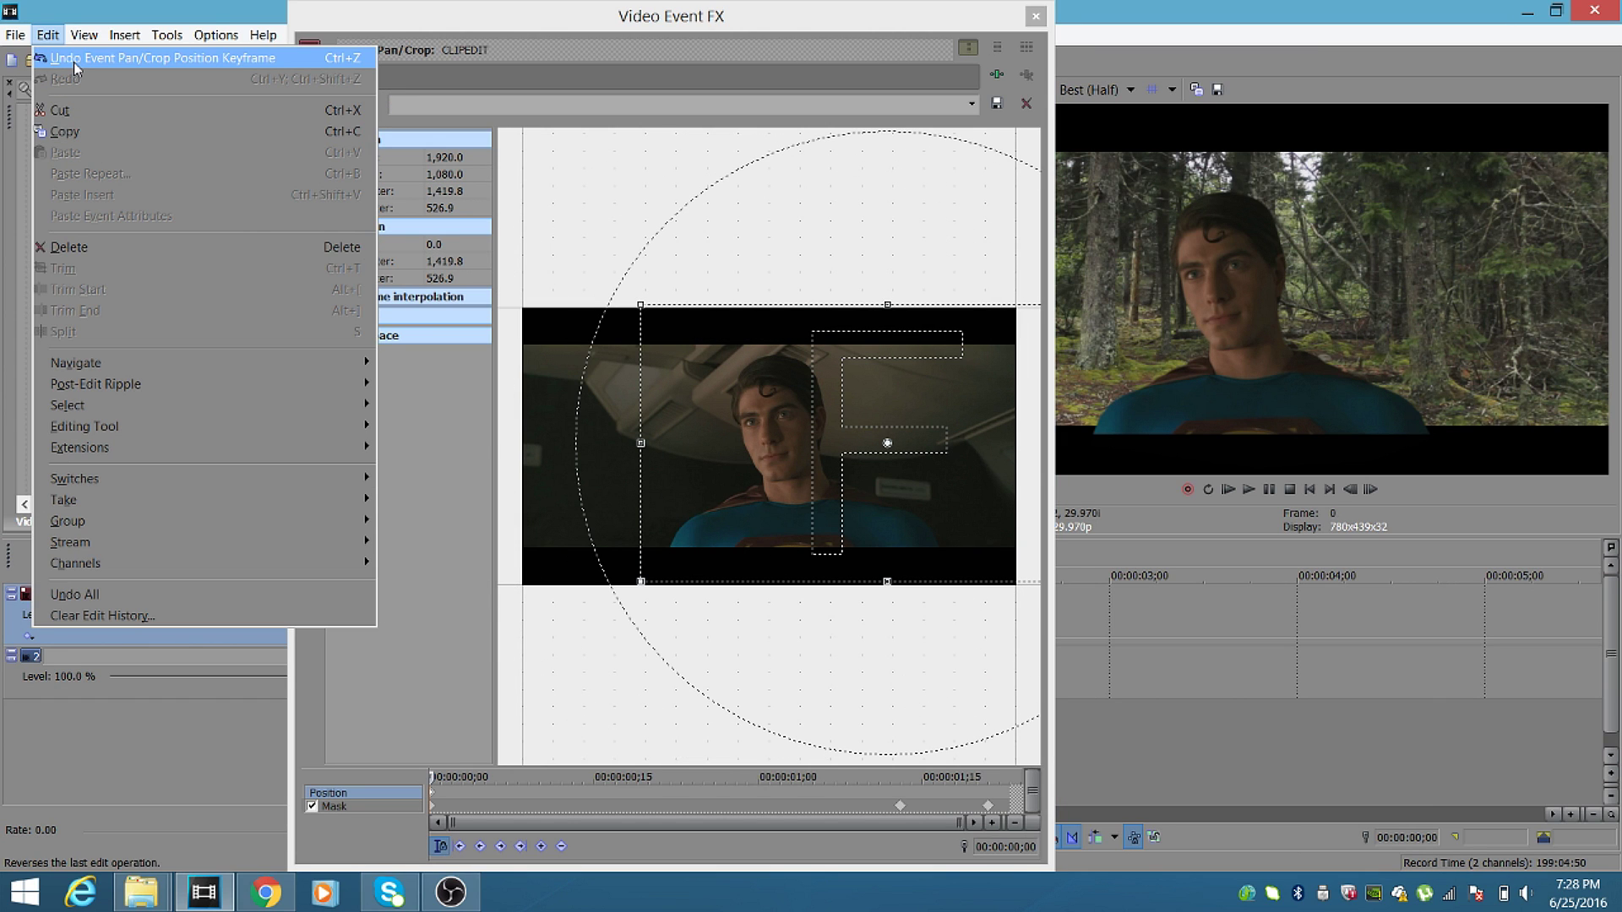
click(74, 63)
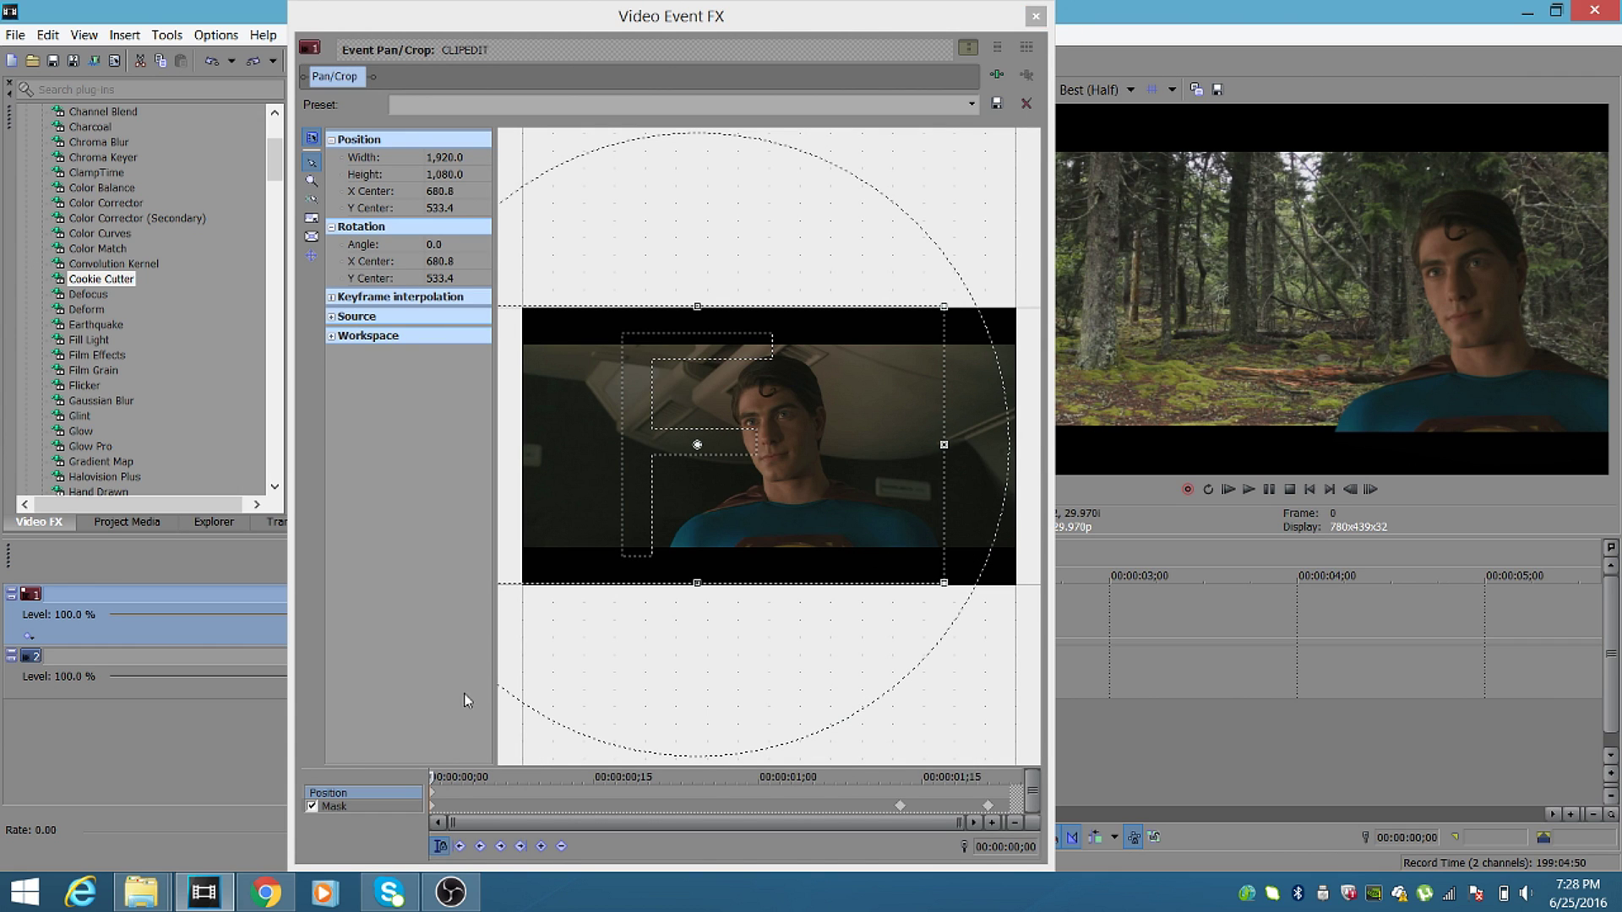
right_click(705, 418)
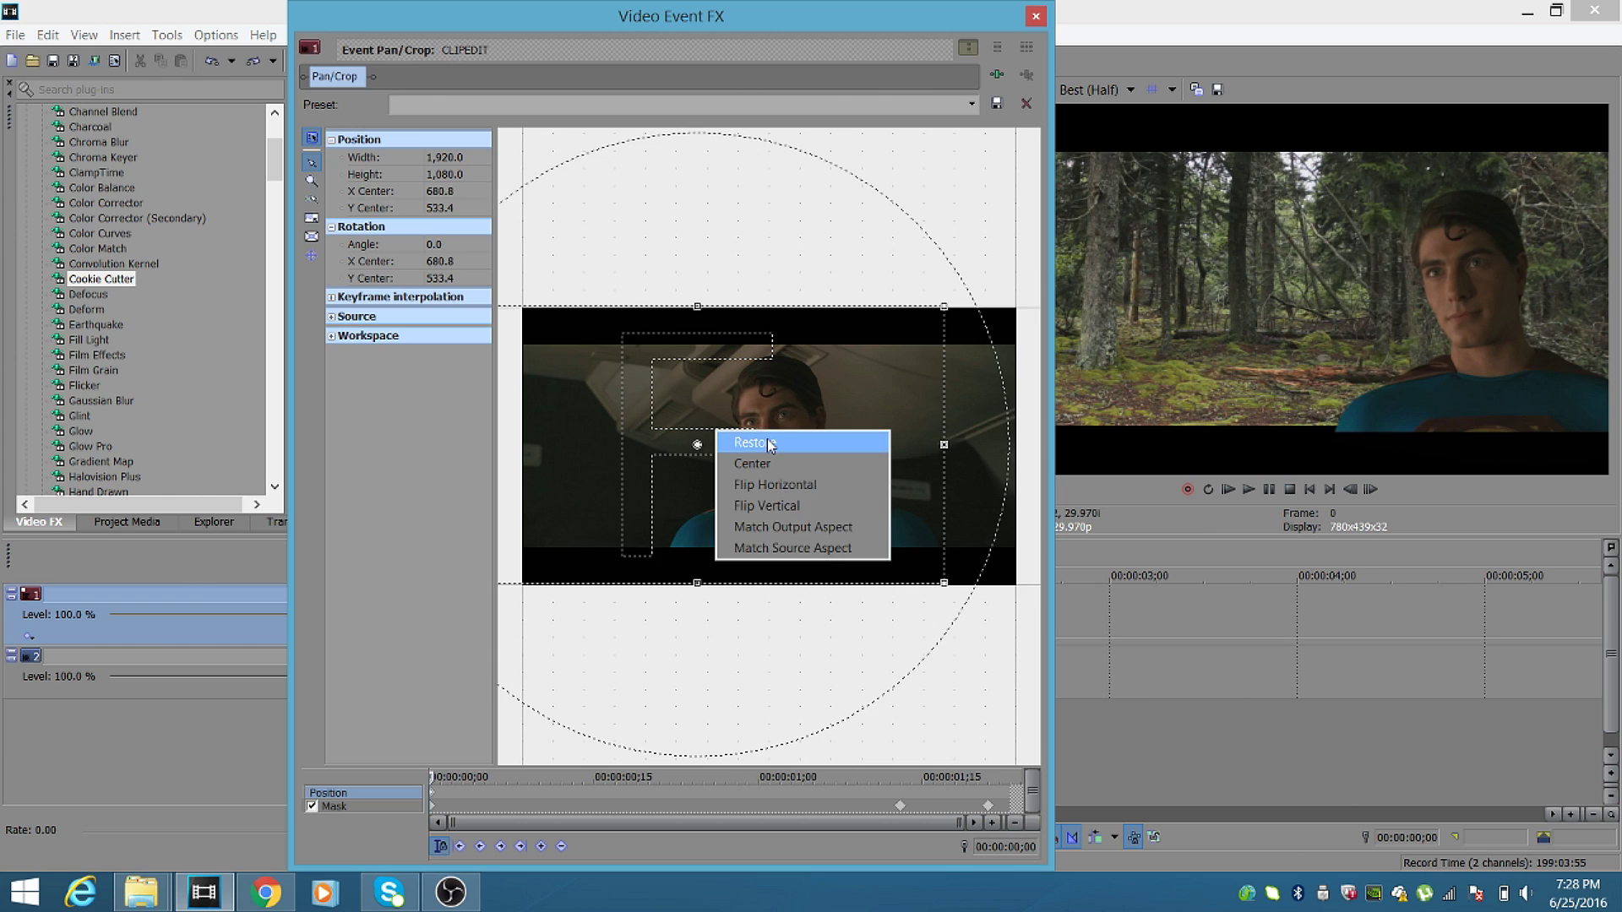
click(769, 443)
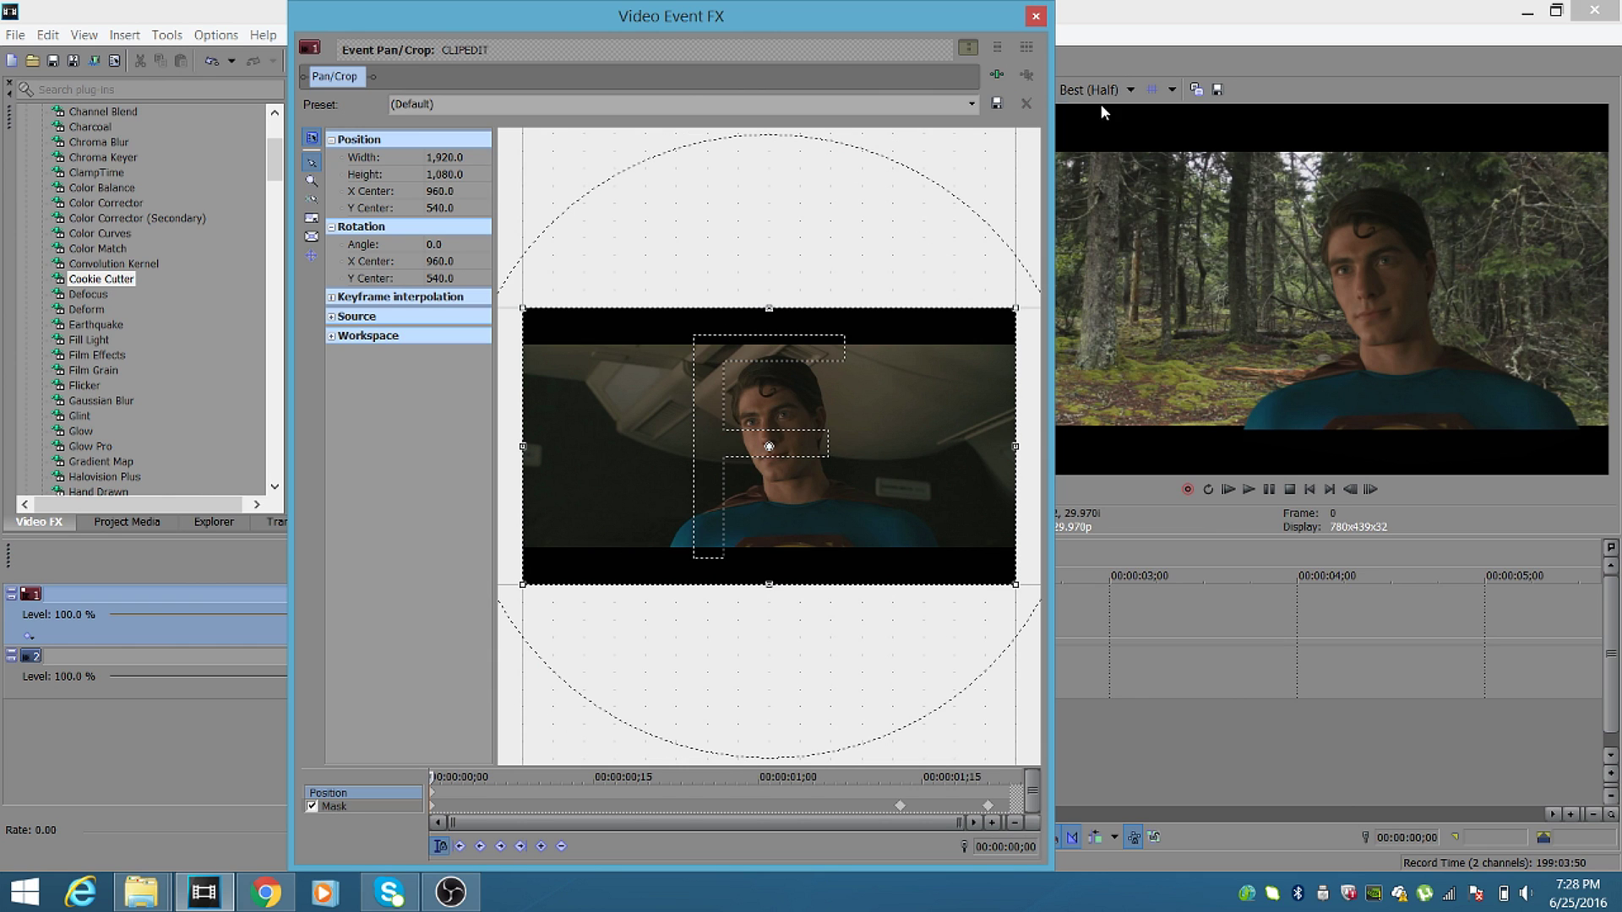
click(1036, 16)
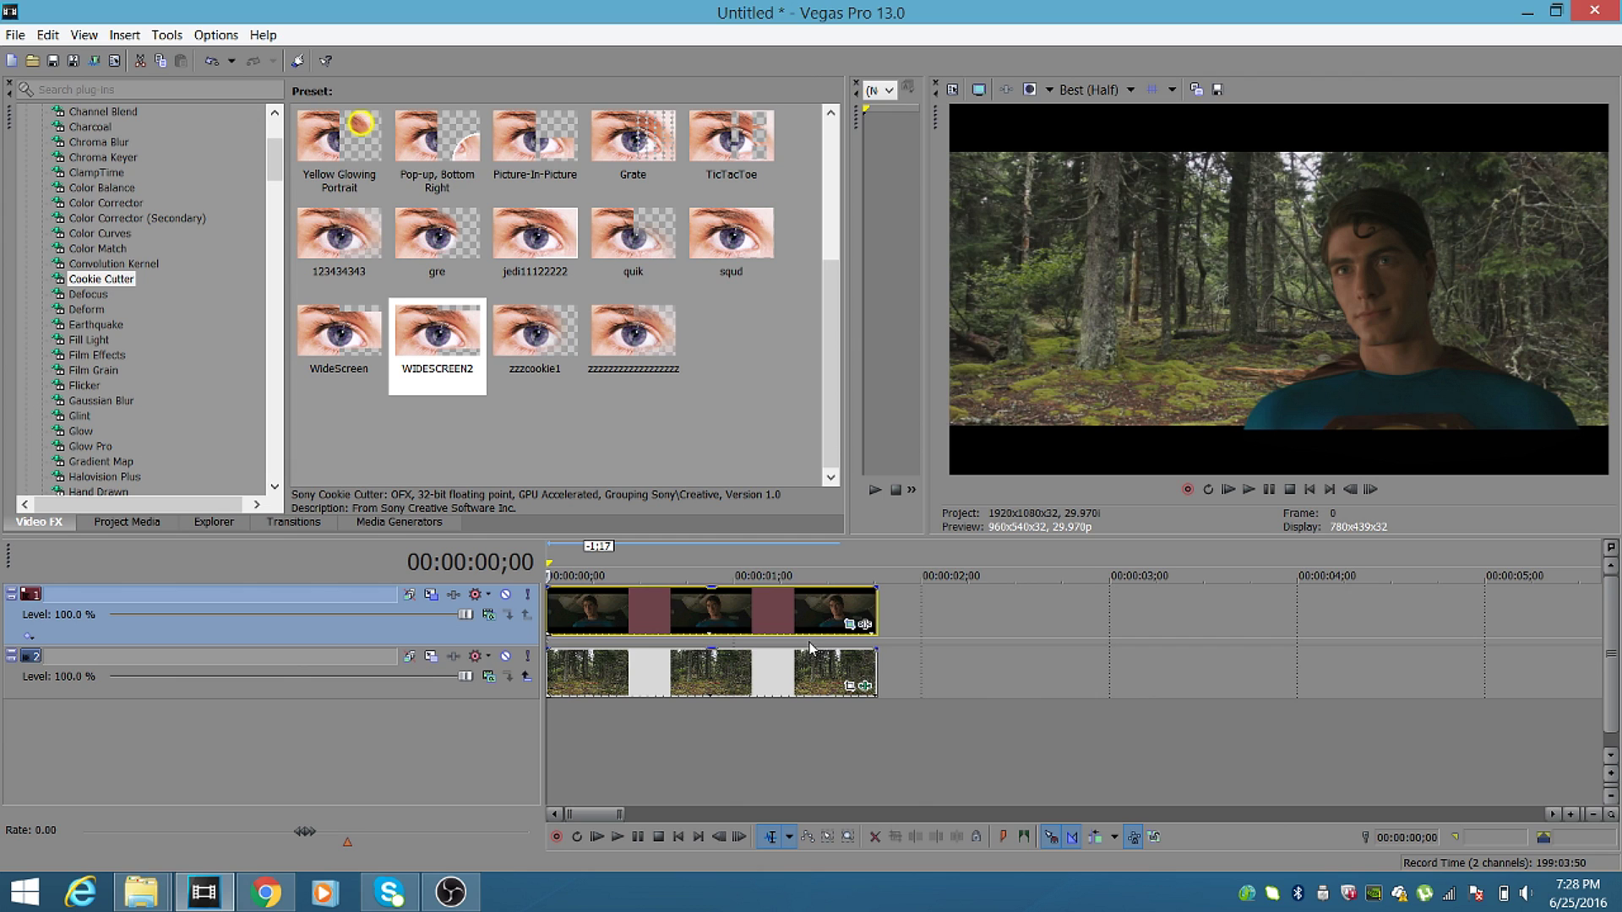
Review the first track's Track Motion position and size, and close the window.
click(433, 595)
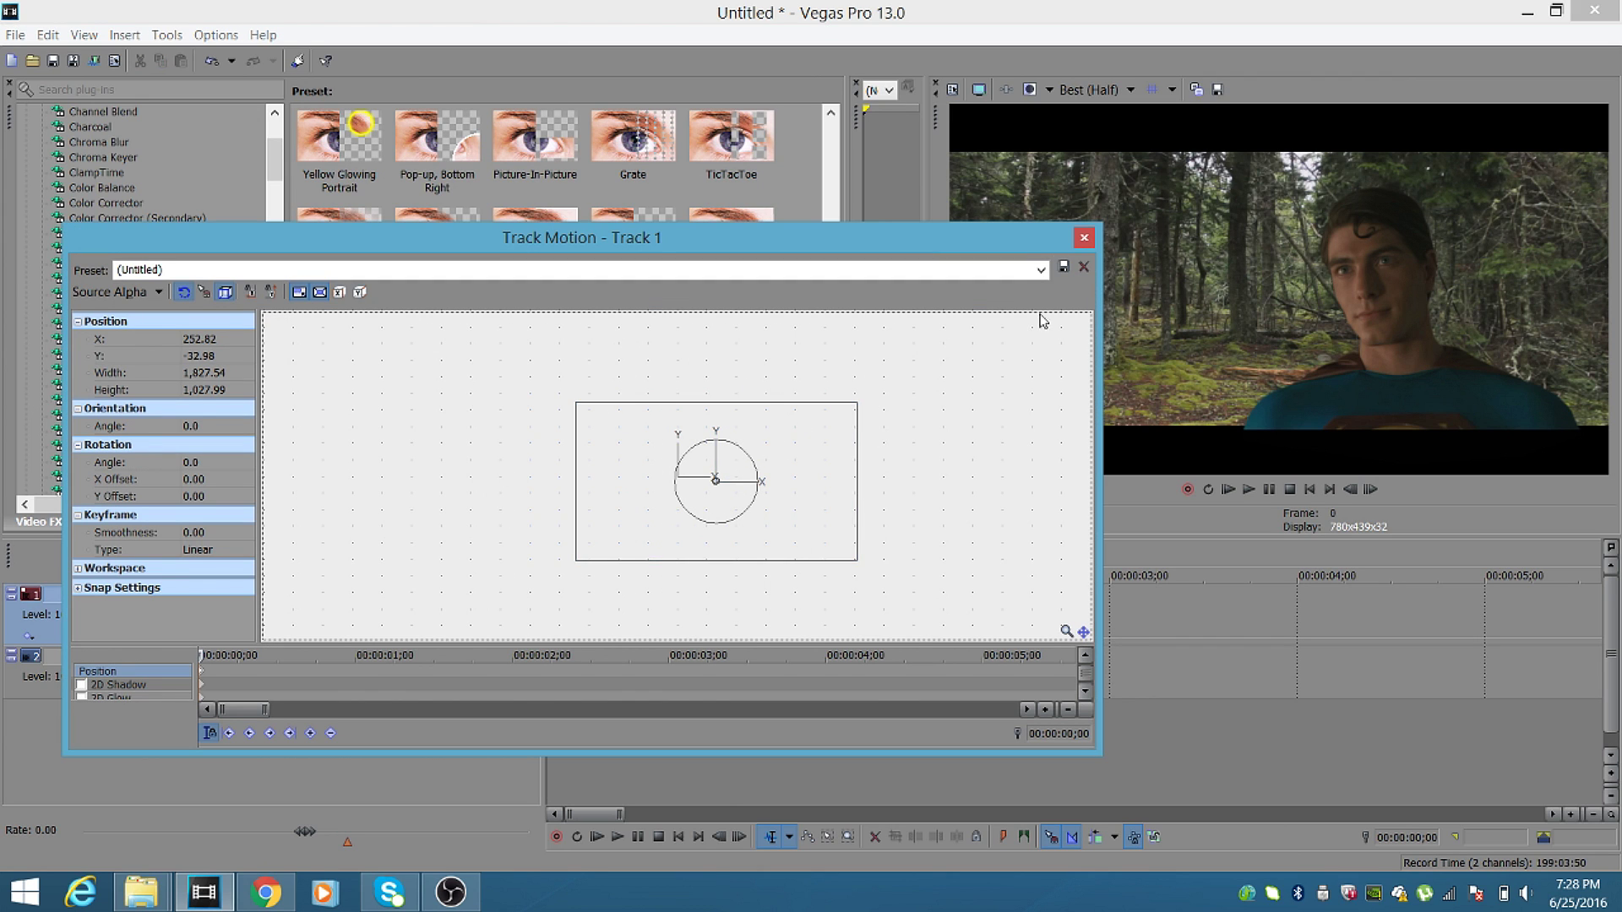
click(1086, 239)
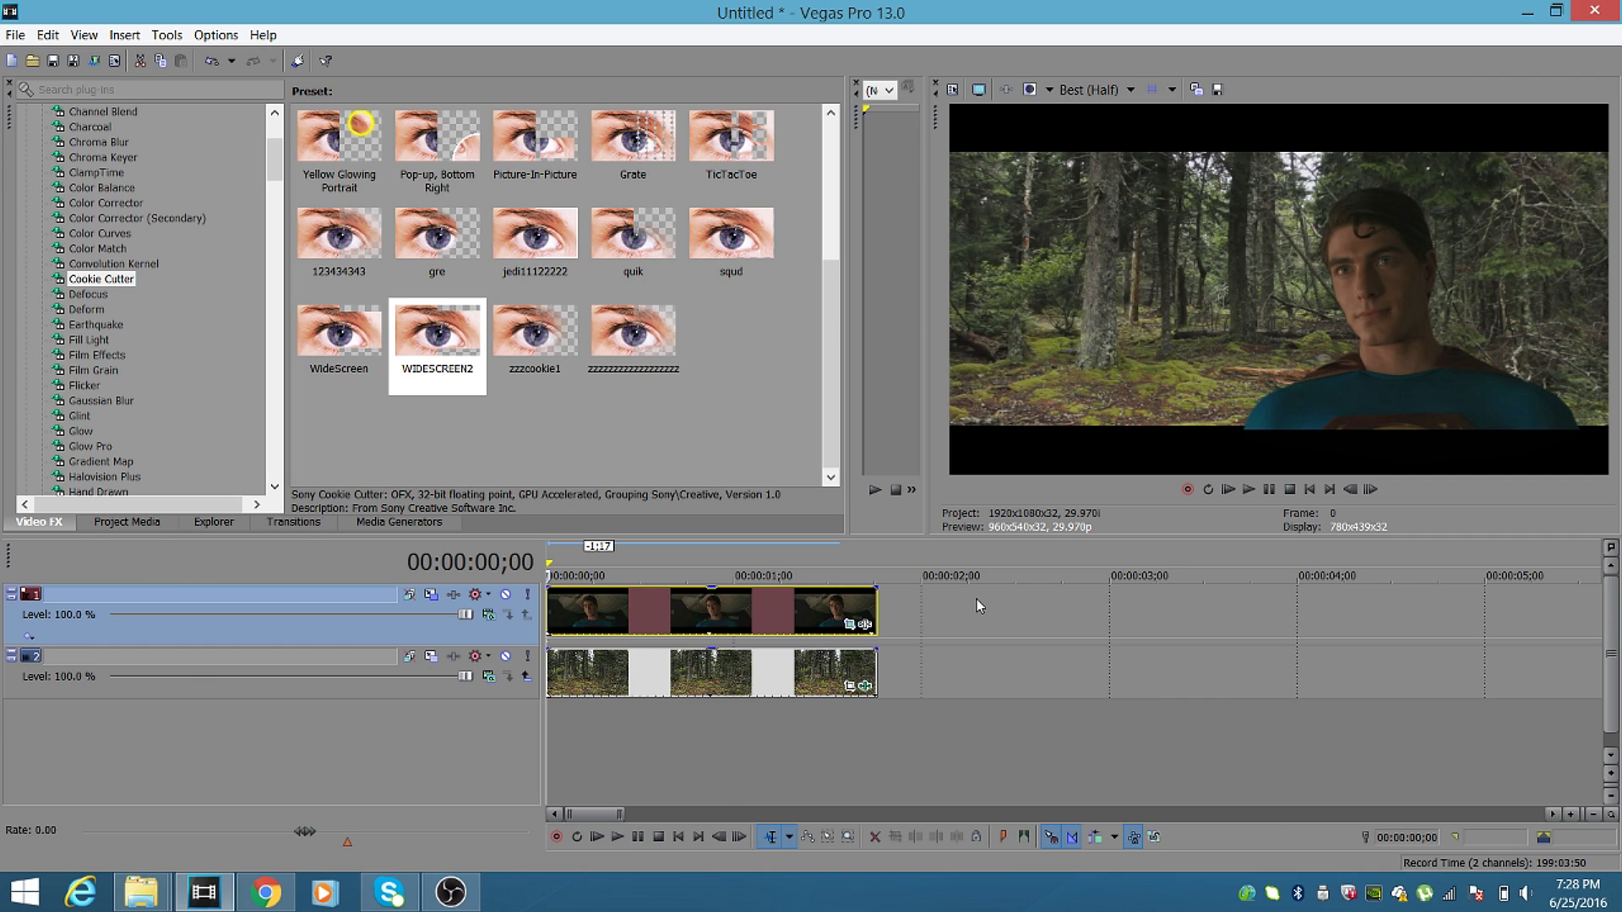
Duplicate track 1 and apply the Gaussian Blur Light Blur preset to the CLIPEDIT event on the lower copy.
right_click(951, 611)
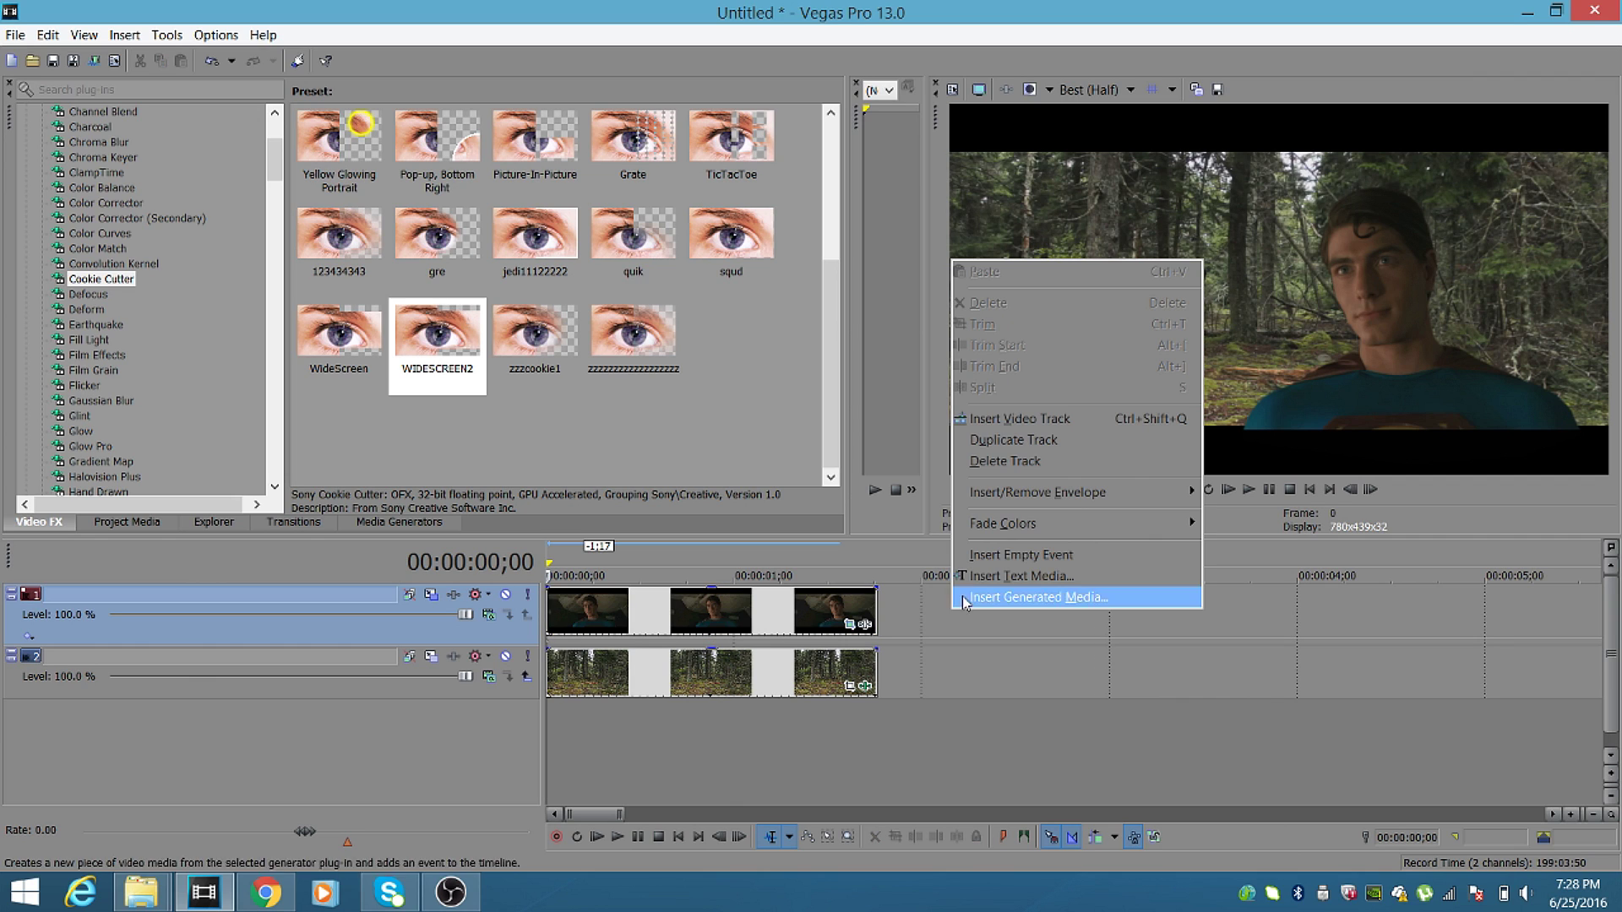
click(1026, 441)
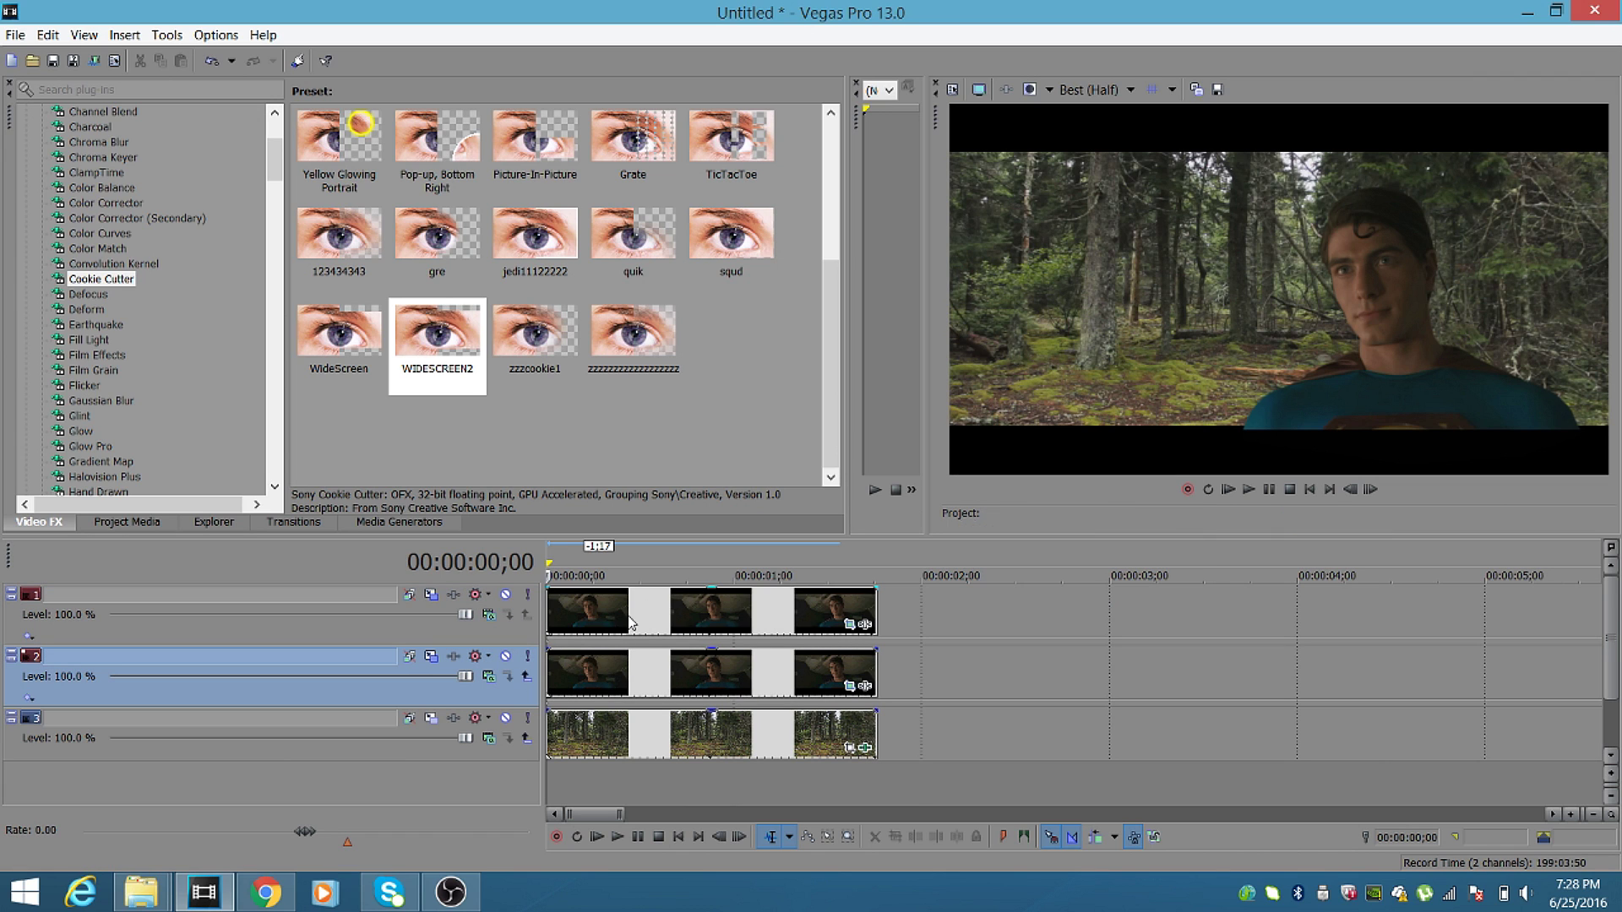
scroll(282, 157, up, 2)
scroll(282, 157, down, 5)
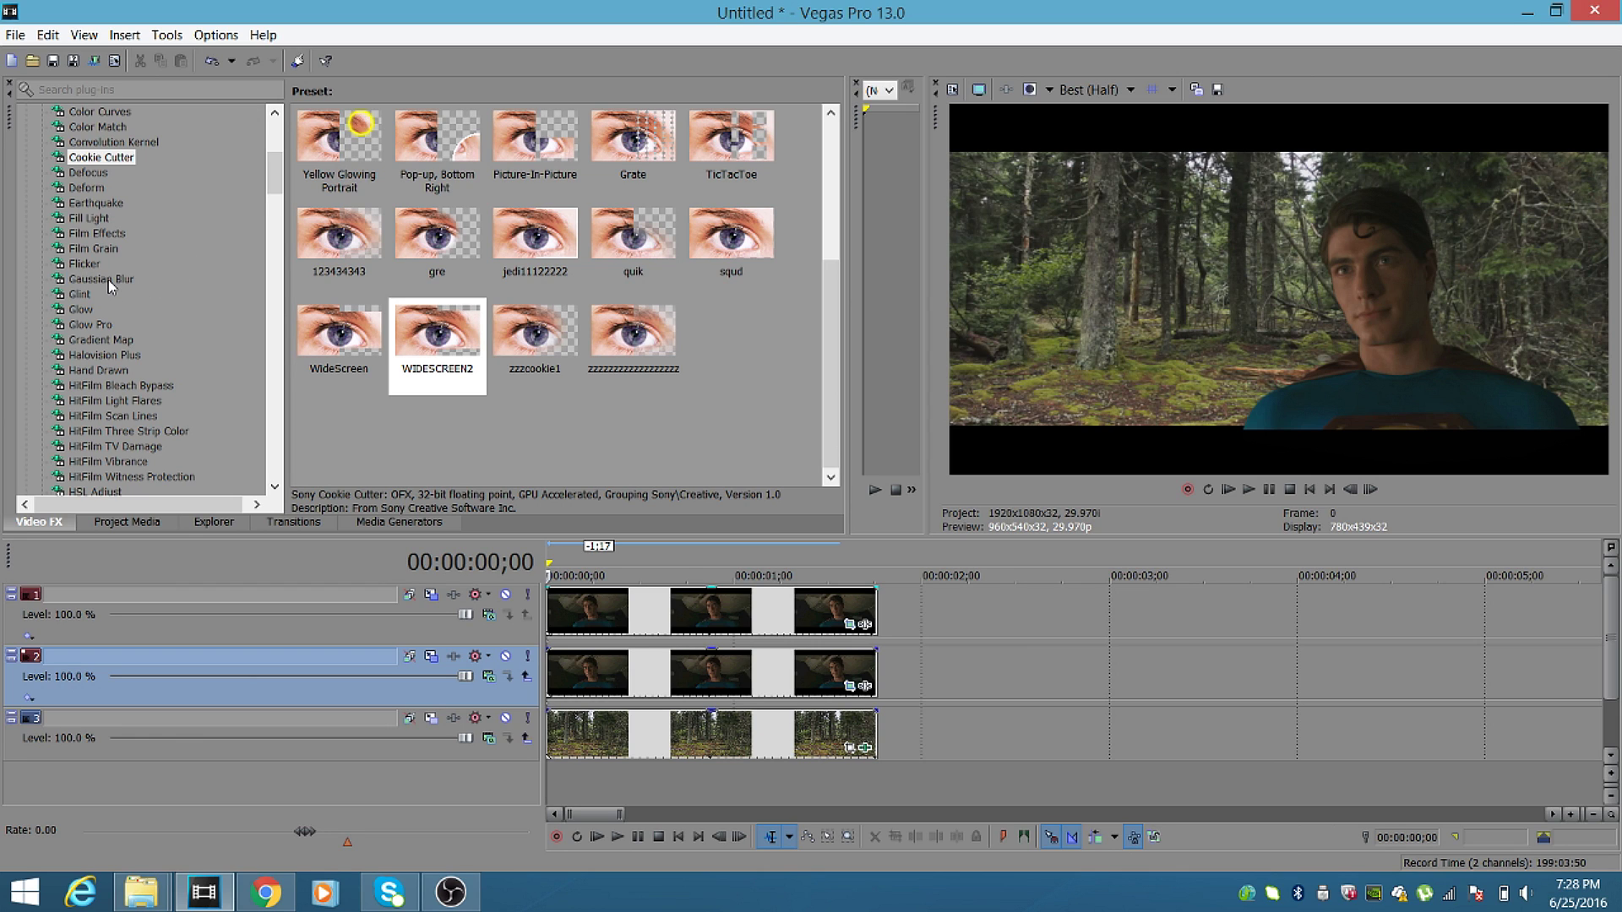
click(108, 281)
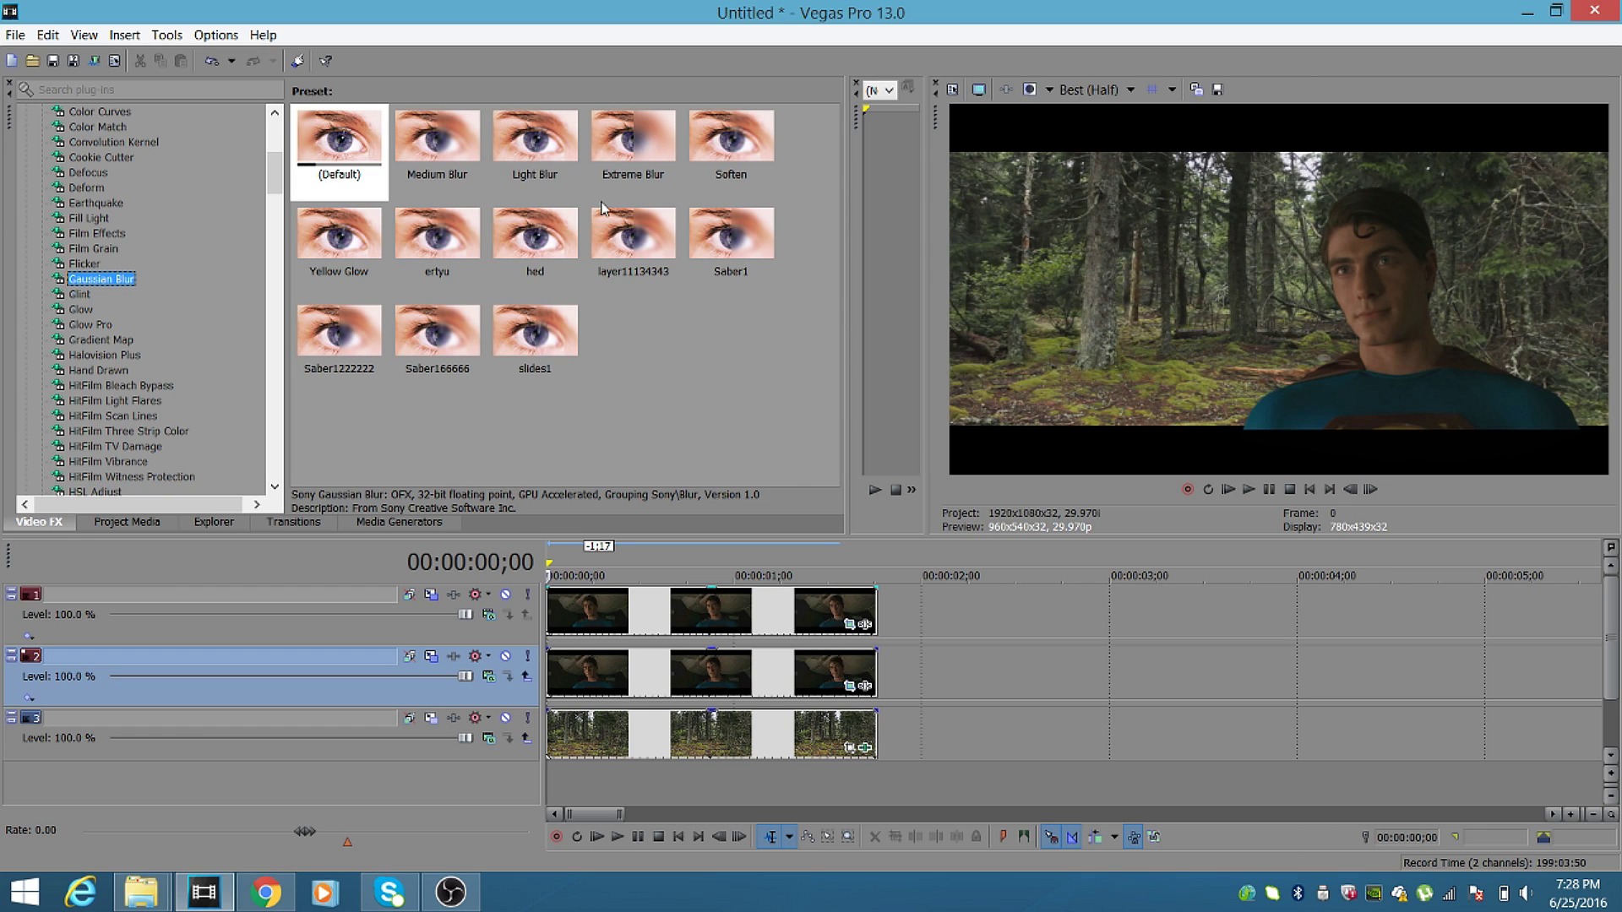
drag(531, 144, 747, 686)
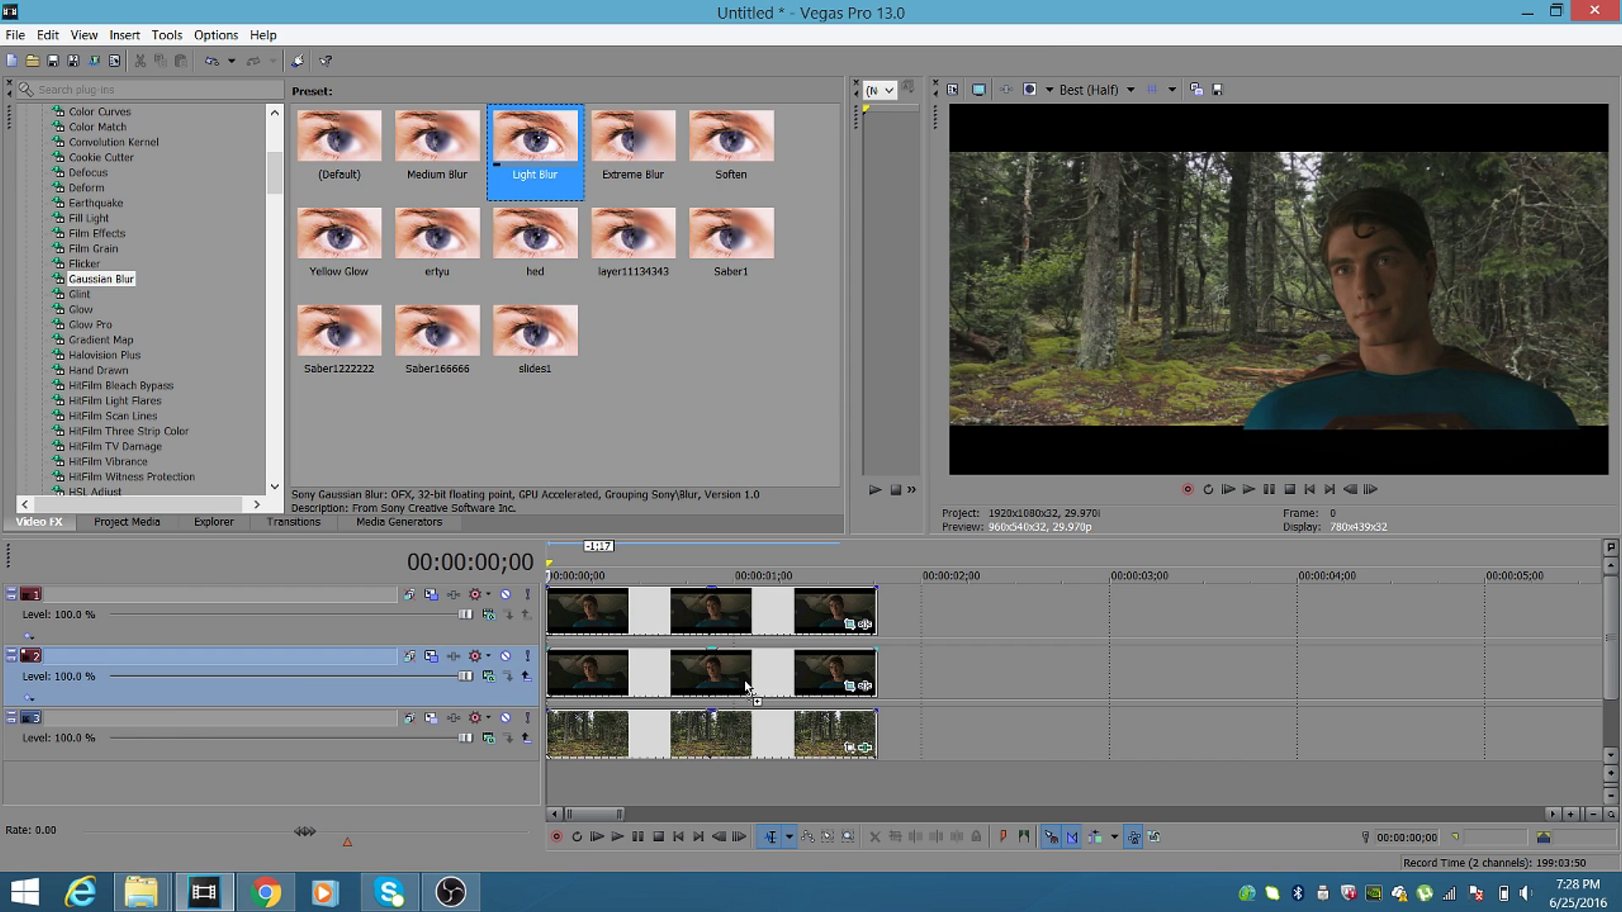
drag(747, 686, 748, 686)
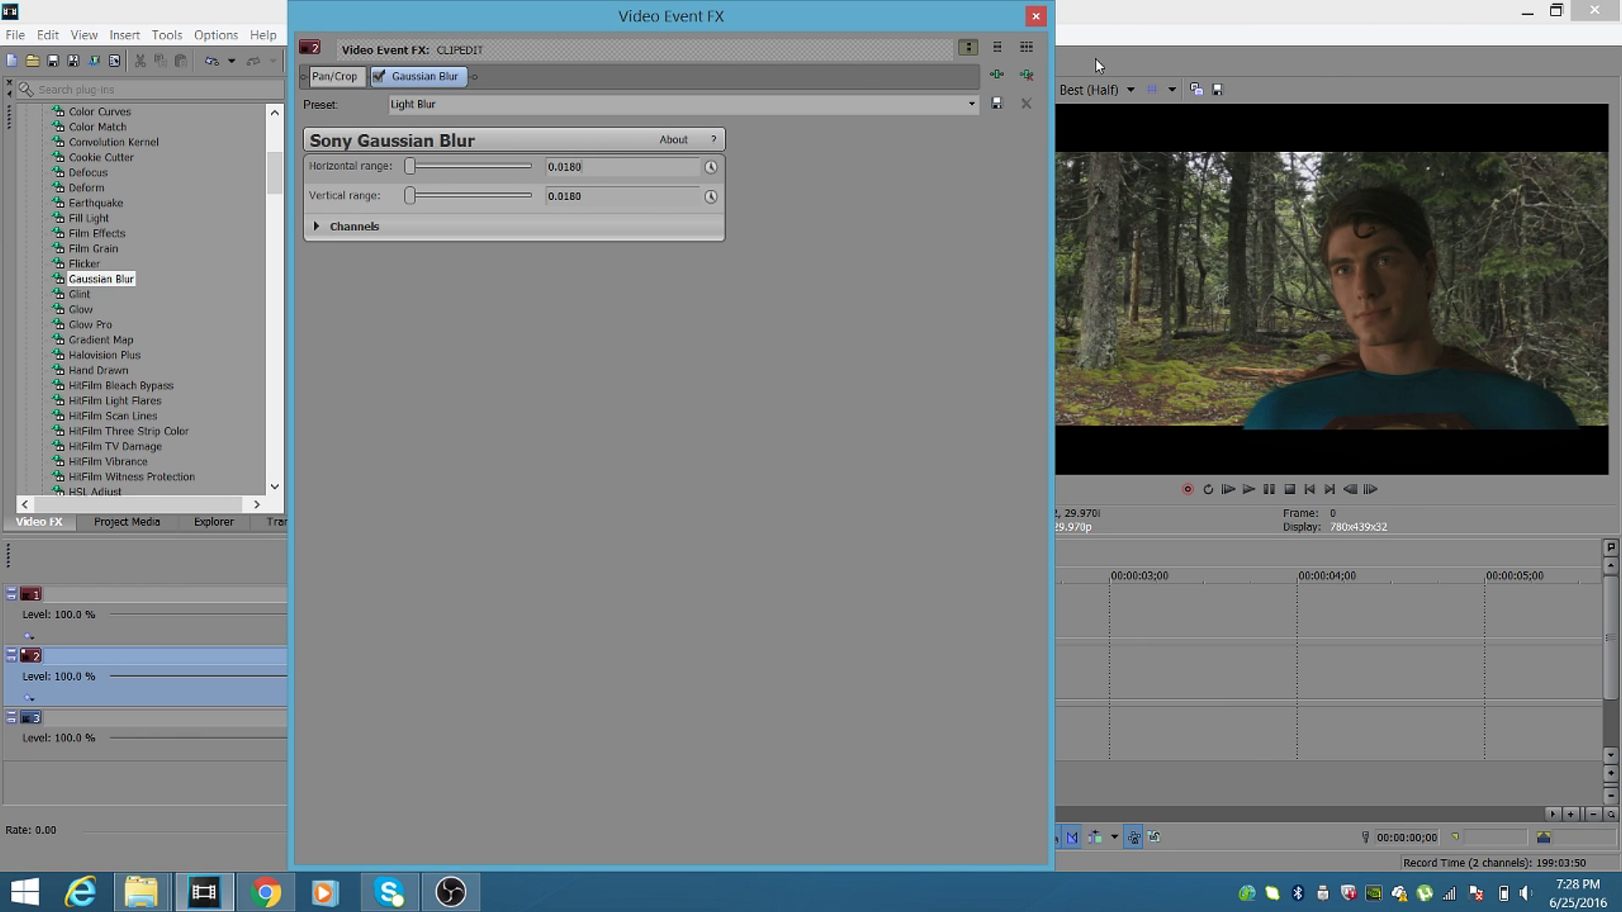
click(378, 76)
click(1035, 16)
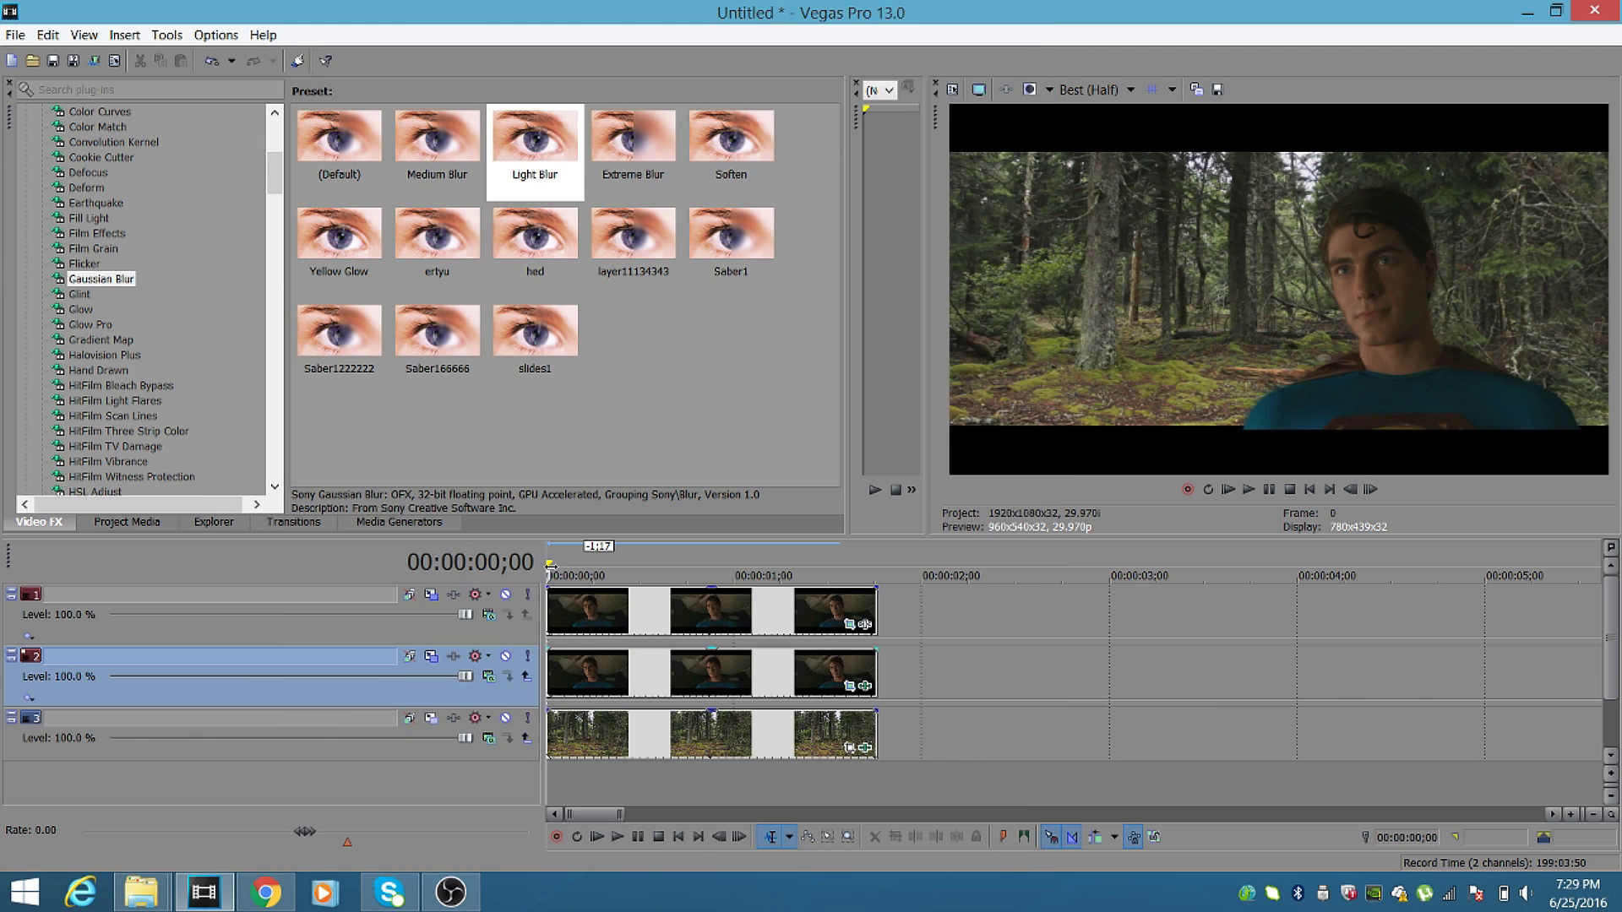
Lower the opacity of the blurred CLIPEDIT event on track 2 and check the blend at several frames.
click(686, 658)
mouse_move(687, 658)
mouse_down()
mouse_move(689, 680)
mouse_move(706, 674)
mouse_up()
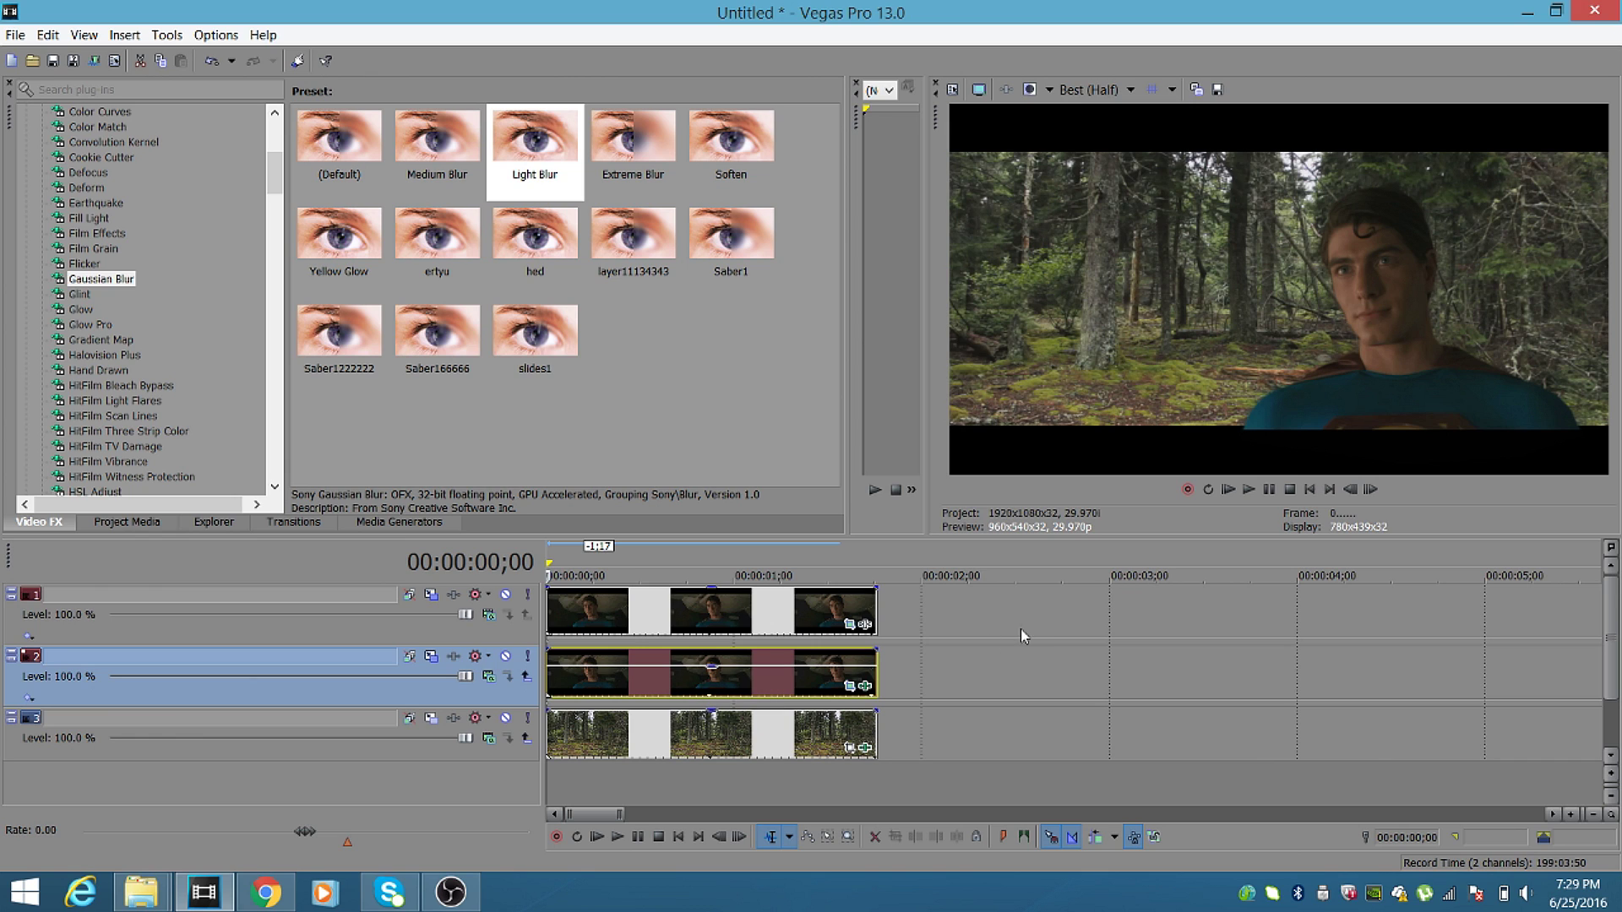
click(784, 602)
click(604, 600)
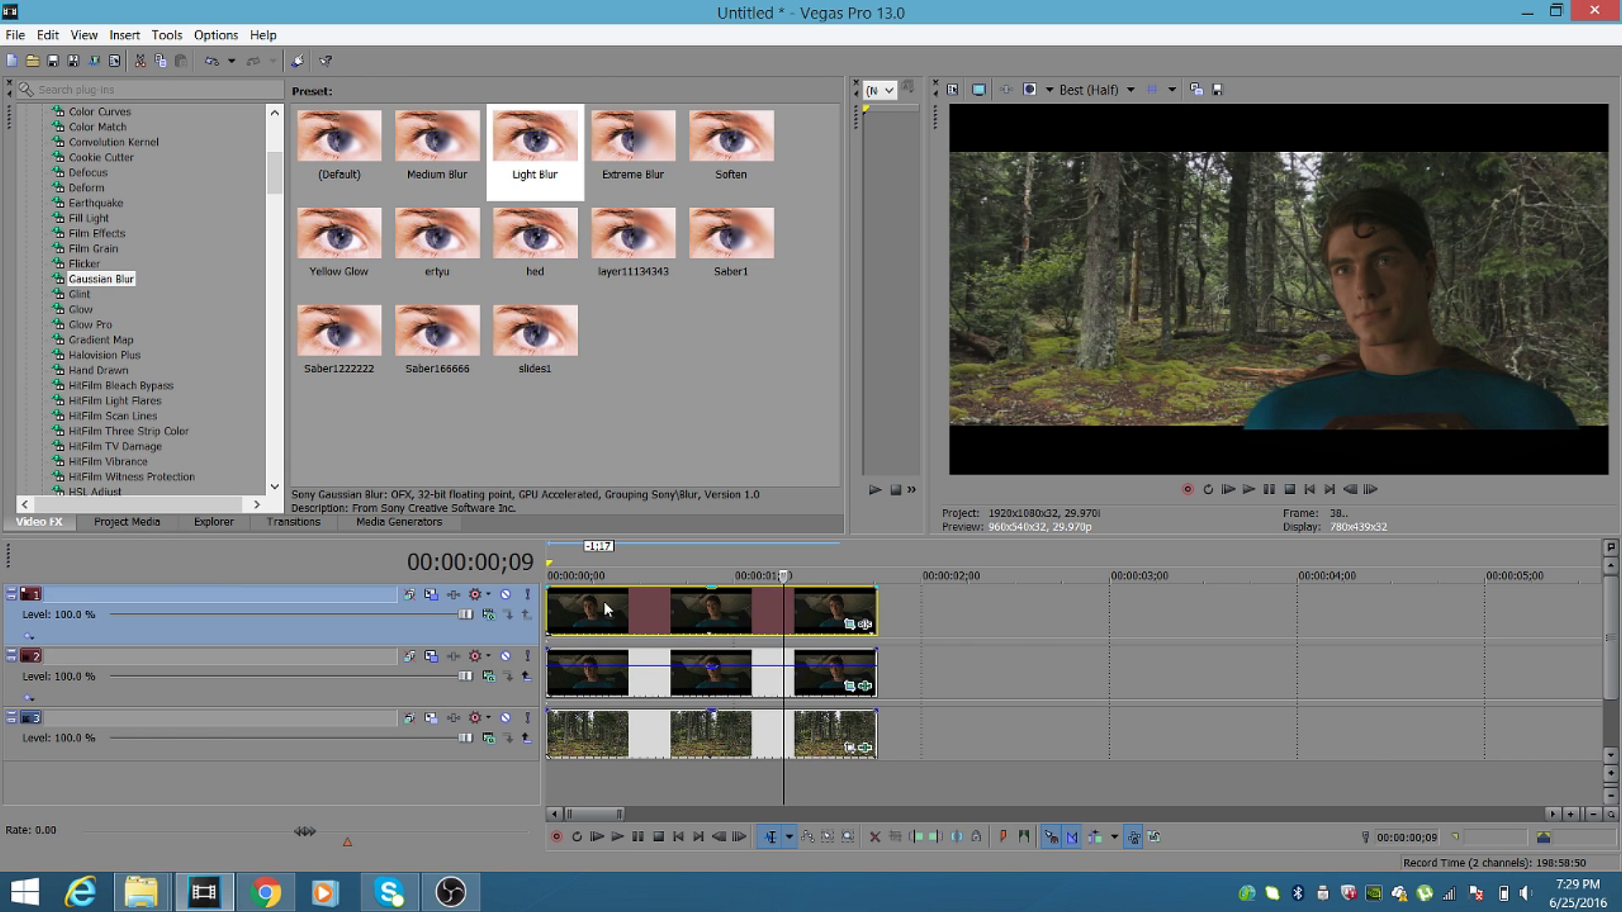
click(571, 604)
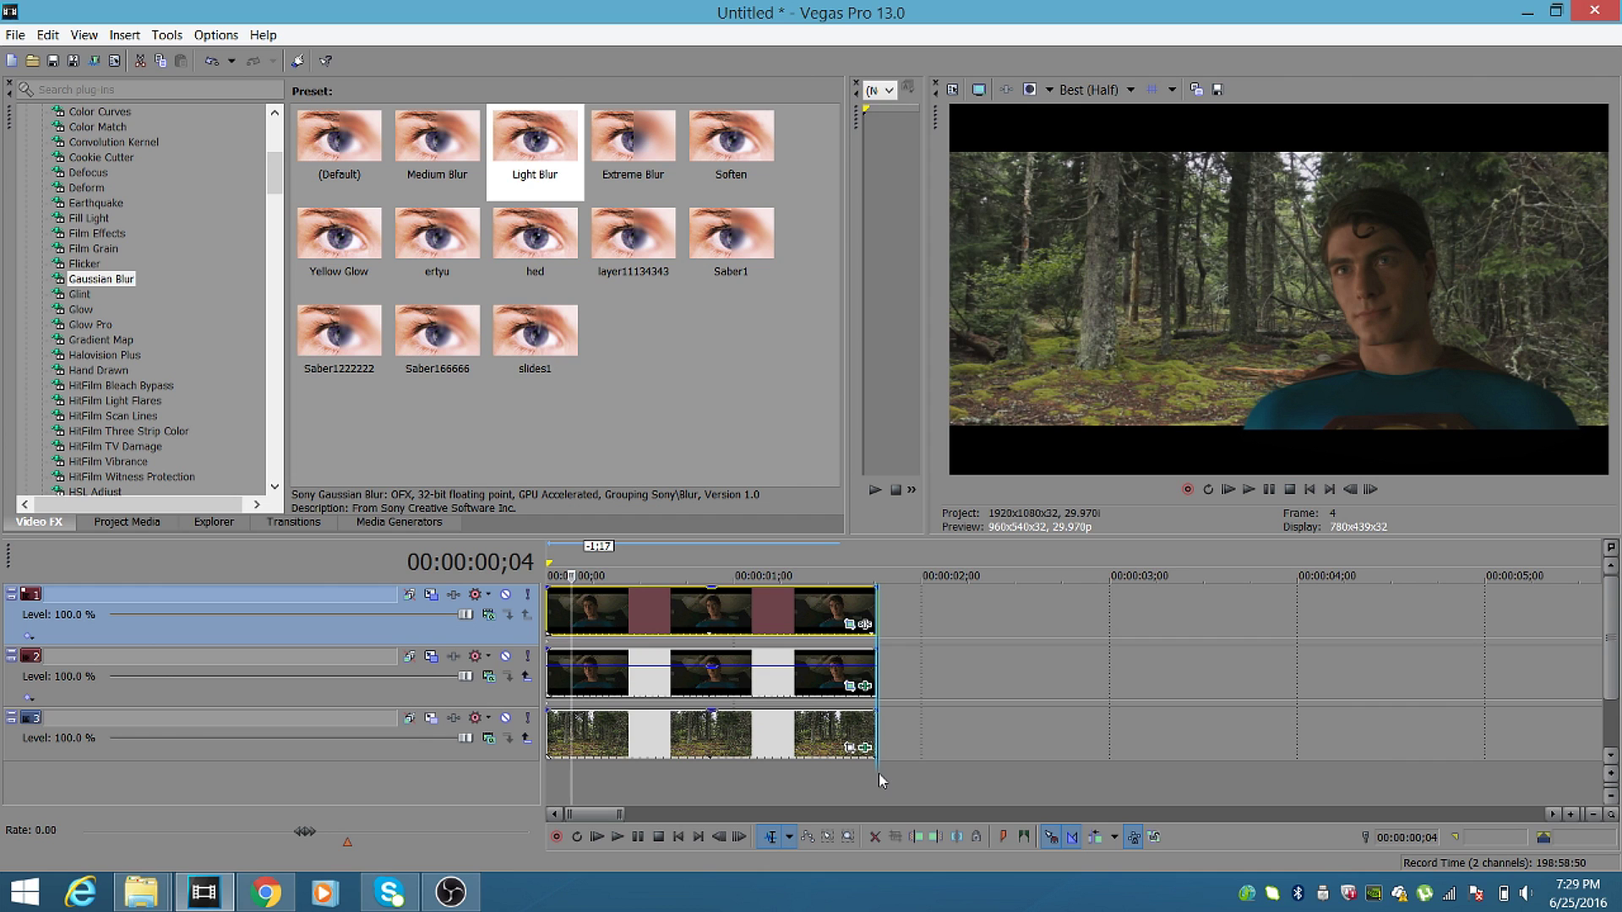
Select the full length of the clips and render that region to the desktop as sUPERMANFAILCAPSLOCK.mp4 using the Internet HD 1080p template.
drag(878, 779, 488, 750)
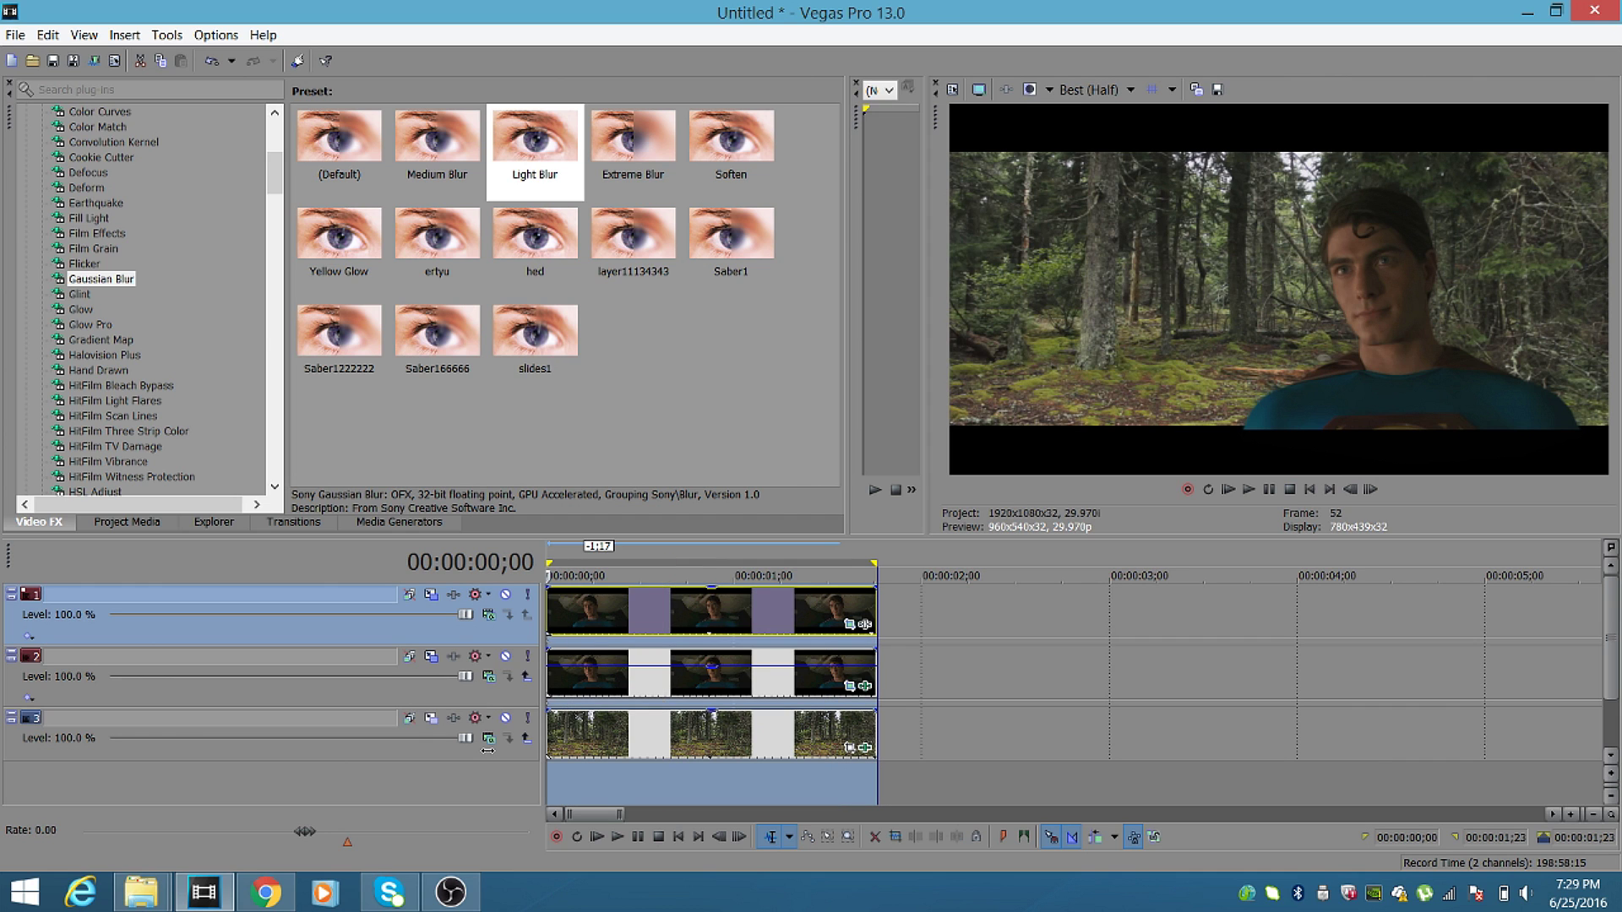
click(15, 35)
click(50, 183)
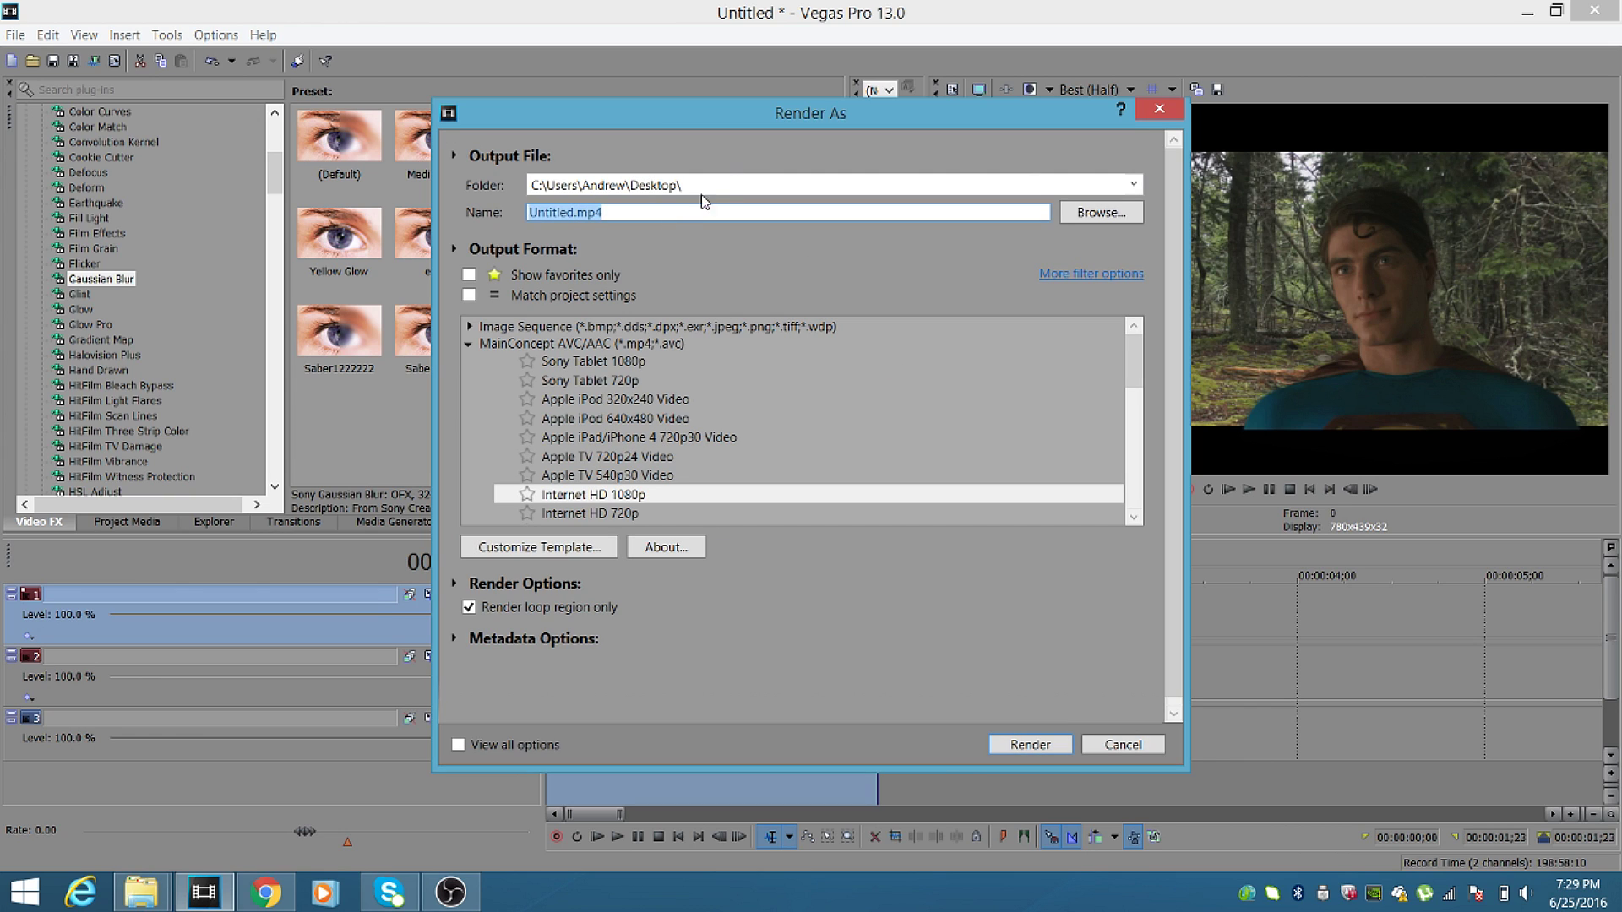
drag(574, 212, 483, 214)
text(sUPERMAN)
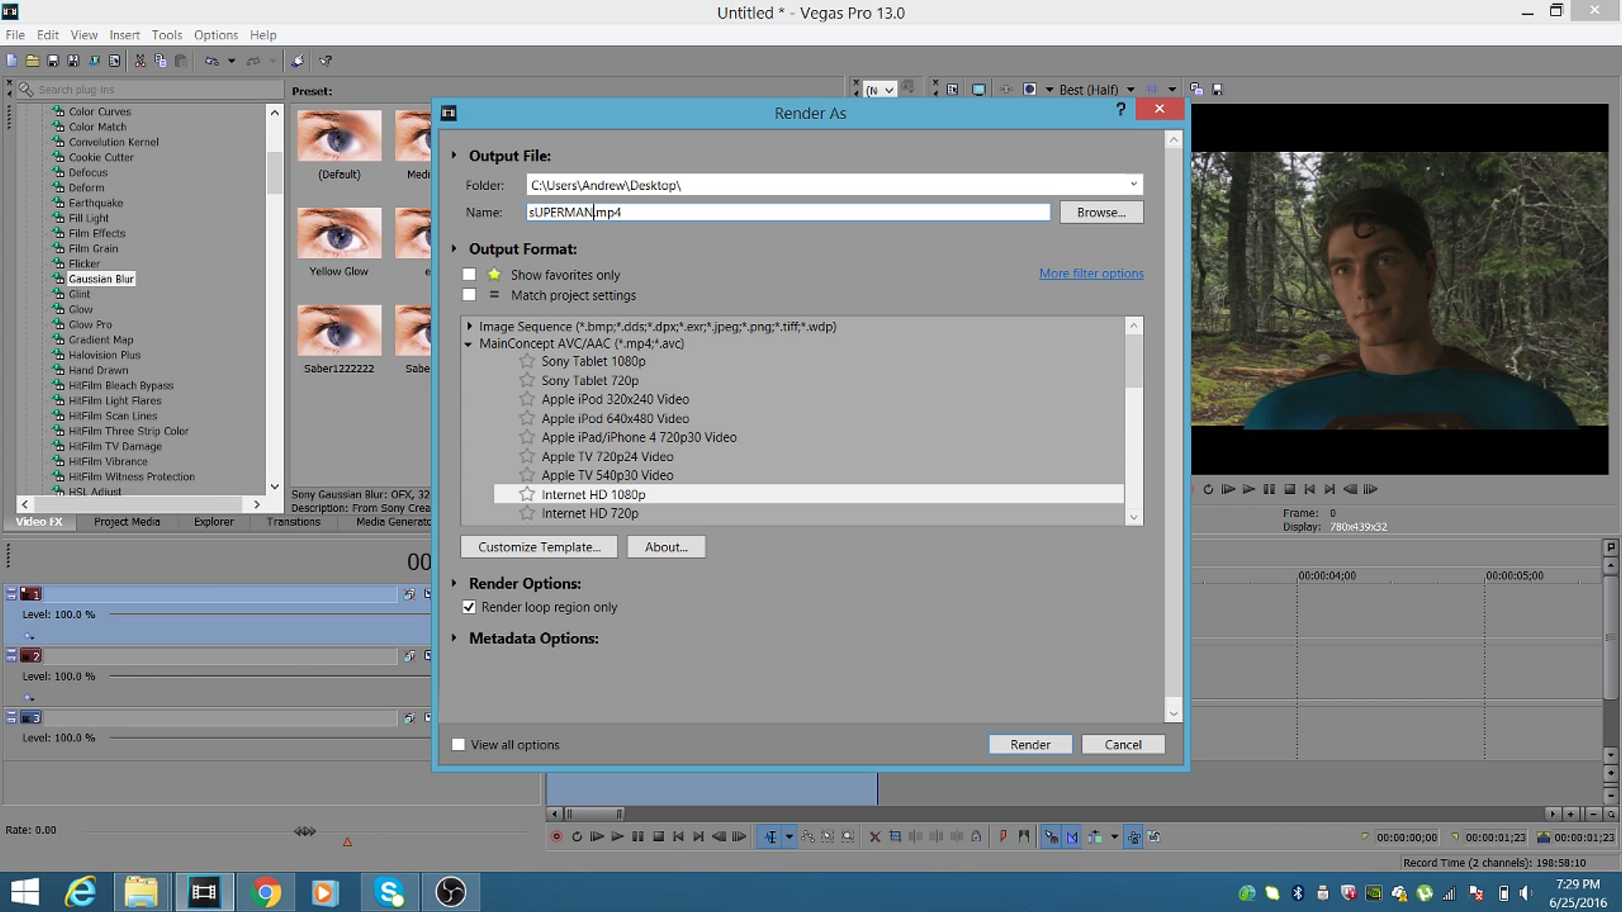
text(FAILCAPSLOCK)
mouse_move(1134, 362)
mouse_down()
mouse_move(1135, 461)
mouse_move(1135, 353)
mouse_move(1150, 355)
mouse_up()
click(1044, 747)
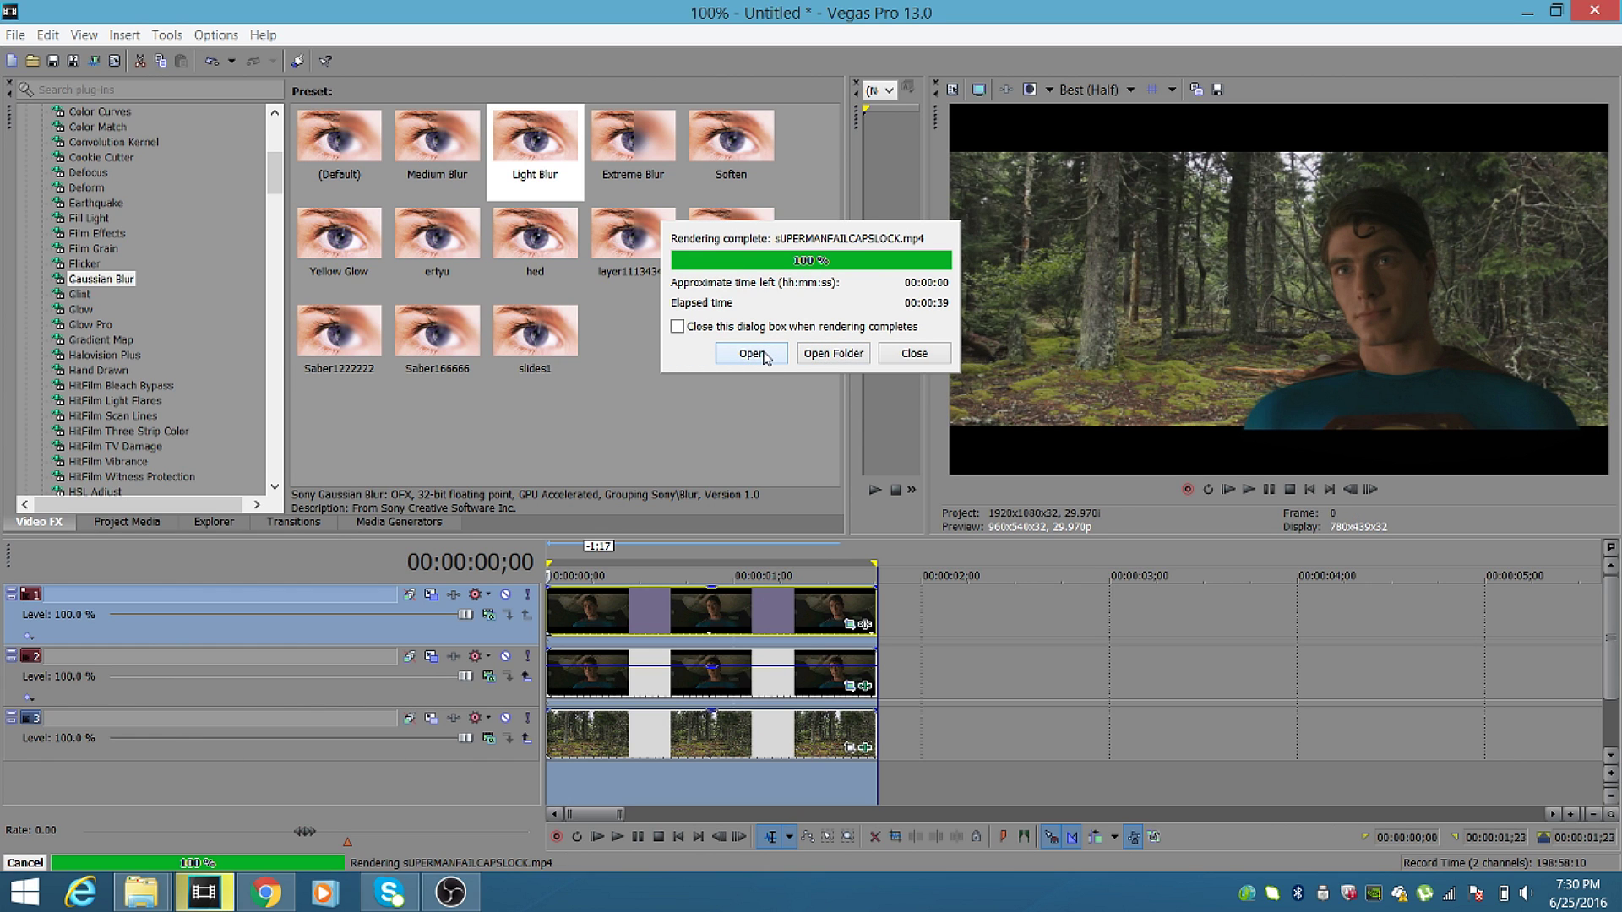
click(914, 354)
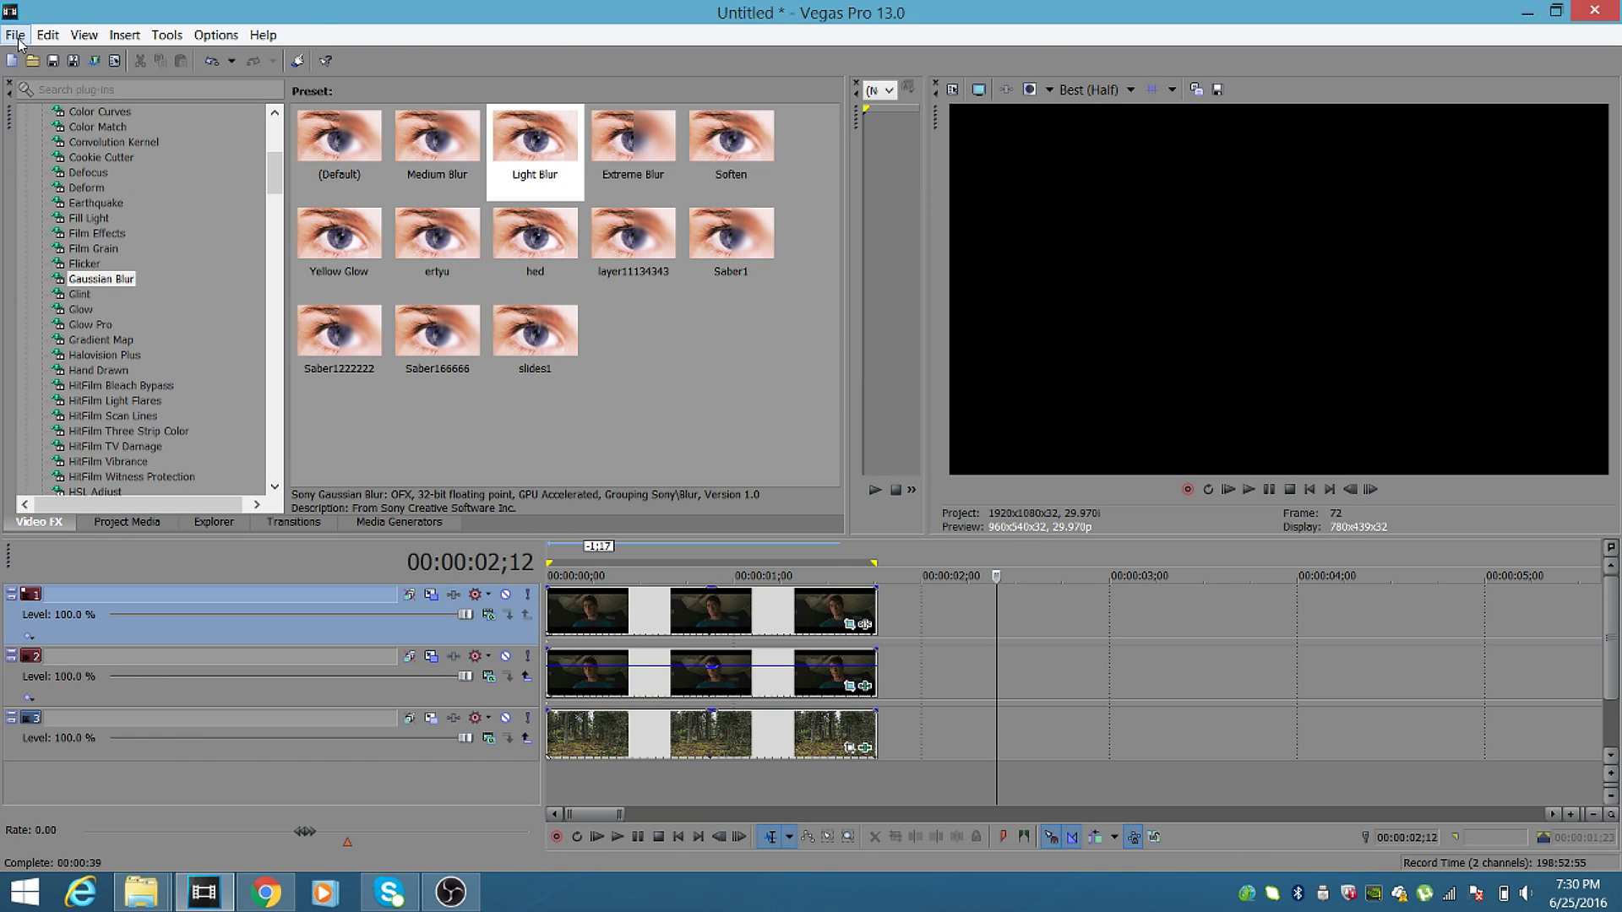
Import the rendered sUPERMANFAILCAPSLOCK.mp4 from the desktop into the project media.
click(16, 36)
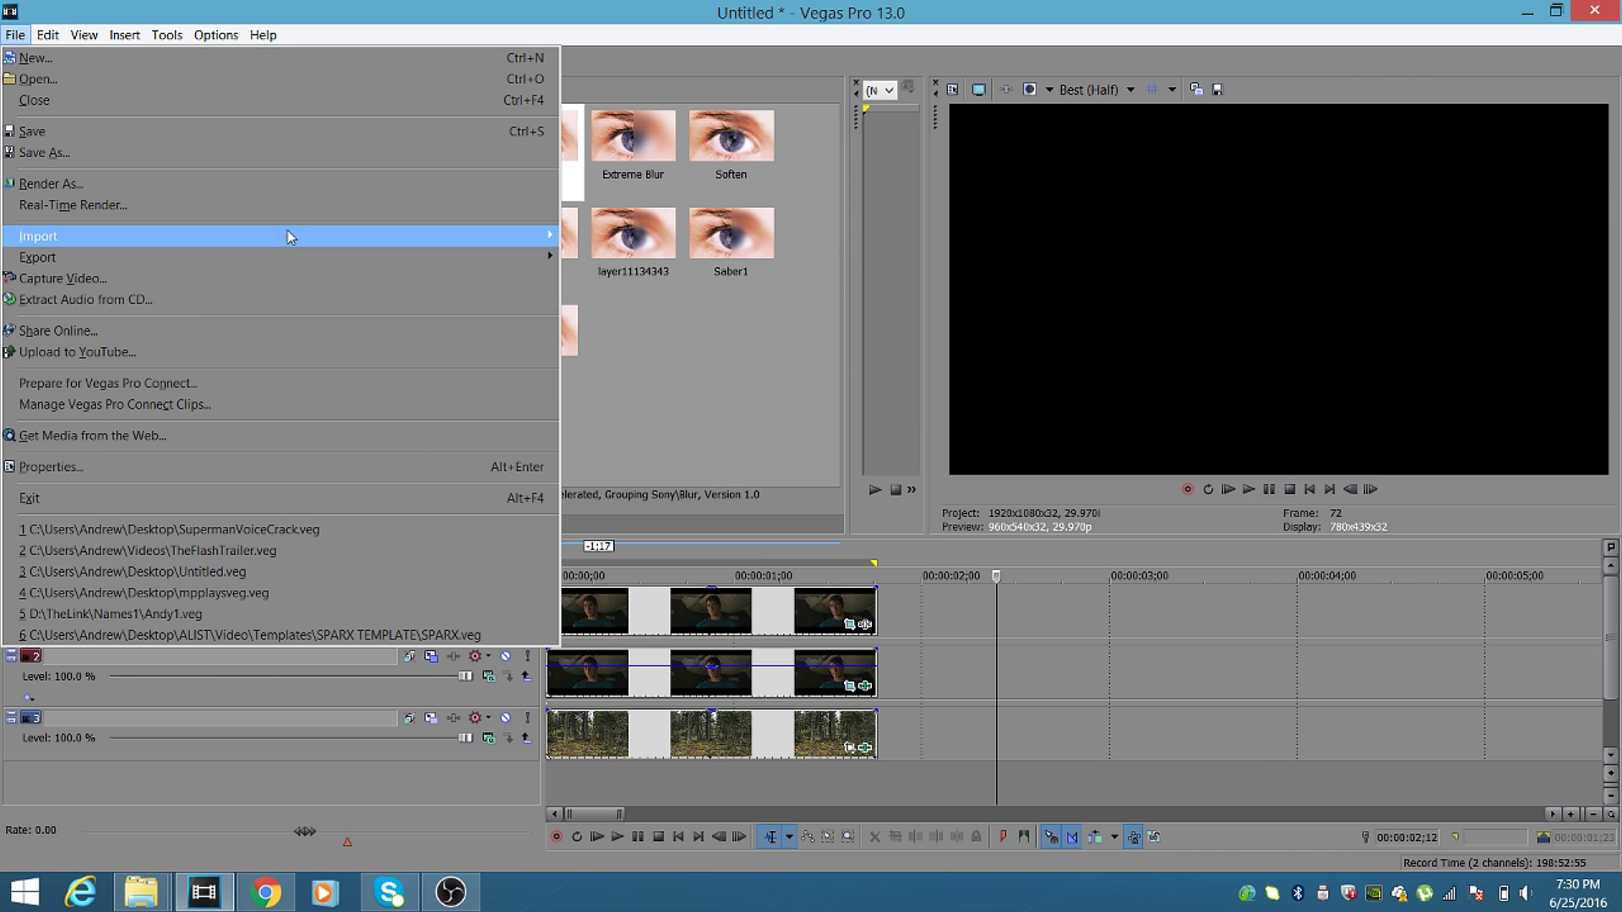
mouse_move(287, 237)
click(600, 239)
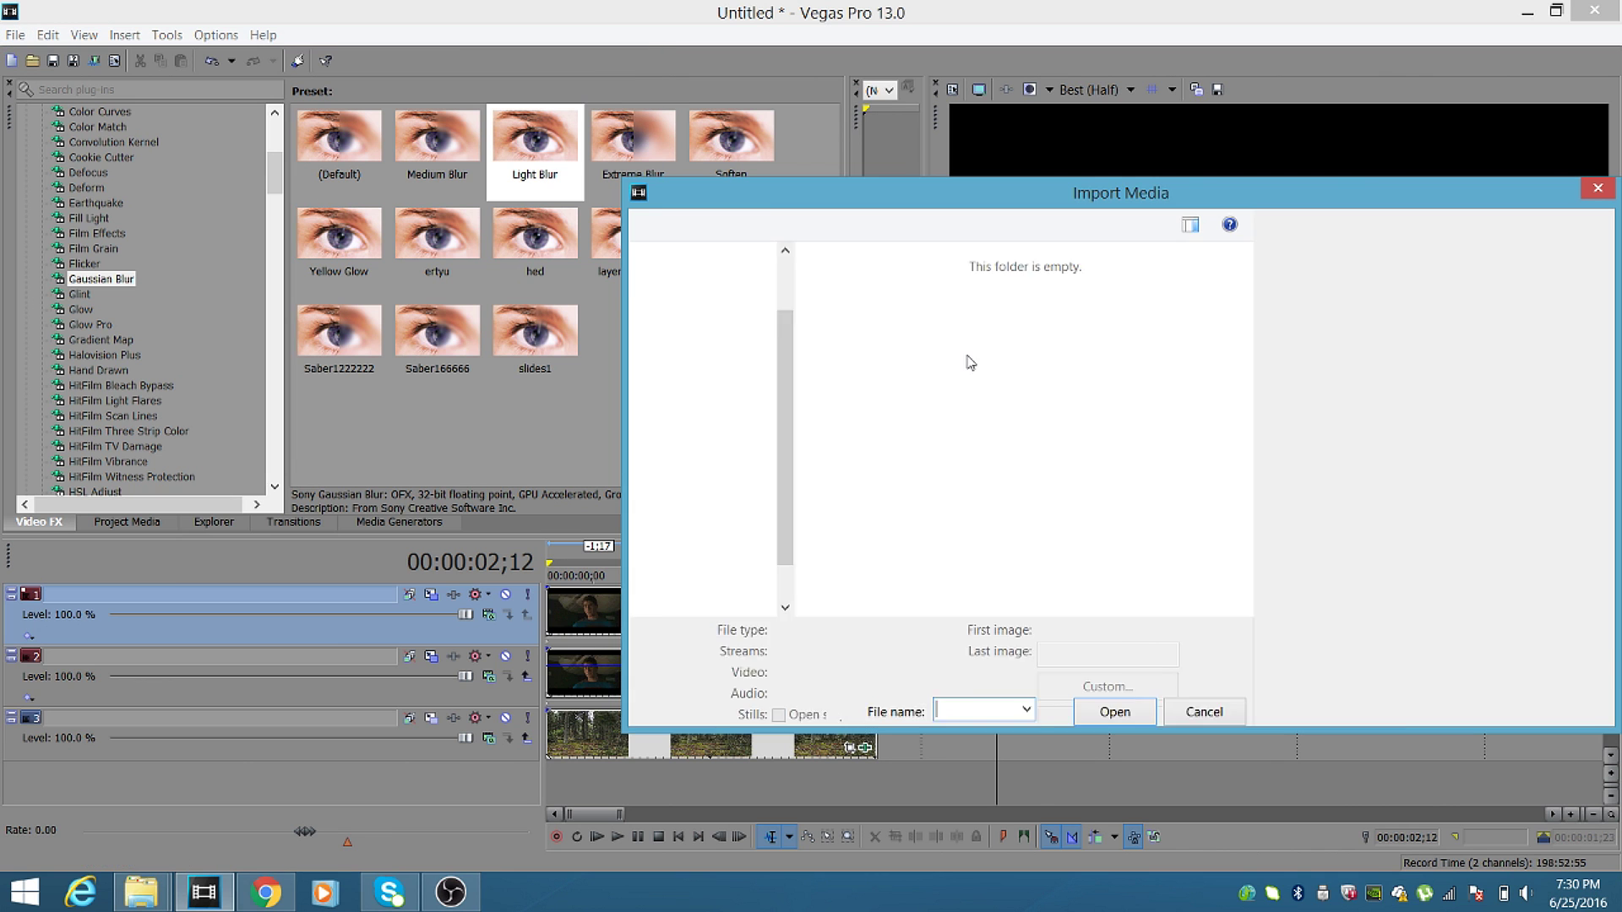
click(691, 451)
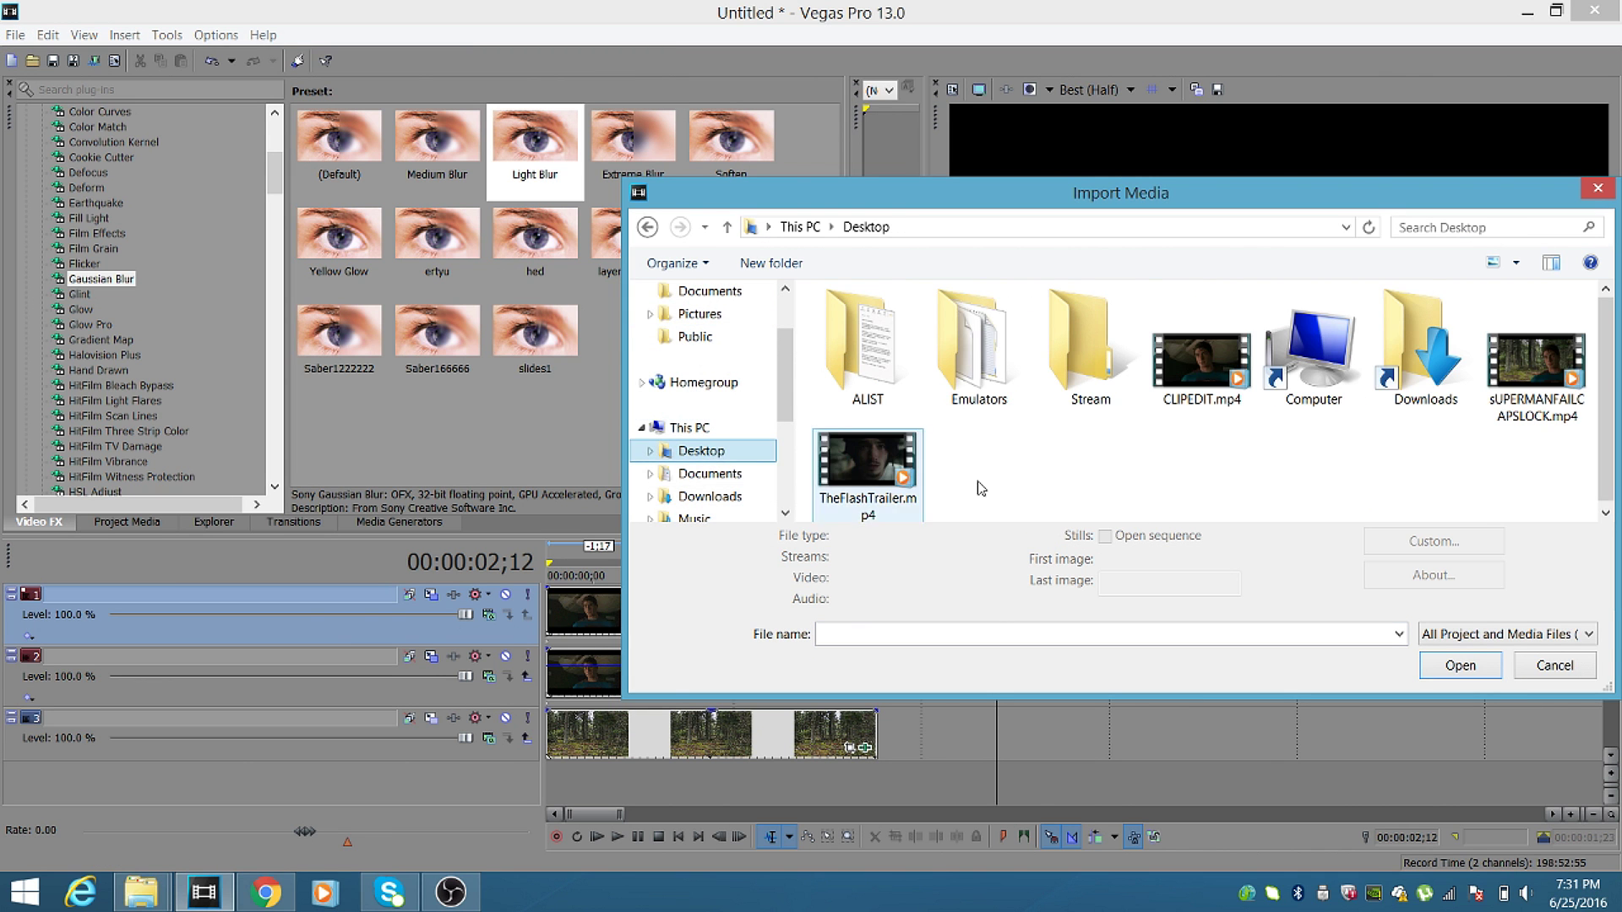
click(1539, 409)
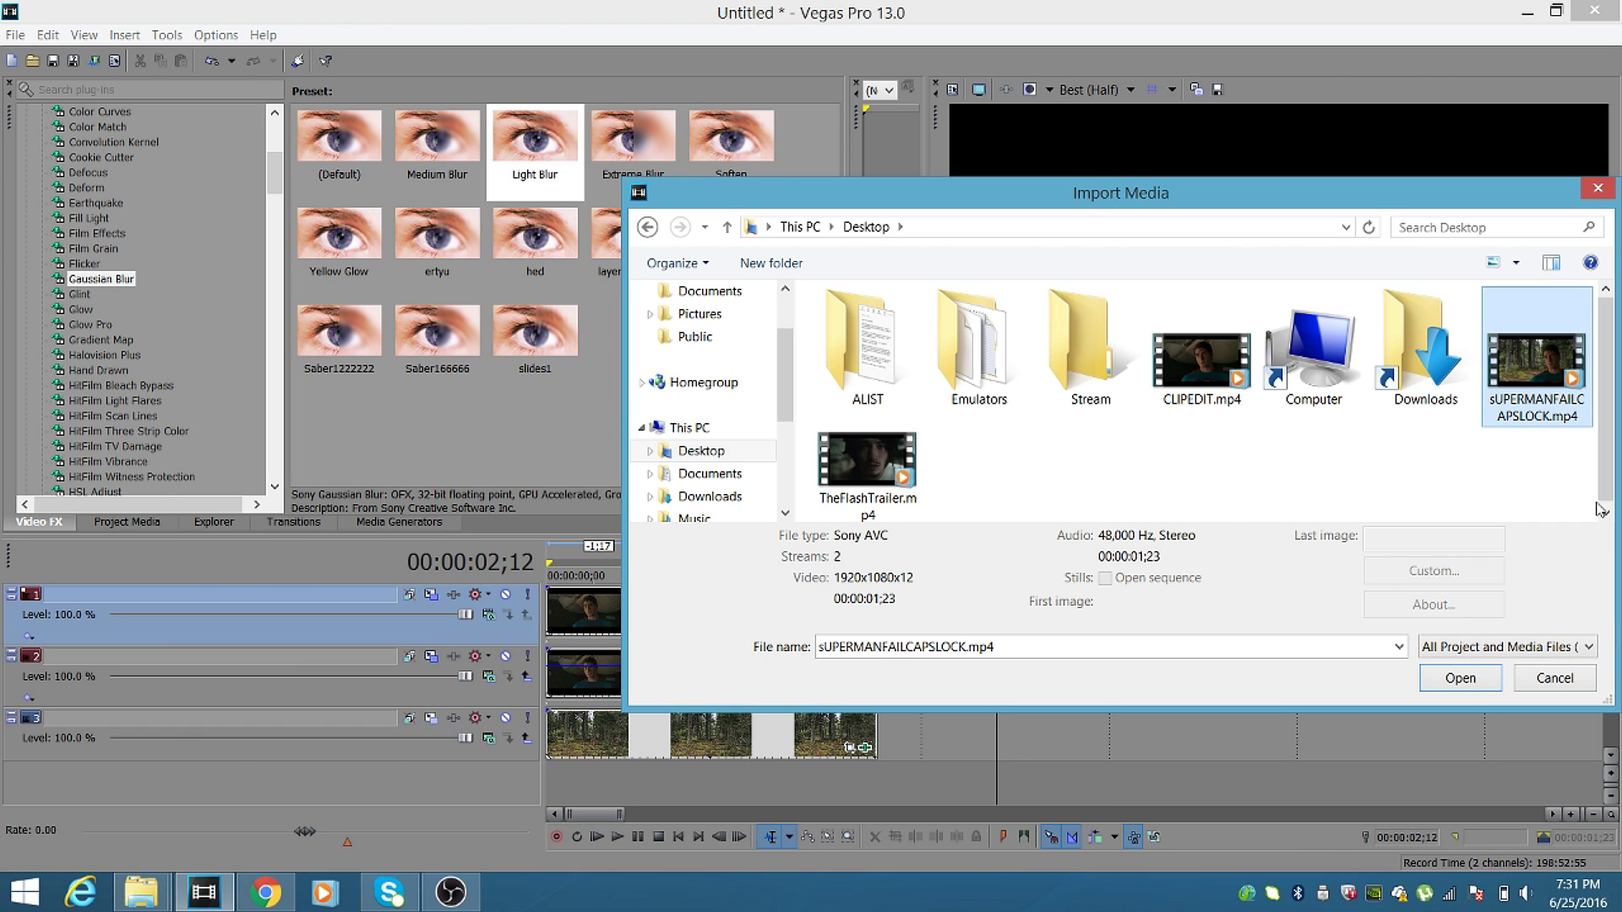
click(1460, 678)
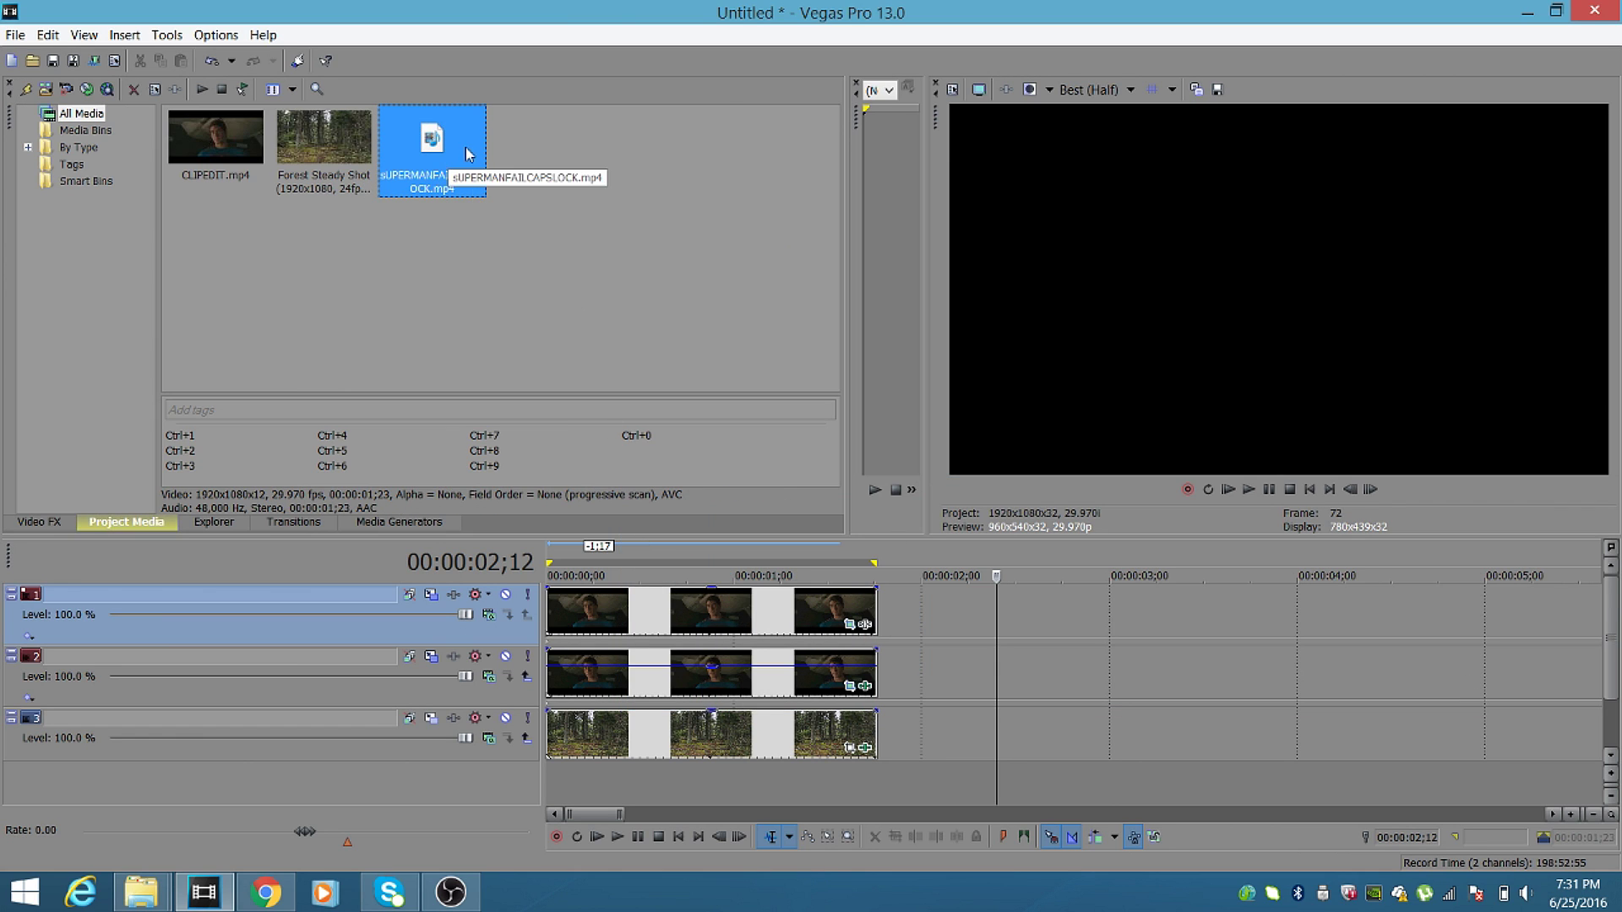
Place the rendered clip on track 3 at about 00:00:02;18, delete its audio track and play the clip.
drag(452, 160, 1046, 742)
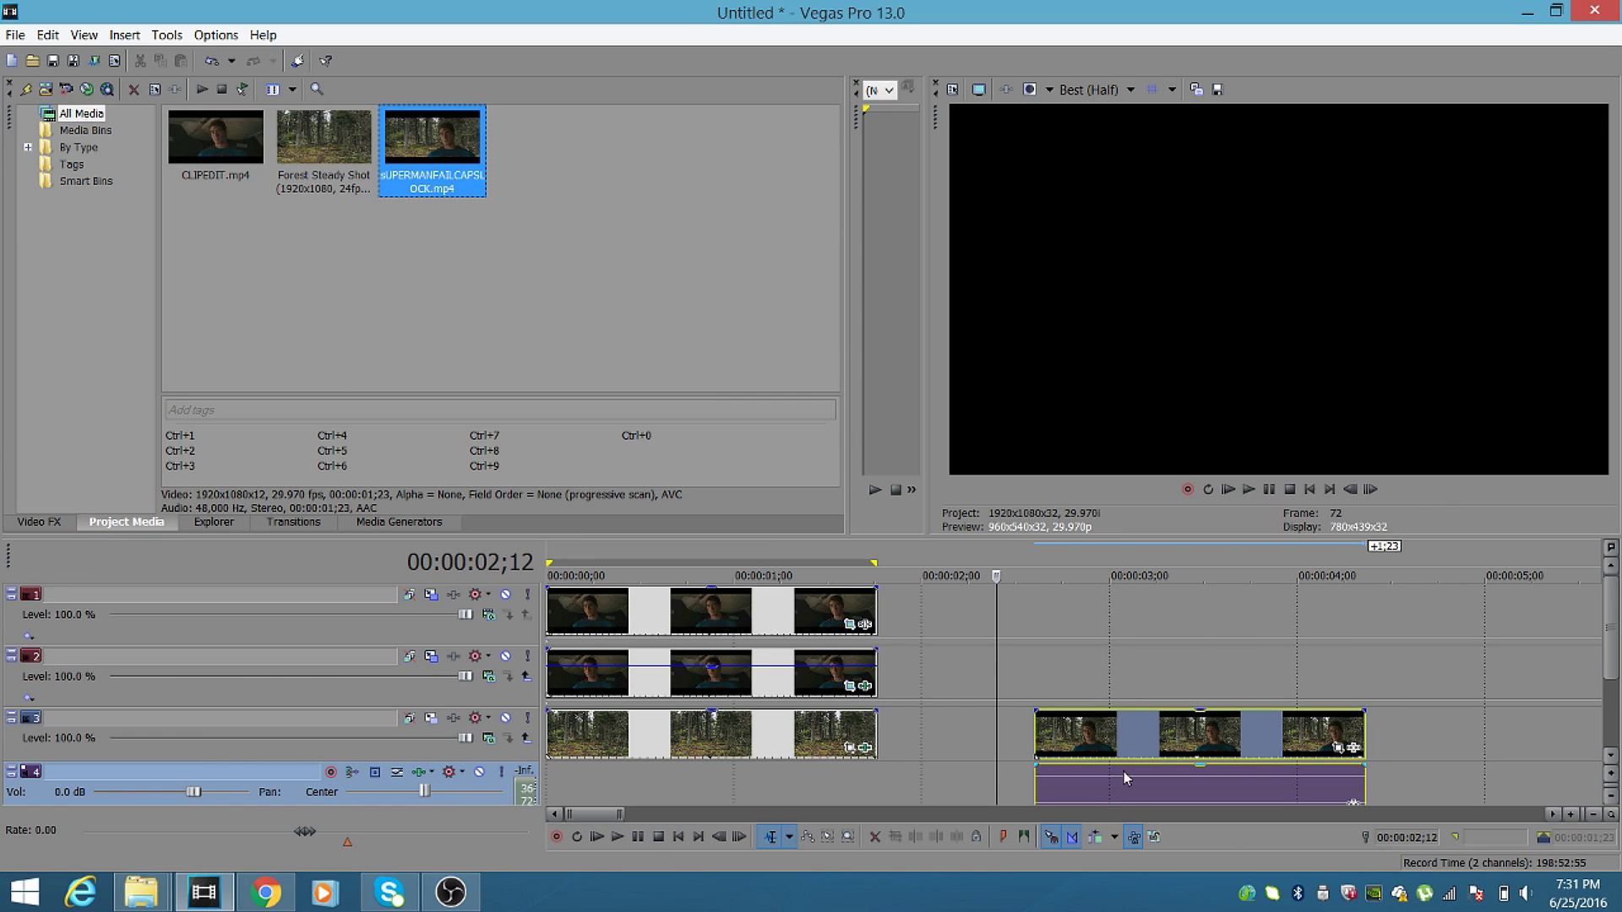
drag(1611, 642, 1612, 670)
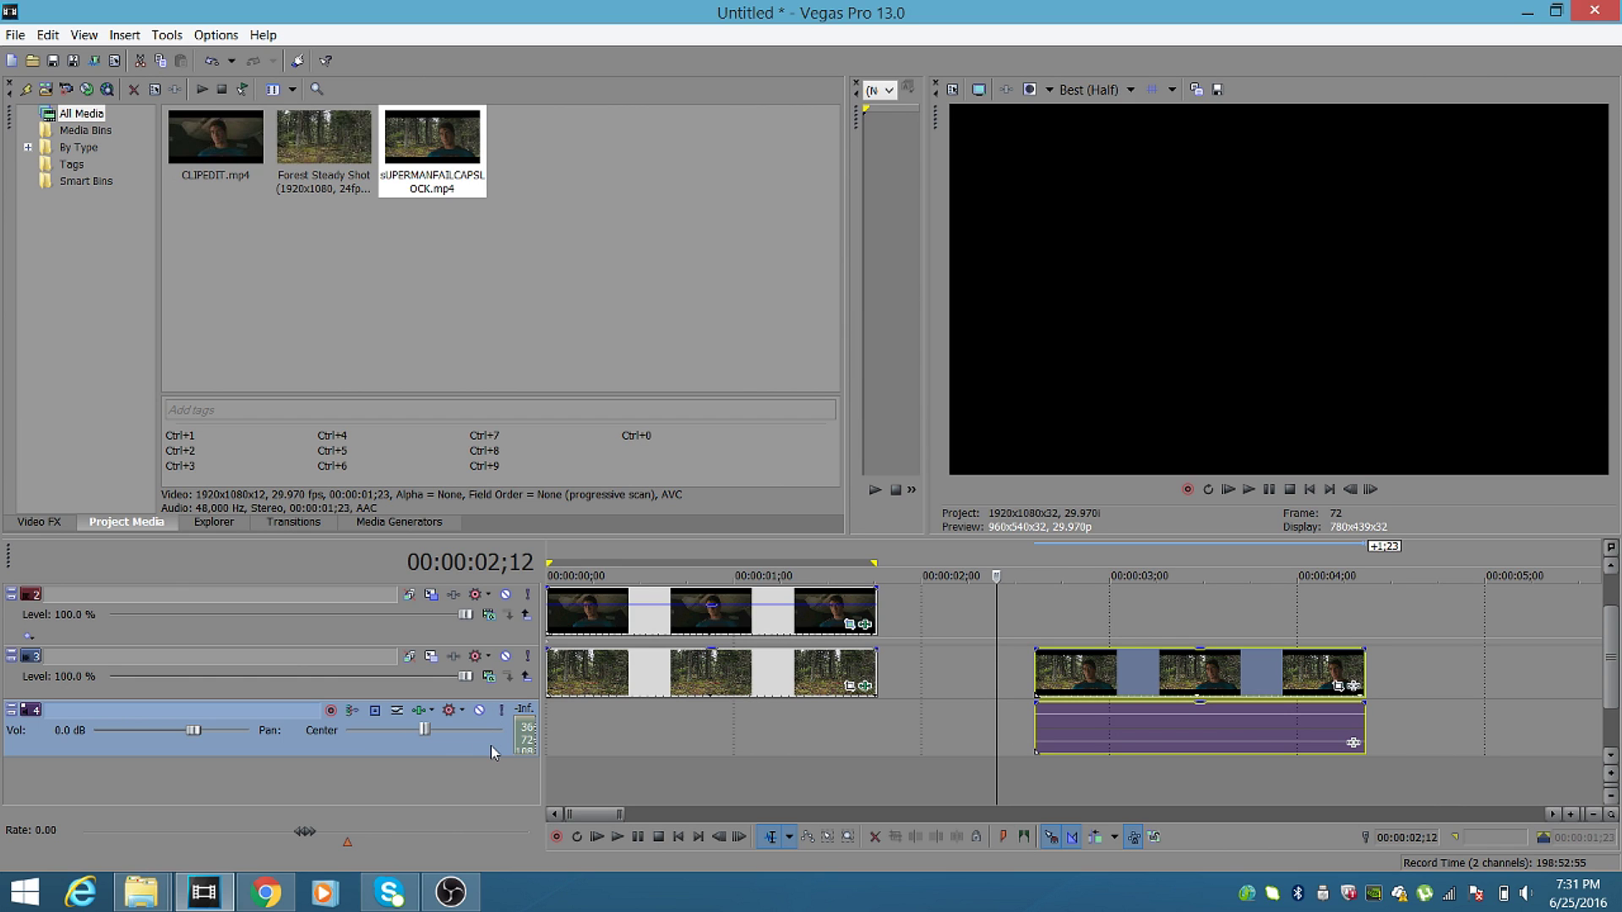
key(Delete)
click(1041, 636)
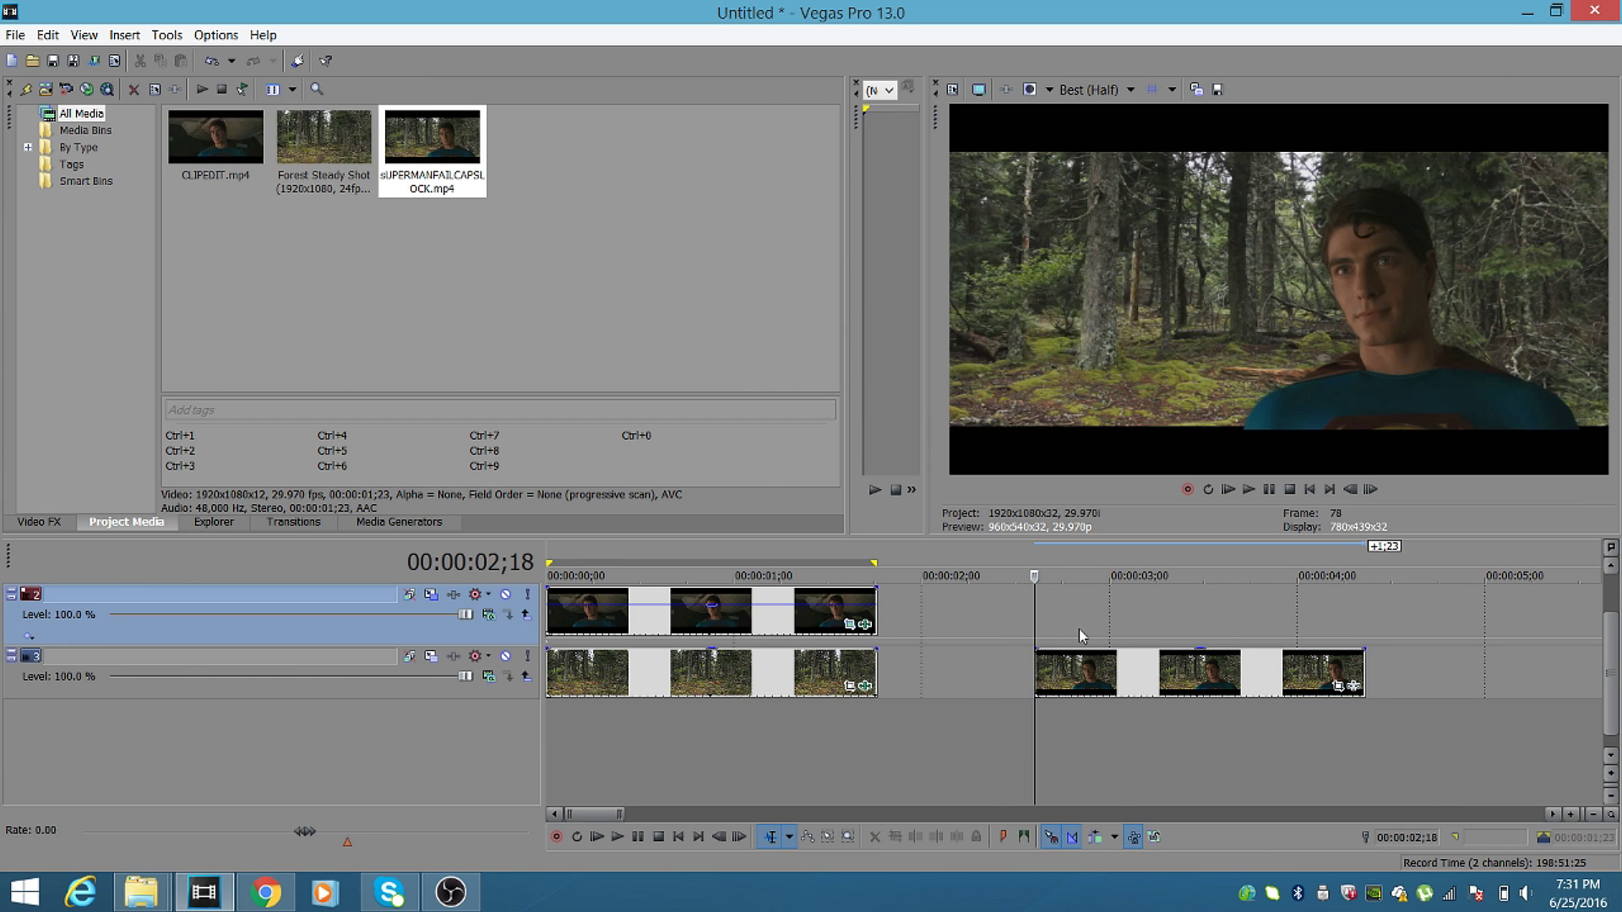
key(space)
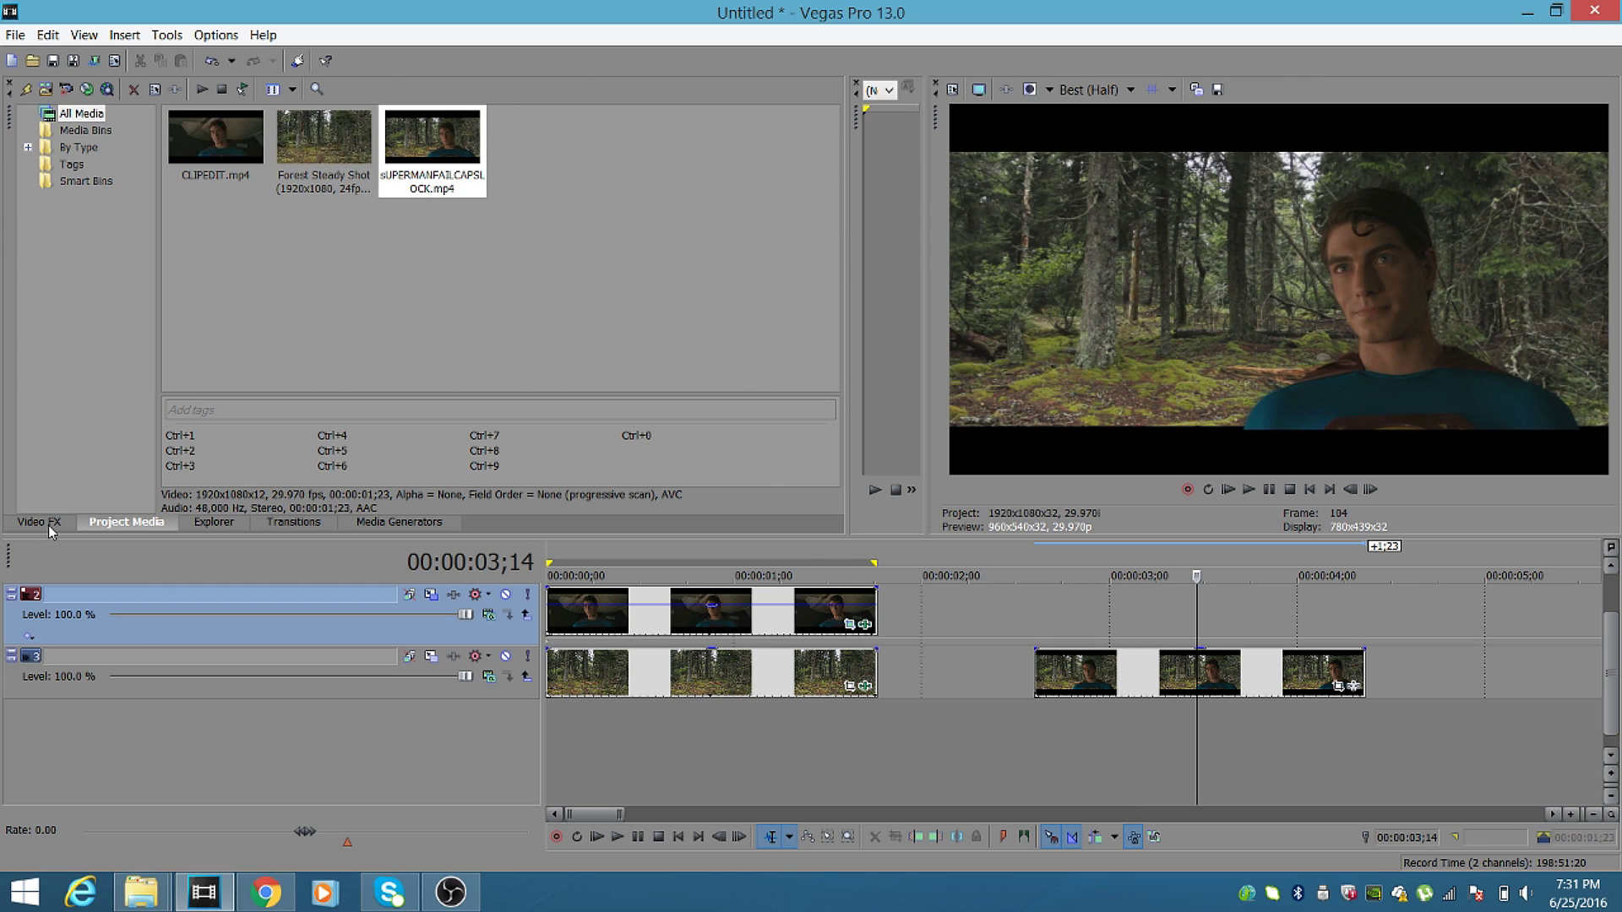
Apply the Cookie Cutter WIDESCREEN2 preset to the rendered clip and close the effect settings.
click(44, 522)
mouse_move(273, 183)
mouse_down()
mouse_move(288, 252)
mouse_move(291, 210)
mouse_up()
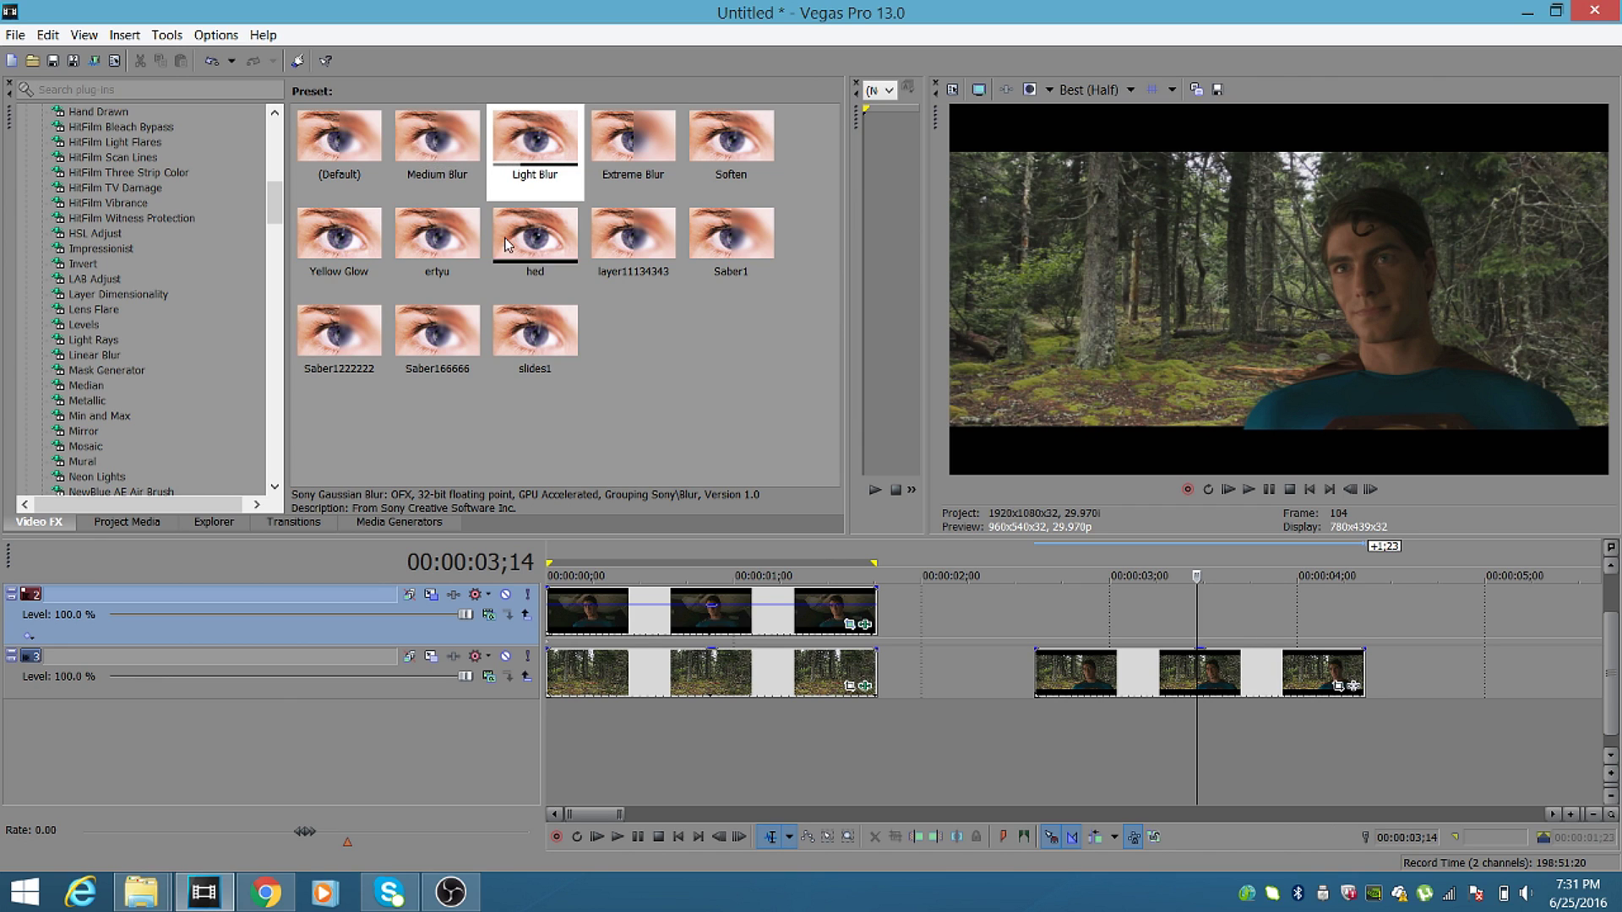
drag(276, 193, 279, 155)
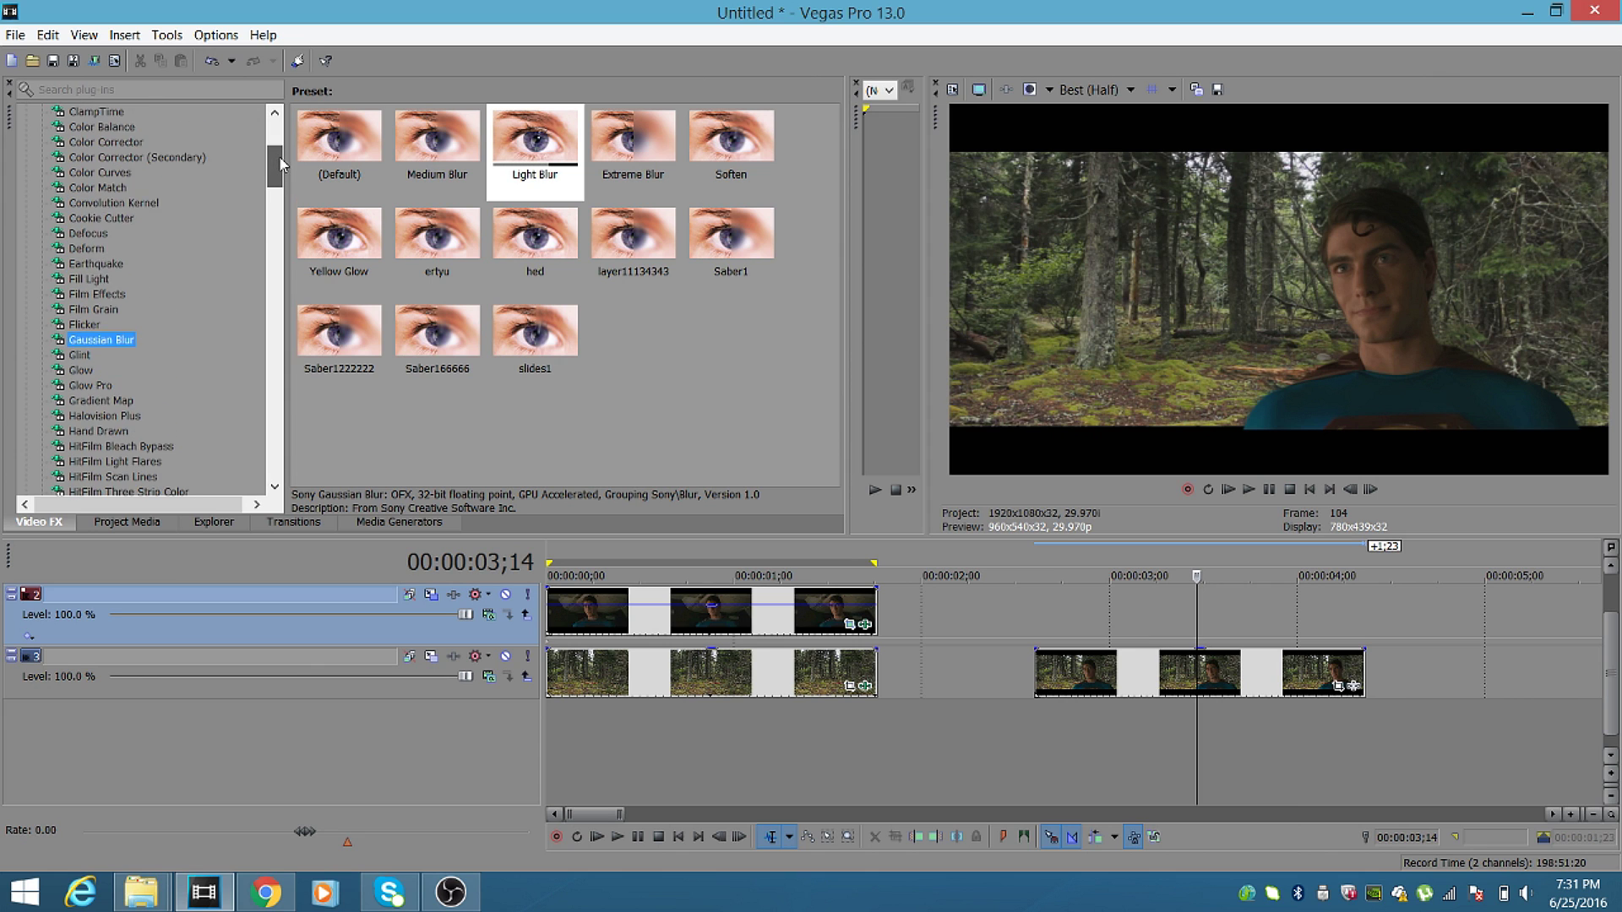
click(101, 233)
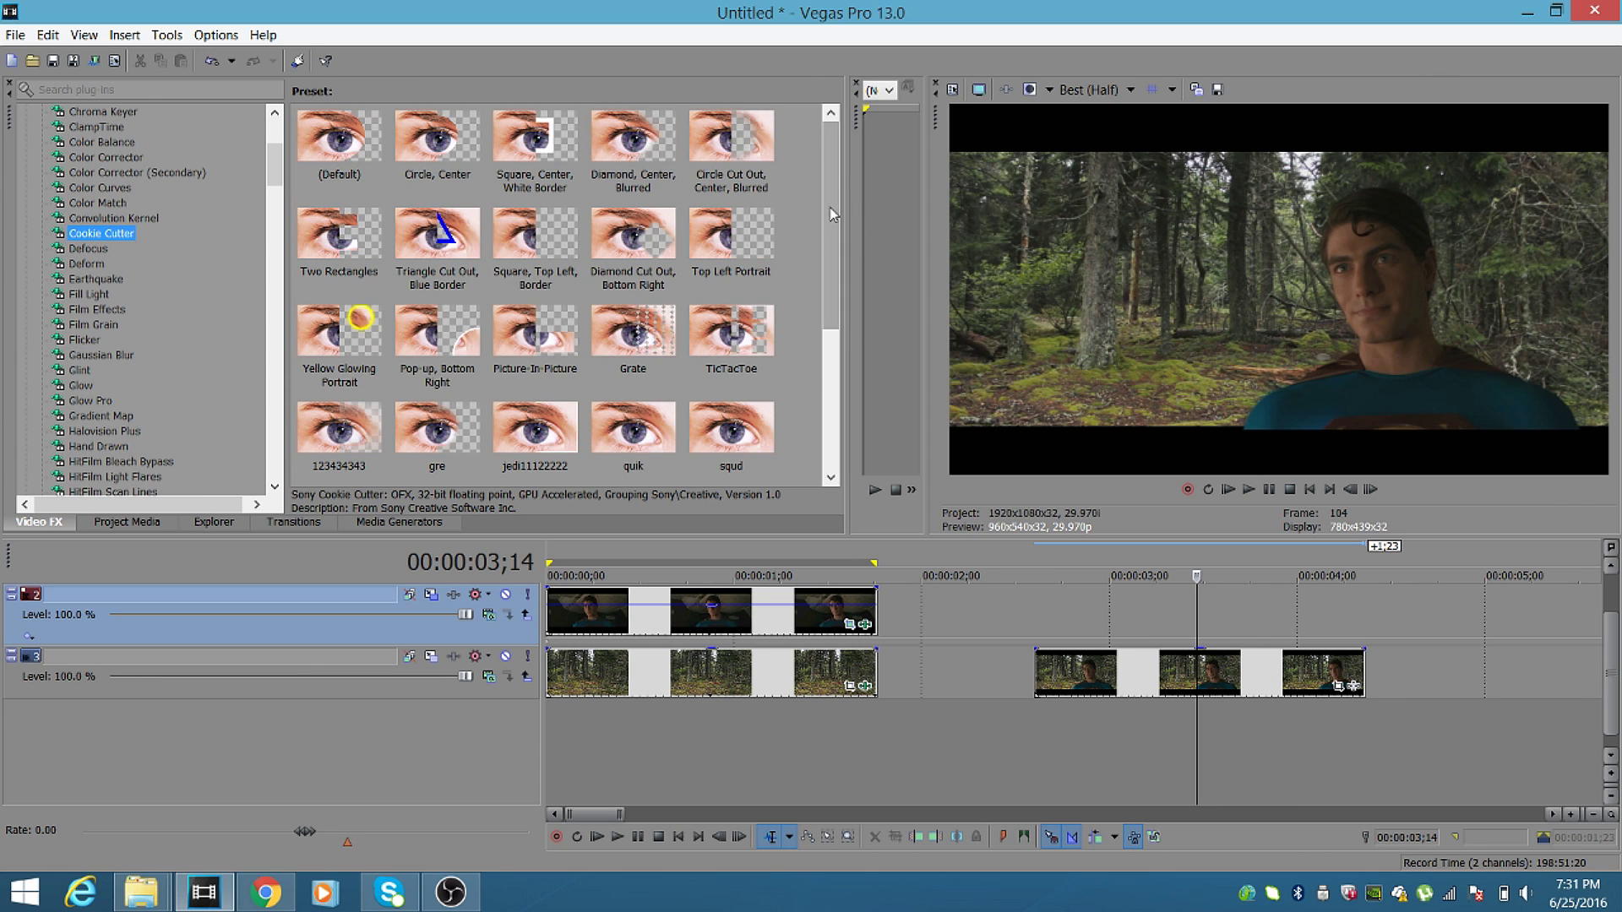
scroll(823, 413, down, 2)
drag(439, 347, 1252, 683)
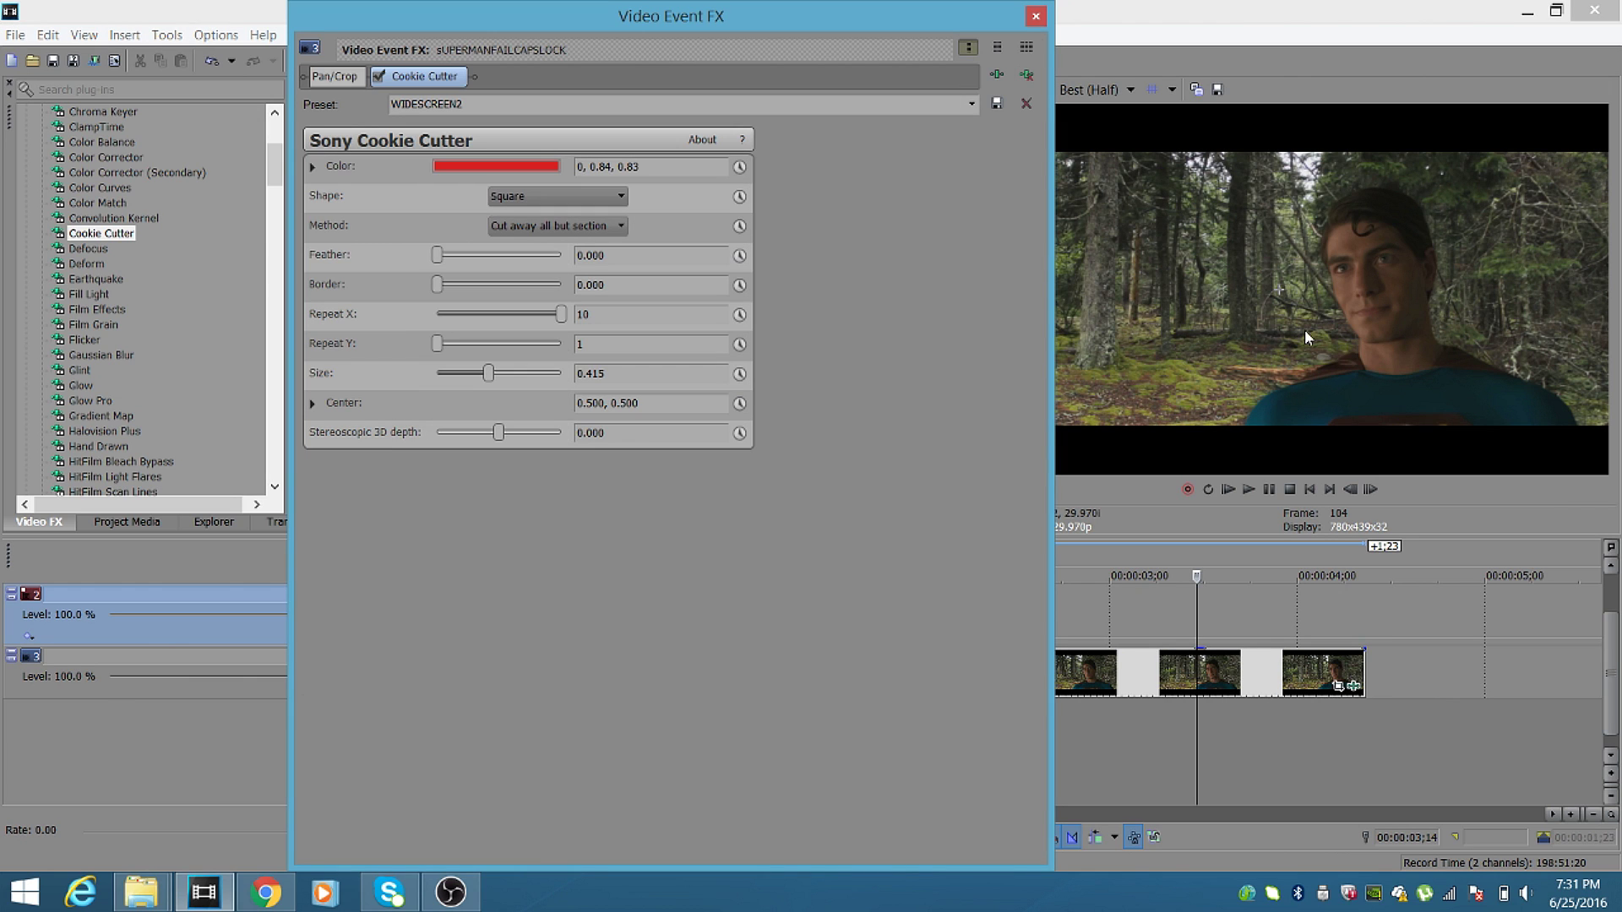
click(1033, 27)
Try the NewBlue FE Film Look Cool preset on the rendered clip with Saturation 53.3 and Brightness -10.7, and switch the effect off.
drag(275, 164, 281, 247)
click(152, 309)
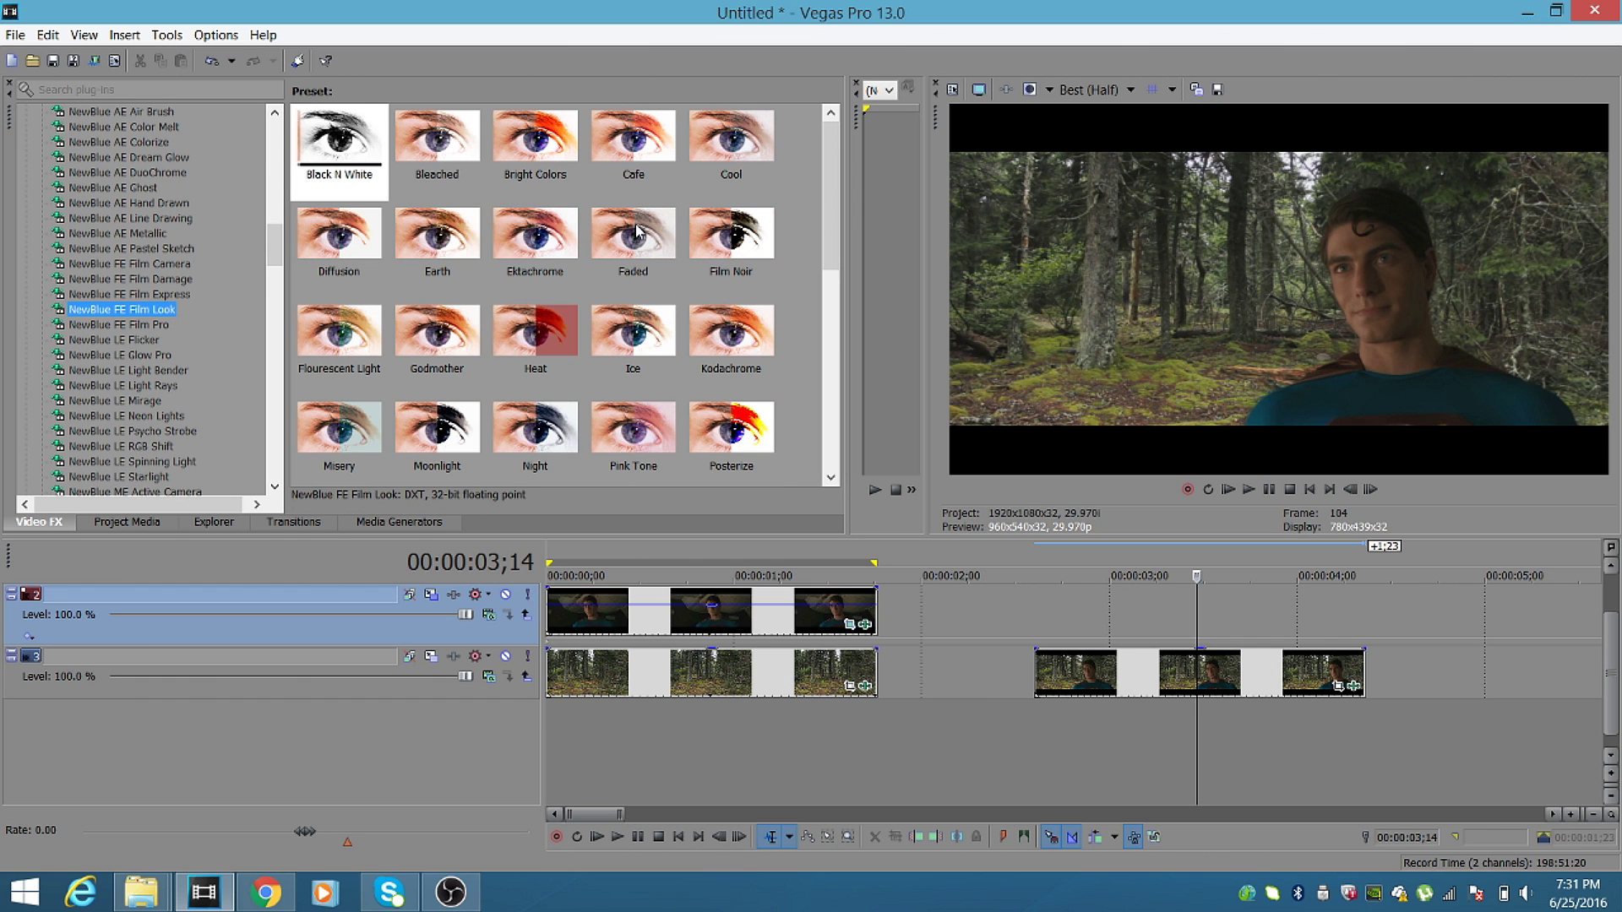
drag(730, 142, 1234, 677)
drag(436, 187, 462, 230)
mouse_move(461, 175)
mouse_down()
mouse_move(469, 241)
mouse_move(480, 174)
mouse_up()
drag(328, 256, 326, 269)
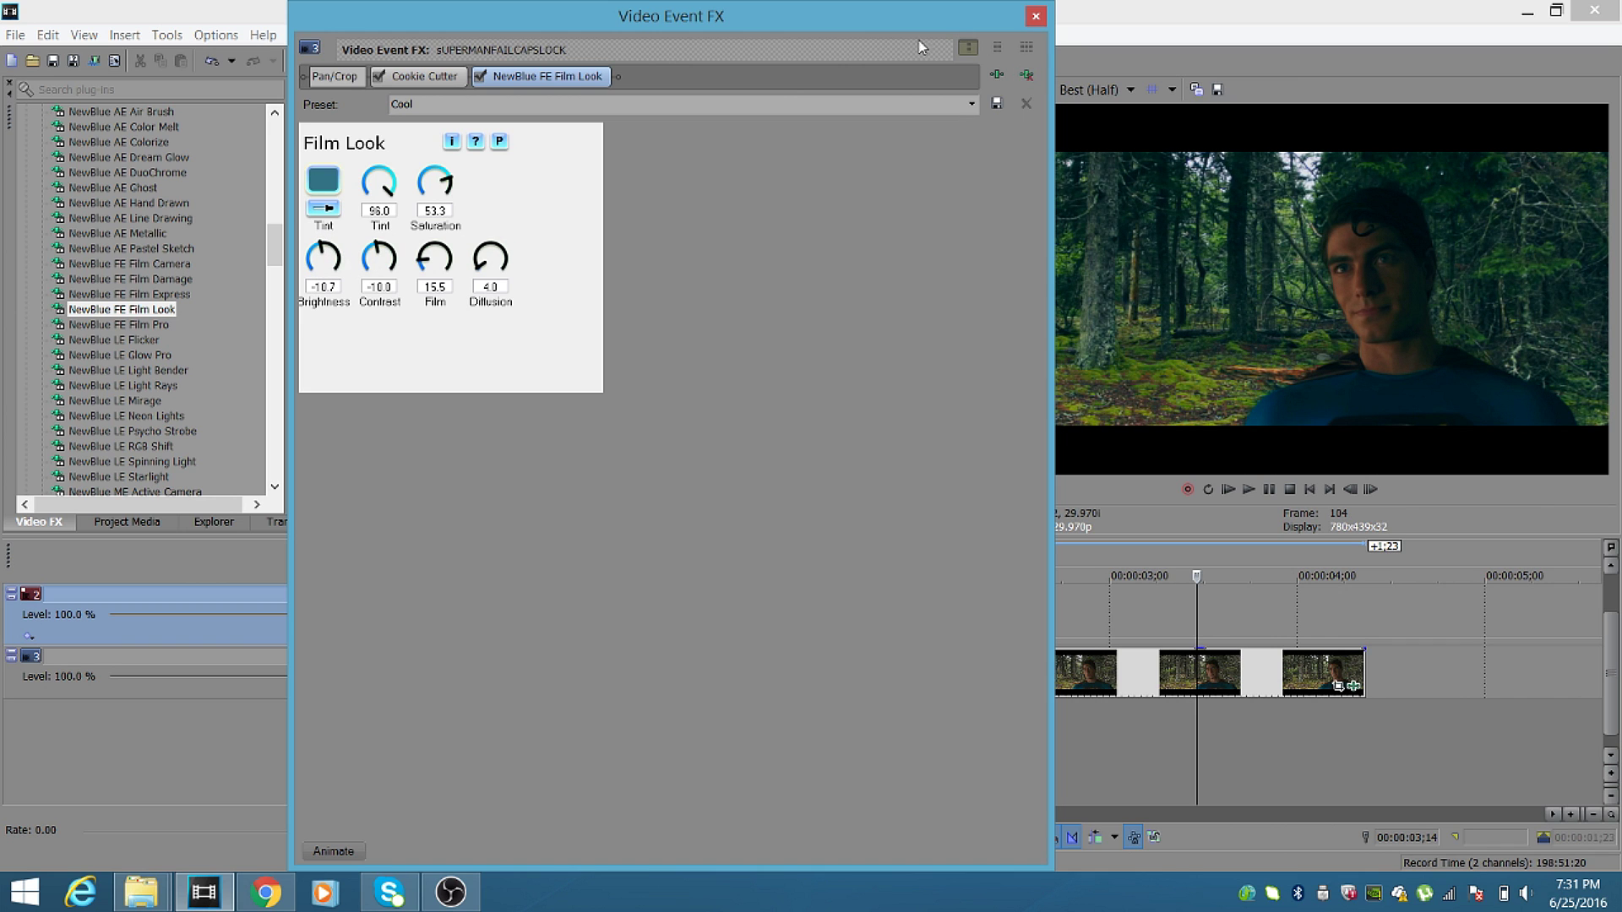
click(480, 76)
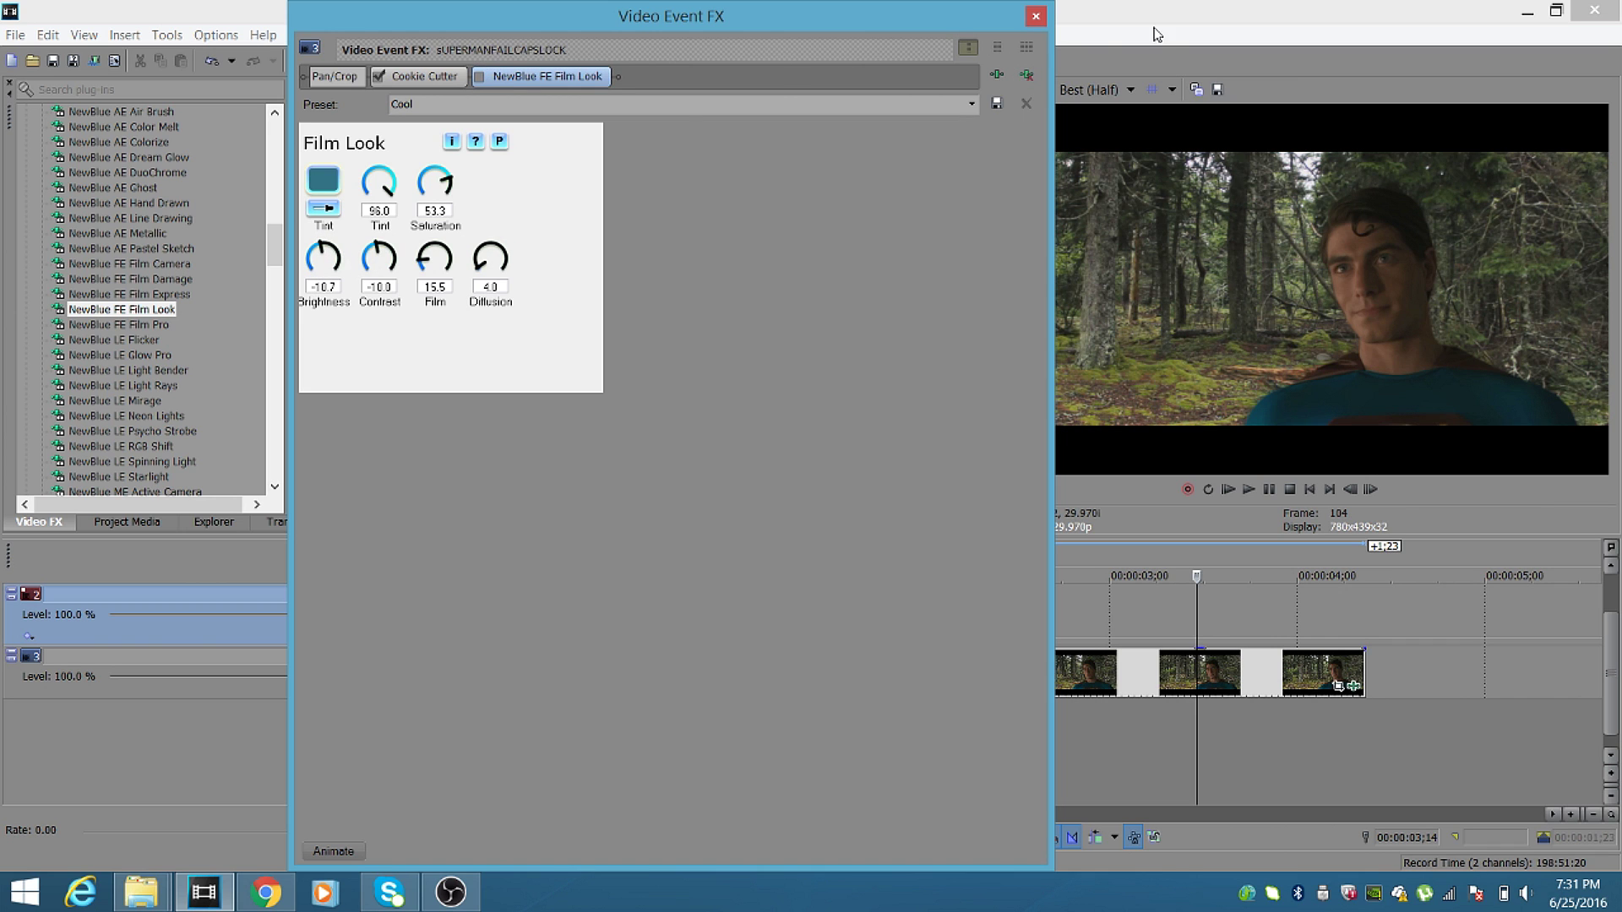
click(1037, 16)
Review the composited man and forest background at several frames along the rendered clip.
click(1054, 621)
click(1092, 615)
click(1046, 637)
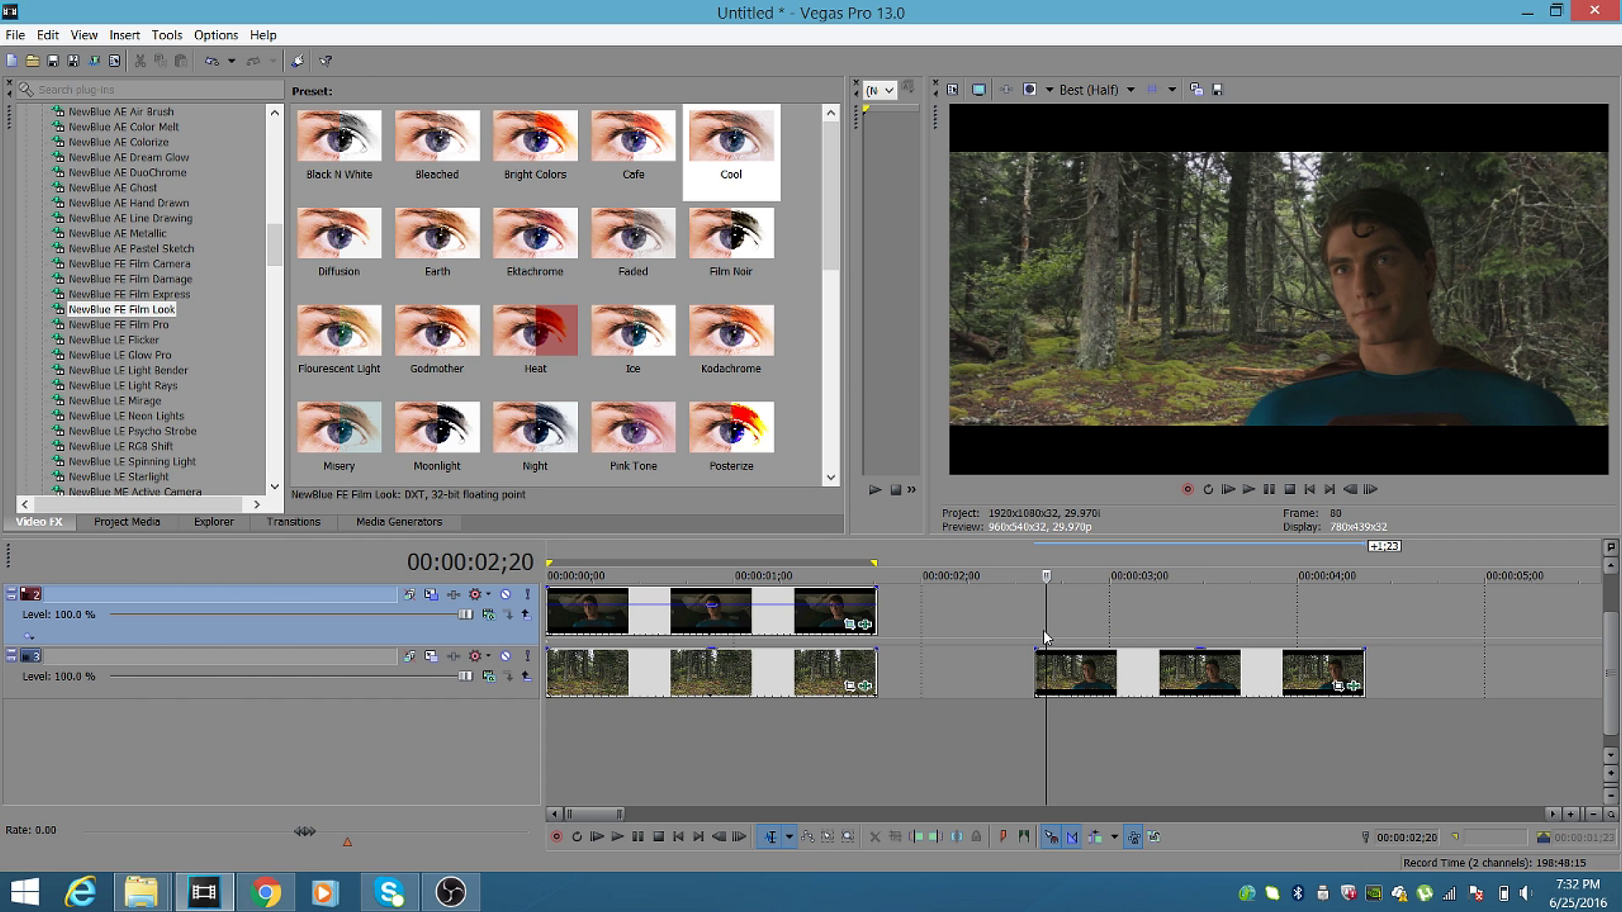
click(1034, 630)
click(1060, 627)
click(1134, 624)
click(1196, 624)
click(1253, 620)
click(1299, 617)
click(1355, 622)
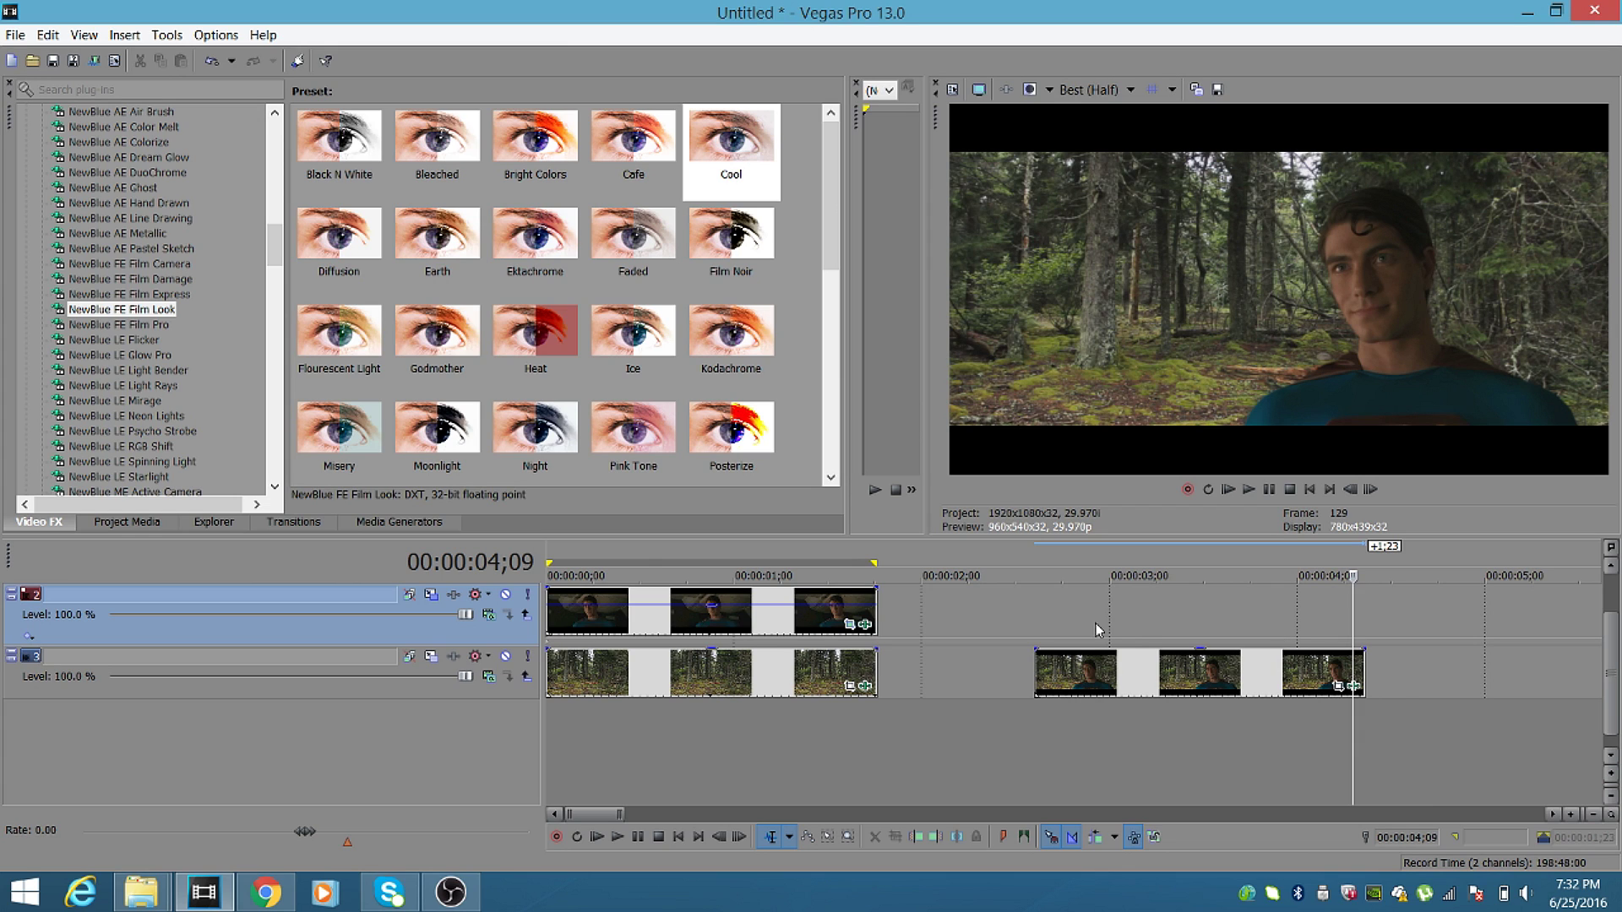
click(1037, 620)
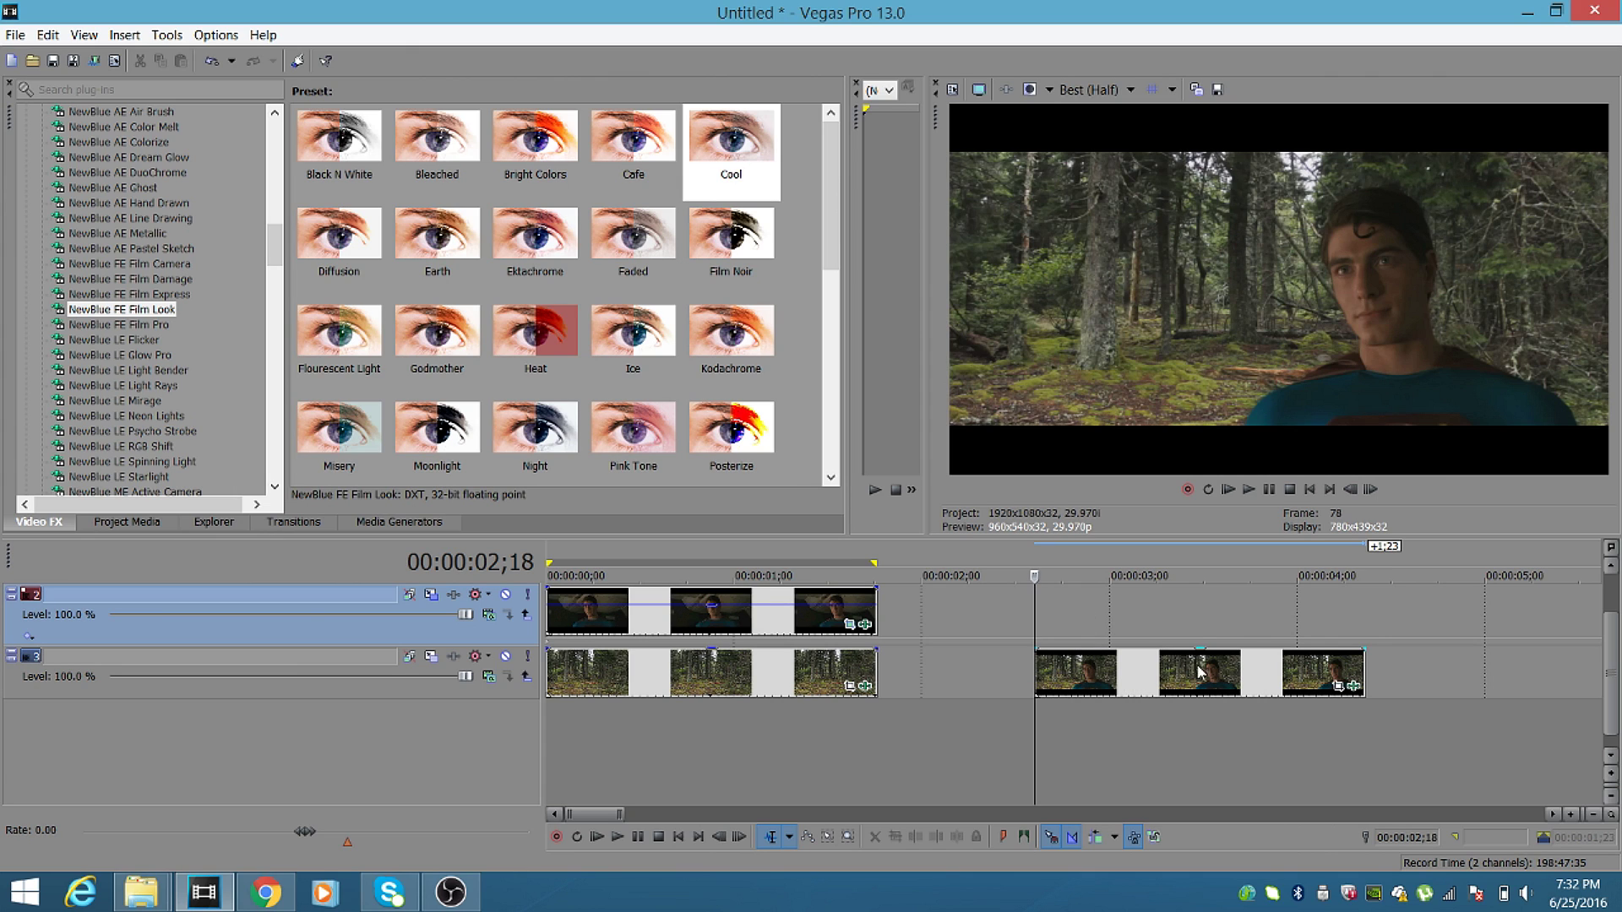
click(1086, 603)
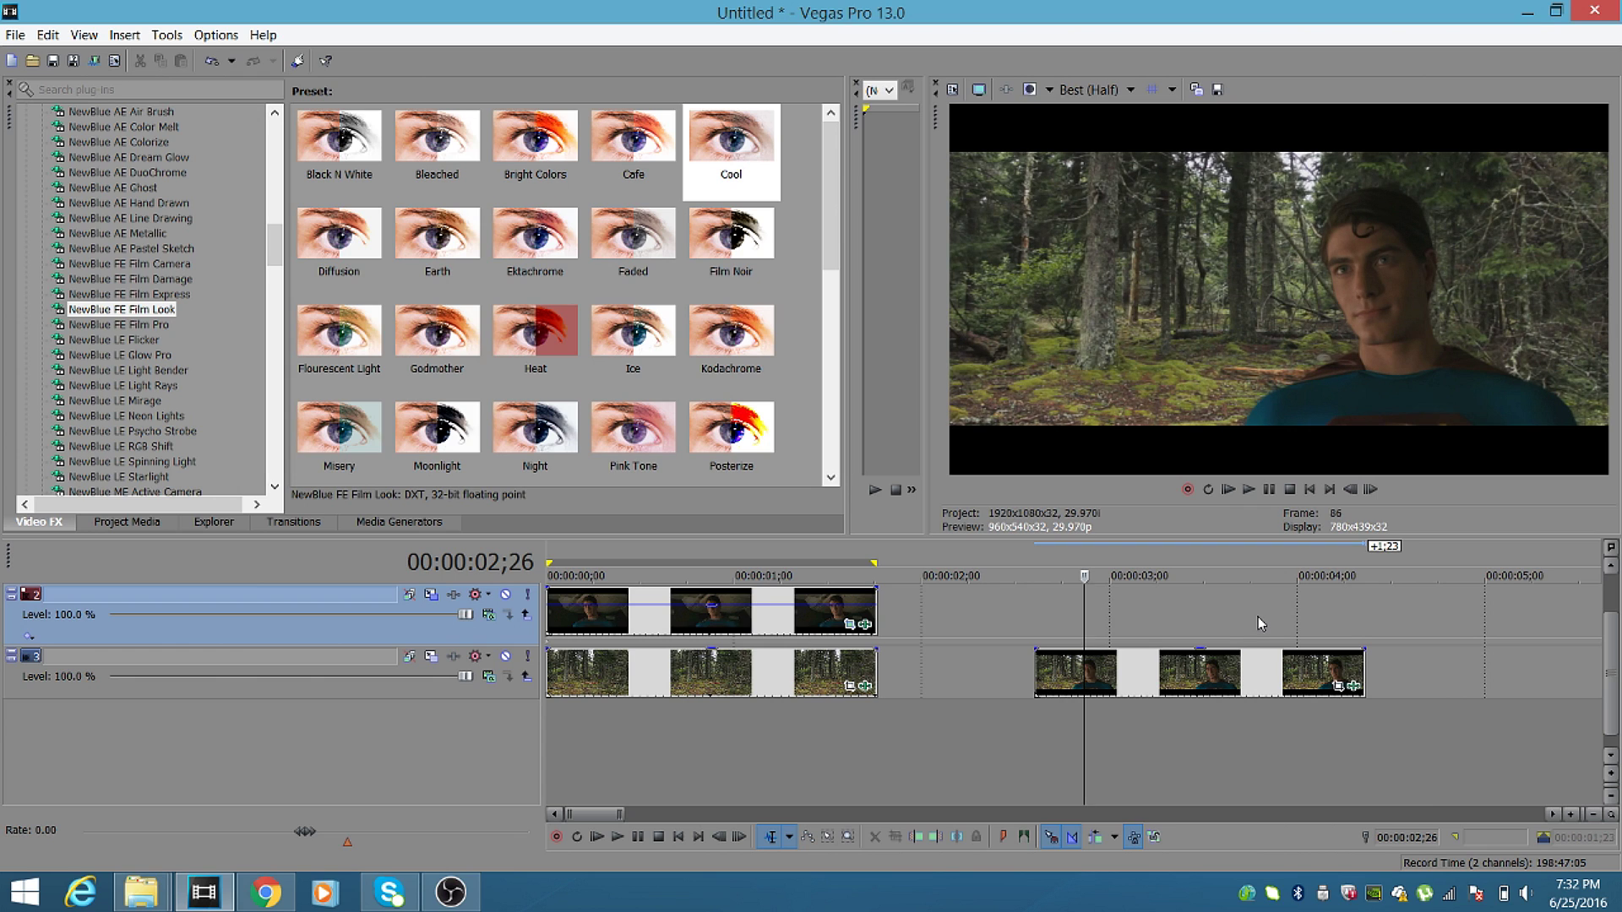
click(1259, 622)
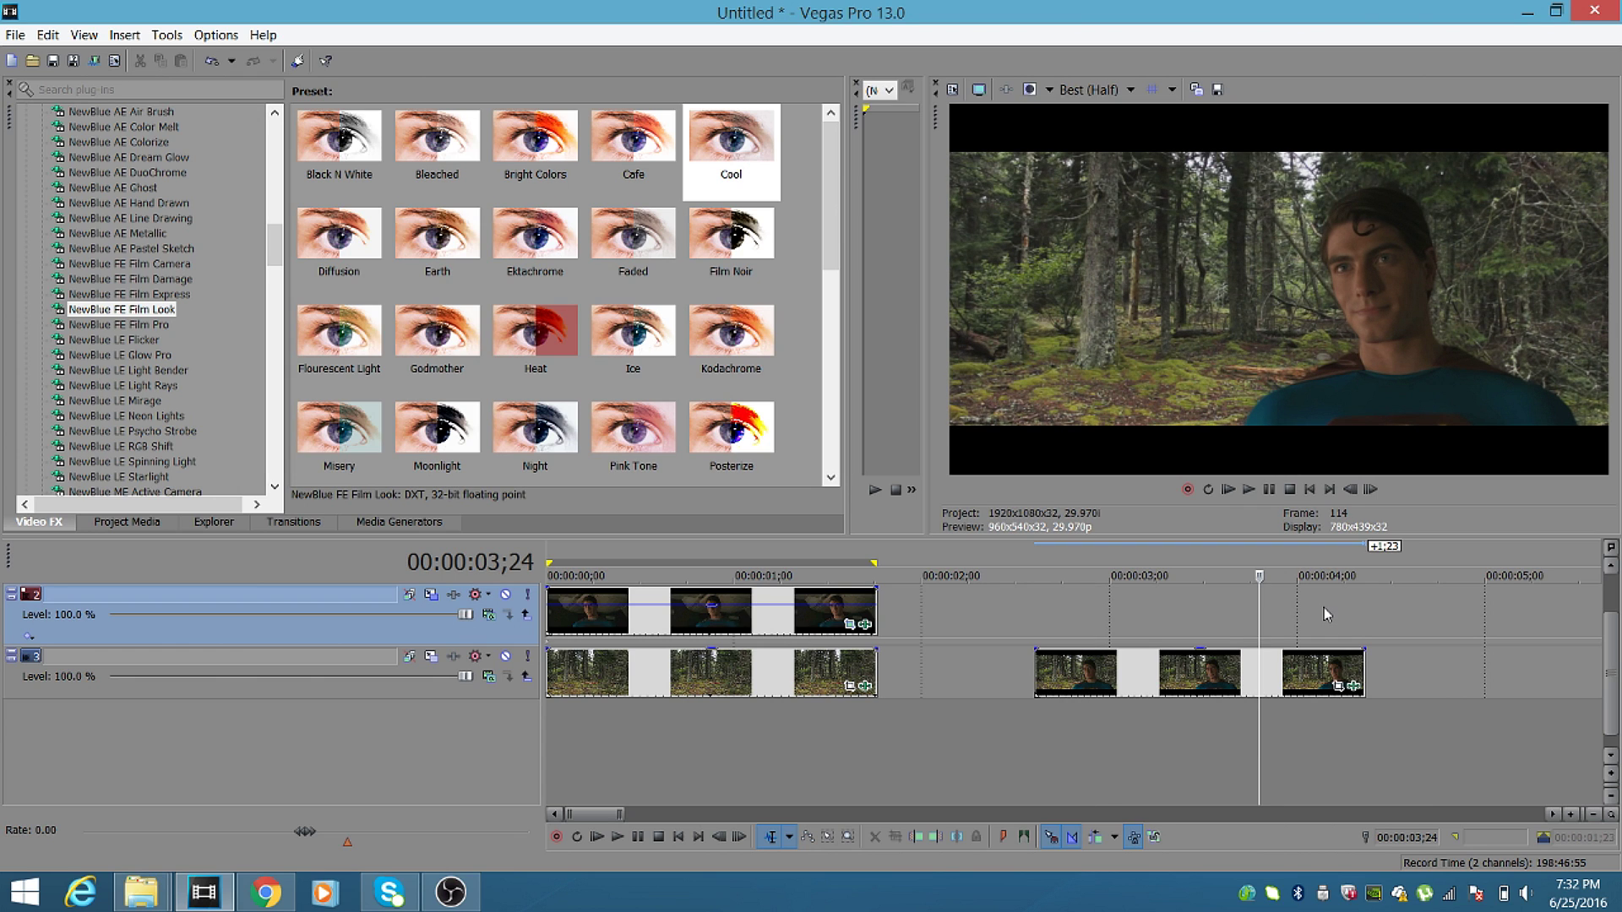
click(1329, 614)
click(1133, 620)
click(1077, 622)
click(1053, 625)
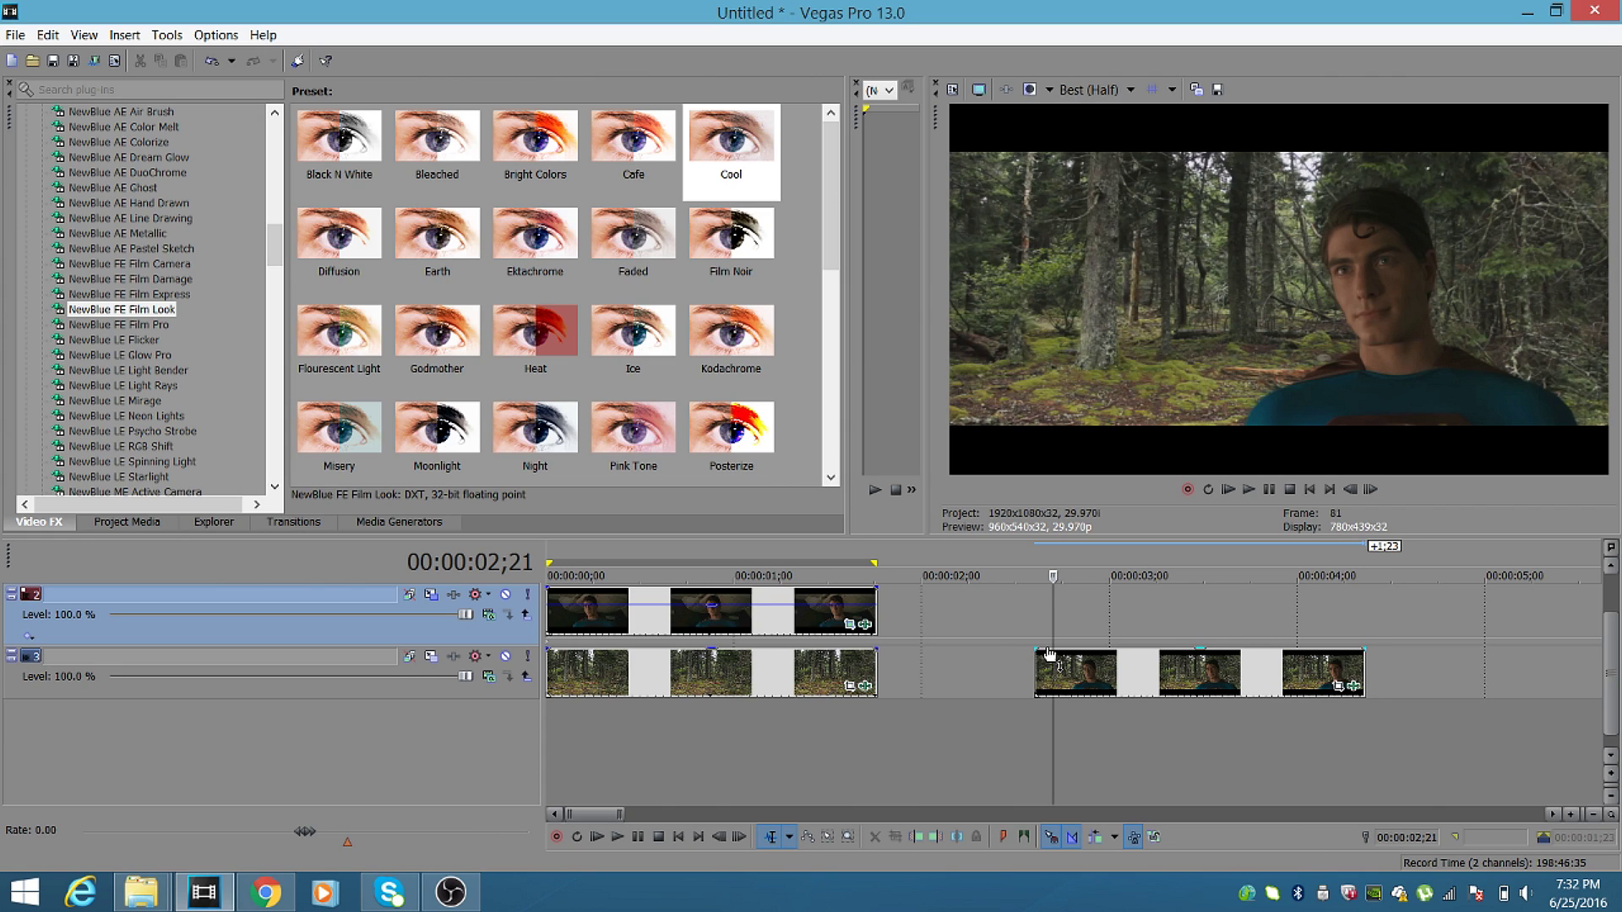
mouse_move(1049, 653)
mouse_move(469, 895)
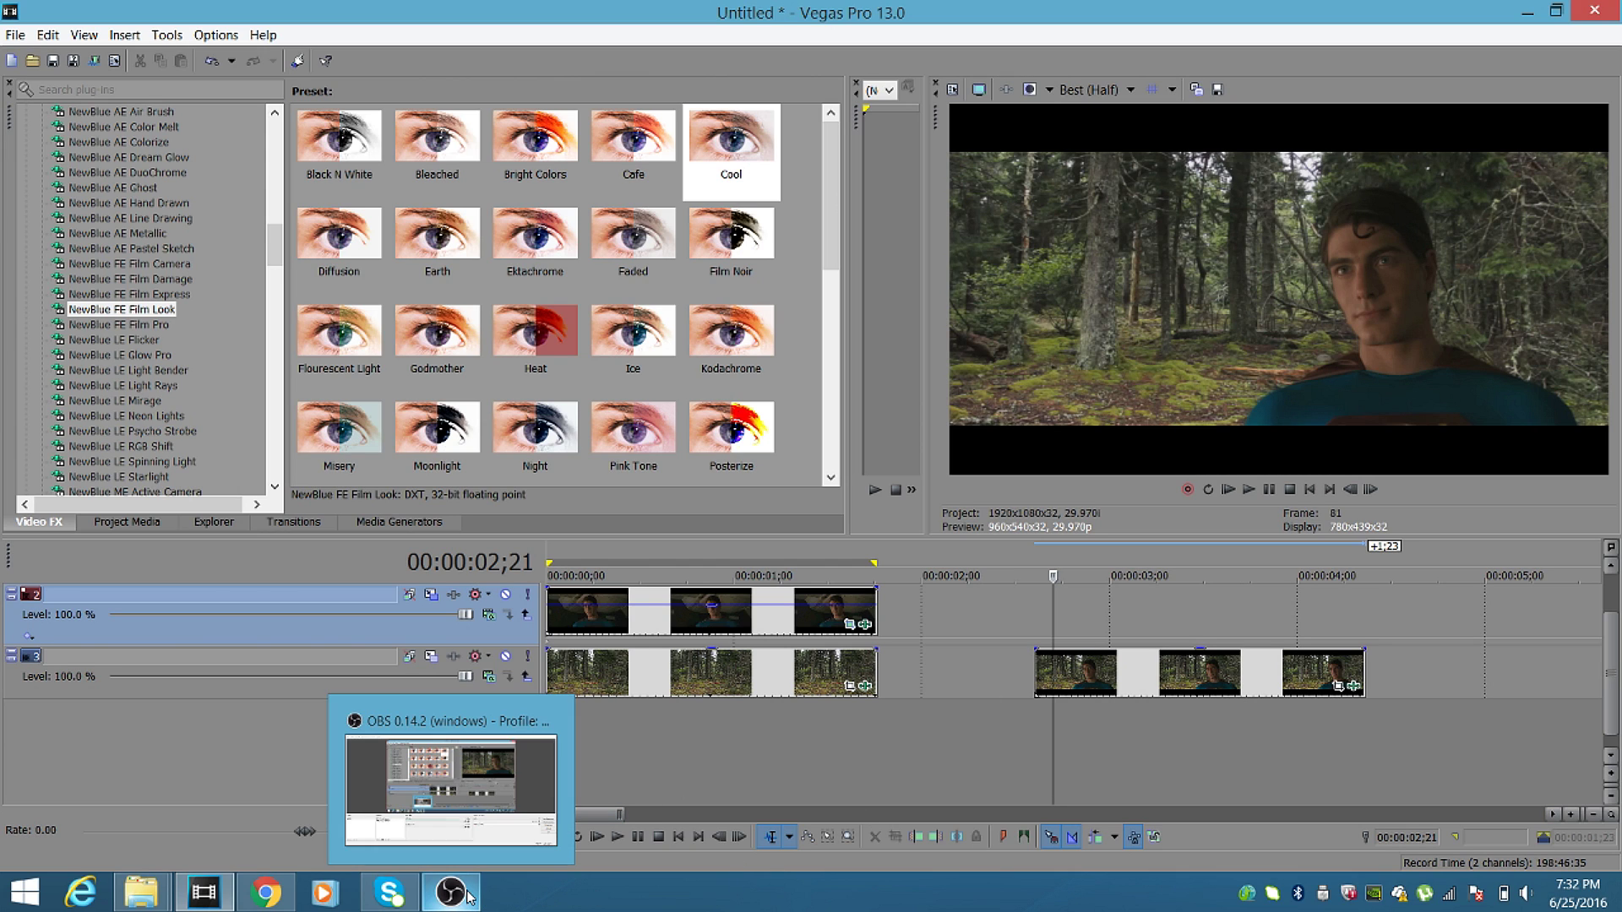